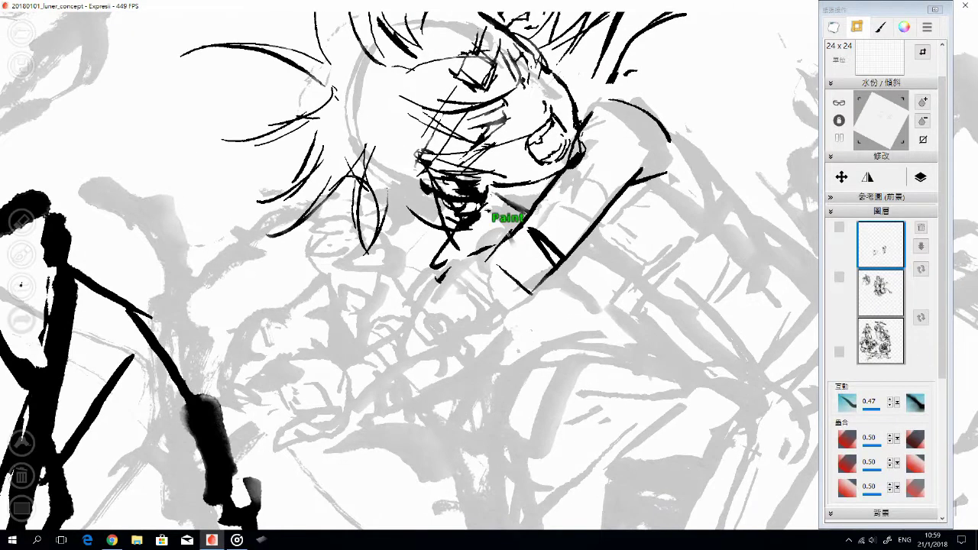
Ink the shouting figure's outstretched forearm with its wrist bands and the contour lines of the upper torso below the arm
{"action": "mouse_move", "coordinate": [492, 218]}
{"action": "left_mouse_down"}
{"action": "mouse_move", "coordinate": [356, 339]}
{"action": "mouse_move", "coordinate": [373, 379]}
{"action": "left_mouse_up"}
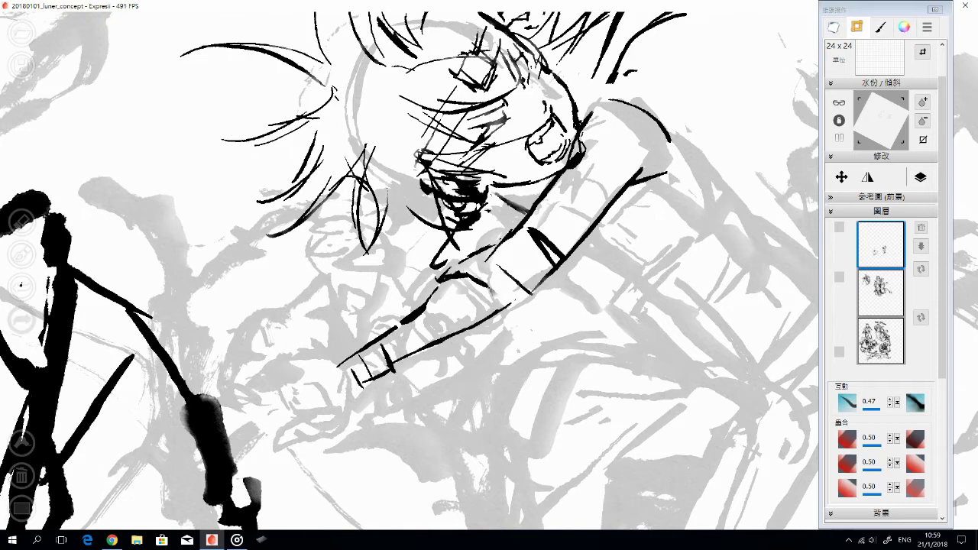
{"action": "left_click_drag", "start_coordinate": [489, 267], "coordinate": [656, 243]}
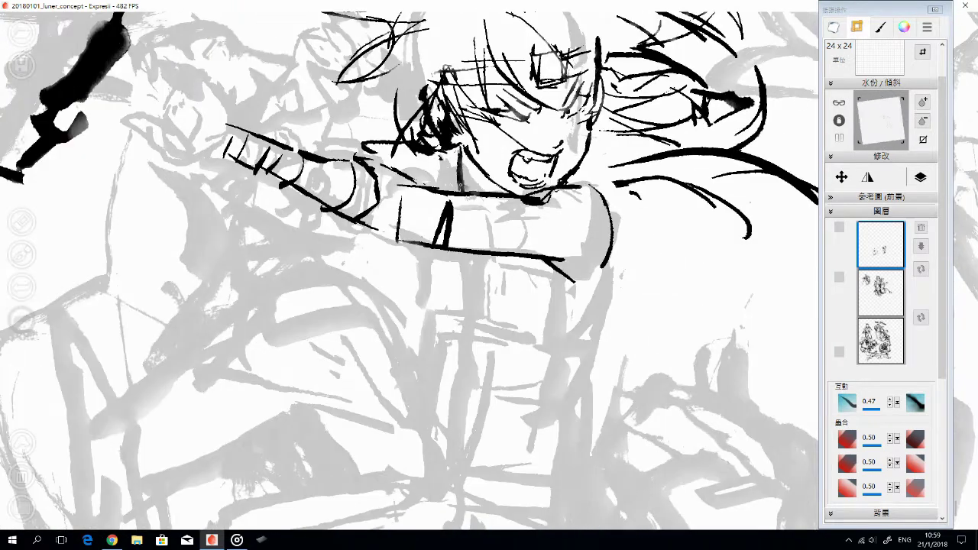
{"action": "left_click_drag", "start_coordinate": [466, 256], "coordinate": [470, 316]}
{"action": "left_click_drag", "start_coordinate": [471, 317], "coordinate": [490, 285]}
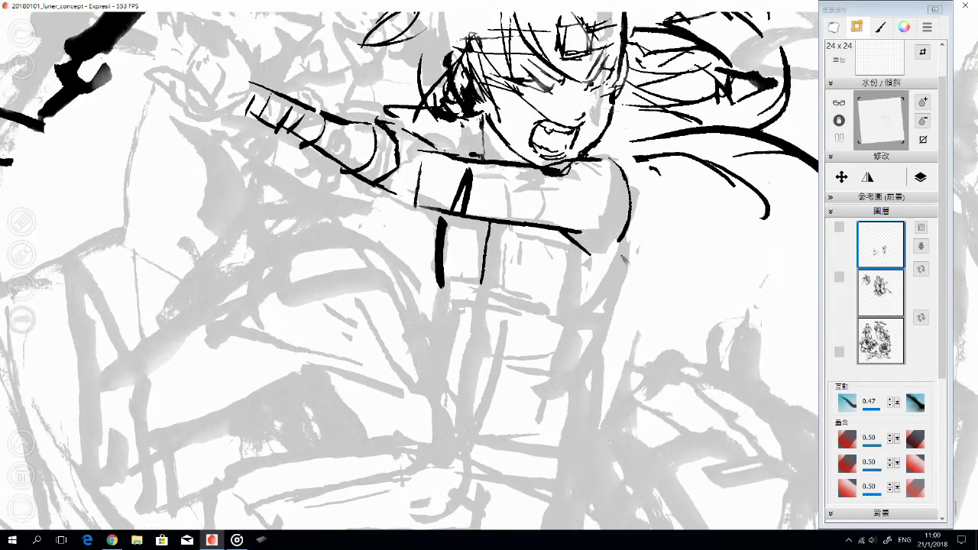
{"action": "scroll", "coordinate": [622, 259], "scroll_direction": "down", "scroll_amount": 3}
{"action": "left_click_drag", "start_coordinate": [603, 263], "coordinate": [575, 317]}
{"action": "left_click_drag", "start_coordinate": [504, 279], "coordinate": [492, 292]}
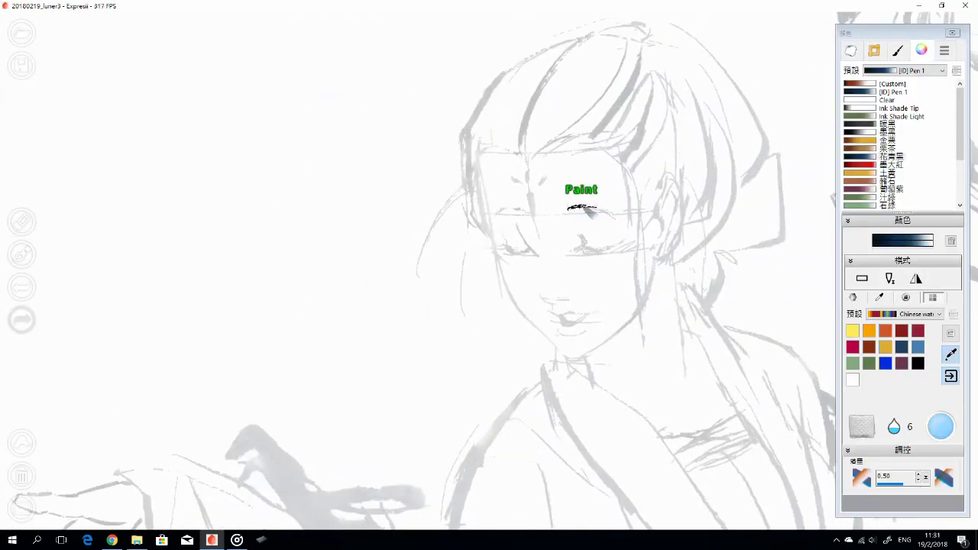
Ink both eyebrows and the closed-eye lash lines of the woman's face in dark blue over the grey sketch
{"action": "left_click_drag", "start_coordinate": [495, 213], "coordinate": [608, 211]}
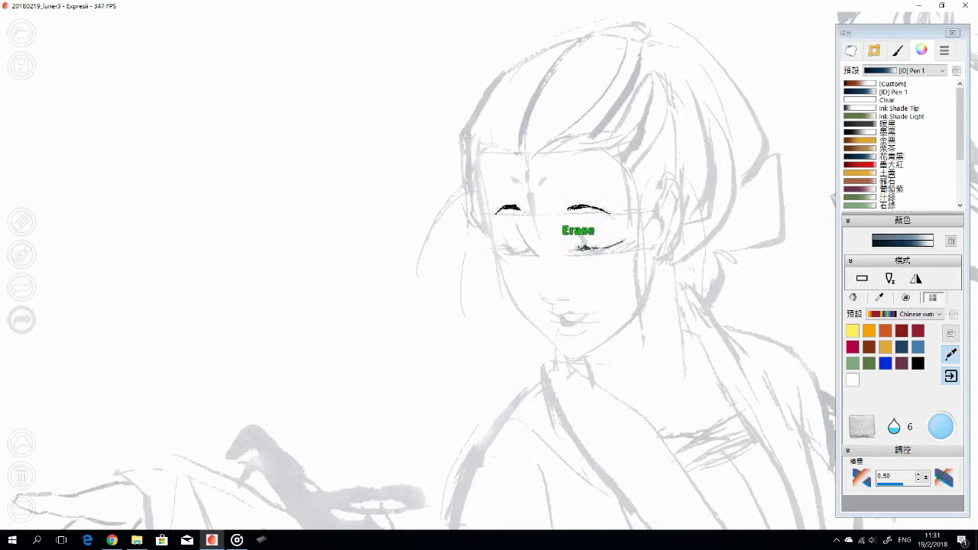
{"action": "left_click_drag", "start_coordinate": [604, 252], "coordinate": [632, 243]}
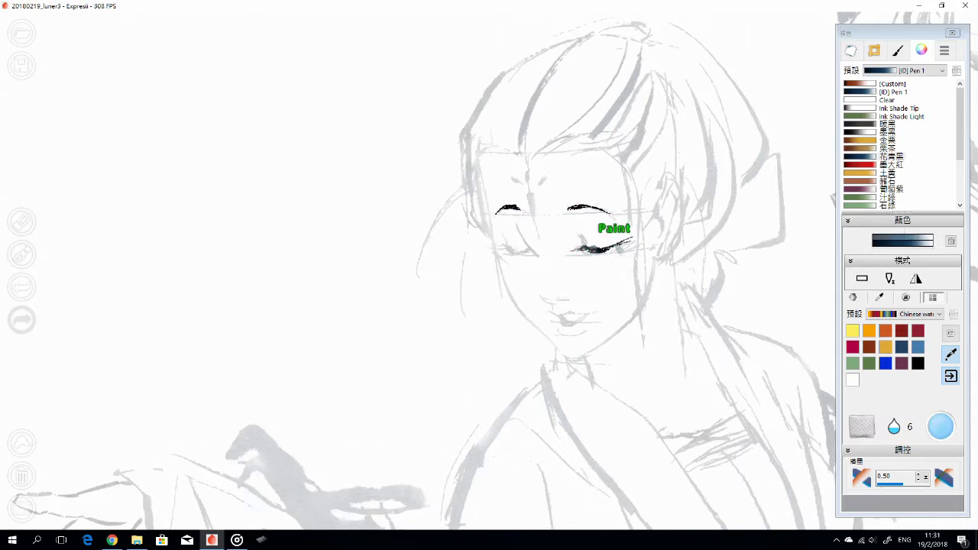
{"action": "left_click_drag", "start_coordinate": [528, 251], "coordinate": [504, 246]}
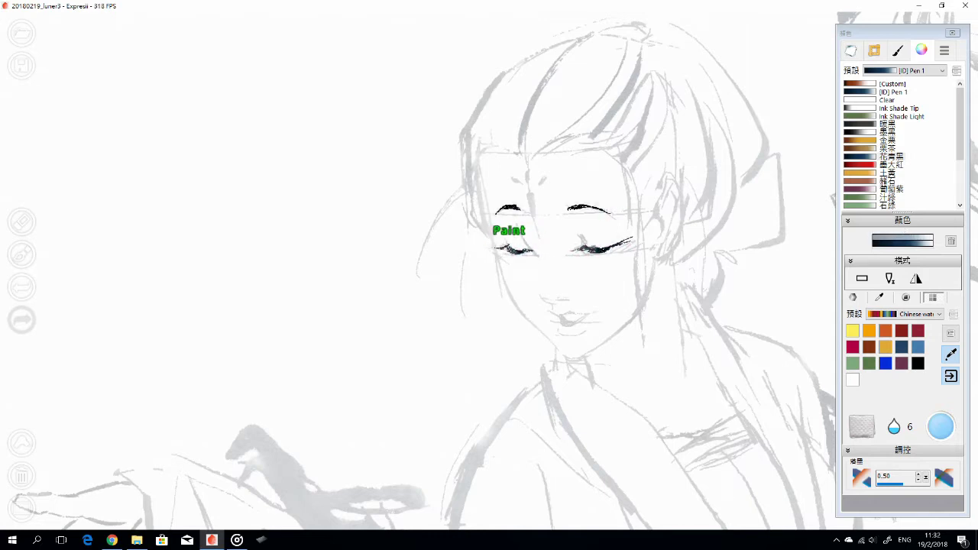
Paint the eyelid creases, the nose and the line of the upper lip in brown
{"action": "left_click", "coordinate": [868, 346]}
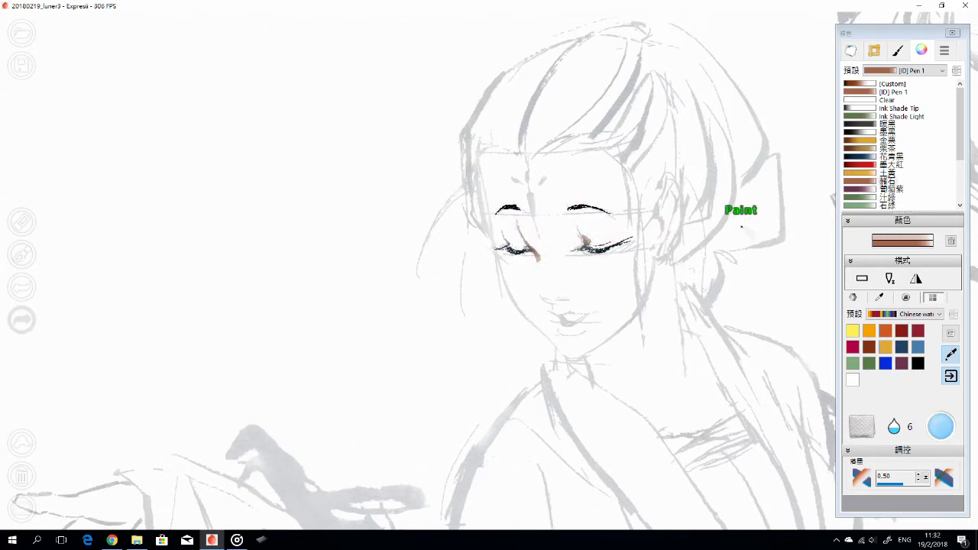
{"action": "scroll", "coordinate": [742, 212], "scroll_direction": "down", "scroll_amount": 3}
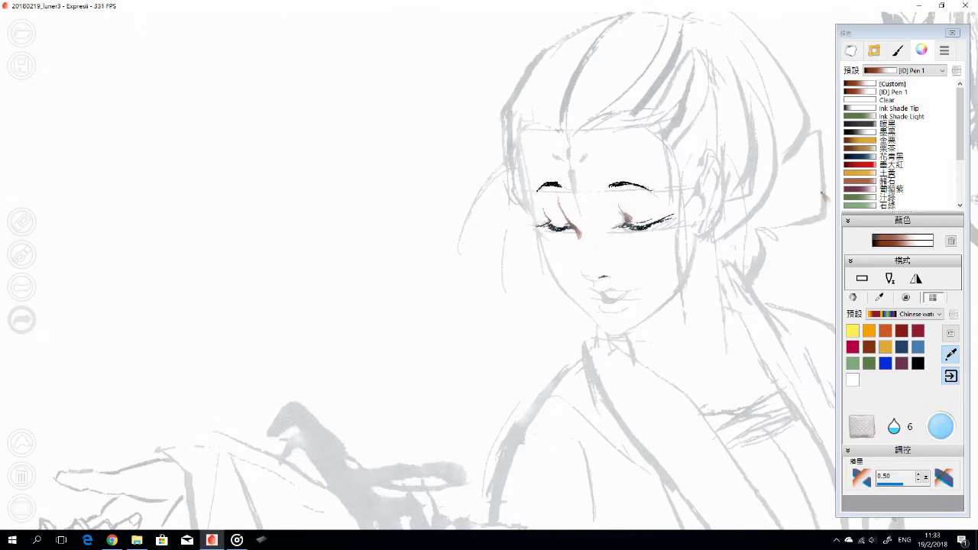
{"action": "left_click_drag", "start_coordinate": [588, 268], "coordinate": [620, 293]}
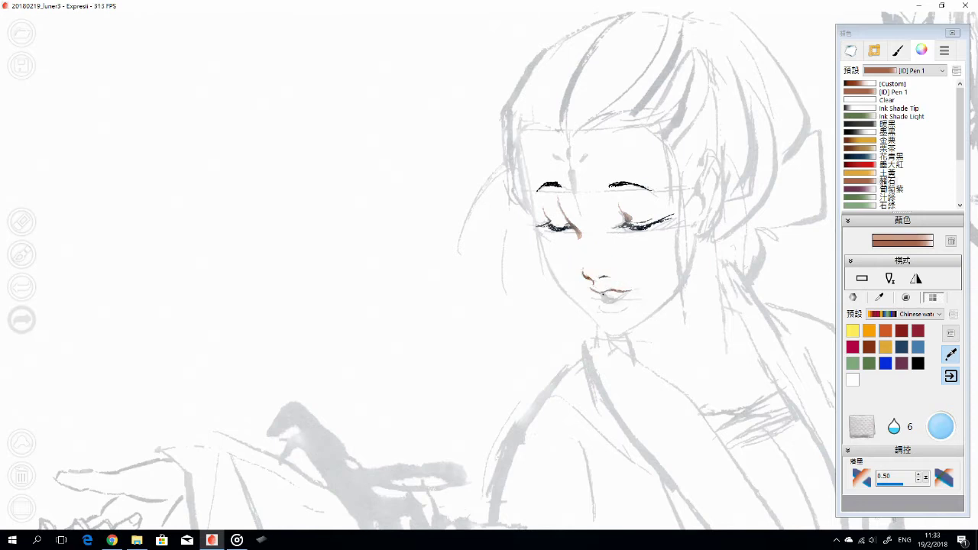
Paint the lips with the 胭脂 and 硃砂 reds and erase the excess colour around the mouth
{"action": "scroll", "coordinate": [893, 153], "scroll_direction": "down", "scroll_amount": 3}
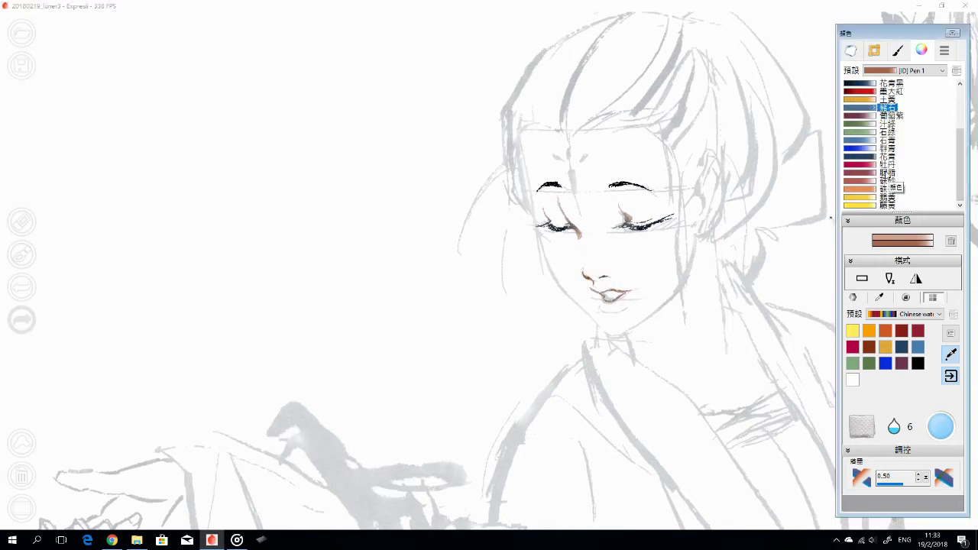
{"action": "left_click", "coordinate": [886, 172]}
{"action": "mouse_move", "coordinate": [602, 301]}
{"action": "left_mouse_down"}
{"action": "mouse_move", "coordinate": [629, 272]}
{"action": "mouse_move", "coordinate": [604, 297]}
{"action": "mouse_move", "coordinate": [631, 306]}
{"action": "left_mouse_up"}
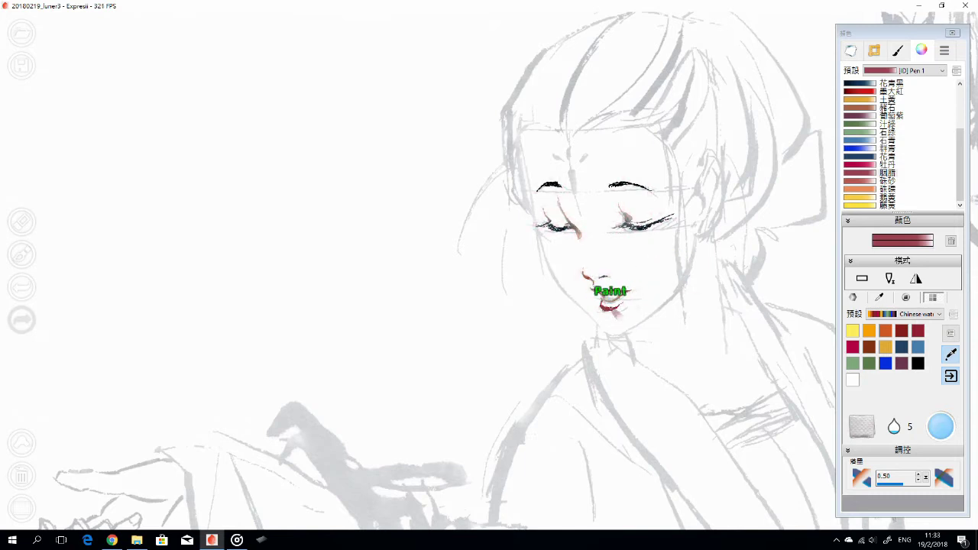
{"action": "left_click", "coordinate": [886, 173]}
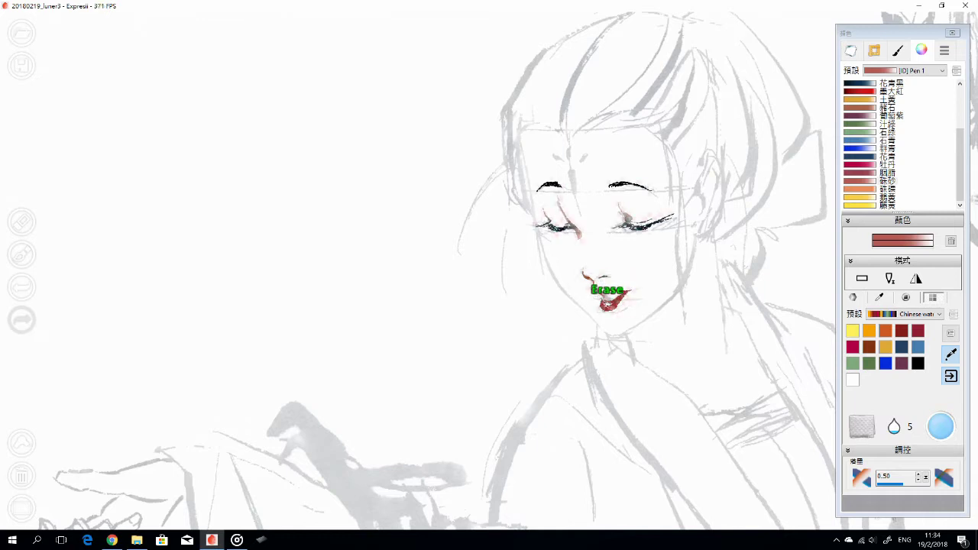
{"action": "left_click", "coordinate": [879, 183]}
{"action": "mouse_move", "coordinate": [611, 295]}
{"action": "left_mouse_down"}
{"action": "mouse_move", "coordinate": [604, 298]}
{"action": "mouse_move", "coordinate": [620, 303]}
{"action": "mouse_move", "coordinate": [597, 299]}
{"action": "left_mouse_up"}
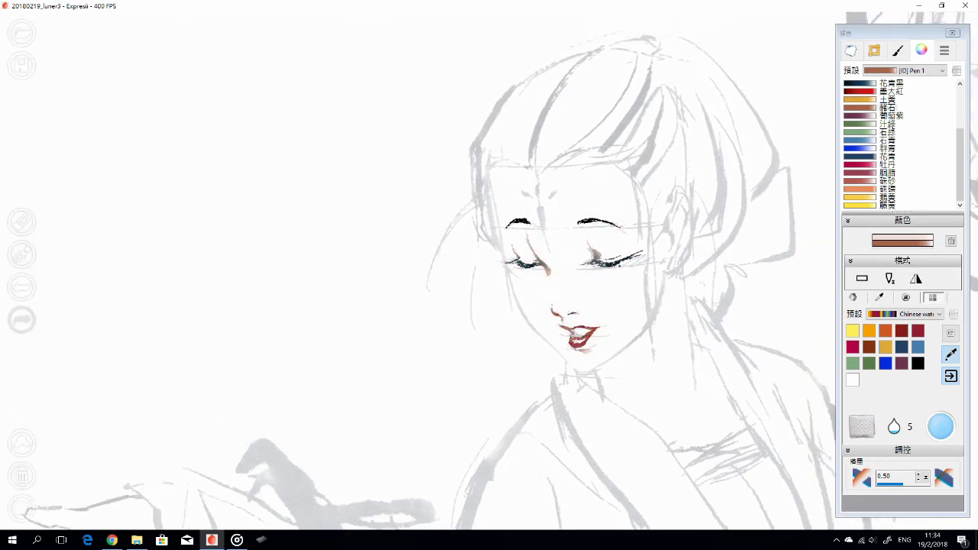
Add a faint 硃砂 blush at the outer corners of the eyes with the water amount at 8
{"action": "mouse_move", "coordinate": [629, 249]}
{"action": "left_mouse_down"}
{"action": "mouse_move", "coordinate": [645, 245]}
{"action": "mouse_move", "coordinate": [648, 261]}
{"action": "left_mouse_up"}
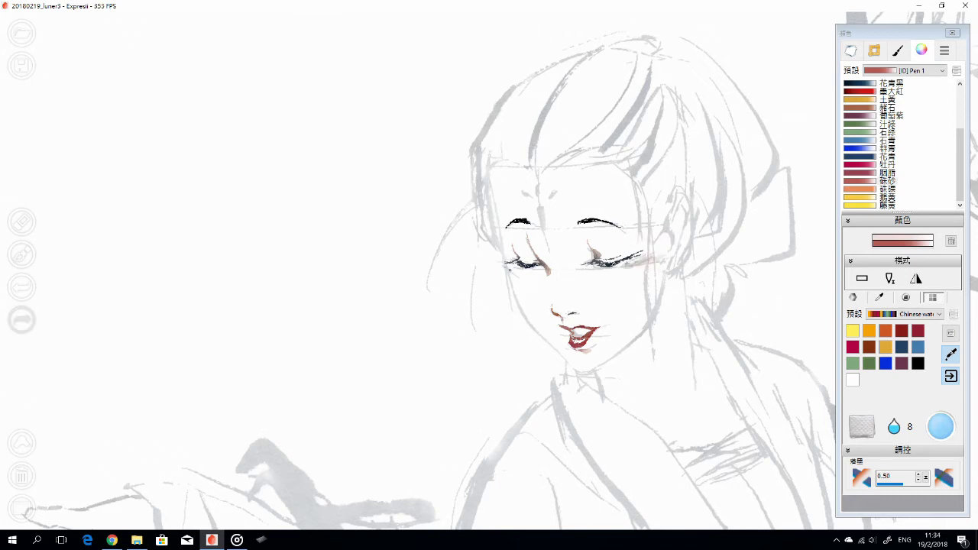
{"action": "left_click_drag", "start_coordinate": [683, 321], "coordinate": [655, 267]}
{"action": "scroll", "coordinate": [897, 145], "scroll_direction": "up", "scroll_amount": 3}
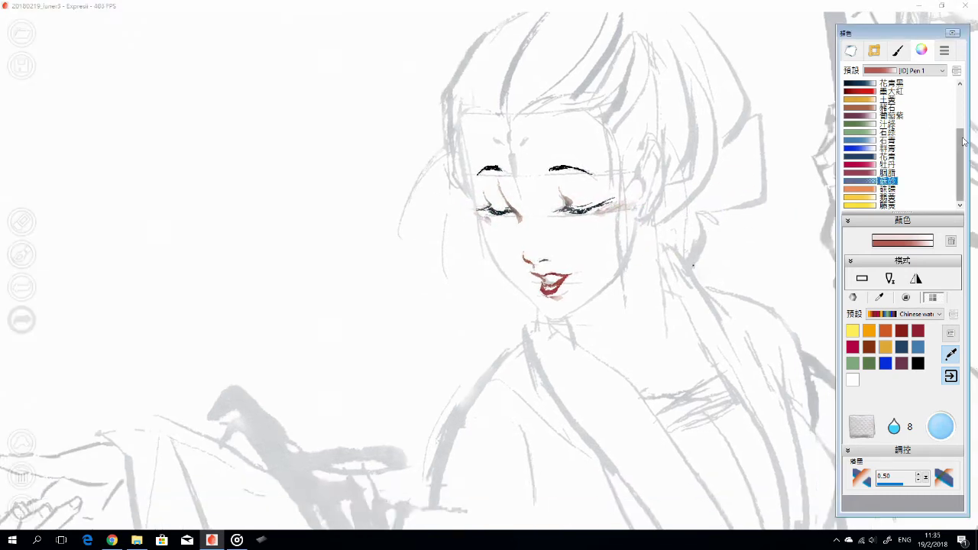
Refine the lashes and lid of the eye nearer the ear in black ink, alternating between painting and erasing
{"action": "left_click", "coordinate": [890, 92]}
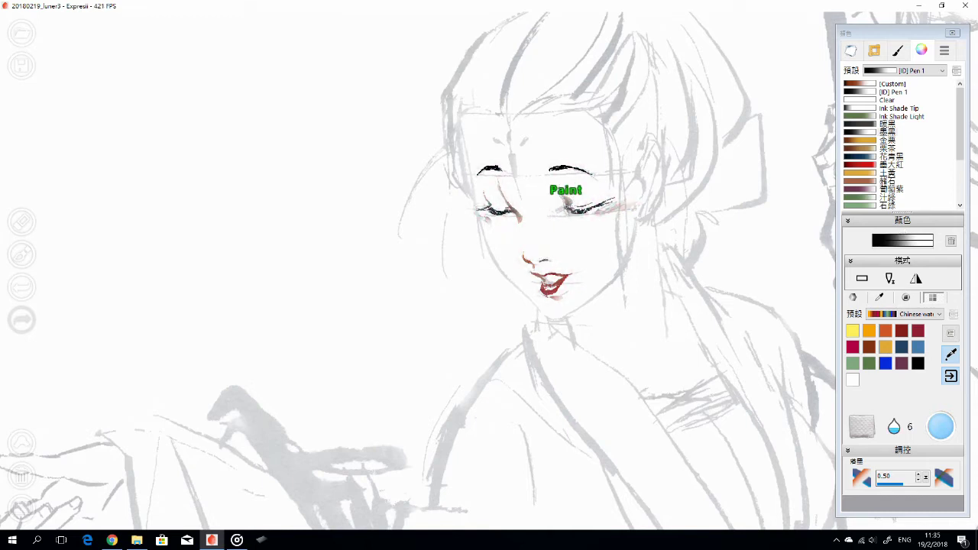
{"action": "key", "text": "e"}
{"action": "key", "text": "e"}
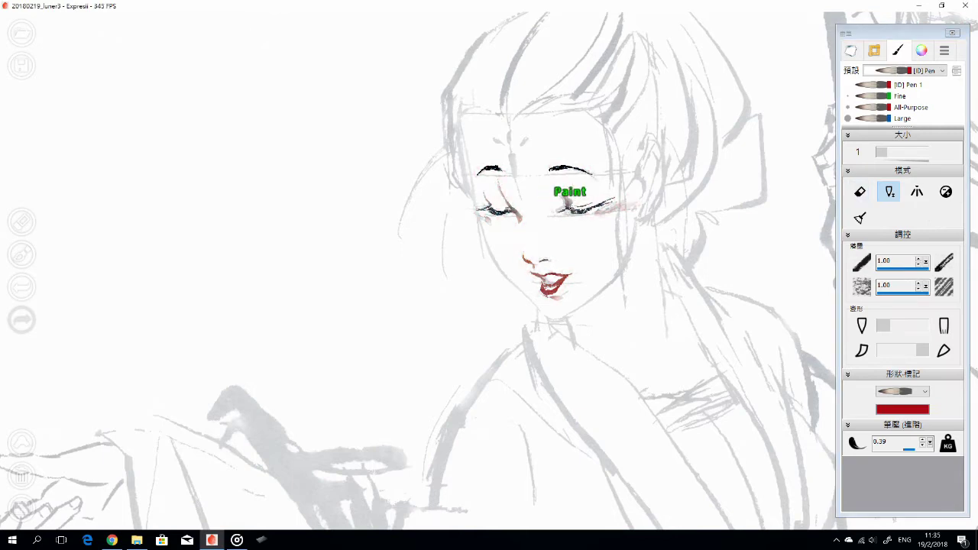
{"action": "key", "text": "e"}
{"action": "key", "text": "e"}
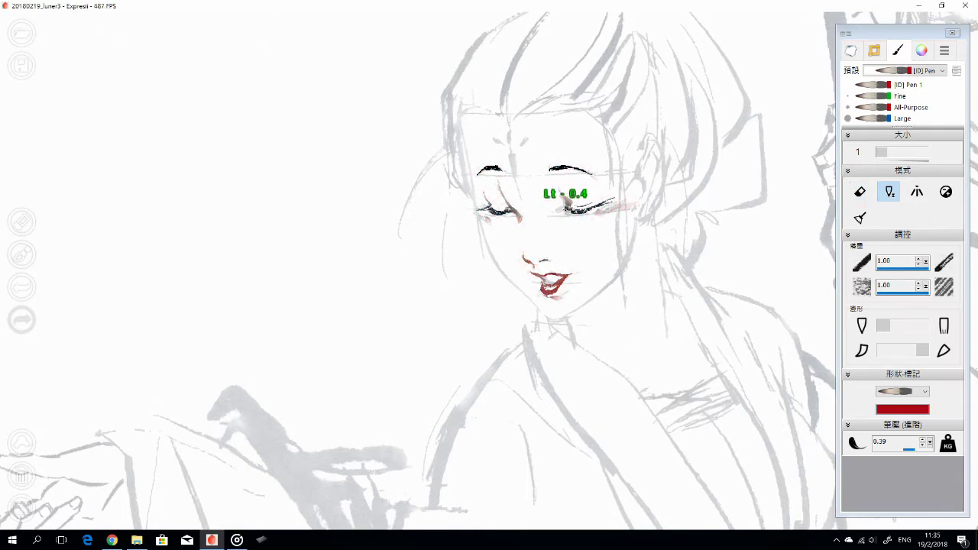
{"action": "key", "text": "e"}
{"action": "key", "text": "e"}
{"action": "key", "text": "e"}
{"action": "key", "text": "e"}
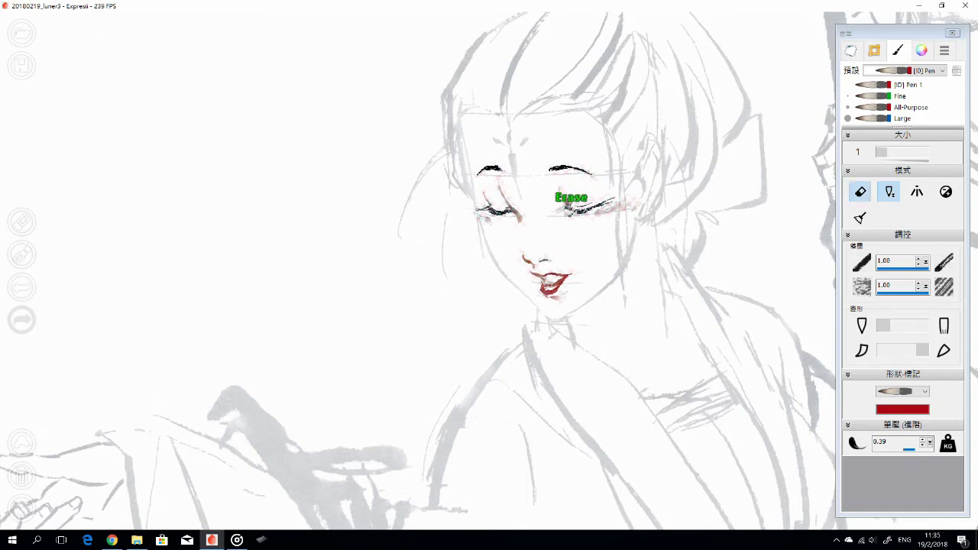
{"action": "key", "text": "e"}
{"action": "key", "text": "e"}
{"action": "key", "text": "e"}
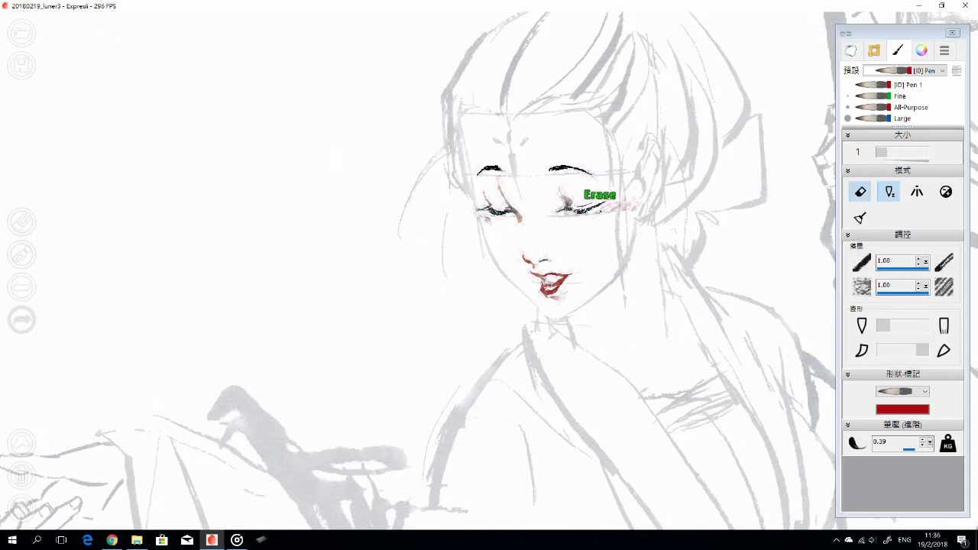
{"action": "key", "text": "e"}
{"action": "key", "text": "e"}
{"action": "key", "text": "e"}
Touch up the outer lash tips and eyelid with light 赭石 brown, erasing stray marks
{"action": "left_click", "coordinate": [921, 50]}
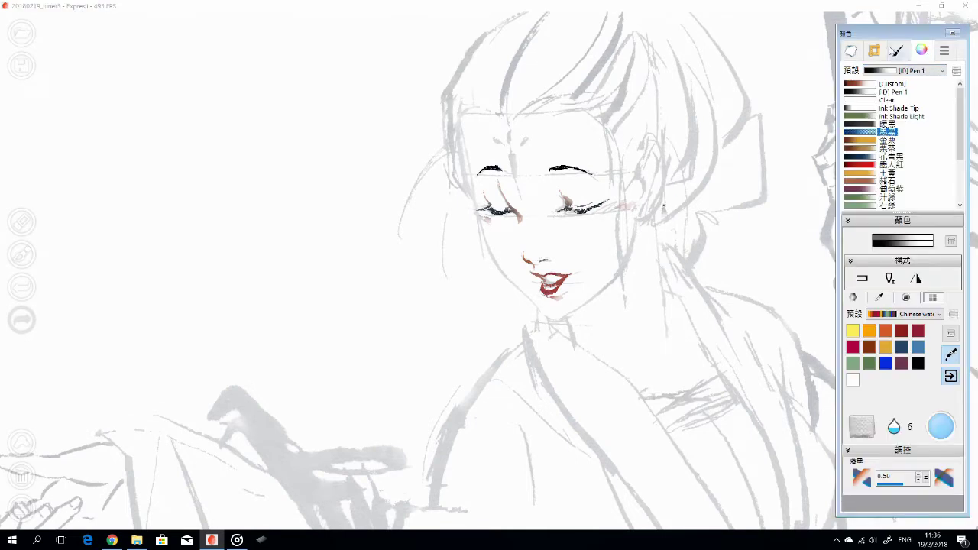
{"action": "key", "text": "e"}
{"action": "key", "text": "e"}
{"action": "key", "text": "e"}
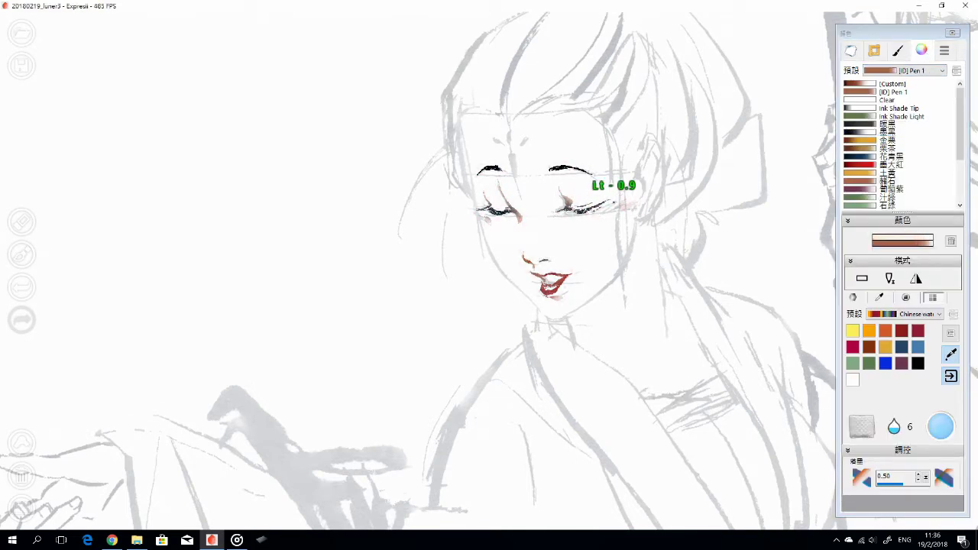
{"action": "key", "text": "e"}
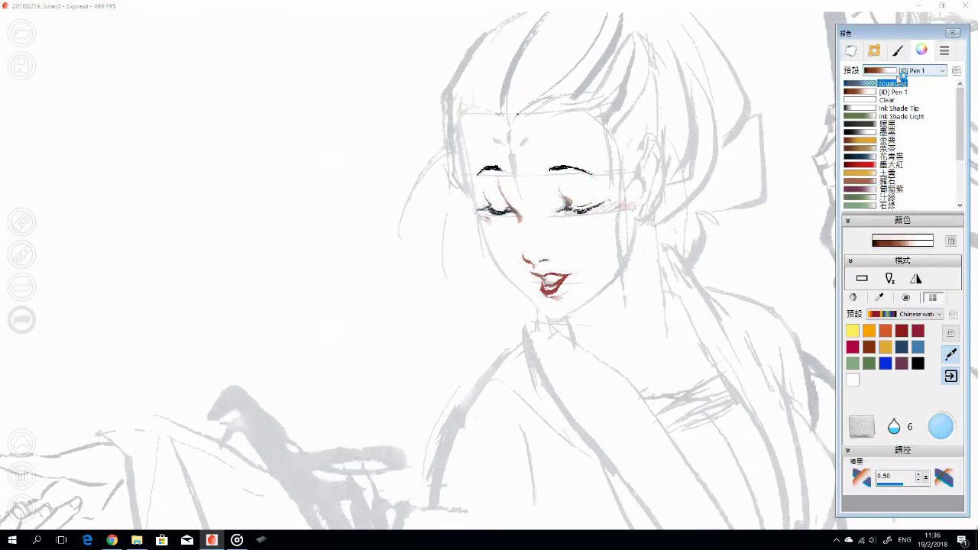
Outline the face from temple to chin and up the jaw in the [Custom] brown-black gradient, thinning the jawline by erasing
{"action": "key", "text": "4"}
{"action": "left_click_drag", "start_coordinate": [460, 145], "coordinate": [468, 192]}
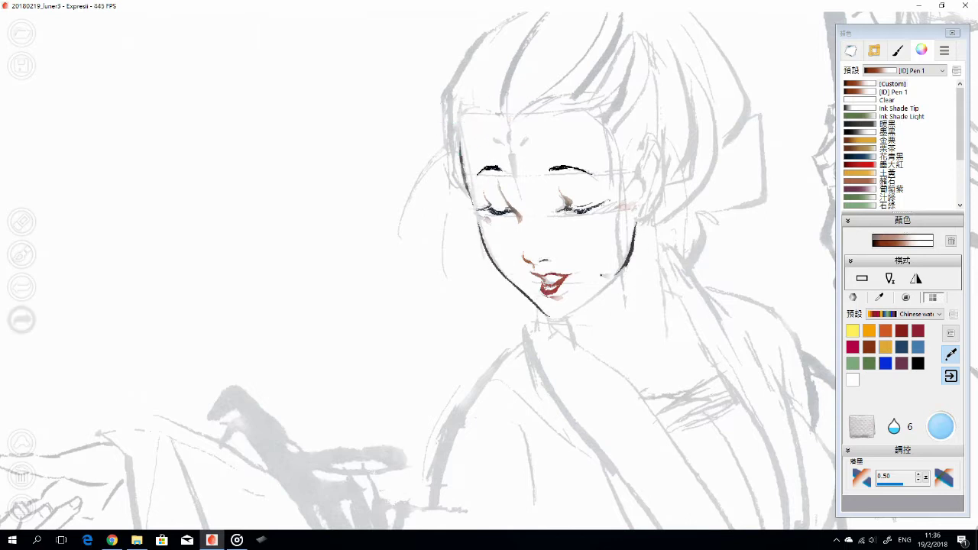
{"action": "key", "text": "5"}
{"action": "key", "text": "e"}
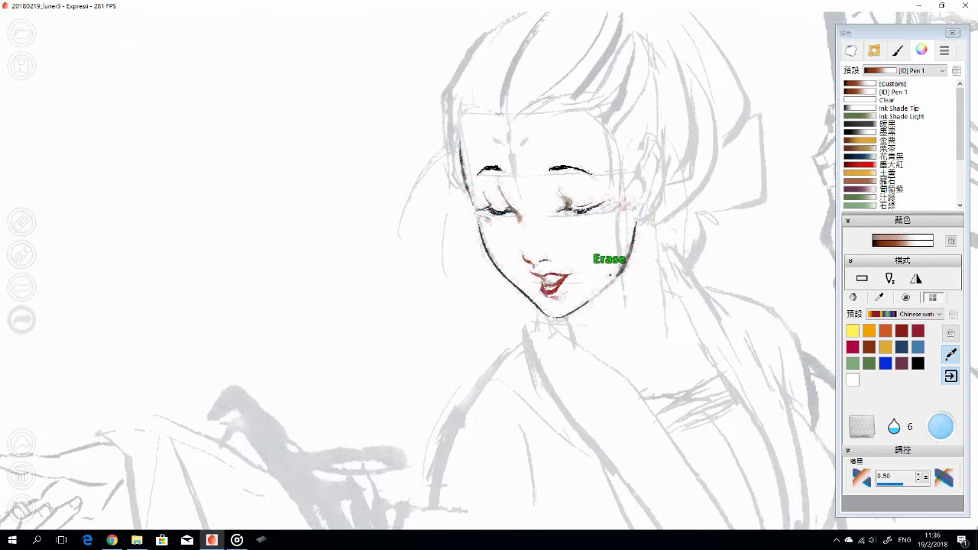
{"action": "key", "text": "e"}
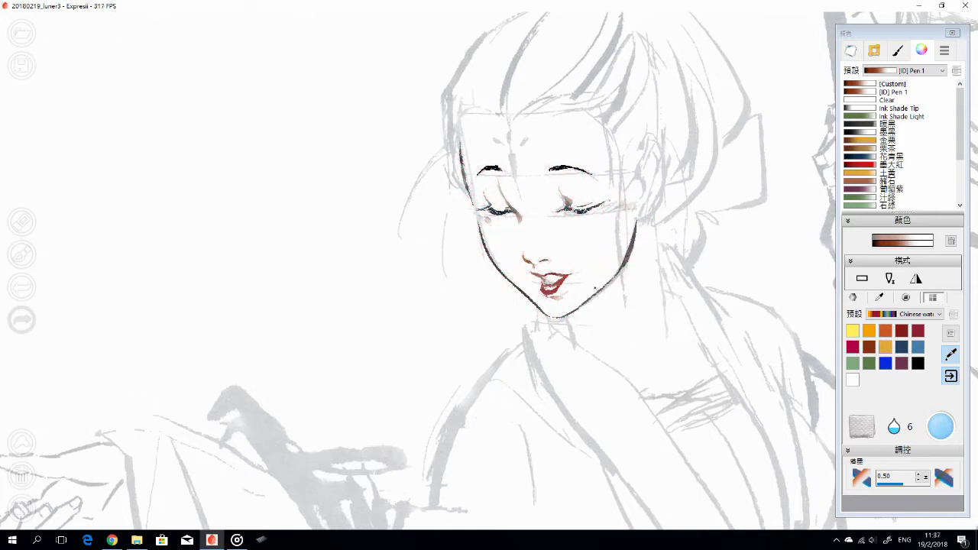
{"action": "key", "text": "e"}
{"action": "key", "text": "e"}
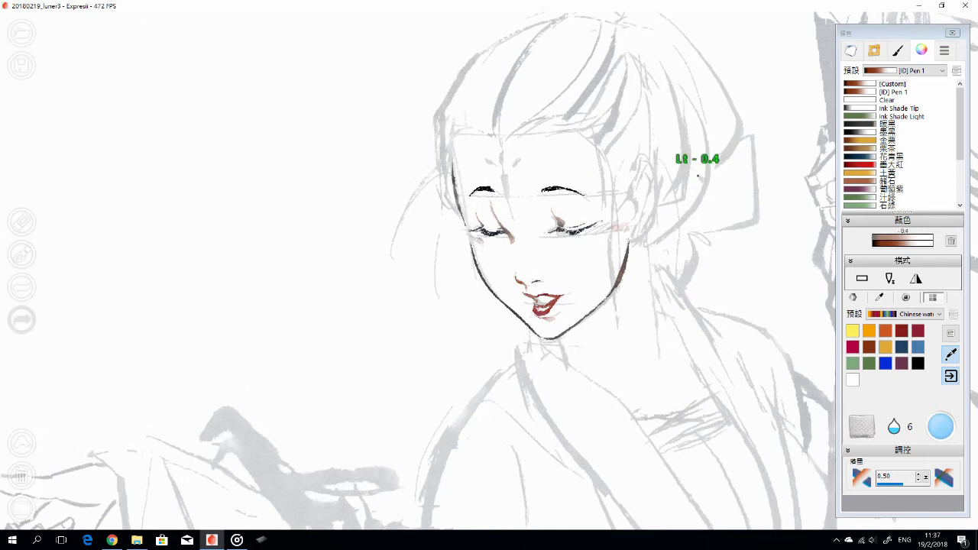
Draw the ear's outline and inner folds in the brown-black gradient, shading its opening and erasing to shape it
{"action": "left_click_drag", "start_coordinate": [639, 174], "coordinate": [631, 229]}
{"action": "key", "text": "e"}
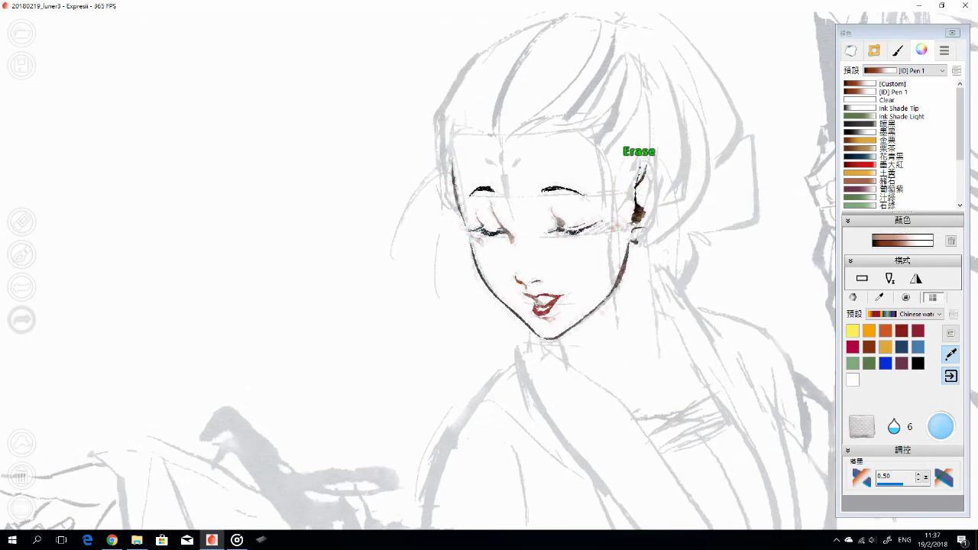
{"action": "left_click_drag", "start_coordinate": [642, 162], "coordinate": [640, 206]}
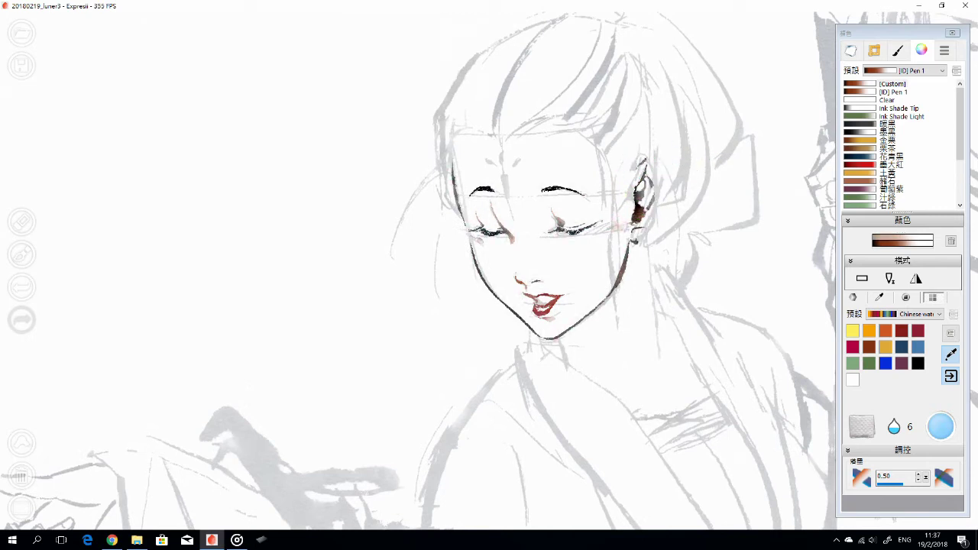
{"action": "key", "text": "e"}
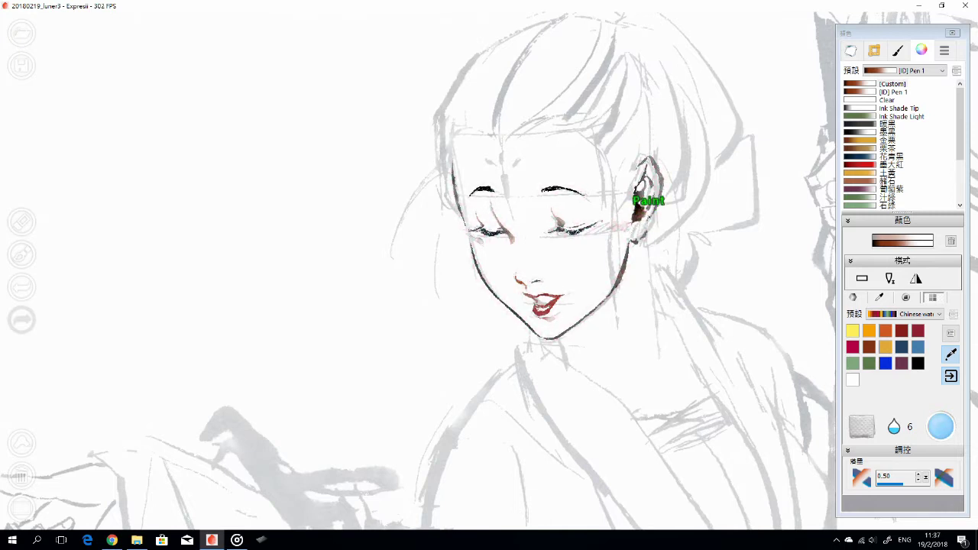
{"action": "key", "text": "e"}
{"action": "key", "text": "e"}
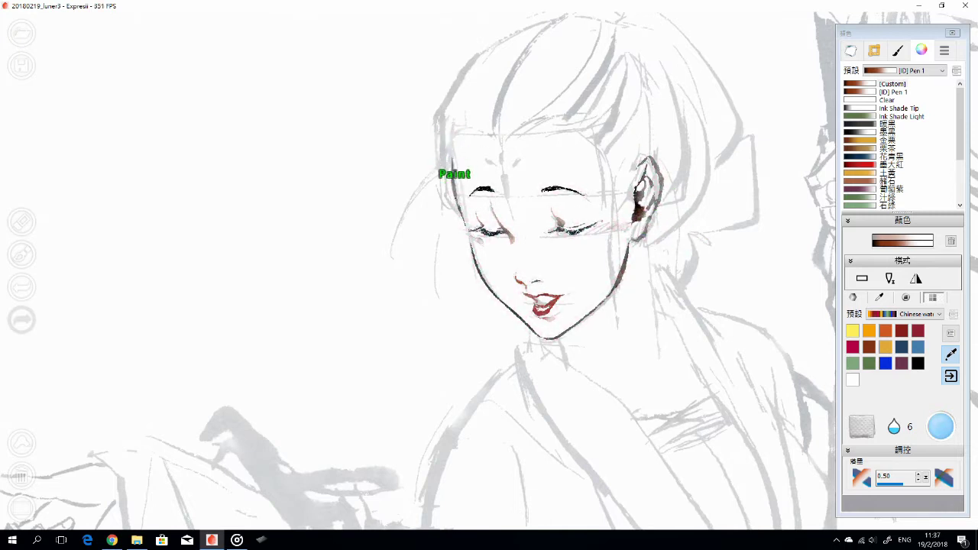
Clean up the face contour along the far temple and cheek by alternating erasing and repainting
{"action": "key", "text": "e"}
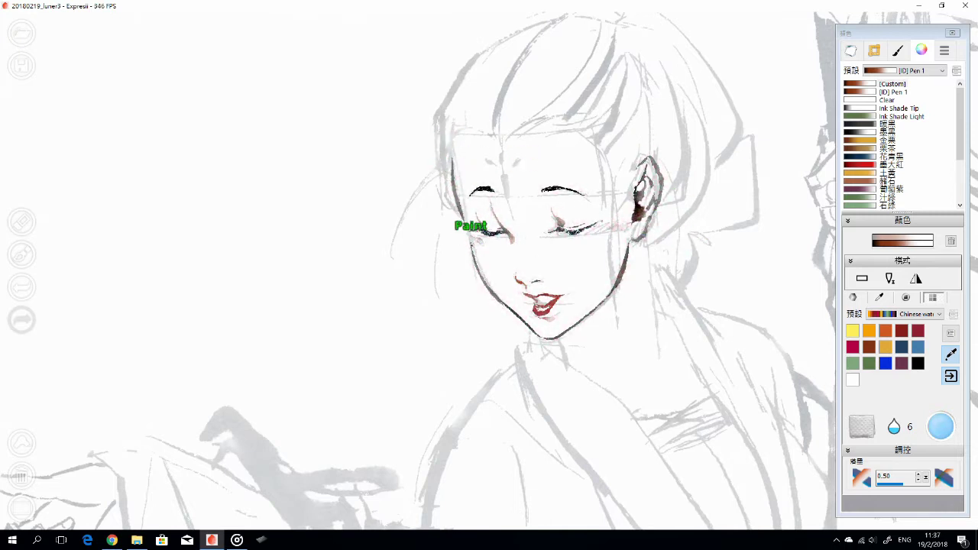
{"action": "left_click_drag", "start_coordinate": [487, 262], "coordinate": [486, 283]}
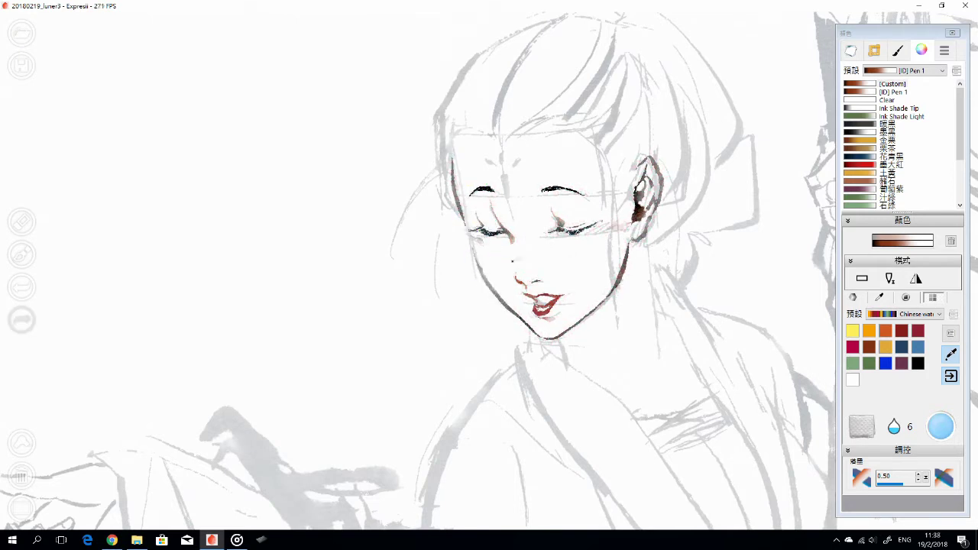
{"action": "key", "text": "e"}
{"action": "key", "text": "e"}
Draw the neck lines below the ear and chin, undoing the last stroke
{"action": "mouse_move", "coordinate": [643, 275]}
{"action": "left_mouse_down"}
{"action": "mouse_move", "coordinate": [658, 376]}
{"action": "mouse_move", "coordinate": [630, 308]}
{"action": "left_mouse_up"}
{"action": "mouse_move", "coordinate": [627, 263]}
{"action": "left_mouse_down"}
{"action": "mouse_move", "coordinate": [640, 323]}
{"action": "mouse_move", "coordinate": [665, 302]}
{"action": "left_mouse_up"}
{"action": "key", "text": "ctrl+z"}
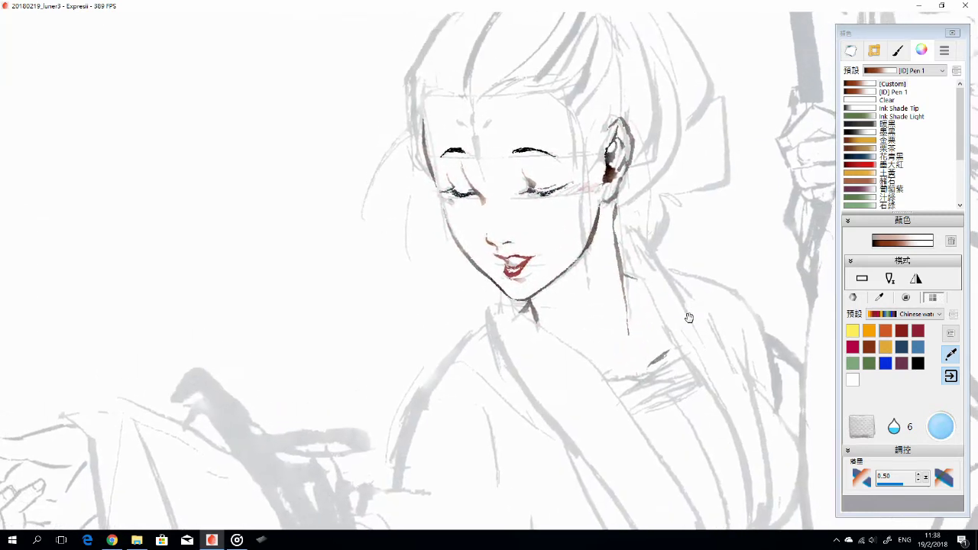
Save the painting and touch up the blush on the woman's cheek beside the ear with the 胭脂 red gradient
{"action": "key", "text": "ctrl+s"}
{"action": "key", "text": "Return"}
{"action": "left_click", "coordinate": [526, 274]}
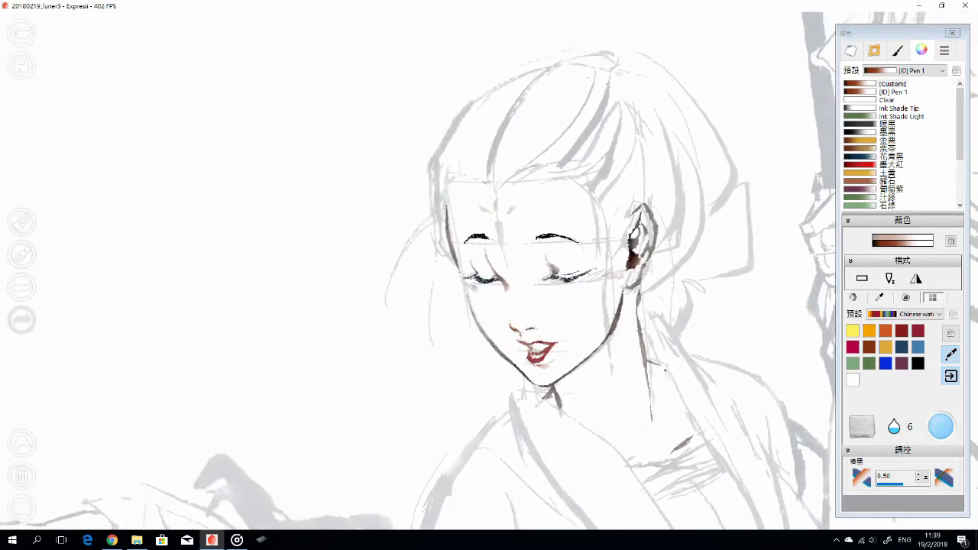
{"action": "key", "text": "e"}
{"action": "key", "text": "e"}
{"action": "key", "text": "e"}
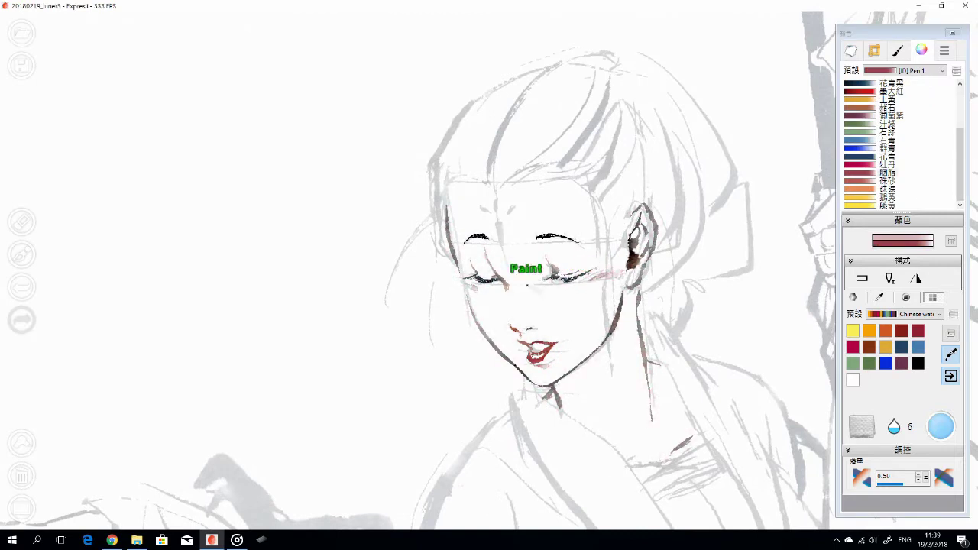
{"action": "key", "text": "e"}
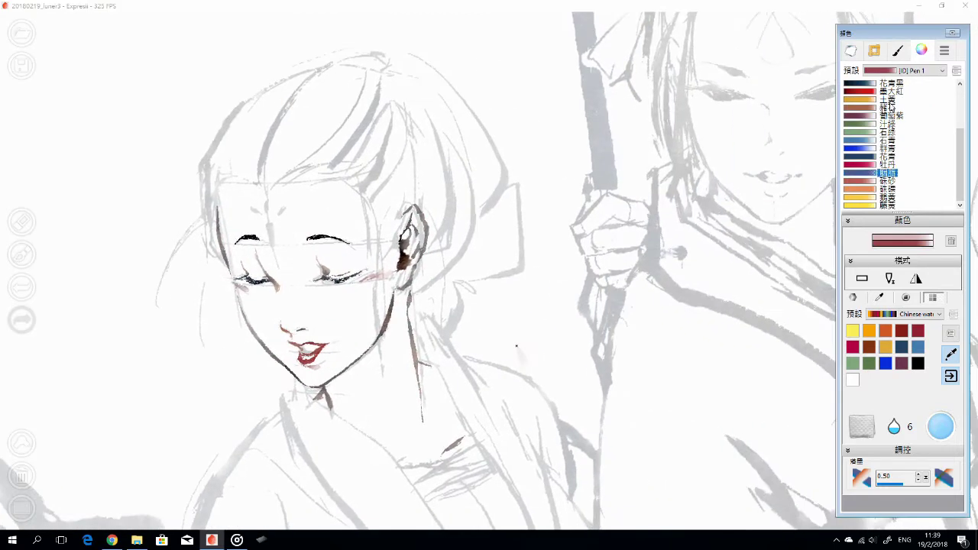
Outline the fist gripping the staff, with its knuckles and fingers, in the [Custom] brown-black gradient
{"action": "left_click_drag", "start_coordinate": [633, 241], "coordinate": [601, 265]}
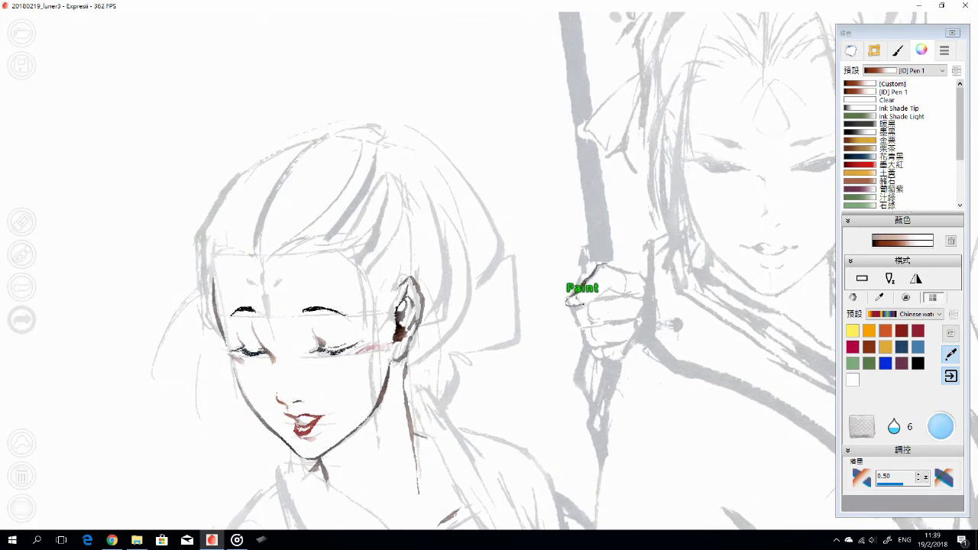
{"action": "left_click_drag", "start_coordinate": [573, 298], "coordinate": [607, 285]}
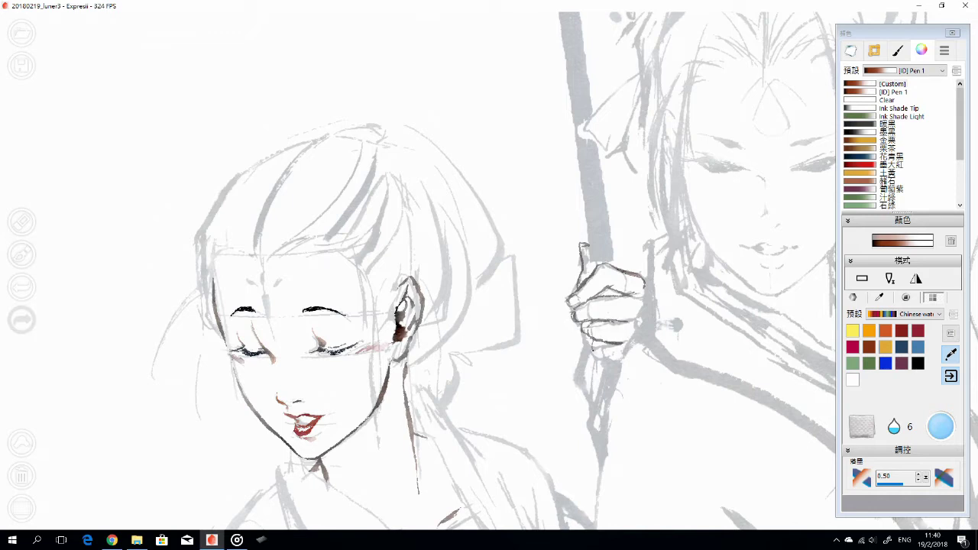
{"action": "left_click_drag", "start_coordinate": [675, 324], "coordinate": [726, 254]}
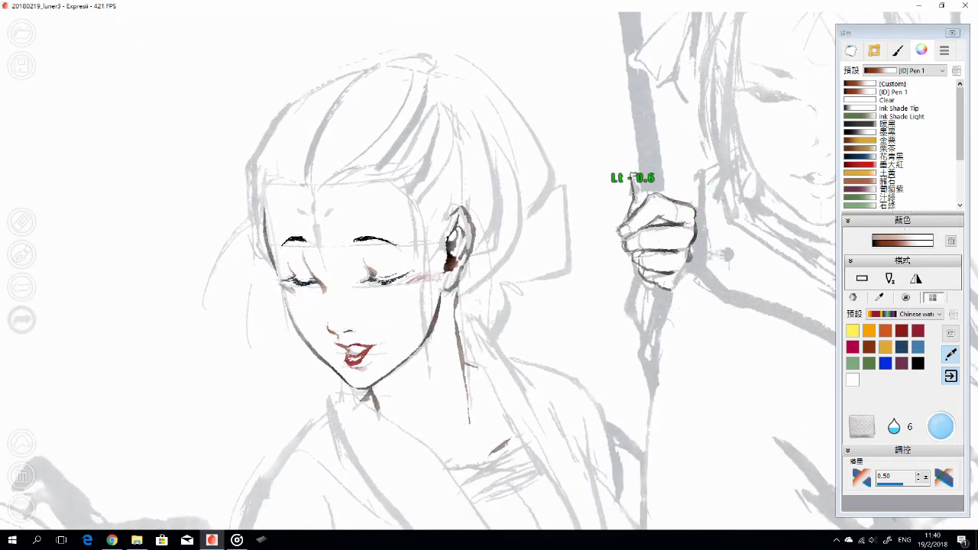
Outline the extended fingers and wrist of the upper hand emerging from the sleeve, erasing to clean up the line
{"action": "mouse_move", "coordinate": [634, 181]}
{"action": "left_mouse_down"}
{"action": "mouse_move", "coordinate": [639, 194]}
{"action": "mouse_move", "coordinate": [626, 208]}
{"action": "mouse_move", "coordinate": [711, 122]}
{"action": "mouse_move", "coordinate": [535, 267]}
{"action": "mouse_move", "coordinate": [456, 294]}
{"action": "mouse_move", "coordinate": [457, 314]}
{"action": "left_mouse_up"}
{"action": "left_click_drag", "start_coordinate": [535, 319], "coordinate": [503, 360]}
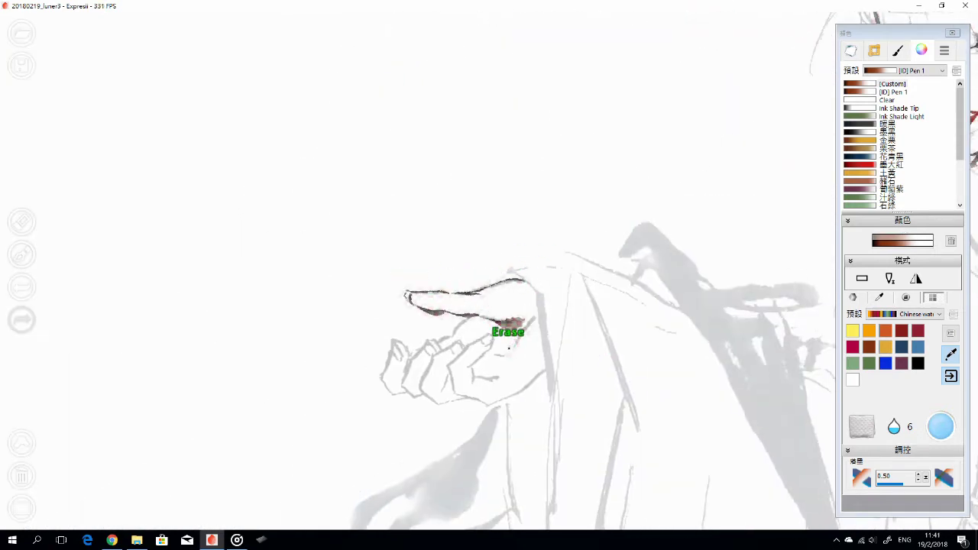
{"action": "left_click_drag", "start_coordinate": [471, 319], "coordinate": [456, 335]}
{"action": "left_click_drag", "start_coordinate": [404, 296], "coordinate": [428, 306]}
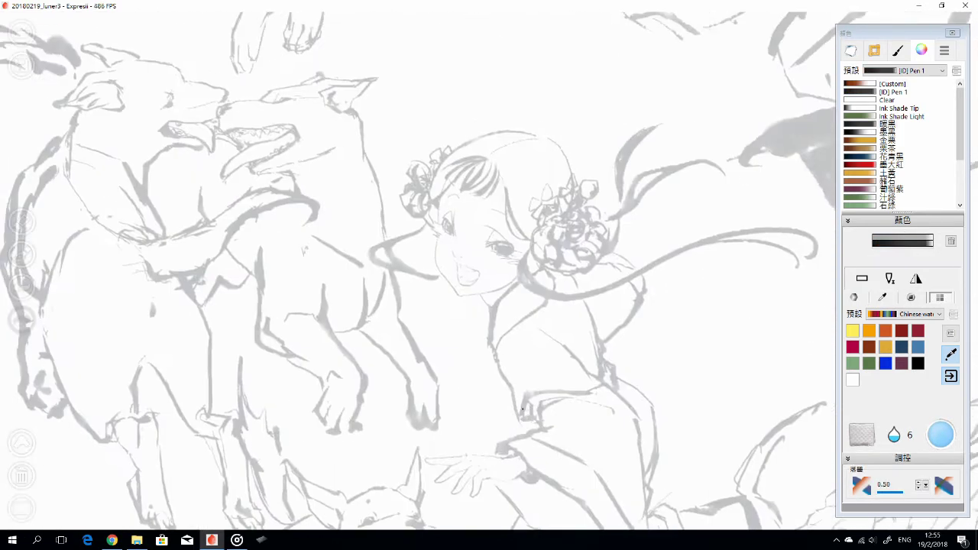
Draw the flower-haired girl's eyebrows in the 花青黑 blue-black gradient and her eyelid creases in the [Custom] brown-black gradient
{"action": "scroll", "coordinate": [523, 410], "scroll_direction": "up", "scroll_amount": 3}
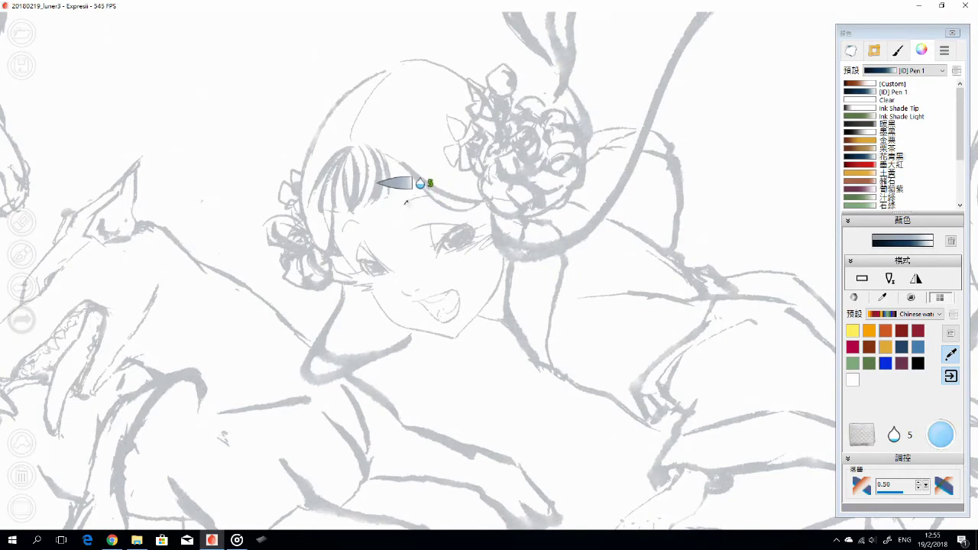
{"action": "left_click_drag", "start_coordinate": [405, 203], "coordinate": [431, 197]}
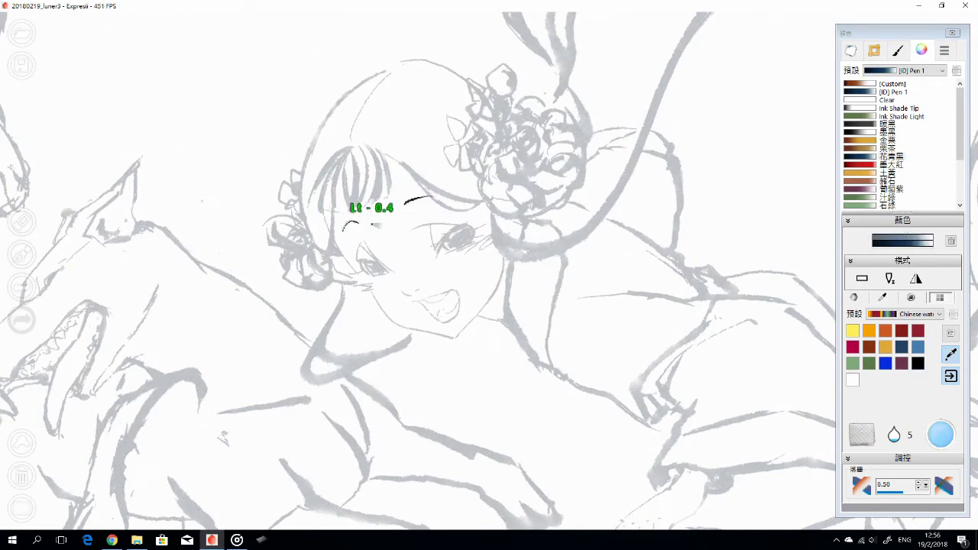
{"action": "left_click_drag", "start_coordinate": [343, 228], "coordinate": [449, 226]}
{"action": "key", "text": "e"}
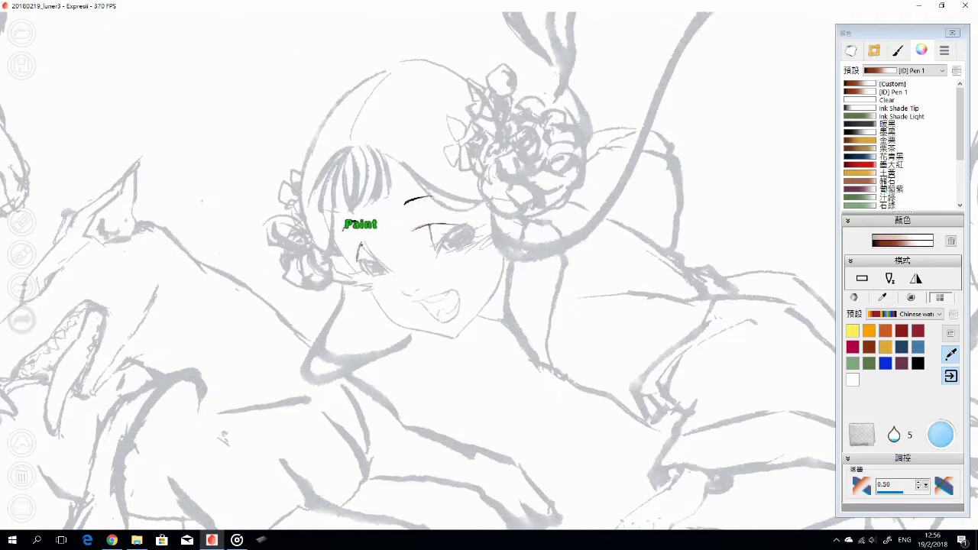
{"action": "left_click_drag", "start_coordinate": [343, 227], "coordinate": [229, 196]}
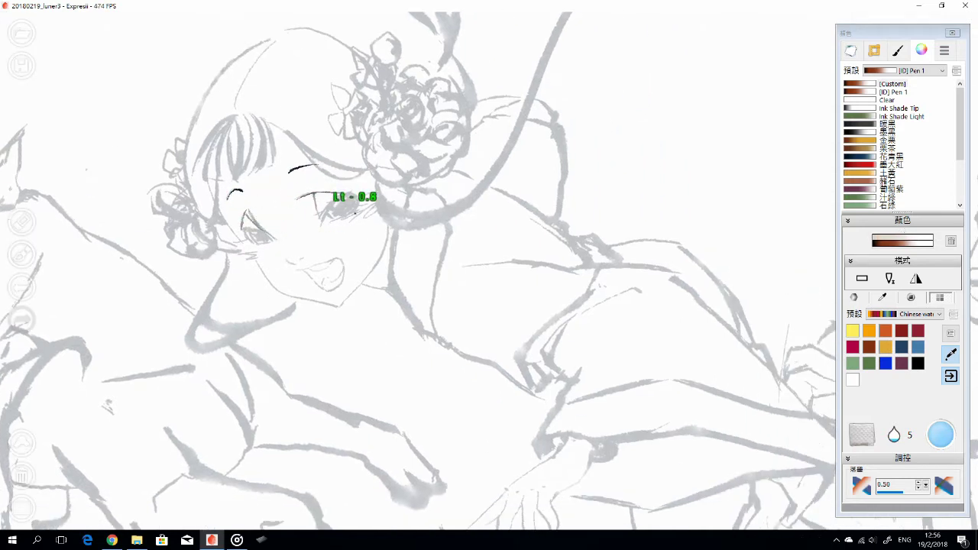
Draw the dark lash lines and iris outlines of the girl's two eyes, switching between painting and erasing
{"action": "left_click_drag", "start_coordinate": [353, 197], "coordinate": [404, 280]}
{"action": "key", "text": "b"}
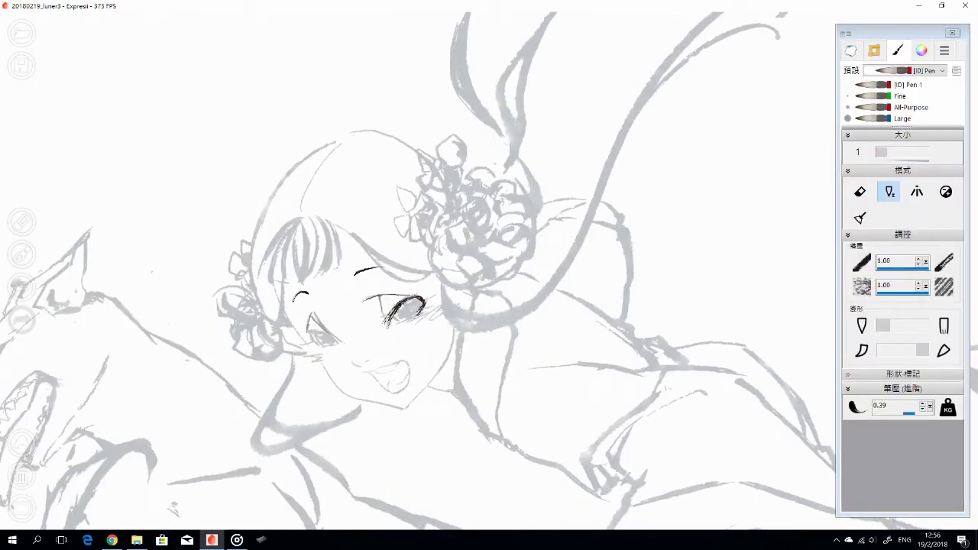
{"action": "key", "text": "e"}
{"action": "key", "text": "e"}
{"action": "mouse_move", "coordinate": [340, 338]}
{"action": "left_mouse_down"}
{"action": "mouse_move", "coordinate": [371, 262]}
{"action": "mouse_move", "coordinate": [349, 224]}
{"action": "mouse_move", "coordinate": [231, 227]}
{"action": "left_mouse_up"}
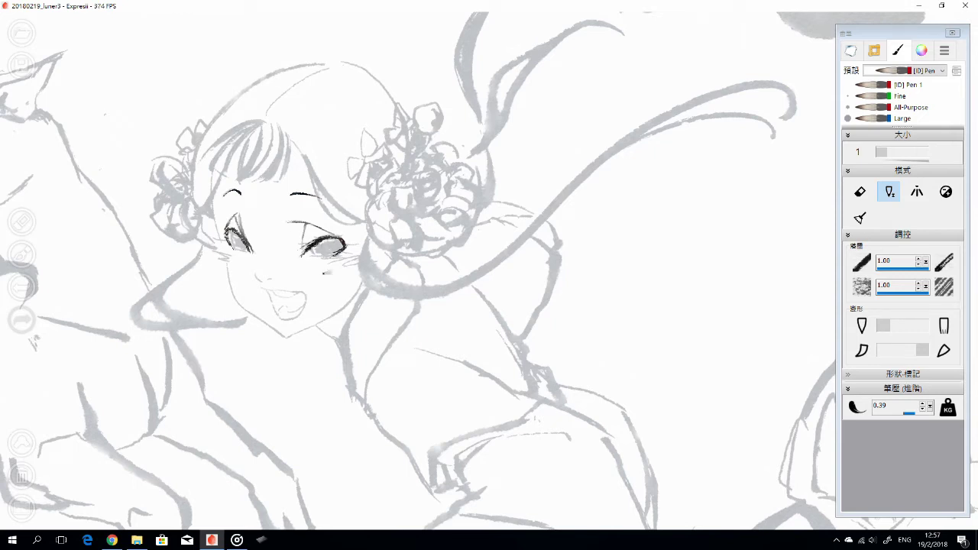
Refine the lids and add fine eyelashes around both eyes, lowering the brush value to 0.10 and trimming by erasing
{"action": "key", "text": "1"}
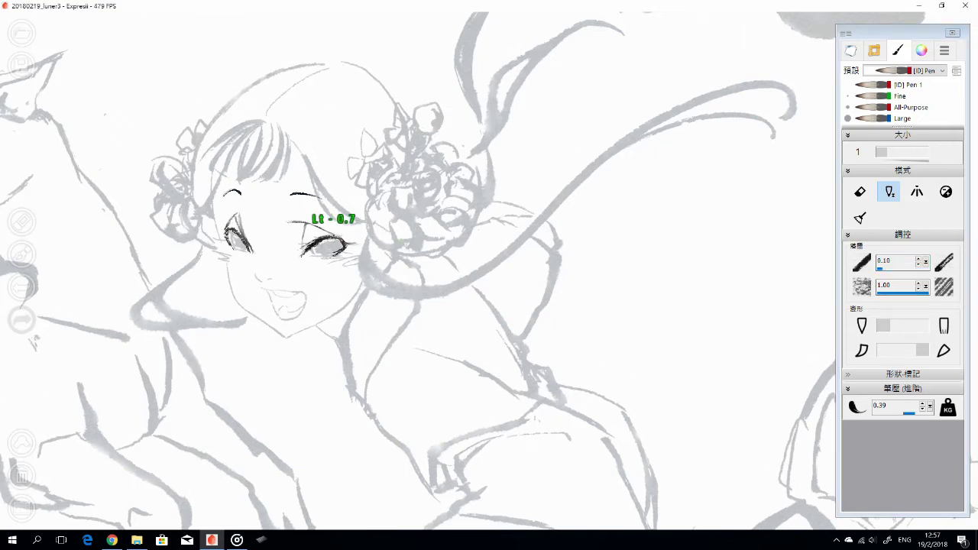
{"action": "key", "text": "e"}
{"action": "key", "text": "e"}
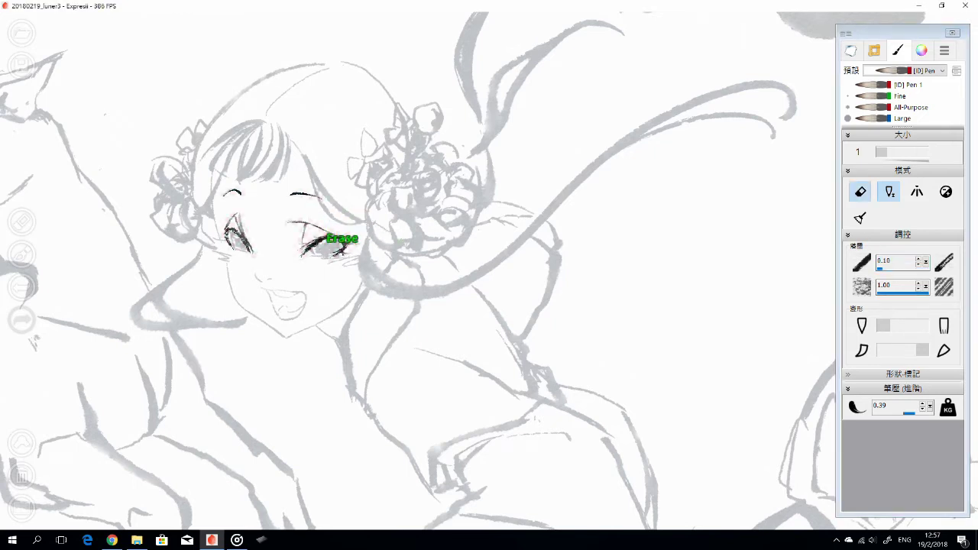
{"action": "left_click_drag", "start_coordinate": [304, 241], "coordinate": [345, 243]}
{"action": "key", "text": "e"}
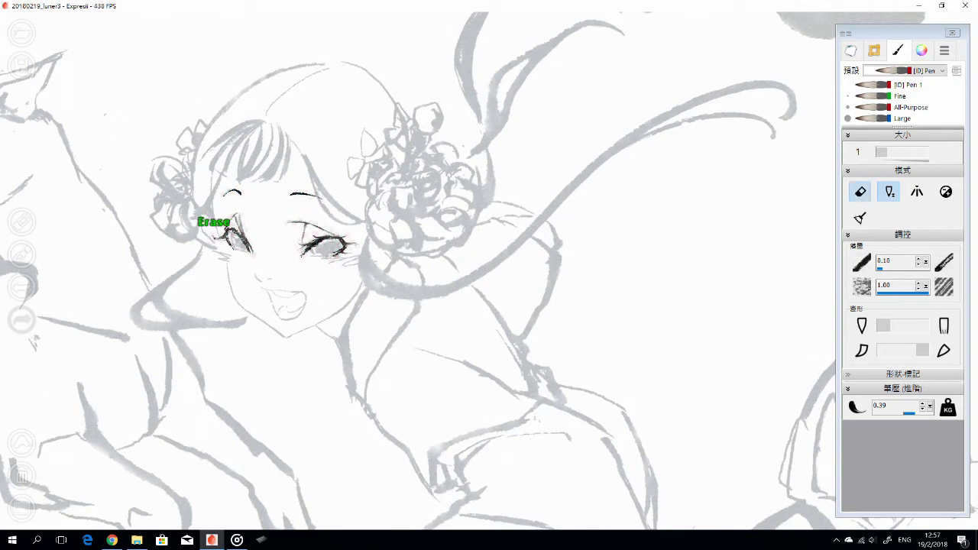
{"action": "key", "text": "e"}
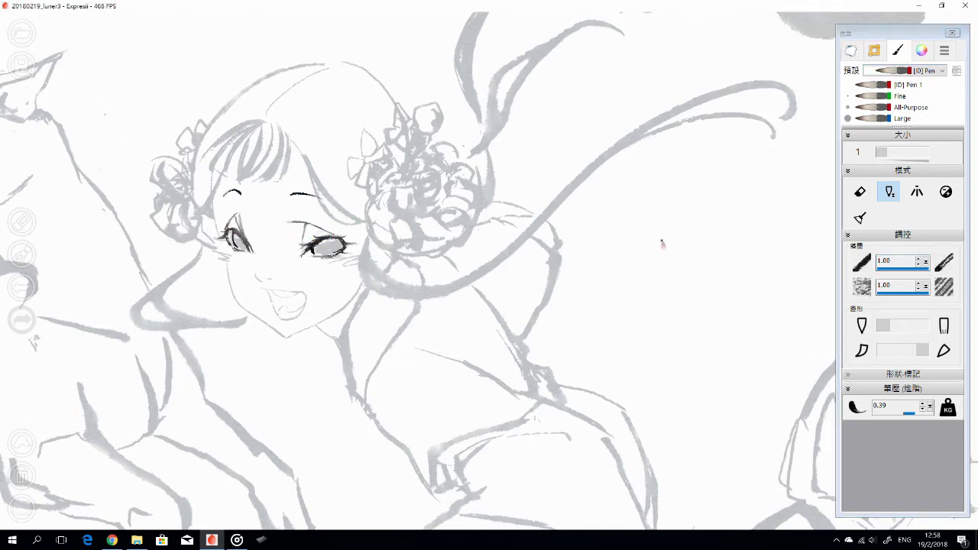
Fill both irises with the 墨黑 black gradient, leaving highlights, and mark the girl's small nose
{"action": "key", "text": "c"}
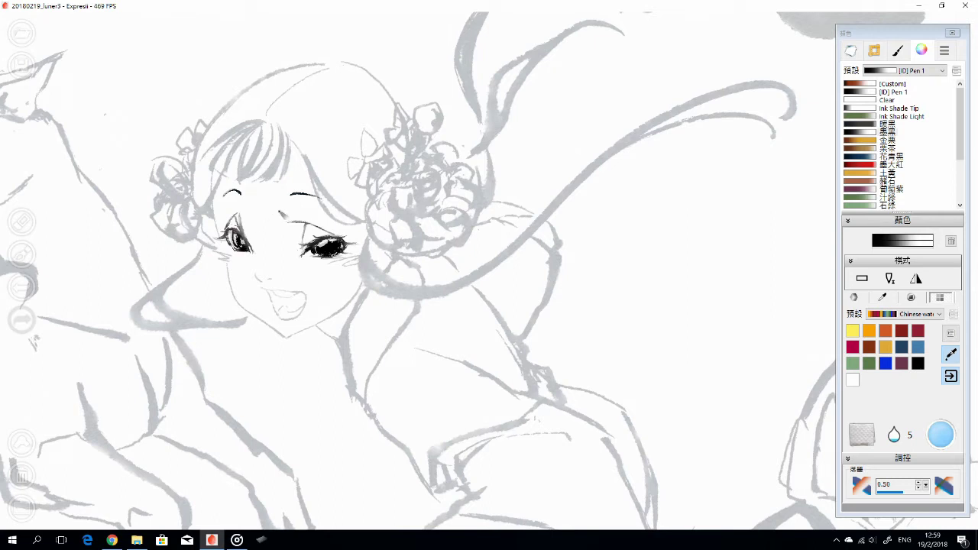
{"action": "key", "text": "b"}
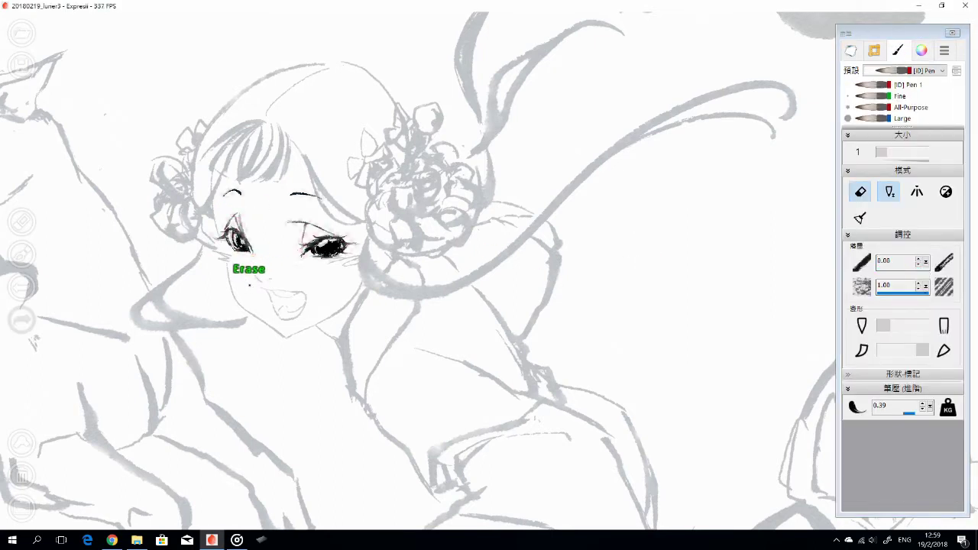
{"action": "key", "text": "c"}
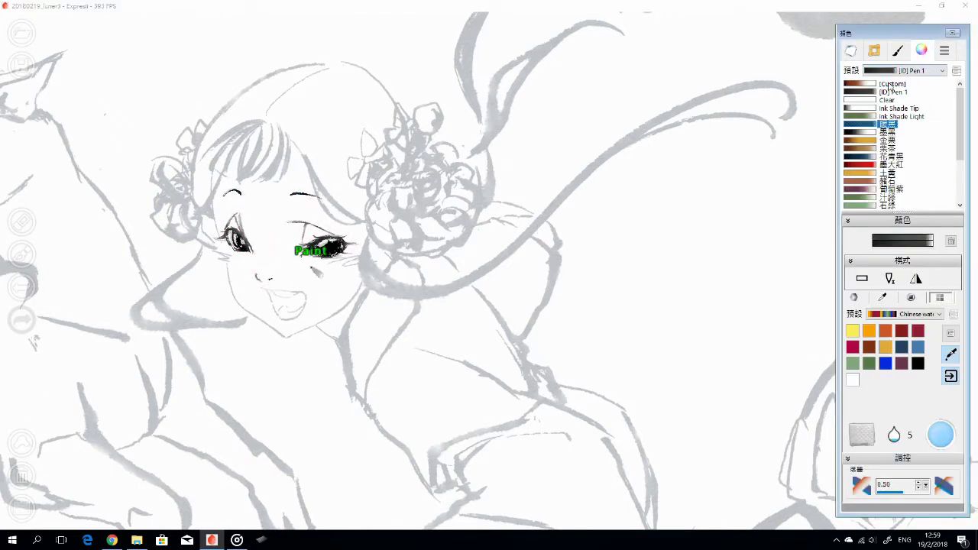
Outline the girl's open mouth in the 赭石 reddish-brown gradient and darken its line with the [Custom] gradient
{"action": "left_click", "coordinate": [886, 181]}
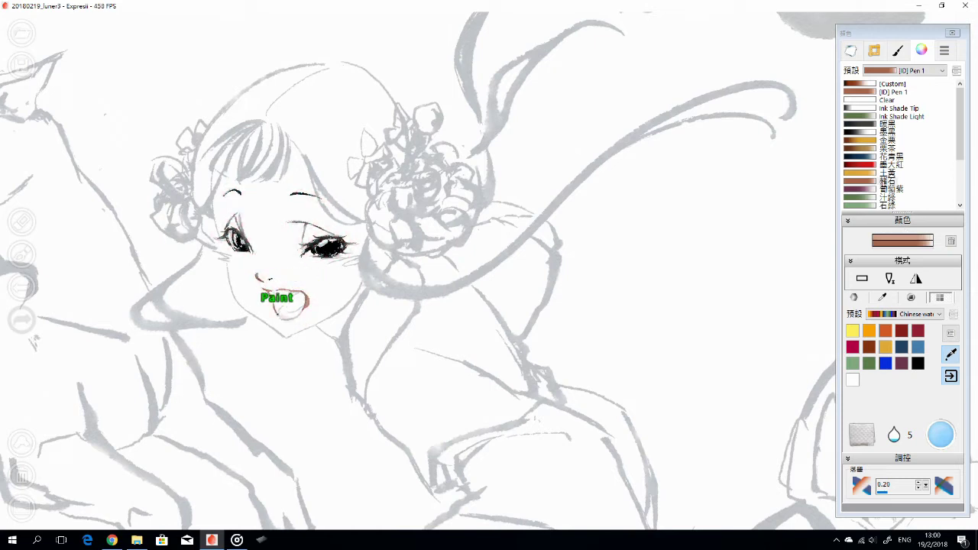
{"action": "left_click_drag", "start_coordinate": [302, 306], "coordinate": [310, 295]}
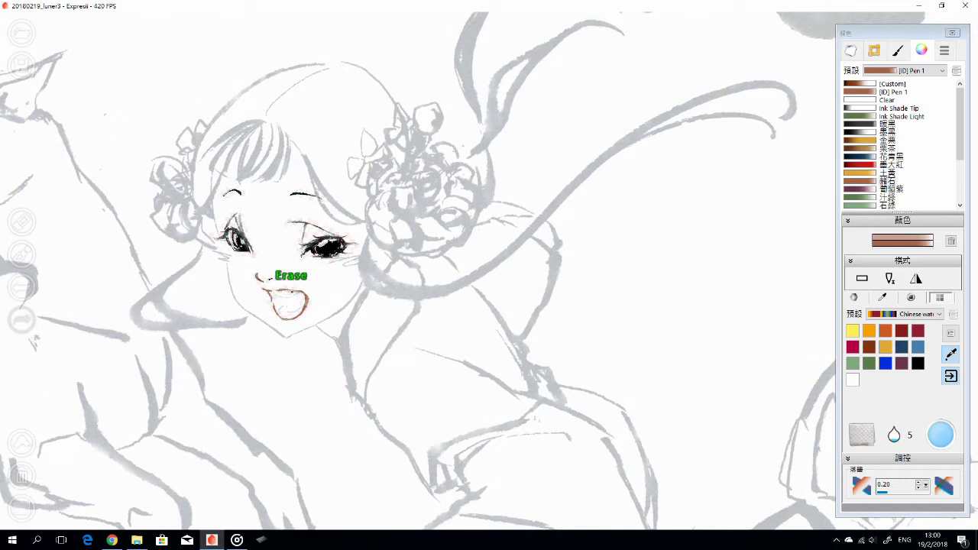
{"action": "key", "text": "2"}
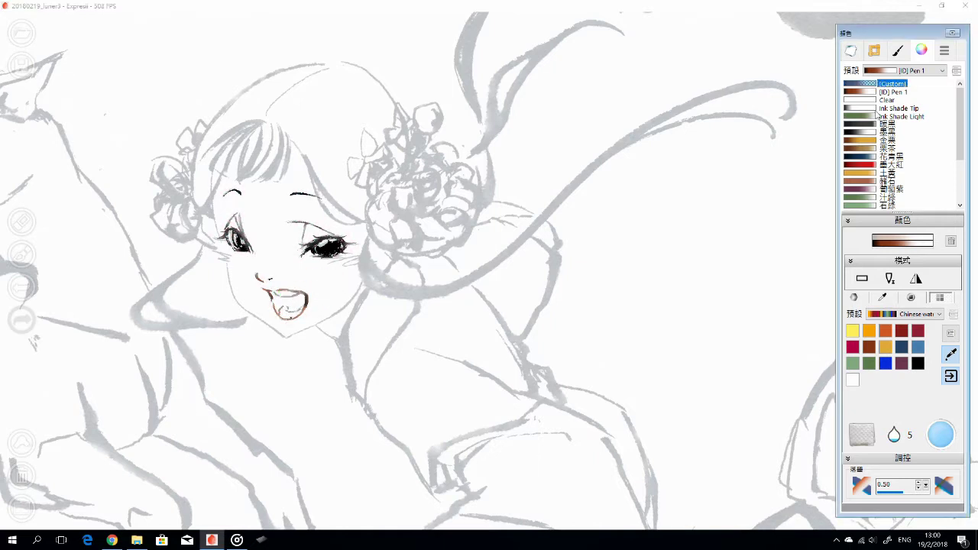
Brush light blush strokes under both of the girl's eyes in the 赭石 gradient
{"action": "key", "text": "1"}
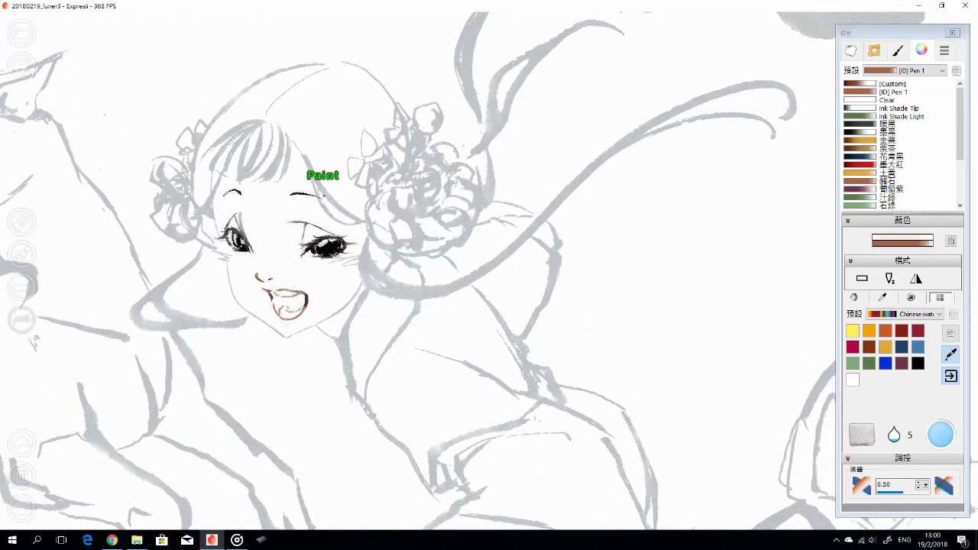
{"action": "left_click_drag", "start_coordinate": [325, 230], "coordinate": [424, 256]}
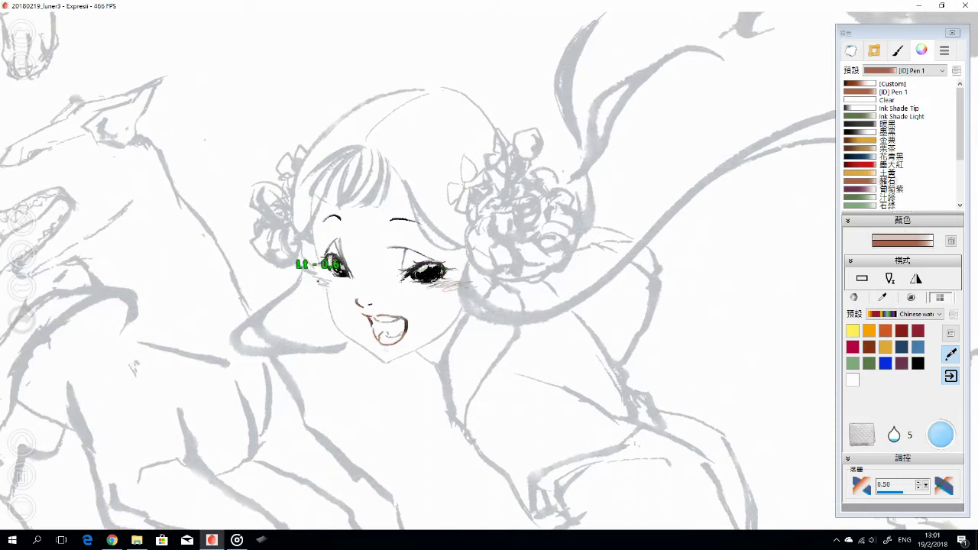
{"action": "left_click_drag", "start_coordinate": [329, 267], "coordinate": [339, 269]}
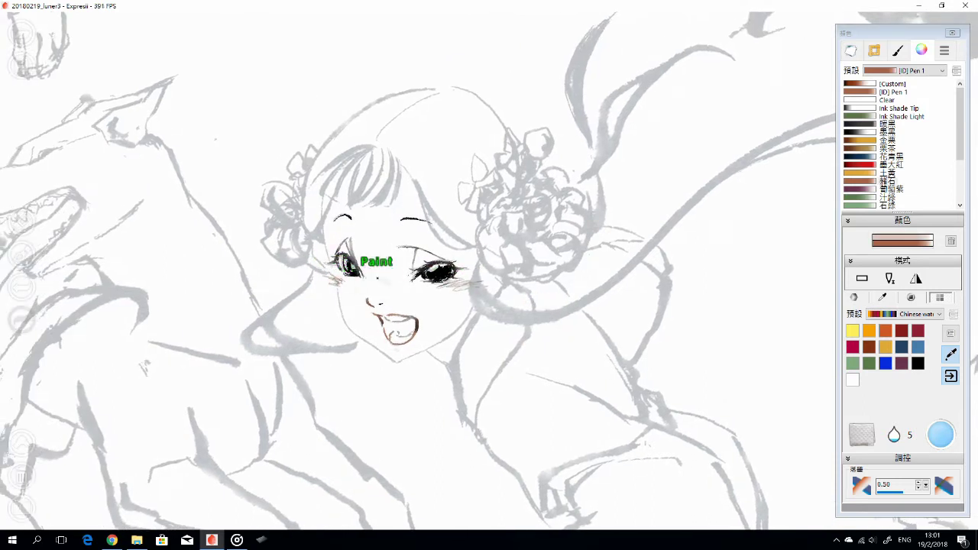
Outline the girl's face from temple to chin and jaw, and draw her ear in the [Custom] brown-black gradient
{"action": "scroll", "coordinate": [328, 153], "scroll_direction": "up", "scroll_amount": 3}
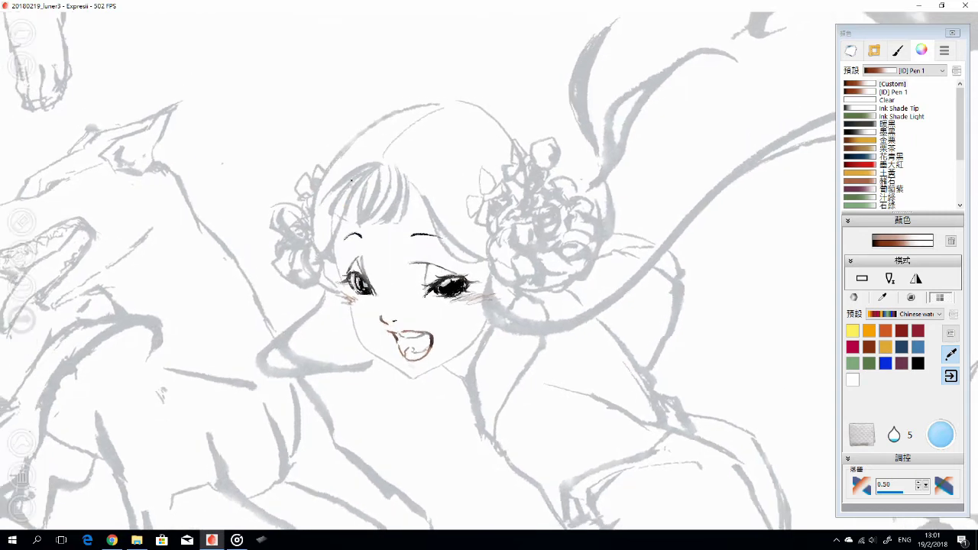
{"action": "mouse_move", "coordinate": [314, 267]}
{"action": "left_mouse_down"}
{"action": "mouse_move", "coordinate": [296, 220]}
{"action": "mouse_move", "coordinate": [252, 160]}
{"action": "mouse_move", "coordinate": [262, 252]}
{"action": "left_mouse_up"}
{"action": "left_click_drag", "start_coordinate": [321, 385], "coordinate": [328, 399]}
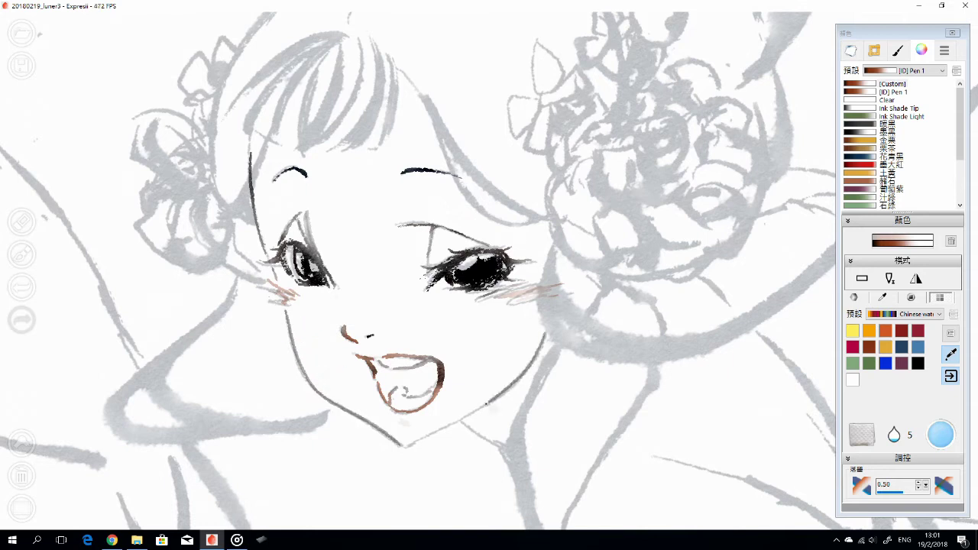
{"action": "left_click_drag", "start_coordinate": [486, 404], "coordinate": [398, 436]}
{"action": "mouse_move", "coordinate": [487, 290]}
{"action": "left_mouse_down"}
{"action": "mouse_move", "coordinate": [485, 327]}
{"action": "mouse_move", "coordinate": [463, 365]}
{"action": "left_mouse_up"}
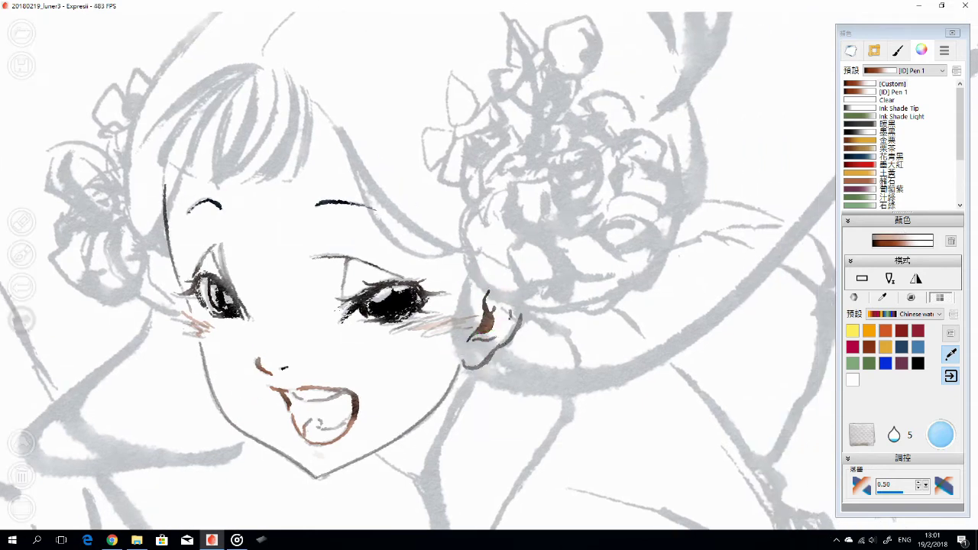
Draw the short neck line running down from beneath the girl's jaw
{"action": "left_click_drag", "start_coordinate": [445, 458], "coordinate": [414, 372]}
{"action": "mouse_move", "coordinate": [431, 267]}
{"action": "left_mouse_down"}
{"action": "mouse_move", "coordinate": [348, 359]}
{"action": "mouse_move", "coordinate": [402, 397]}
{"action": "left_mouse_up"}
{"action": "mouse_move", "coordinate": [524, 393]}
{"action": "left_mouse_down"}
{"action": "mouse_move", "coordinate": [506, 405]}
{"action": "mouse_move", "coordinate": [496, 243]}
{"action": "left_mouse_up"}
{"action": "left_click_drag", "start_coordinate": [603, 366], "coordinate": [604, 179]}
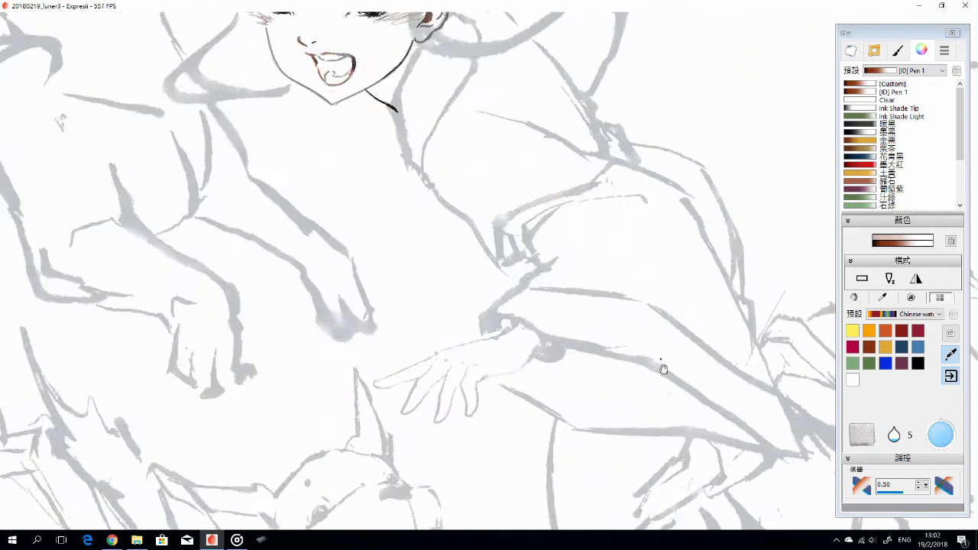
Outline the girl's outstretched hand from fingertips to wrist, refining the lines by alternating erasing and repainting
{"action": "left_click_drag", "start_coordinate": [506, 235], "coordinate": [562, 239]}
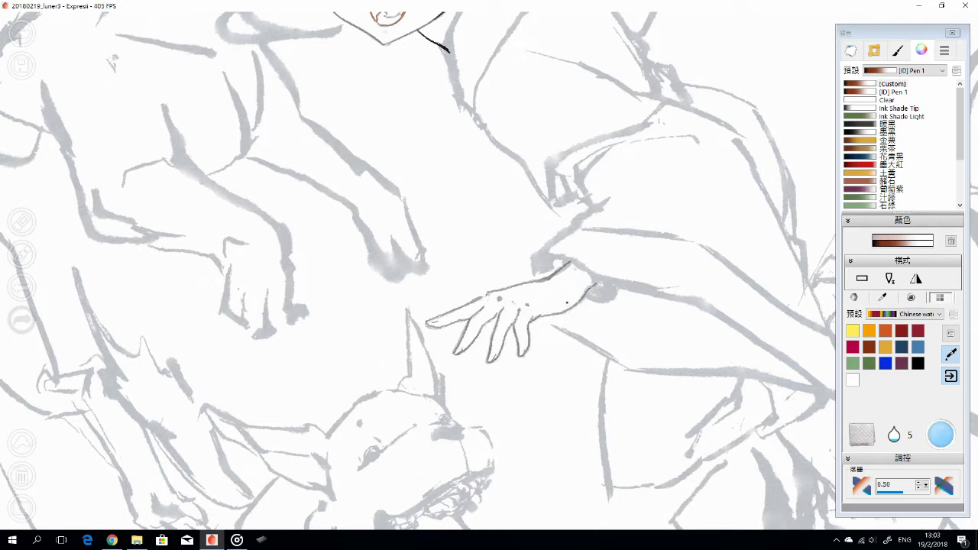
{"action": "key", "text": "minus"}
{"action": "key", "text": "e"}
{"action": "key", "text": "e"}
{"action": "key", "text": "e"}
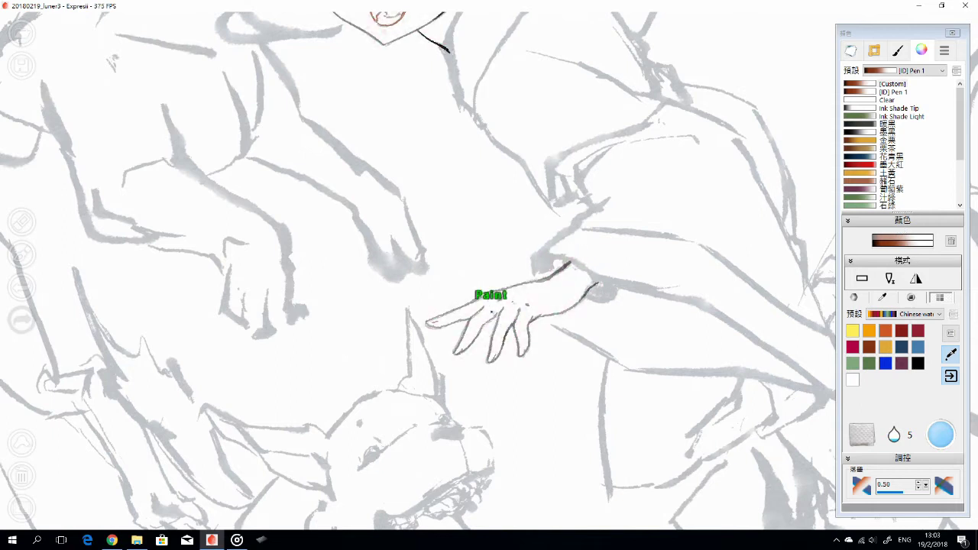
Outline the visible edges of the girl's other hand at her sleeve and add short contour lines at her lower leg
{"action": "mouse_move", "coordinate": [783, 290]}
{"action": "left_mouse_down"}
{"action": "mouse_move", "coordinate": [619, 327]}
{"action": "mouse_move", "coordinate": [450, 284]}
{"action": "left_mouse_up"}
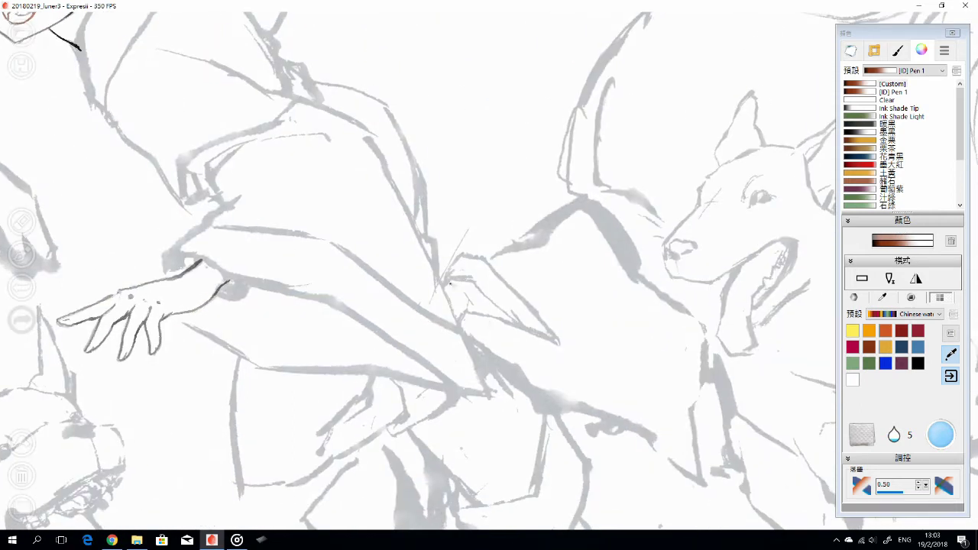
{"action": "left_click_drag", "start_coordinate": [462, 317], "coordinate": [522, 323]}
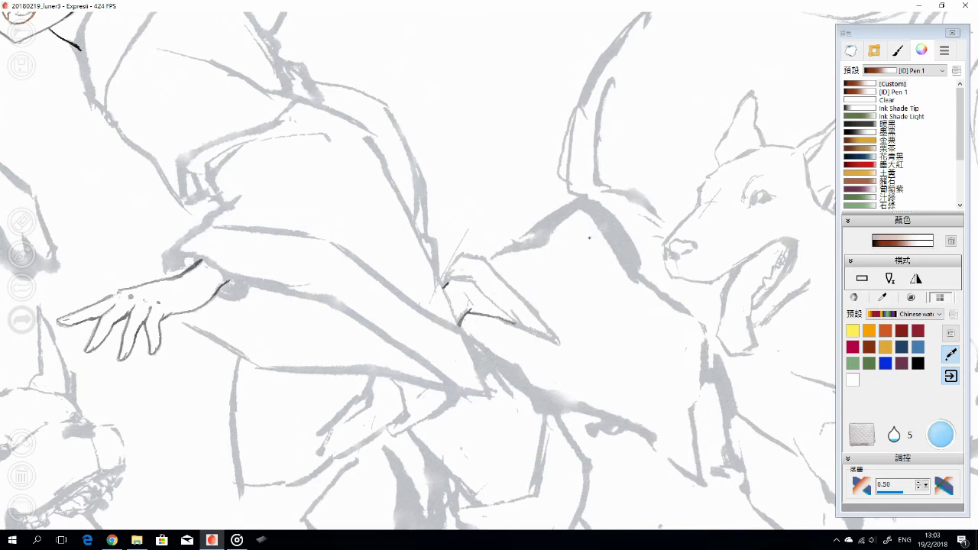
{"action": "mouse_move", "coordinate": [489, 290]}
{"action": "left_mouse_down"}
{"action": "mouse_move", "coordinate": [458, 137]}
{"action": "mouse_move", "coordinate": [403, 113]}
{"action": "left_mouse_up"}
{"action": "left_click_drag", "start_coordinate": [480, 371], "coordinate": [502, 390]}
Save the artwork under the file name 20180219_luner3
{"action": "scroll", "coordinate": [528, 382], "scroll_direction": "down", "scroll_amount": 5}
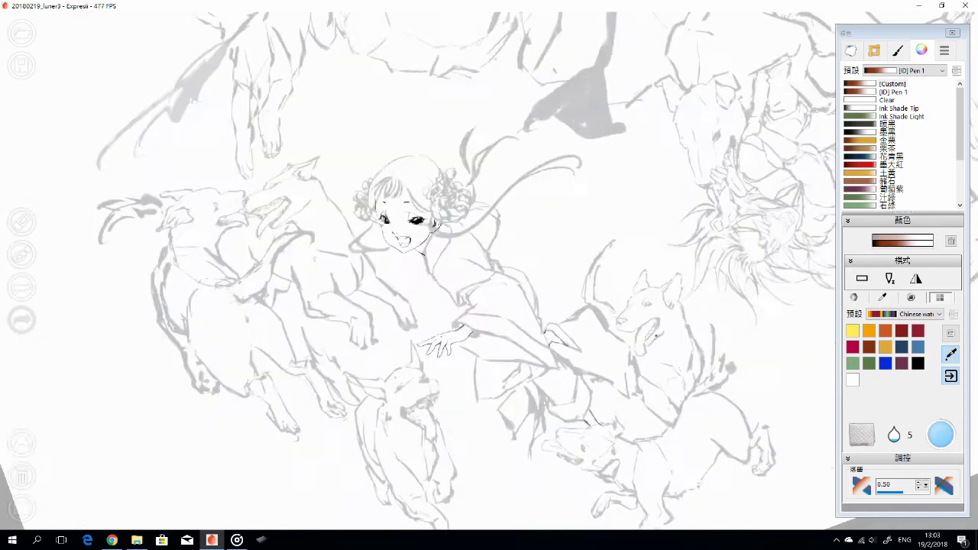
{"action": "key", "text": "ctrl+s"}
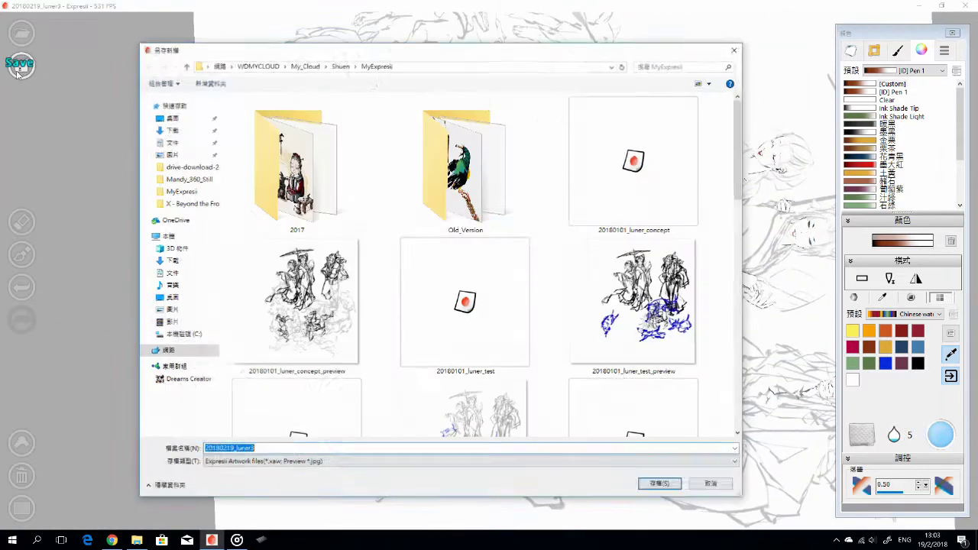
{"action": "key", "text": "Return"}
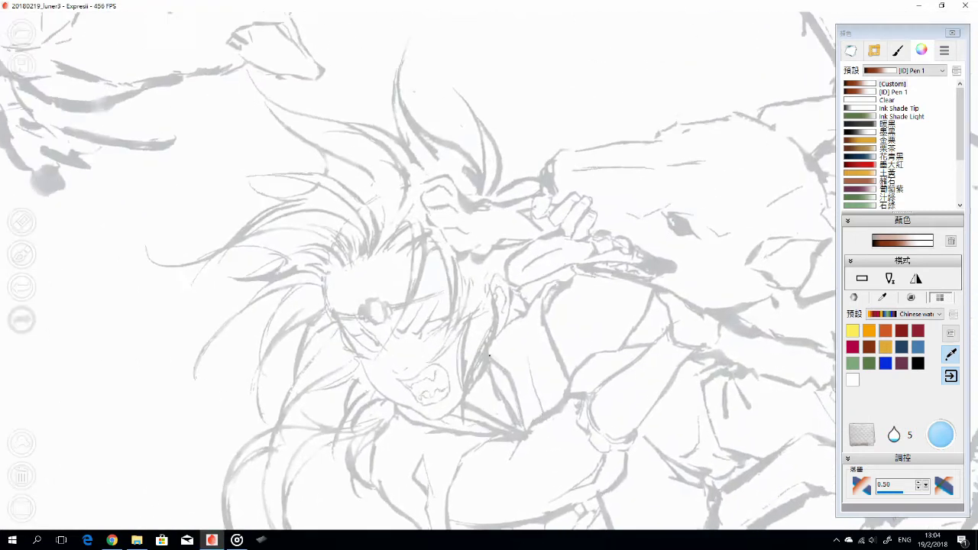
Ink the snarling wild-haired man's slanted brows and the upper lid of one eye in the blue-black gradient
{"action": "key", "text": "Down"}
{"action": "left_click_drag", "start_coordinate": [392, 329], "coordinate": [416, 302]}
{"action": "key", "text": "e"}
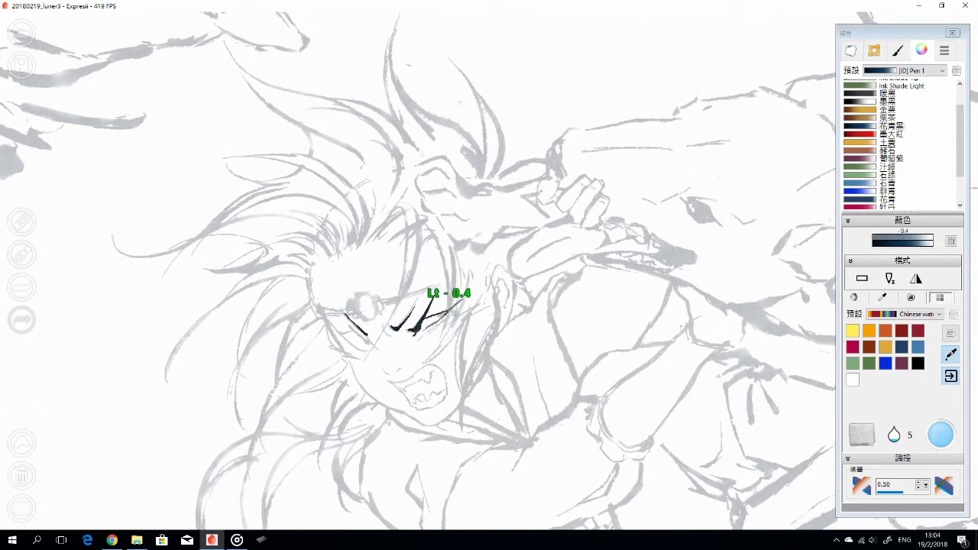
{"action": "key", "text": "Up"}
{"action": "key", "text": "Up"}
{"action": "left_click_drag", "start_coordinate": [428, 306], "coordinate": [463, 308]}
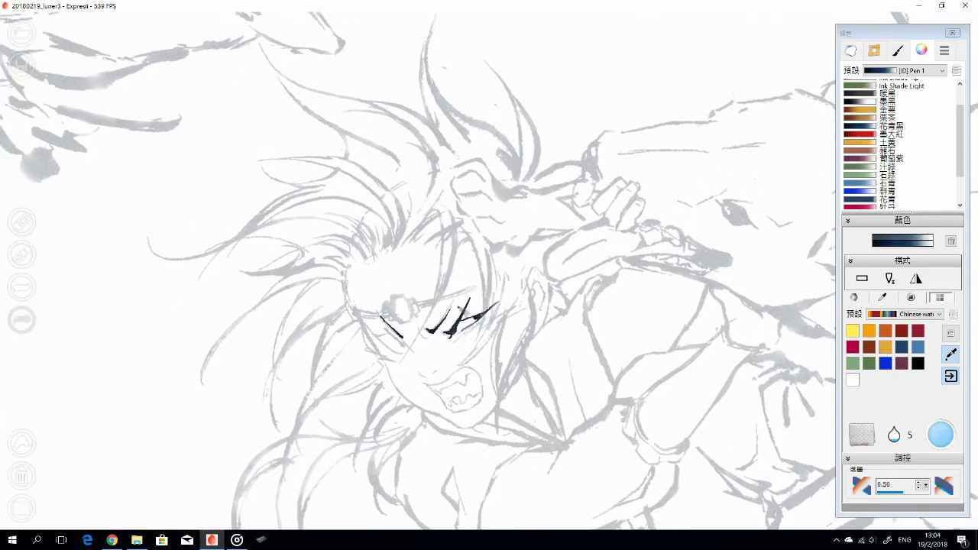
Sharpen the snarling man's slanted brow and eye lines by alternately erasing and repainting them
{"action": "key", "text": "e"}
{"action": "key", "text": "e"}
{"action": "key", "text": "e"}
{"action": "key", "text": "e"}
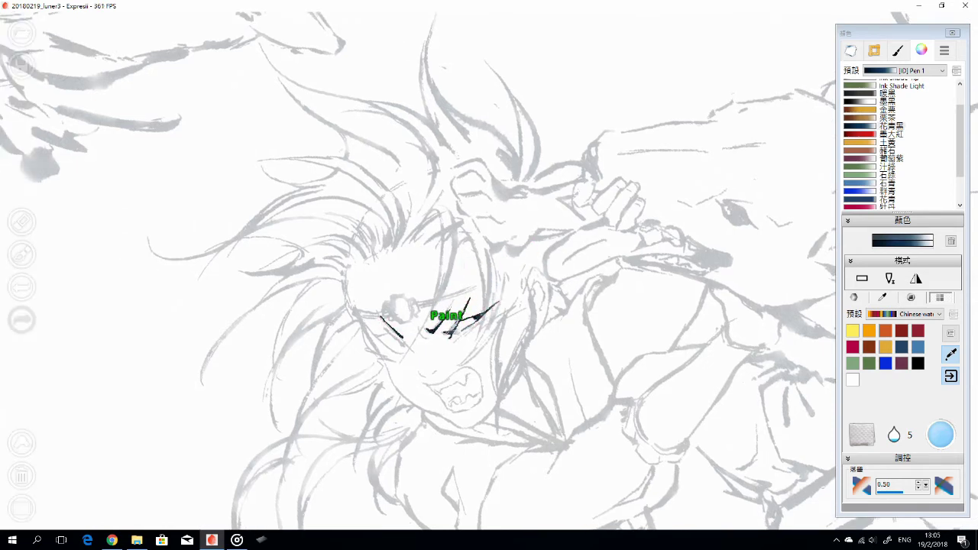
{"action": "key", "text": "e"}
{"action": "key", "text": "e"}
{"action": "left_click_drag", "start_coordinate": [446, 335], "coordinate": [470, 302]}
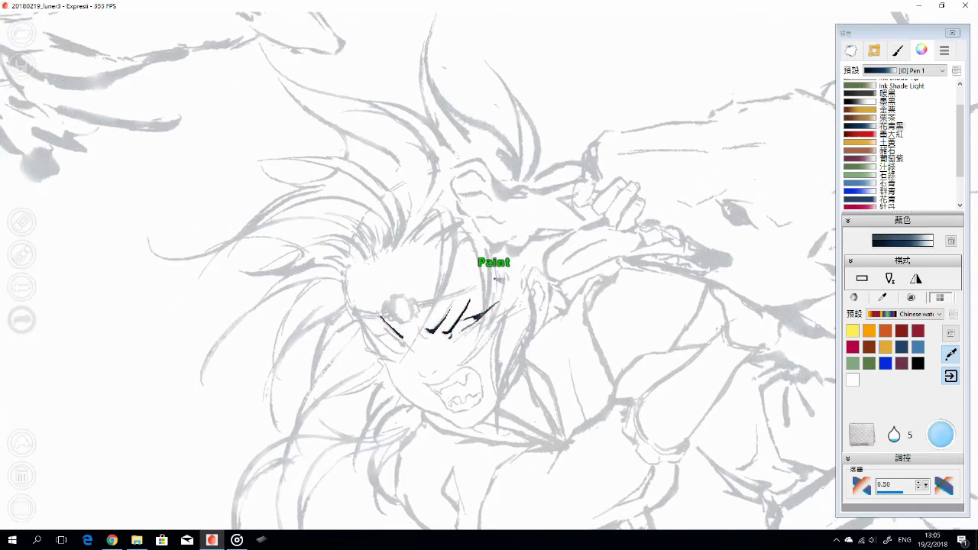
{"action": "scroll", "coordinate": [392, 328], "scroll_direction": "down", "scroll_amount": 3}
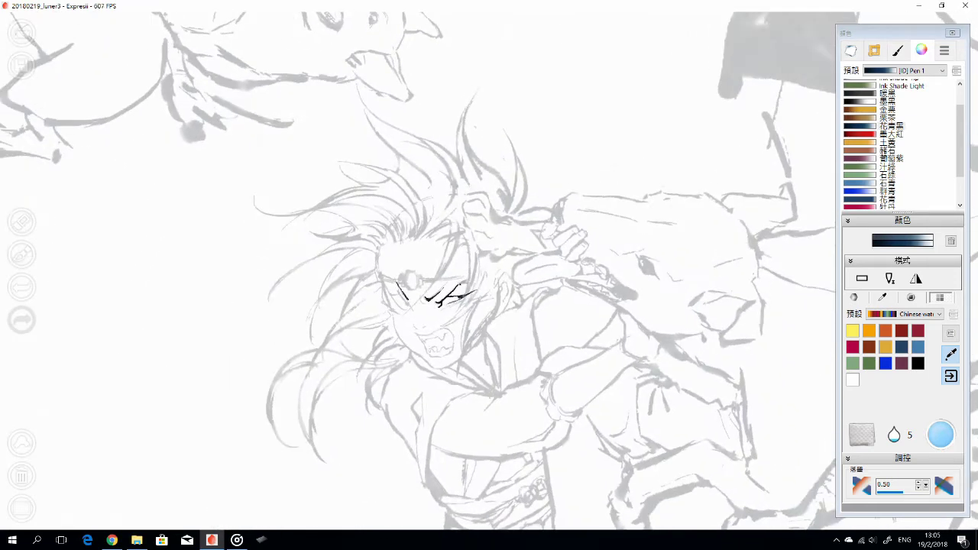
Ink the snarling man's other brow and eye, adding lid and iris lines and trimming them with the eraser
{"action": "key", "text": "e"}
{"action": "left_click_drag", "start_coordinate": [370, 287], "coordinate": [382, 310]}
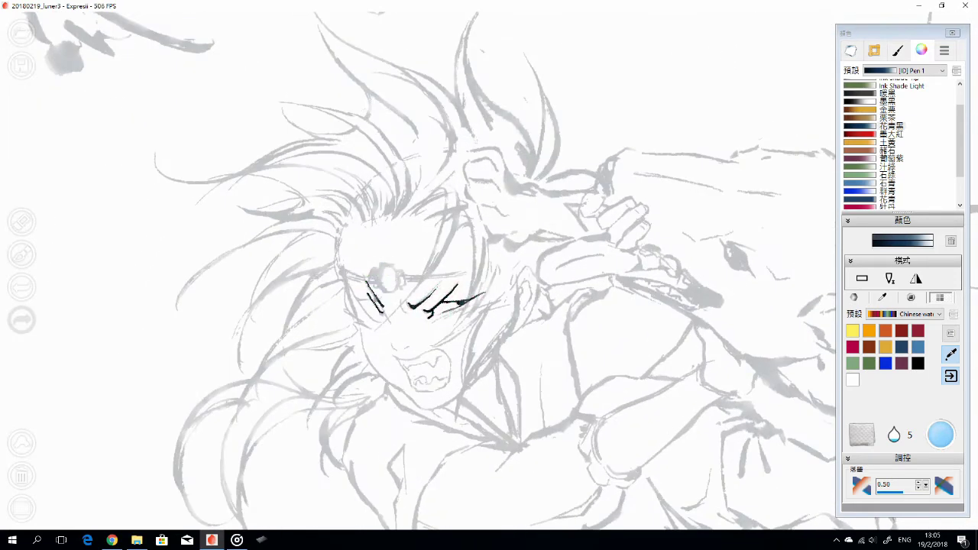
{"action": "key", "text": "e"}
{"action": "key", "text": "e"}
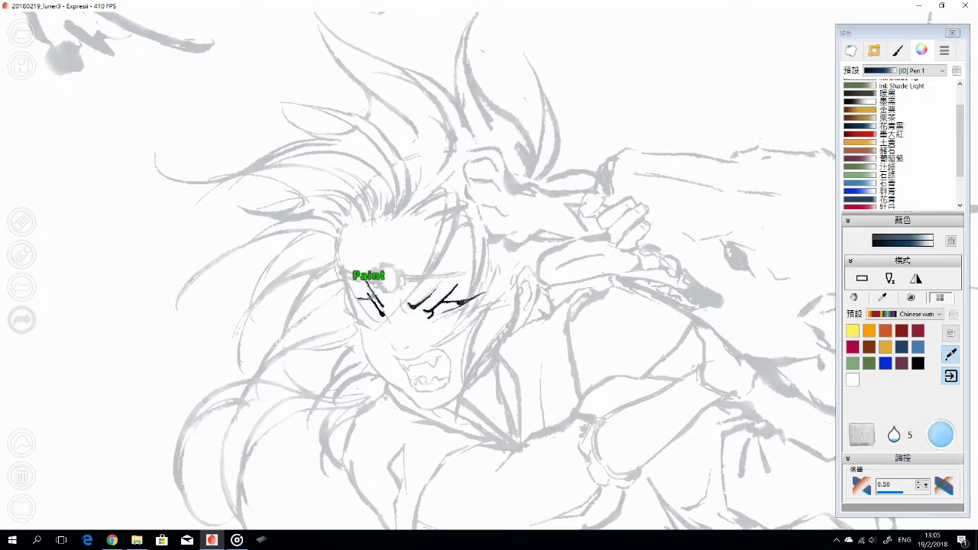
{"action": "key", "text": "l"}
{"action": "left_click_drag", "start_coordinate": [350, 281], "coordinate": [393, 324]}
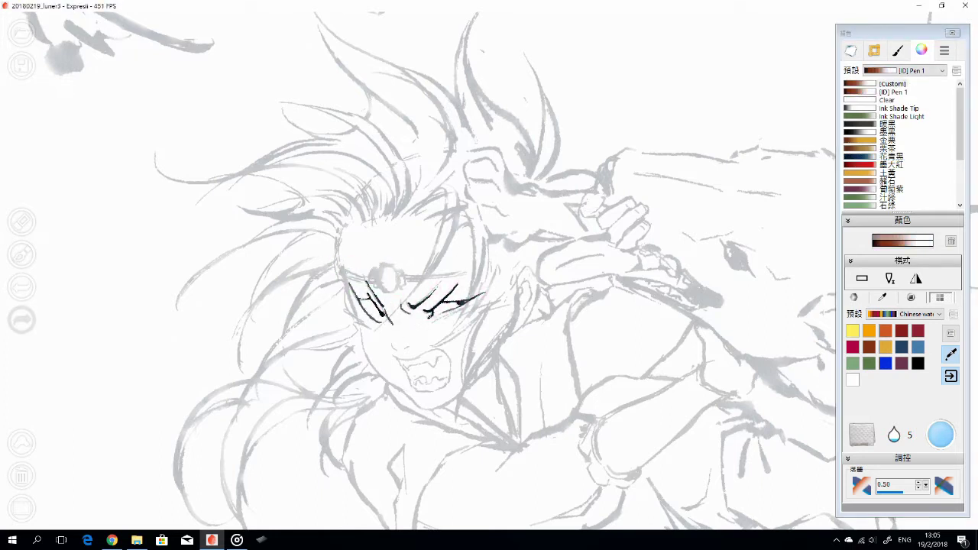
Outline the snarling man's nose and open mouth in the brown-black gradient, adjusting stroke lightness and erasing stray ink
{"action": "key", "text": "l"}
{"action": "key", "text": "e"}
{"action": "key", "text": "l"}
{"action": "key", "text": "e"}
{"action": "key", "text": "l"}
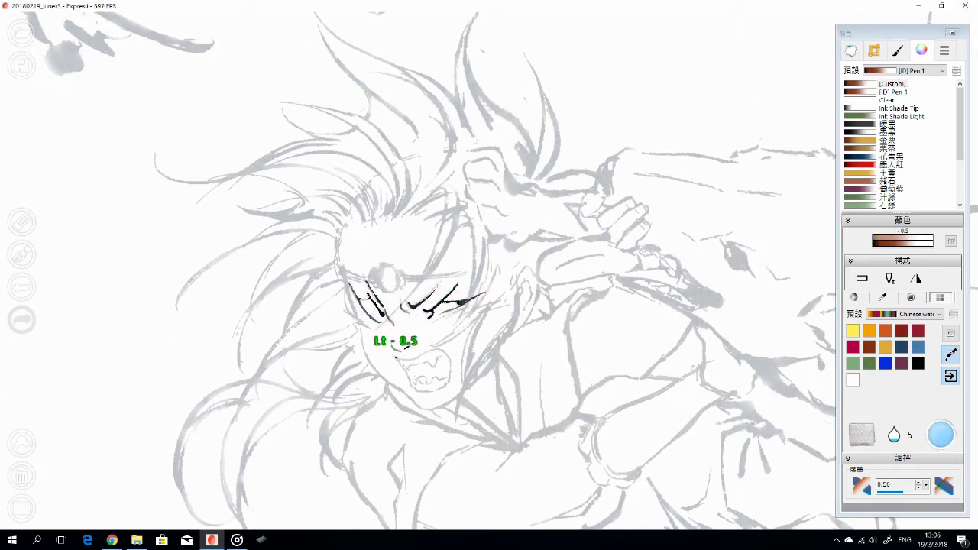
{"action": "key", "text": "e"}
{"action": "key", "text": "e"}
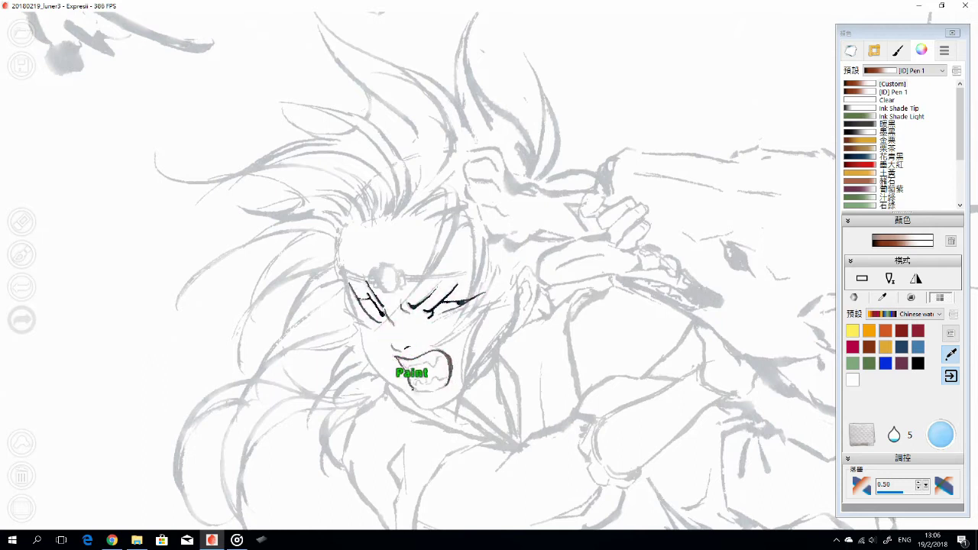
{"action": "key", "text": "l"}
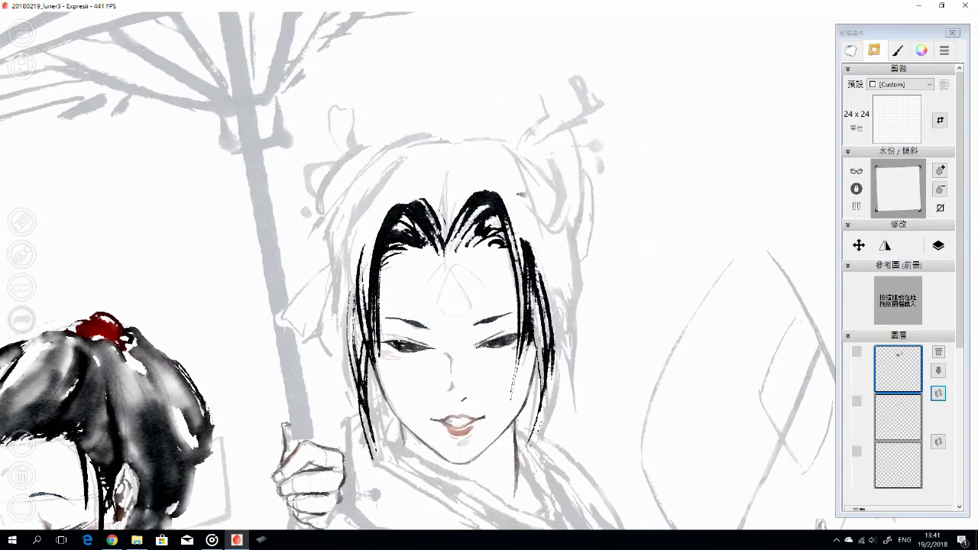
Brush the staff bearer's centre parting, crown outline and both hair buns in the black ink gradient
{"action": "key", "text": "l"}
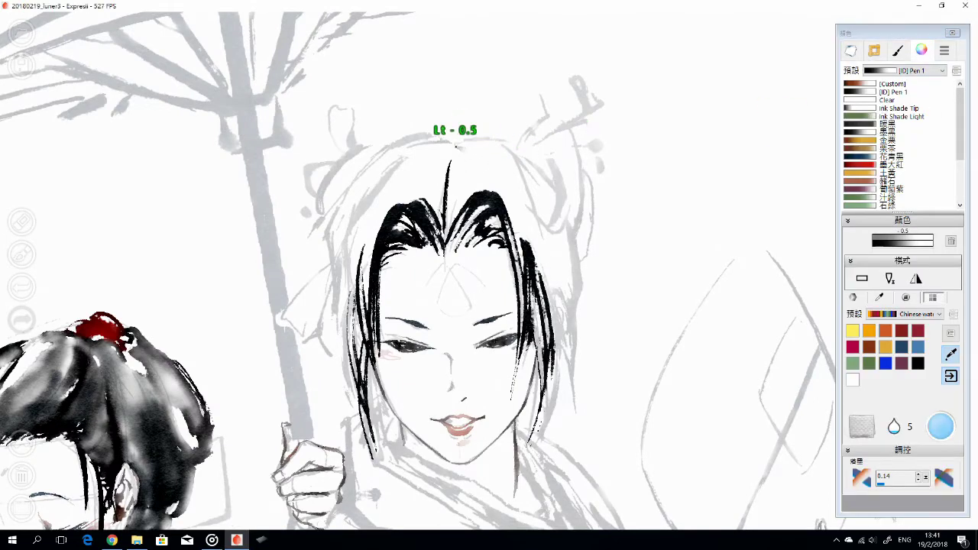
{"action": "left_click_drag", "start_coordinate": [462, 139], "coordinate": [527, 204]}
{"action": "mouse_move", "coordinate": [511, 149]}
{"action": "left_mouse_down"}
{"action": "mouse_move", "coordinate": [561, 149]}
{"action": "mouse_move", "coordinate": [575, 244]}
{"action": "left_mouse_up"}
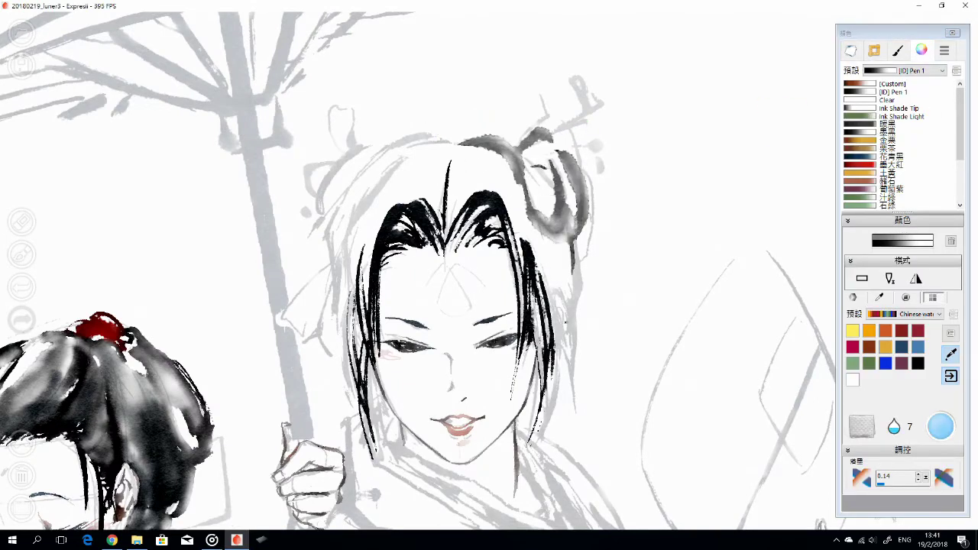
{"action": "mouse_move", "coordinate": [424, 143]}
{"action": "left_mouse_down"}
{"action": "mouse_move", "coordinate": [328, 230]}
{"action": "mouse_move", "coordinate": [336, 150]}
{"action": "mouse_move", "coordinate": [350, 127]}
{"action": "mouse_move", "coordinate": [306, 181]}
{"action": "mouse_move", "coordinate": [345, 196]}
{"action": "mouse_move", "coordinate": [338, 269]}
{"action": "left_mouse_up"}
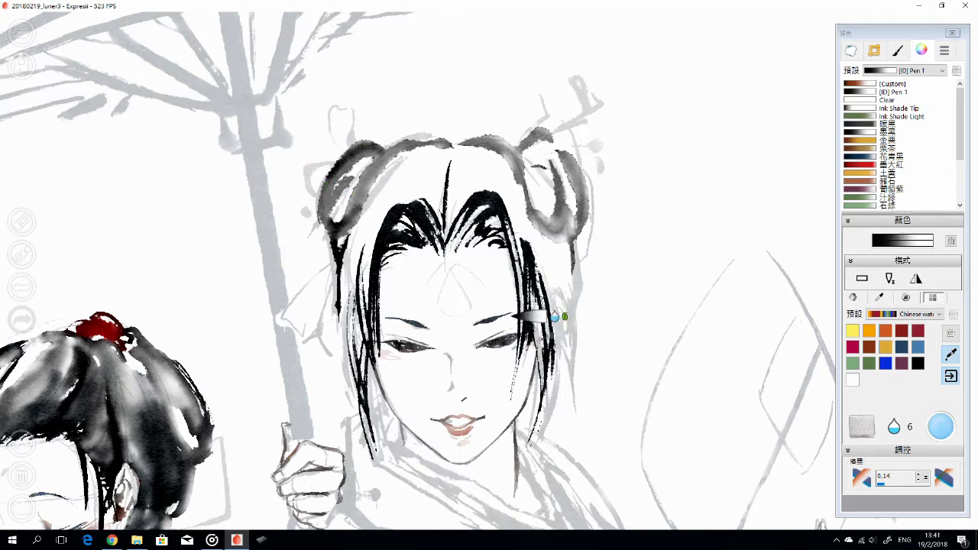
Paint long black locks down both sides of the staff bearer's face, comparing strokes with undo and redo and thinning them by erasing
{"action": "left_click_drag", "start_coordinate": [546, 244], "coordinate": [569, 378]}
{"action": "left_click_drag", "start_coordinate": [534, 222], "coordinate": [538, 397]}
{"action": "mouse_move", "coordinate": [352, 279]}
{"action": "left_mouse_down"}
{"action": "mouse_move", "coordinate": [345, 412]}
{"action": "mouse_move", "coordinate": [362, 339]}
{"action": "mouse_move", "coordinate": [371, 339]}
{"action": "mouse_move", "coordinate": [382, 371]}
{"action": "mouse_move", "coordinate": [379, 400]}
{"action": "left_mouse_up"}
{"action": "key", "text": "ctrl+z"}
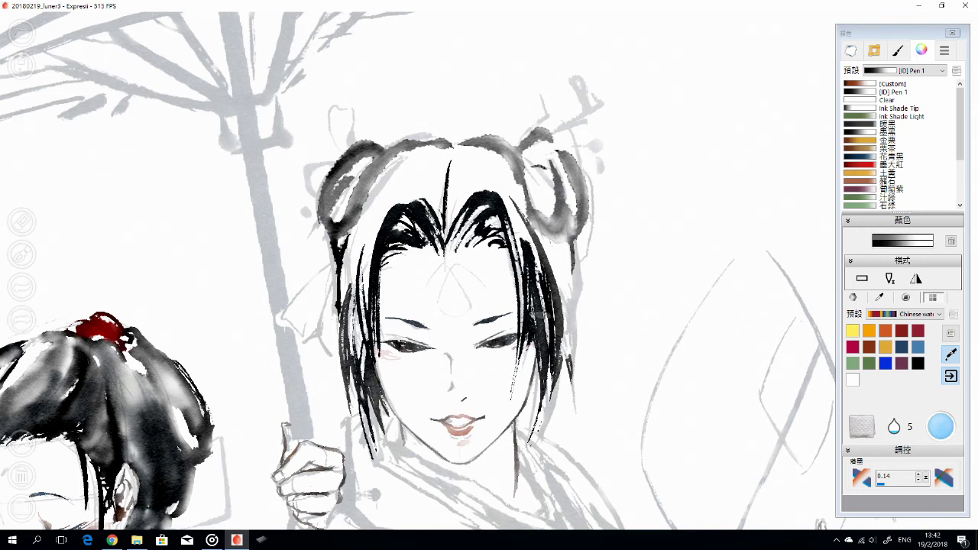
{"action": "key", "text": "ctrl+y"}
{"action": "key", "text": "ctrl+z"}
{"action": "key", "text": "ctrl+y"}
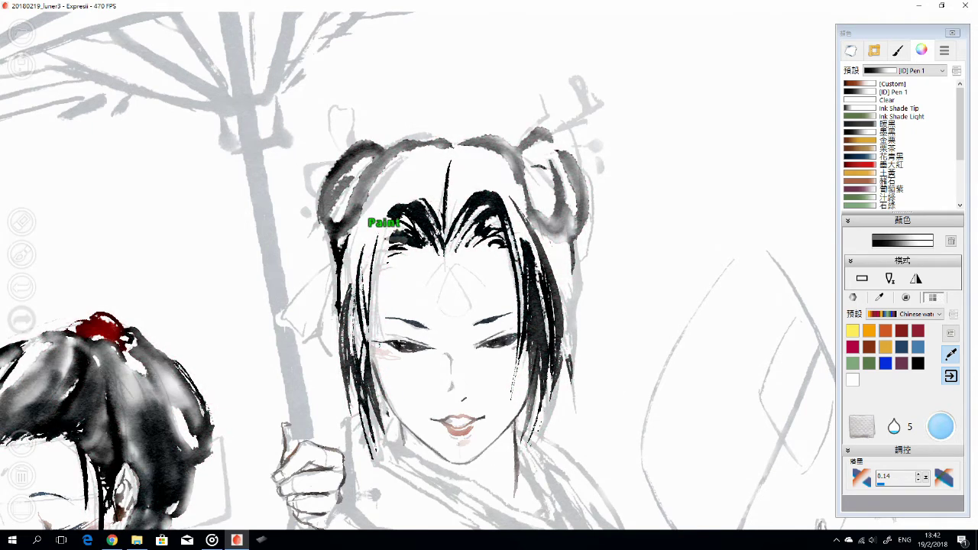
{"action": "key", "text": "e"}
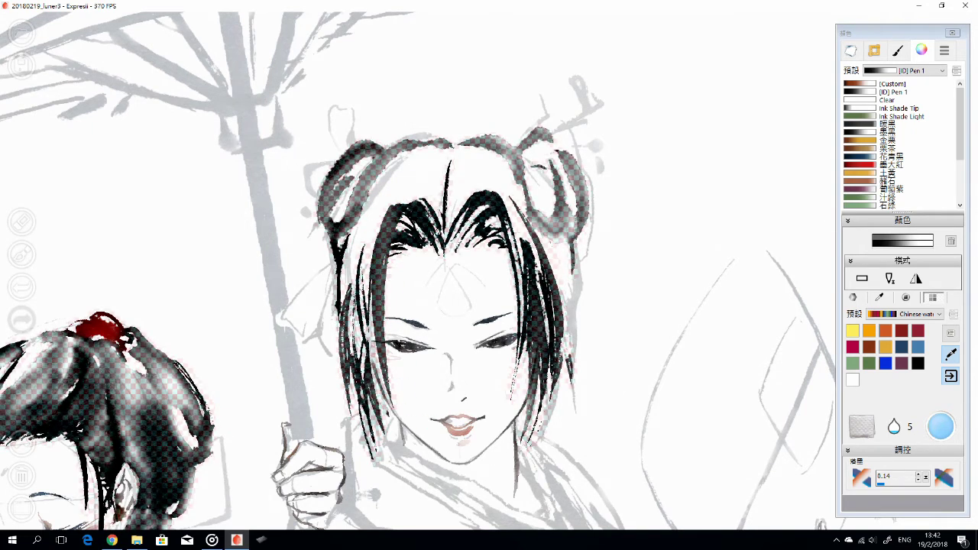
{"action": "key", "text": "e"}
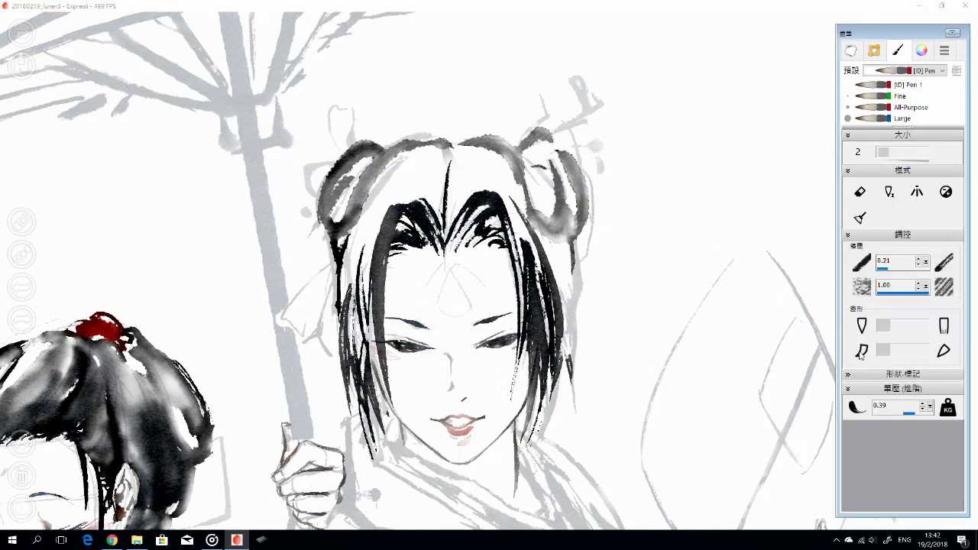
Fill the staff bearer's crown and side locks with broader dark strokes at brush size 2
{"action": "mouse_move", "coordinate": [449, 149]}
{"action": "left_mouse_down"}
{"action": "mouse_move", "coordinate": [432, 184]}
{"action": "mouse_move", "coordinate": [435, 202]}
{"action": "mouse_move", "coordinate": [340, 306]}
{"action": "mouse_move", "coordinate": [359, 382]}
{"action": "left_mouse_up"}
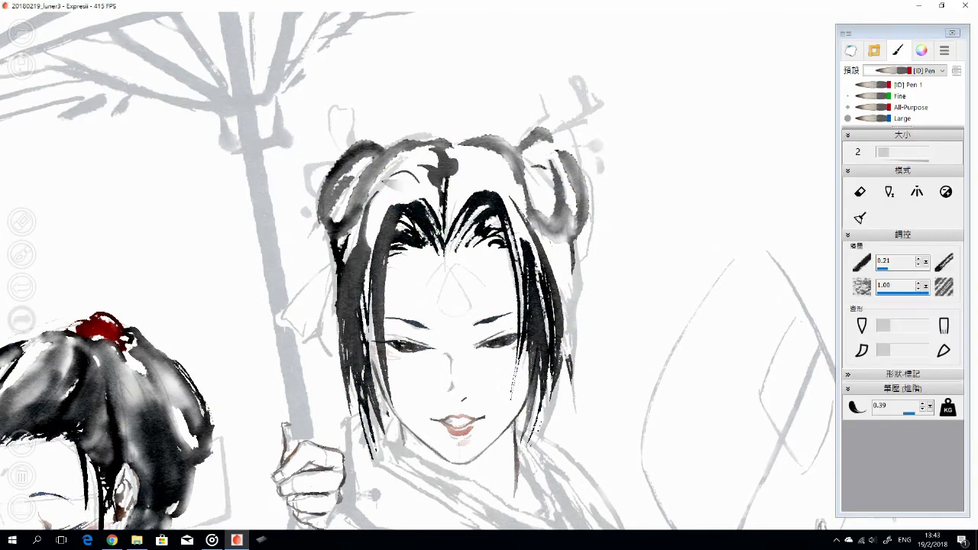
{"action": "left_click_drag", "start_coordinate": [370, 188], "coordinate": [373, 343]}
{"action": "mouse_move", "coordinate": [374, 290]}
{"action": "left_mouse_down"}
{"action": "mouse_move", "coordinate": [388, 443]}
{"action": "mouse_move", "coordinate": [359, 375]}
{"action": "left_mouse_up"}
{"action": "mouse_move", "coordinate": [416, 195]}
{"action": "left_mouse_down"}
{"action": "mouse_move", "coordinate": [369, 231]}
{"action": "mouse_move", "coordinate": [348, 382]}
{"action": "left_mouse_up"}
{"action": "mouse_move", "coordinate": [504, 187]}
{"action": "left_mouse_down"}
{"action": "mouse_move", "coordinate": [566, 233]}
{"action": "mouse_move", "coordinate": [573, 282]}
{"action": "left_mouse_up"}
{"action": "left_click_drag", "start_coordinate": [554, 245], "coordinate": [577, 328]}
{"action": "mouse_move", "coordinate": [567, 291]}
{"action": "left_mouse_down"}
{"action": "mouse_move", "coordinate": [556, 338]}
{"action": "mouse_move", "coordinate": [564, 367]}
{"action": "left_mouse_up"}
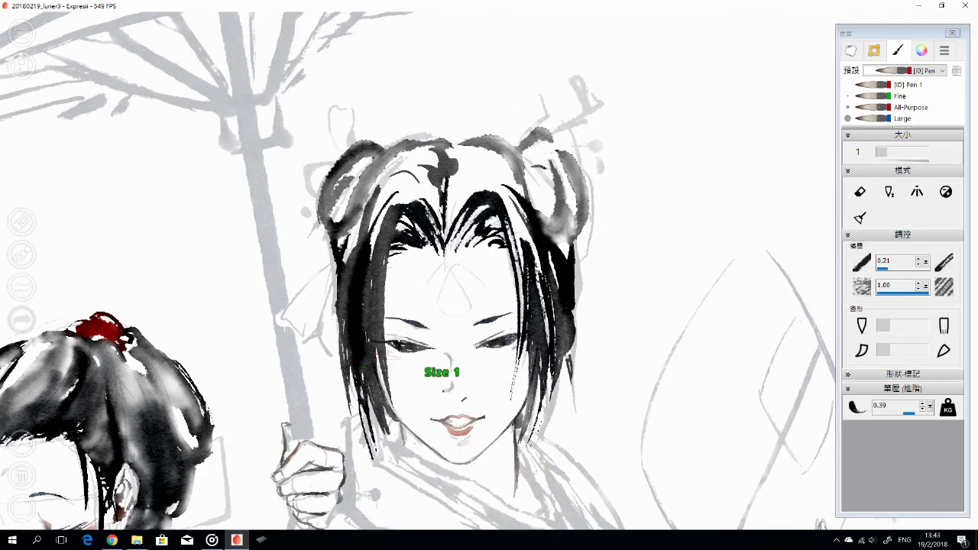
Refine the staff bearer's lock nearest the staff with fine outer strands at brush size 1, alternating erasing and painting
{"action": "key", "text": "e"}
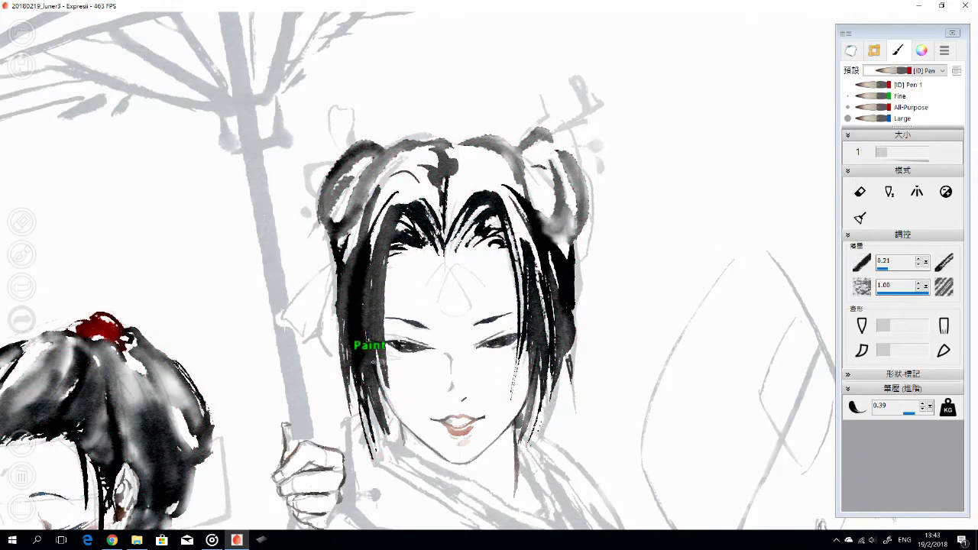
{"action": "key", "text": "e"}
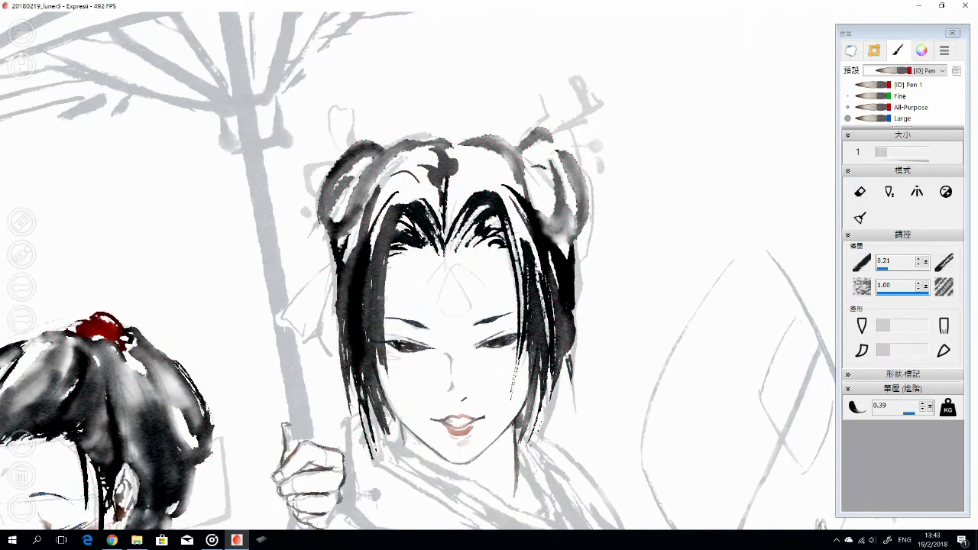
{"action": "key", "text": "e"}
{"action": "key", "text": "e"}
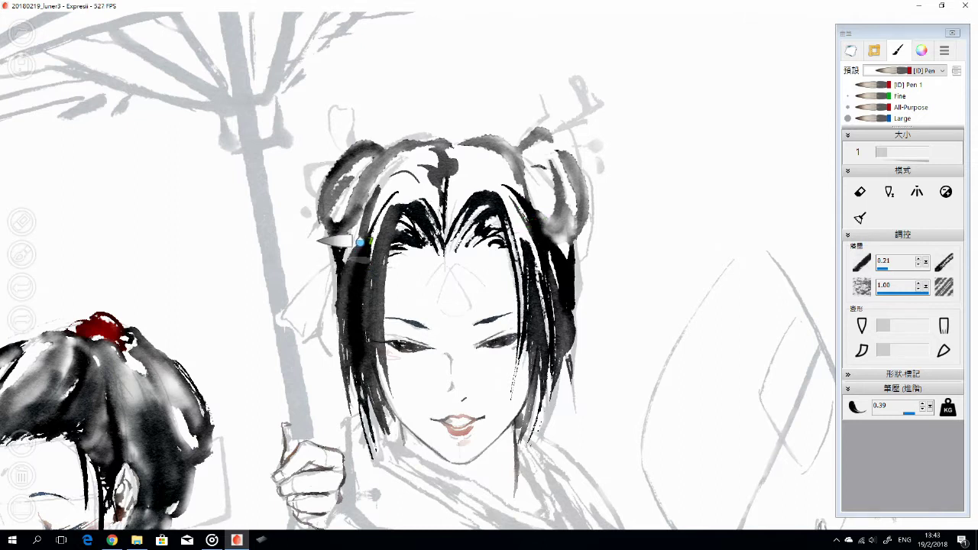
{"action": "key", "text": "e"}
{"action": "key", "text": "e"}
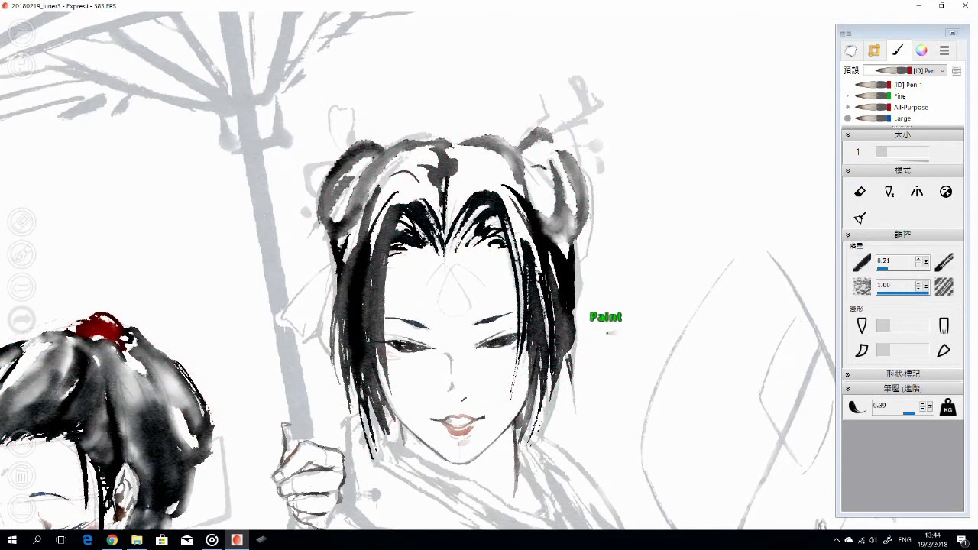
{"action": "key", "text": "e"}
{"action": "key", "text": "e"}
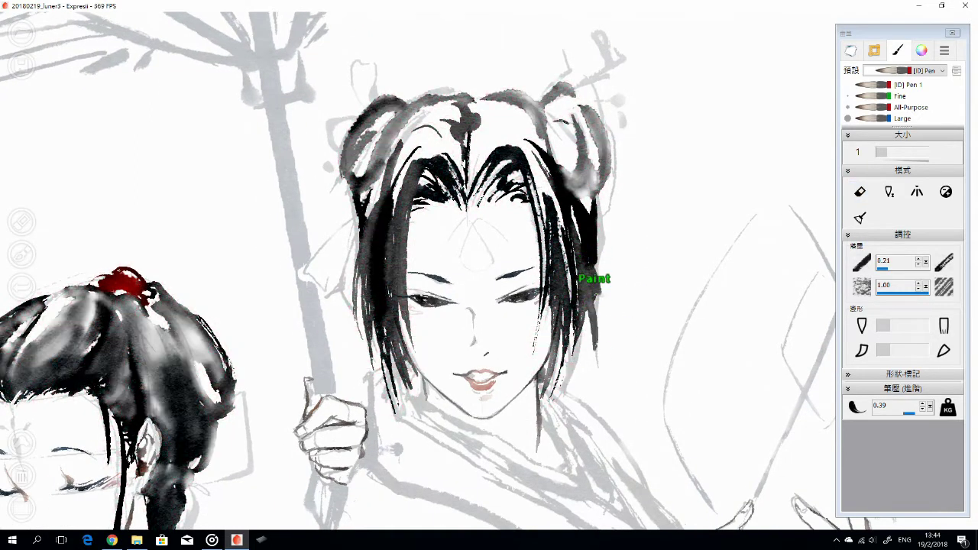
Reshape the outer lock on the staff bearer's side away from the staff by alternately erasing and repainting its strands
{"action": "key", "text": "e"}
{"action": "key", "text": "e"}
{"action": "key", "text": "e"}
{"action": "key", "text": "e"}
{"action": "key", "text": "e"}
{"action": "key", "text": "e"}
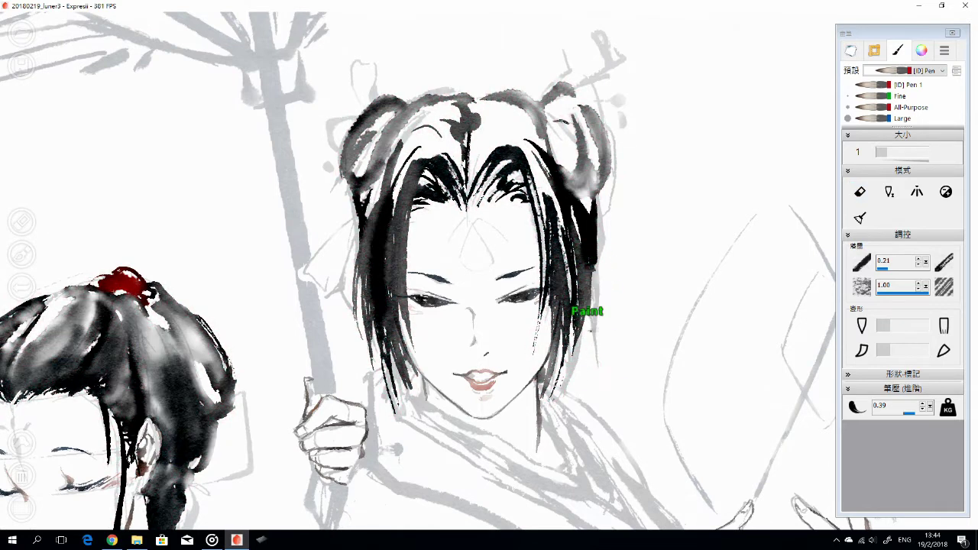
{"action": "key", "text": "e"}
{"action": "key", "text": "e"}
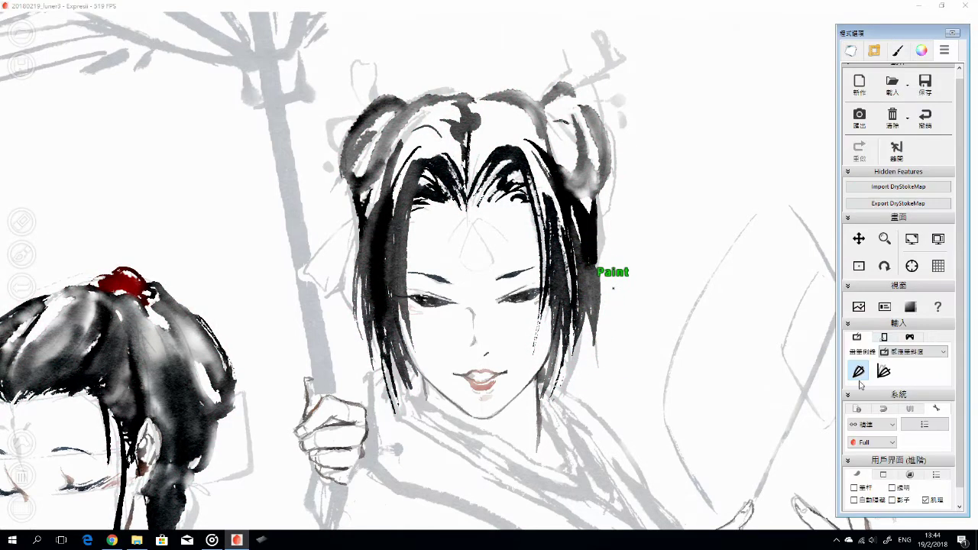
{"action": "key", "text": "e"}
{"action": "key", "text": "e"}
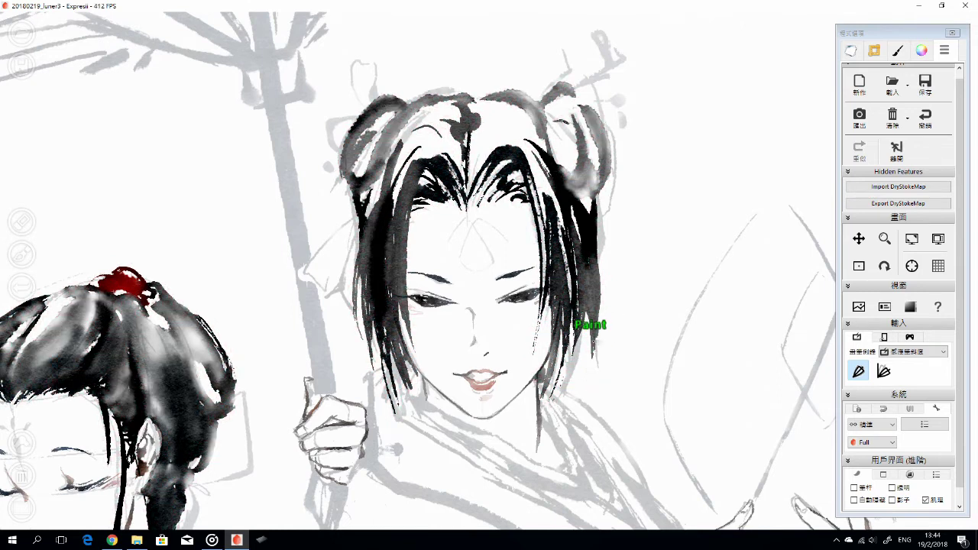
Touch up the strand ends of the staff bearer's locks on both sides of her face with erasing and painting
{"action": "key", "text": "e"}
{"action": "key", "text": "e"}
{"action": "key", "text": "e"}
{"action": "key", "text": "e"}
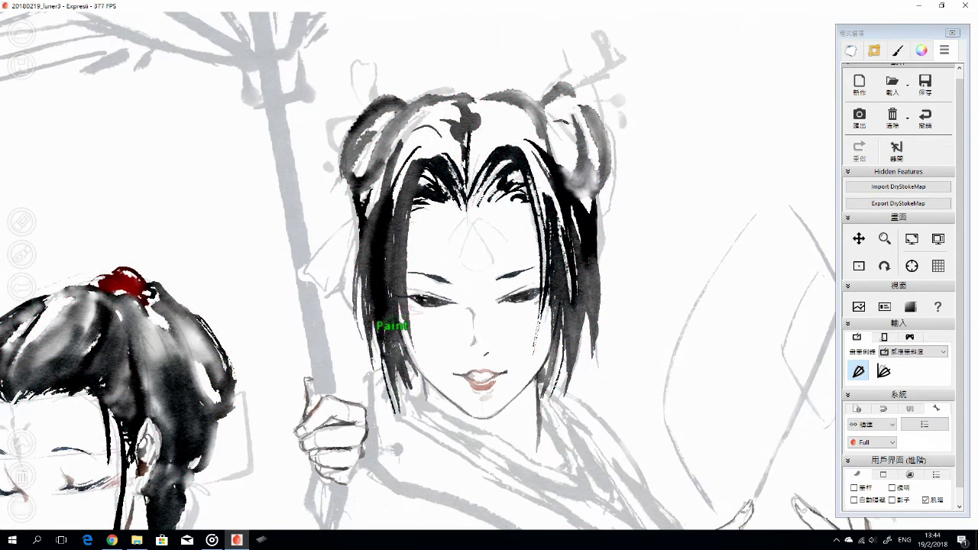
{"action": "key", "text": "e"}
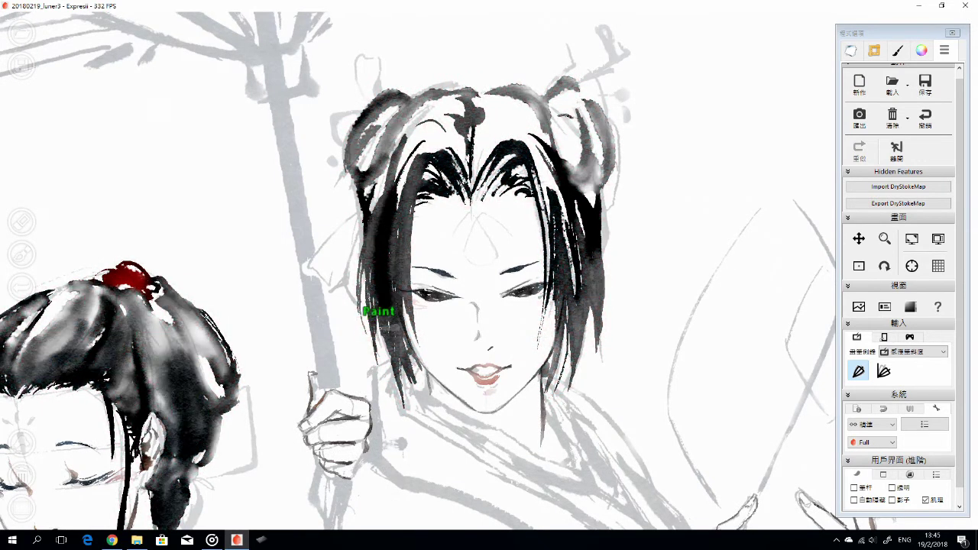
Darken the staff bearer's two hair buns and crown with black strokes, leaving a few white highlights
{"action": "scroll", "coordinate": [657, 357], "scroll_direction": "down", "scroll_amount": 3}
{"action": "left_click_drag", "start_coordinate": [667, 357], "coordinate": [563, 373]}
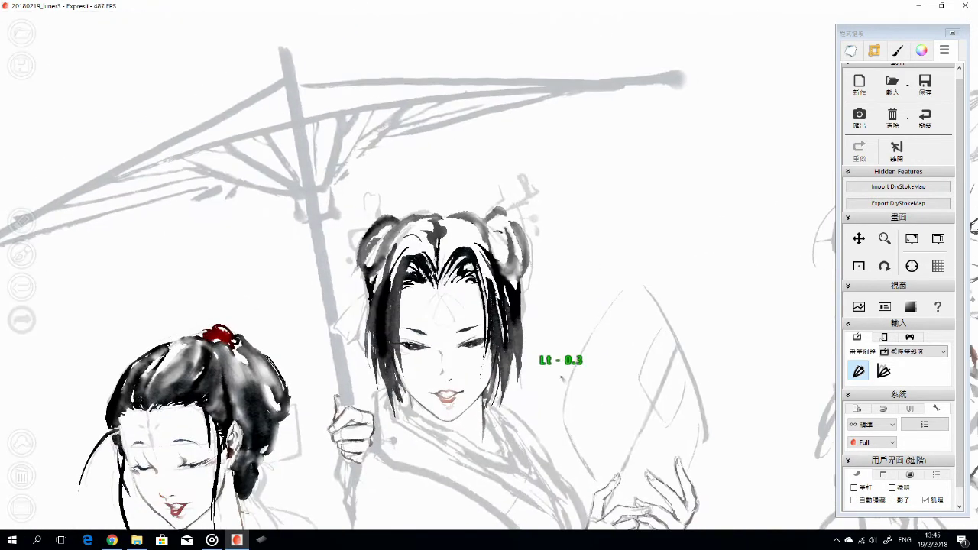
{"action": "mouse_move", "coordinate": [495, 229]}
{"action": "left_mouse_down"}
{"action": "mouse_move", "coordinate": [515, 235]}
{"action": "mouse_move", "coordinate": [500, 242]}
{"action": "mouse_move", "coordinate": [519, 233]}
{"action": "left_mouse_up"}
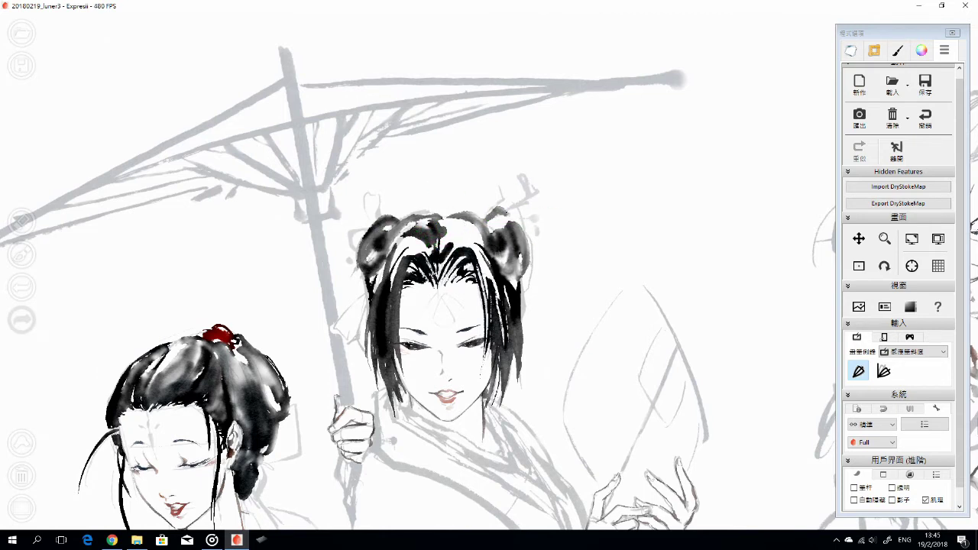
{"action": "mouse_move", "coordinate": [428, 233]}
{"action": "left_mouse_down"}
{"action": "mouse_move", "coordinate": [458, 218]}
{"action": "mouse_move", "coordinate": [474, 229]}
{"action": "left_mouse_up"}
{"action": "left_click_drag", "start_coordinate": [480, 255], "coordinate": [489, 315]}
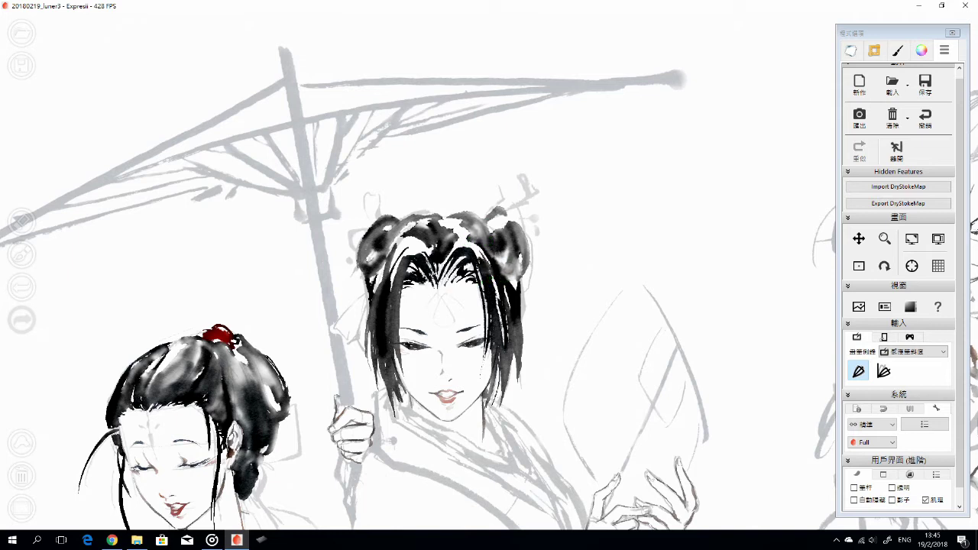
{"action": "left_click_drag", "start_coordinate": [581, 334], "coordinate": [680, 266]}
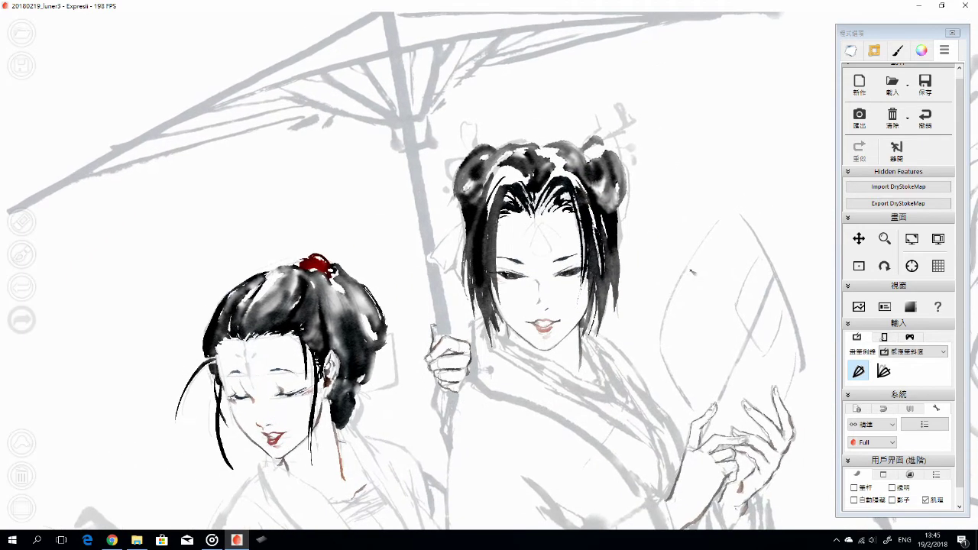
Save the artwork 20180219_luner3
{"action": "key", "text": "ctrl+s"}
{"action": "left_click", "coordinate": [670, 482]}
{"action": "left_click", "coordinate": [520, 275]}
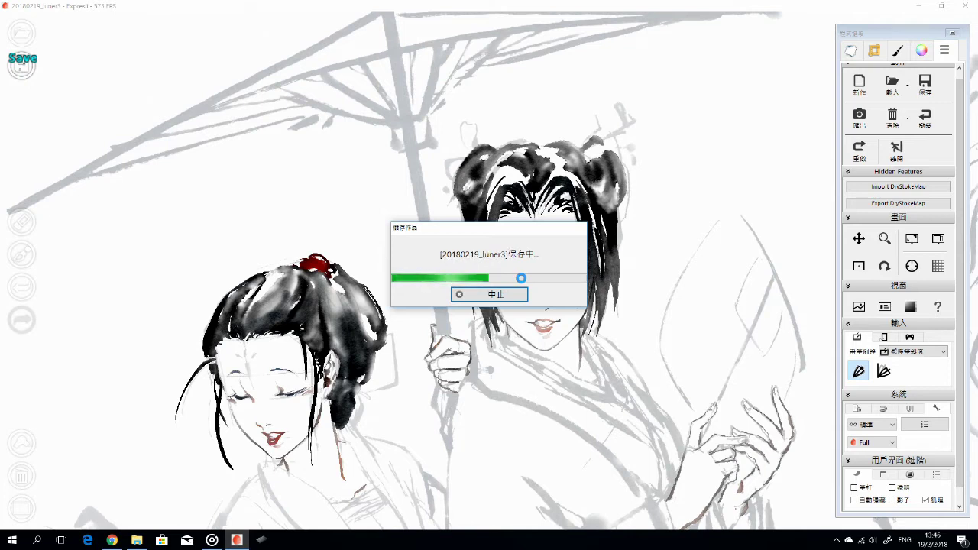
Ink the smiling man's beard with short grey and black dabs along his chin and jaw up to the ear
{"action": "left_click_drag", "start_coordinate": [825, 321], "coordinate": [462, 343]}
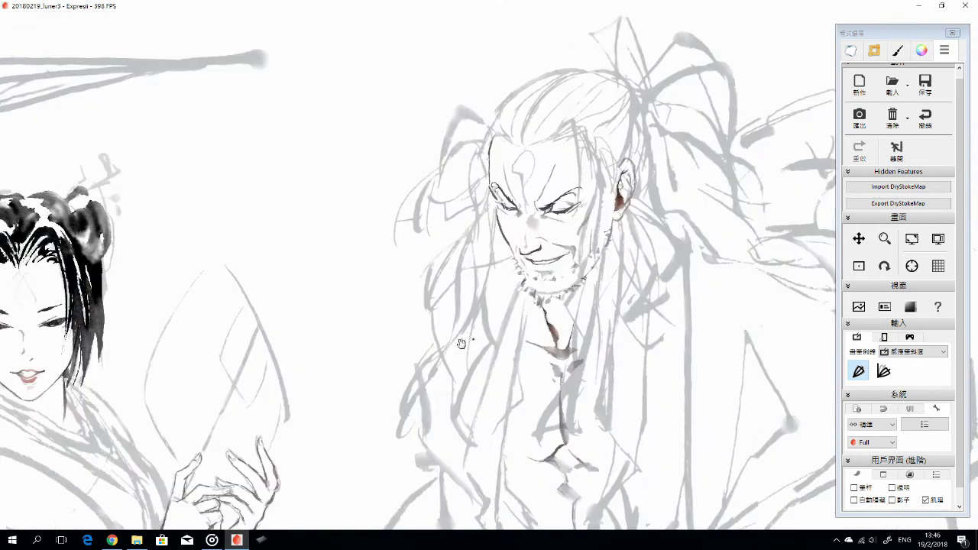
{"action": "key", "text": "b"}
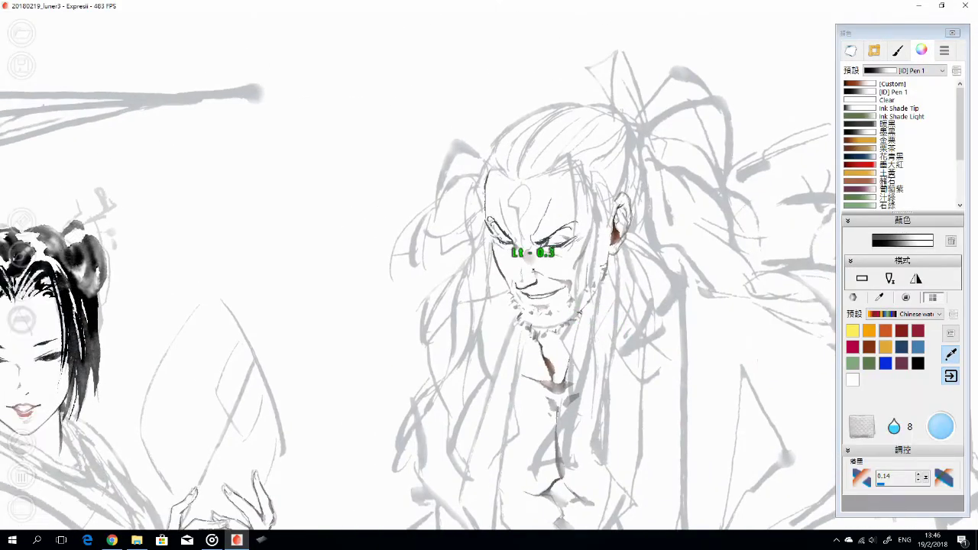
{"action": "scroll", "coordinate": [532, 252], "scroll_direction": "up", "scroll_amount": 3}
{"action": "mouse_move", "coordinate": [508, 342]}
{"action": "left_mouse_down"}
{"action": "mouse_move", "coordinate": [555, 349]}
{"action": "mouse_move", "coordinate": [519, 359]}
{"action": "left_mouse_up"}
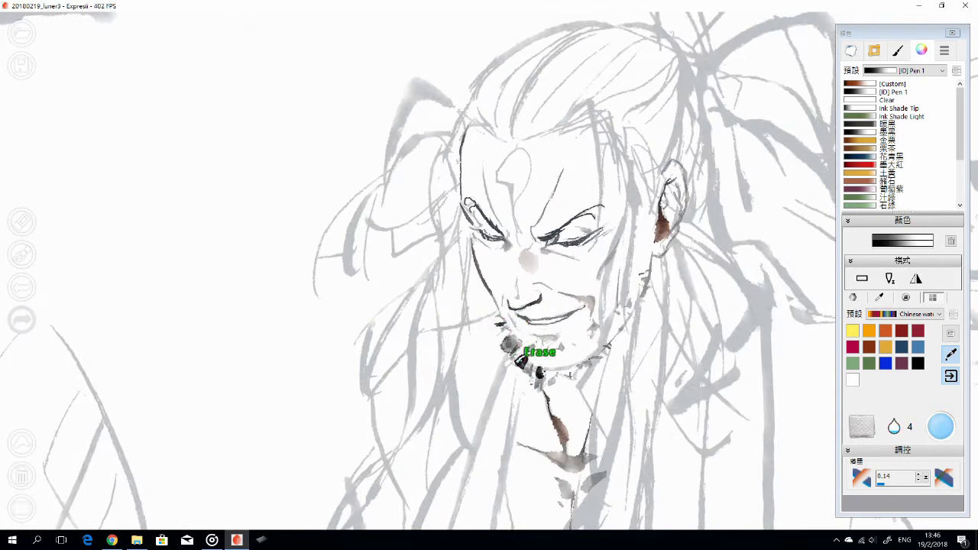
{"action": "mouse_move", "coordinate": [586, 348]}
{"action": "left_mouse_down"}
{"action": "mouse_move", "coordinate": [593, 356]}
{"action": "mouse_move", "coordinate": [589, 324]}
{"action": "mouse_move", "coordinate": [578, 360]}
{"action": "left_mouse_up"}
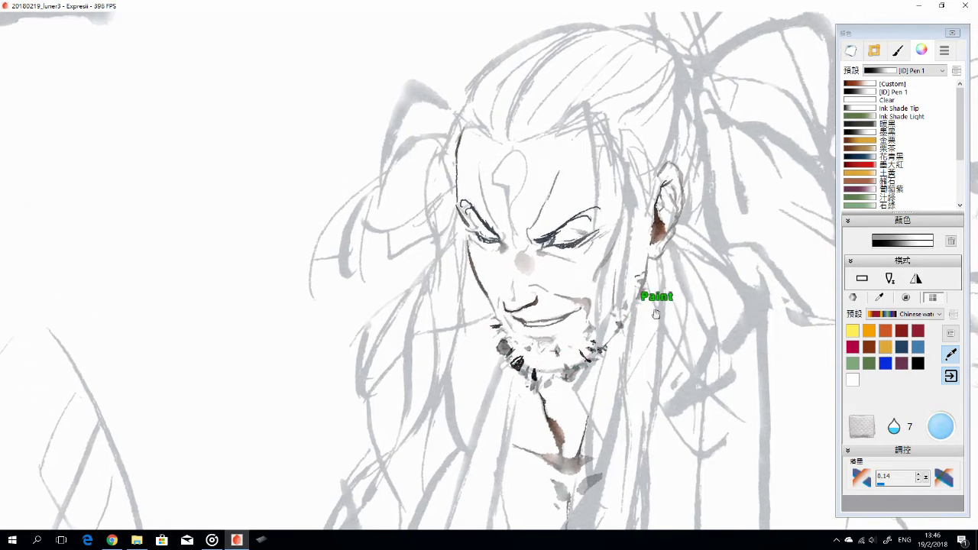
{"action": "scroll", "coordinate": [656, 314], "scroll_direction": "up", "scroll_amount": 1}
{"action": "scroll", "coordinate": [581, 263], "scroll_direction": "down", "scroll_amount": 3}
{"action": "scroll", "coordinate": [581, 264], "scroll_direction": "up", "scroll_amount": 3}
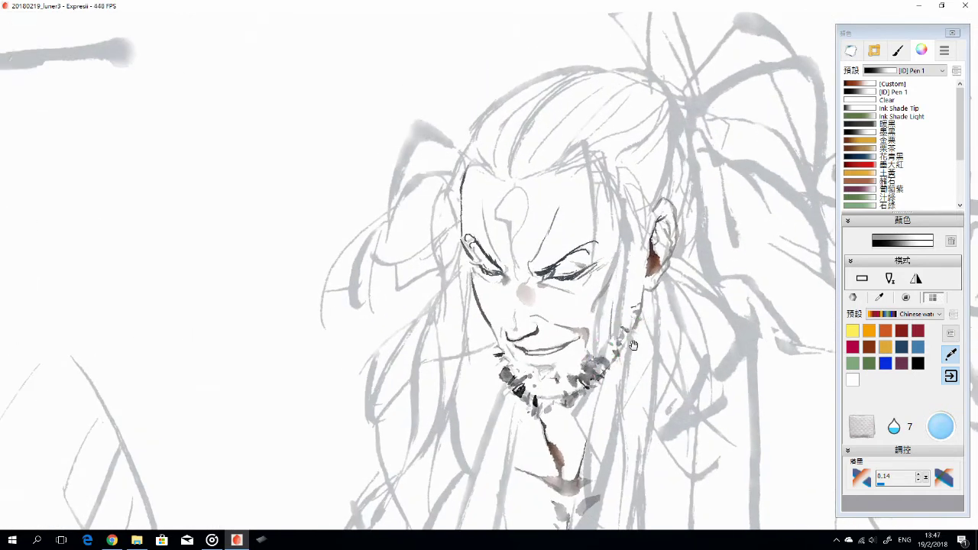
{"action": "left_click_drag", "start_coordinate": [477, 217], "coordinate": [497, 208]}
Paint the smiling man's drooping front tuft and first swept-back strands in grey at brush size 2
{"action": "key", "text": "b"}
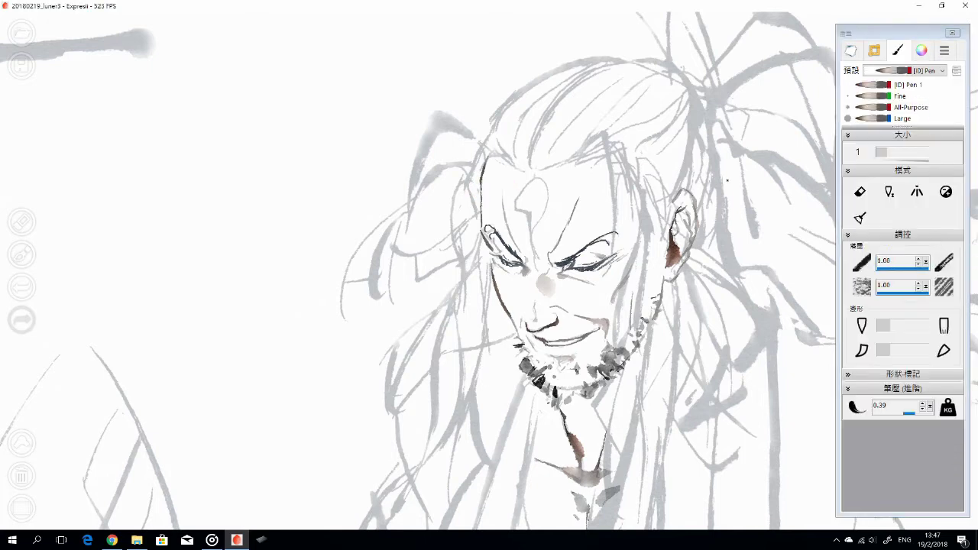
{"action": "scroll", "coordinate": [467, 158], "scroll_direction": "down", "scroll_amount": 2}
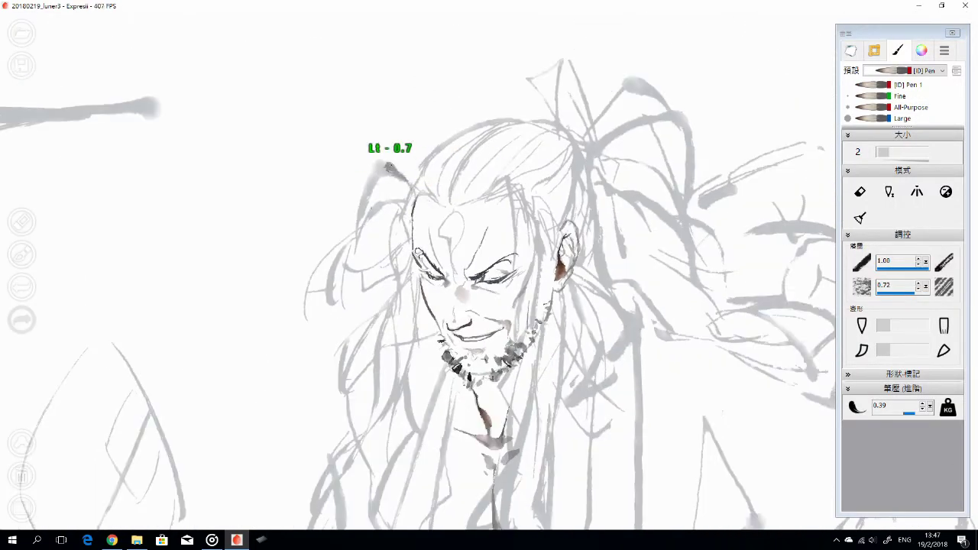
{"action": "mouse_move", "coordinate": [408, 174]}
{"action": "left_mouse_down"}
{"action": "mouse_move", "coordinate": [365, 210]}
{"action": "mouse_move", "coordinate": [314, 296]}
{"action": "left_mouse_up"}
{"action": "left_click_drag", "start_coordinate": [359, 227], "coordinate": [317, 274]}
{"action": "mouse_move", "coordinate": [430, 220]}
{"action": "left_mouse_down"}
{"action": "mouse_move", "coordinate": [394, 207]}
{"action": "mouse_move", "coordinate": [444, 205]}
{"action": "mouse_move", "coordinate": [368, 217]}
{"action": "mouse_move", "coordinate": [394, 186]}
{"action": "left_mouse_up"}
{"action": "key", "text": "l"}
{"action": "mouse_move", "coordinate": [366, 221]}
{"action": "left_mouse_down"}
{"action": "mouse_move", "coordinate": [415, 187]}
{"action": "mouse_move", "coordinate": [435, 202]}
{"action": "left_mouse_up"}
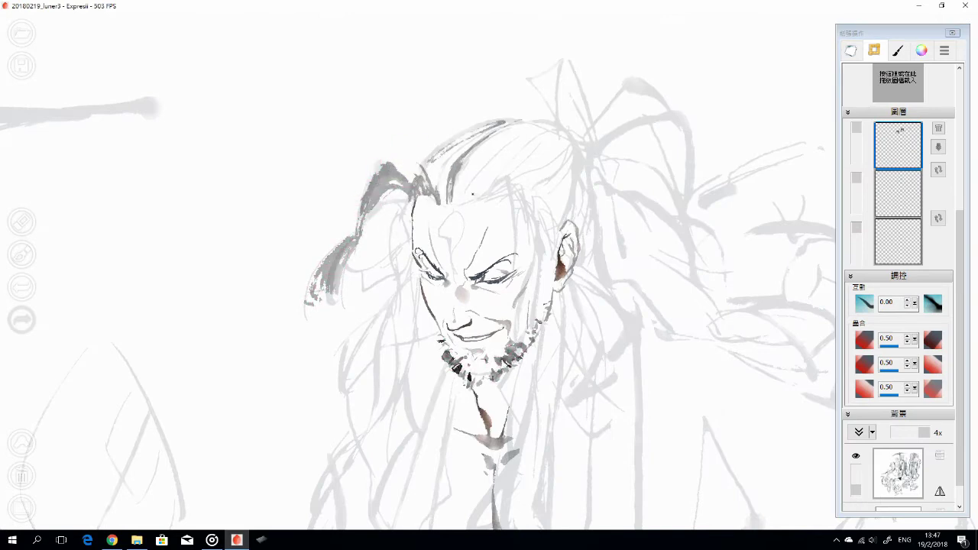
Paint the long wavy lock from the man's front hairline down to his shoulder, on the side away from the ear
{"action": "mouse_move", "coordinate": [382, 260]}
{"action": "left_mouse_down"}
{"action": "mouse_move", "coordinate": [404, 205]}
{"action": "mouse_move", "coordinate": [375, 251]}
{"action": "mouse_move", "coordinate": [382, 352]}
{"action": "mouse_move", "coordinate": [355, 447]}
{"action": "left_mouse_up"}
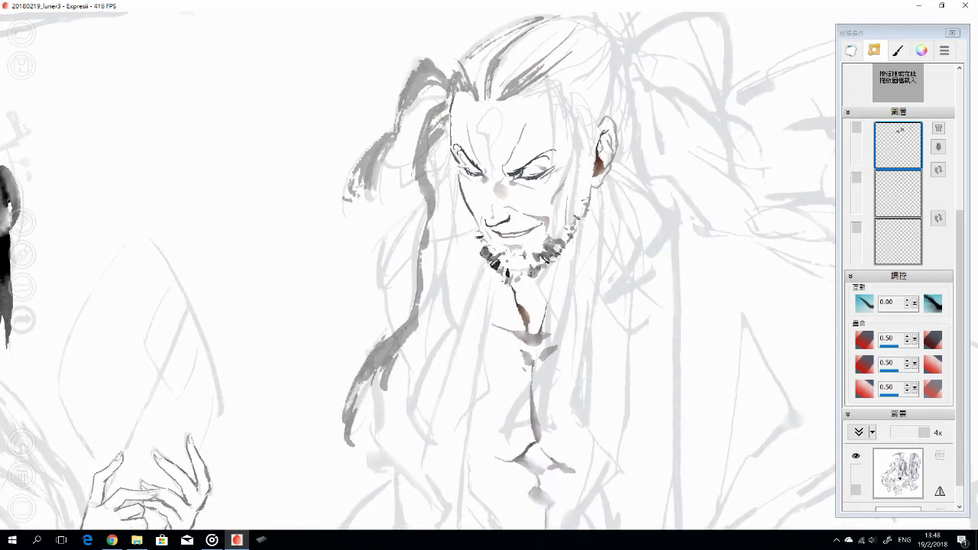
{"action": "left_click_drag", "start_coordinate": [381, 343], "coordinate": [340, 428]}
{"action": "left_click_drag", "start_coordinate": [344, 229], "coordinate": [336, 290]}
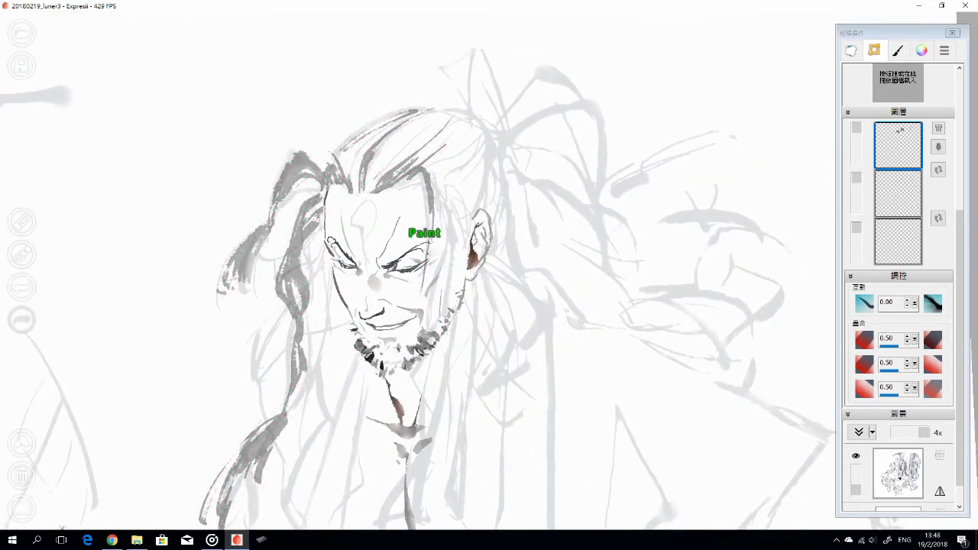
Undo the last hairline stroke, repaint it along the forehead, and add a long lock running down across the chest
{"action": "key", "text": "ctrl+z"}
{"action": "left_click_drag", "start_coordinate": [416, 165], "coordinate": [427, 208]}
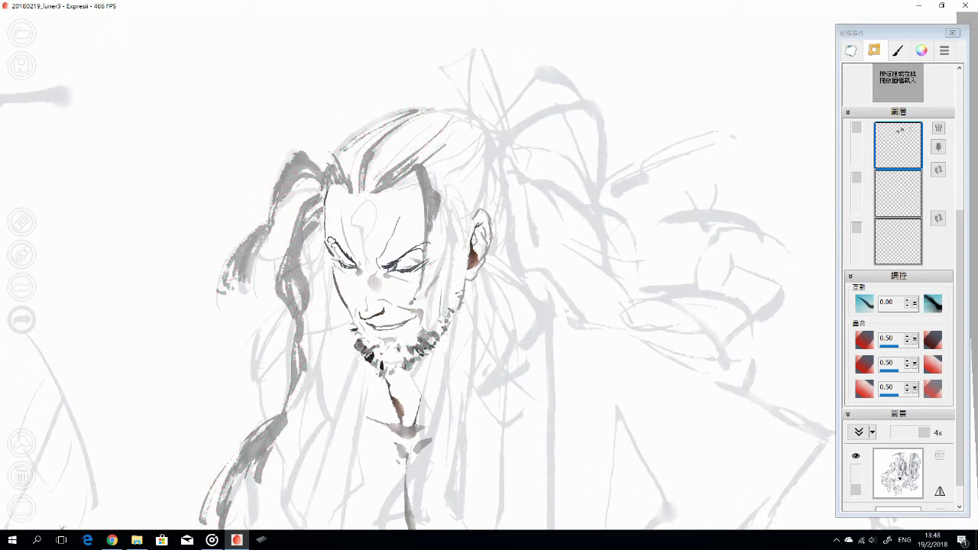
{"action": "left_click_drag", "start_coordinate": [449, 170], "coordinate": [432, 401]}
{"action": "left_click_drag", "start_coordinate": [436, 294], "coordinate": [421, 393]}
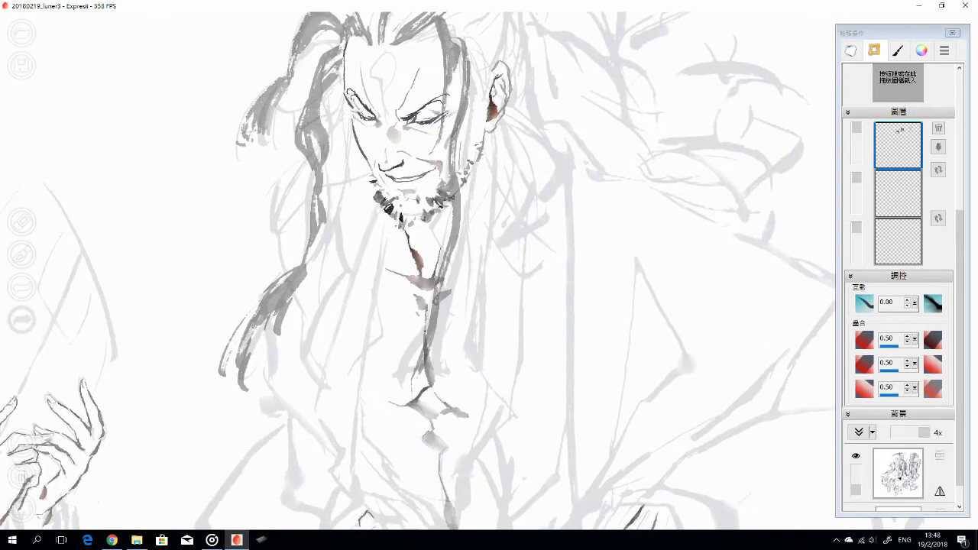
{"action": "left_click_drag", "start_coordinate": [542, 300], "coordinate": [485, 350]}
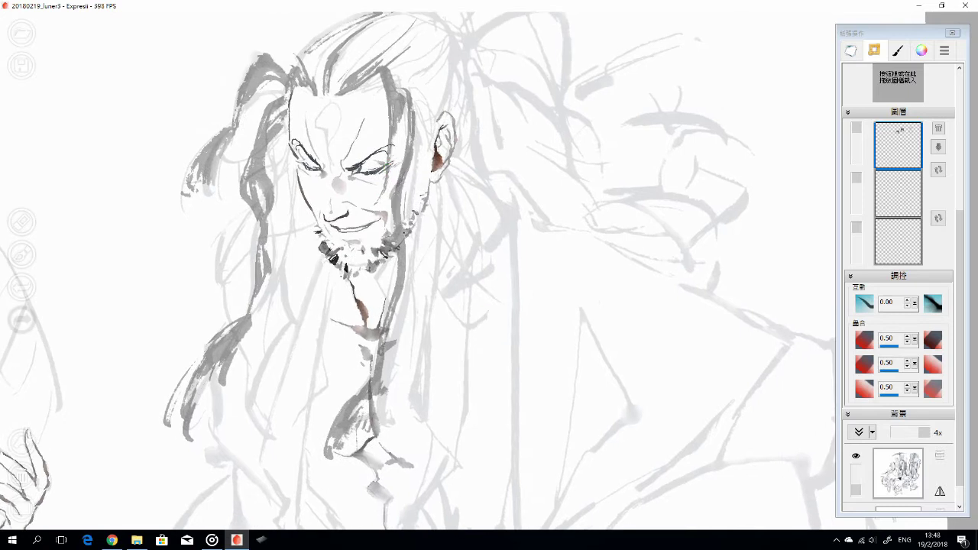
Paint the man's layered locks falling from around the visible ear over his shoulder and chest
{"action": "left_click_drag", "start_coordinate": [413, 234], "coordinate": [392, 324]}
{"action": "left_click_drag", "start_coordinate": [458, 276], "coordinate": [484, 253]}
{"action": "mouse_move", "coordinate": [489, 334]}
{"action": "left_mouse_down"}
{"action": "mouse_move", "coordinate": [459, 210]}
{"action": "mouse_move", "coordinate": [470, 321]}
{"action": "left_mouse_up"}
{"action": "left_click_drag", "start_coordinate": [470, 272], "coordinate": [485, 394]}
{"action": "mouse_move", "coordinate": [474, 313]}
{"action": "left_mouse_down"}
{"action": "mouse_move", "coordinate": [512, 405]}
{"action": "mouse_move", "coordinate": [462, 424]}
{"action": "left_mouse_up"}
{"action": "left_click_drag", "start_coordinate": [461, 263], "coordinate": [462, 343]}
{"action": "mouse_move", "coordinate": [451, 244]}
{"action": "left_mouse_down"}
{"action": "mouse_move", "coordinate": [459, 328]}
{"action": "mouse_move", "coordinate": [466, 199]}
{"action": "left_mouse_up"}
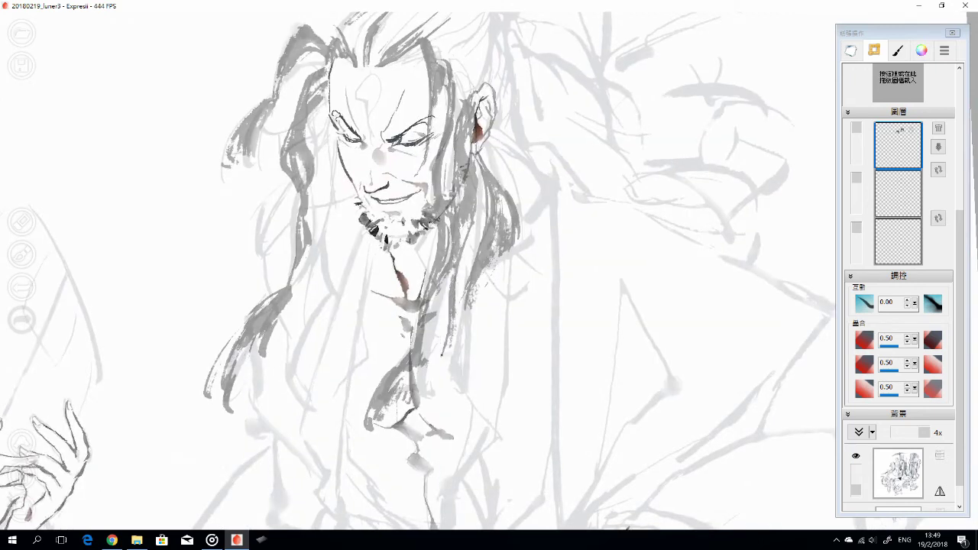
{"action": "mouse_move", "coordinate": [447, 286]}
{"action": "left_mouse_down"}
{"action": "mouse_move", "coordinate": [443, 374]}
{"action": "mouse_move", "coordinate": [436, 345]}
{"action": "left_mouse_up"}
{"action": "mouse_move", "coordinate": [468, 252]}
{"action": "left_mouse_down"}
{"action": "mouse_move", "coordinate": [461, 303]}
{"action": "mouse_move", "coordinate": [469, 291]}
{"action": "mouse_move", "coordinate": [454, 328]}
{"action": "left_mouse_up"}
Try an extra curling lock outside the man's long wavy side lock, with a small strand at his temple
{"action": "mouse_move", "coordinate": [333, 78]}
{"action": "left_mouse_down"}
{"action": "mouse_move", "coordinate": [328, 153]}
{"action": "mouse_move", "coordinate": [321, 120]}
{"action": "left_mouse_up"}
{"action": "key", "text": "e"}
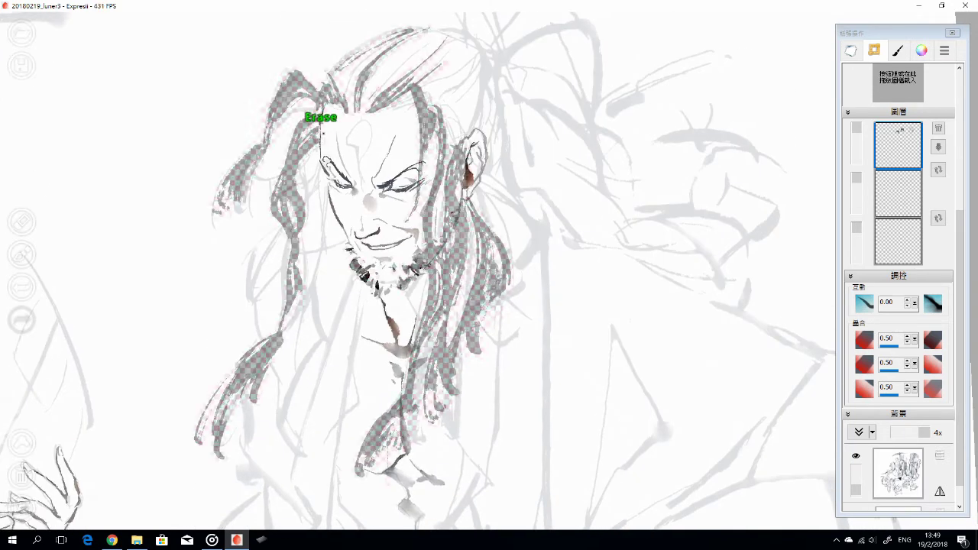
{"action": "key", "text": "e"}
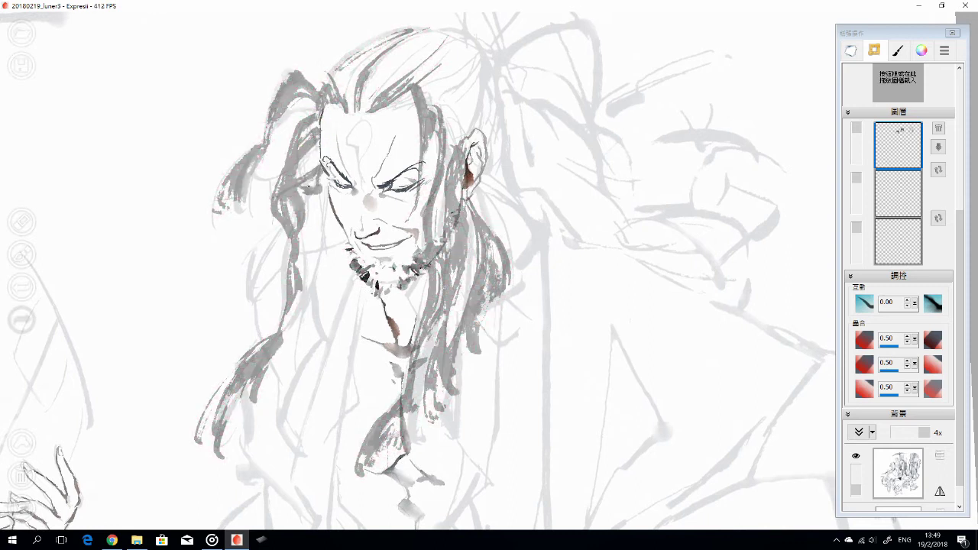
{"action": "left_click_drag", "start_coordinate": [271, 246], "coordinate": [237, 328]}
{"action": "left_click_drag", "start_coordinate": [264, 267], "coordinate": [248, 319]}
{"action": "key", "text": "e"}
{"action": "key", "text": "e"}
{"action": "left_click_drag", "start_coordinate": [280, 223], "coordinate": [252, 313]}
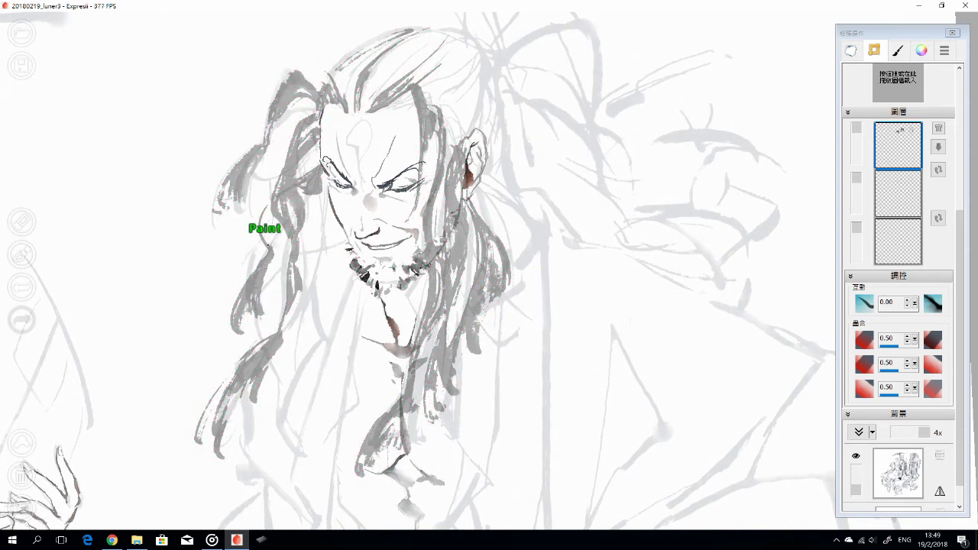
{"action": "left_click_drag", "start_coordinate": [278, 197], "coordinate": [248, 237]}
Paint a lock beside the man's cheek down toward the collar and remove the extra outer lock
{"action": "mouse_move", "coordinate": [382, 229]}
{"action": "left_mouse_down"}
{"action": "mouse_move", "coordinate": [364, 295]}
{"action": "mouse_move", "coordinate": [371, 226]}
{"action": "left_mouse_up"}
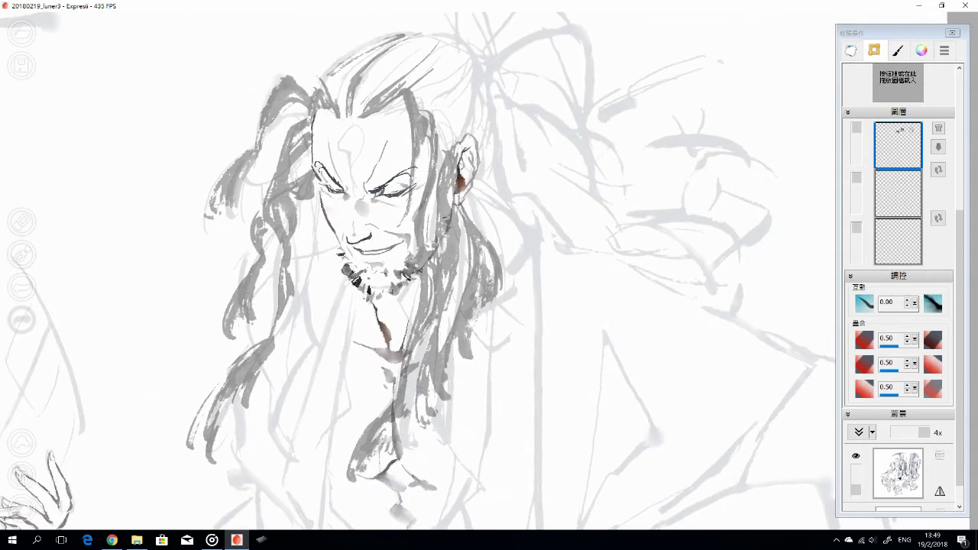
{"action": "left_click_drag", "start_coordinate": [314, 306], "coordinate": [288, 385]}
{"action": "left_click_drag", "start_coordinate": [333, 259], "coordinate": [289, 313]}
{"action": "key", "text": "e"}
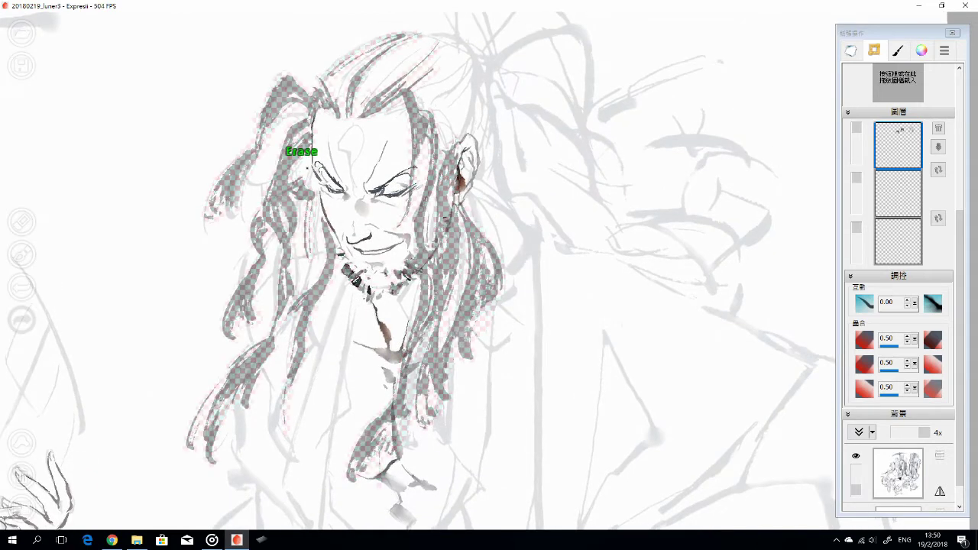
{"action": "key", "text": "e"}
{"action": "key", "text": "e"}
{"action": "key", "text": "e"}
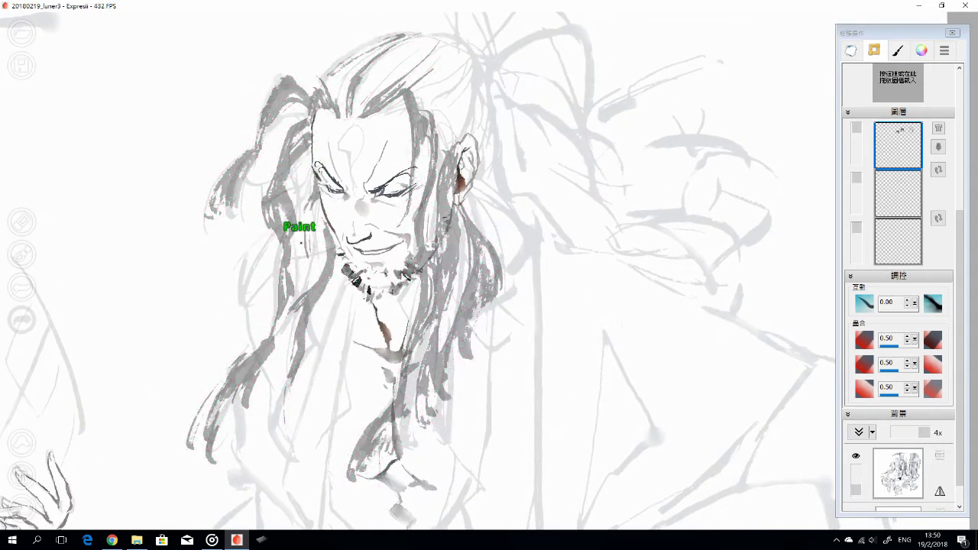
{"action": "key", "text": "e"}
{"action": "key", "text": "e"}
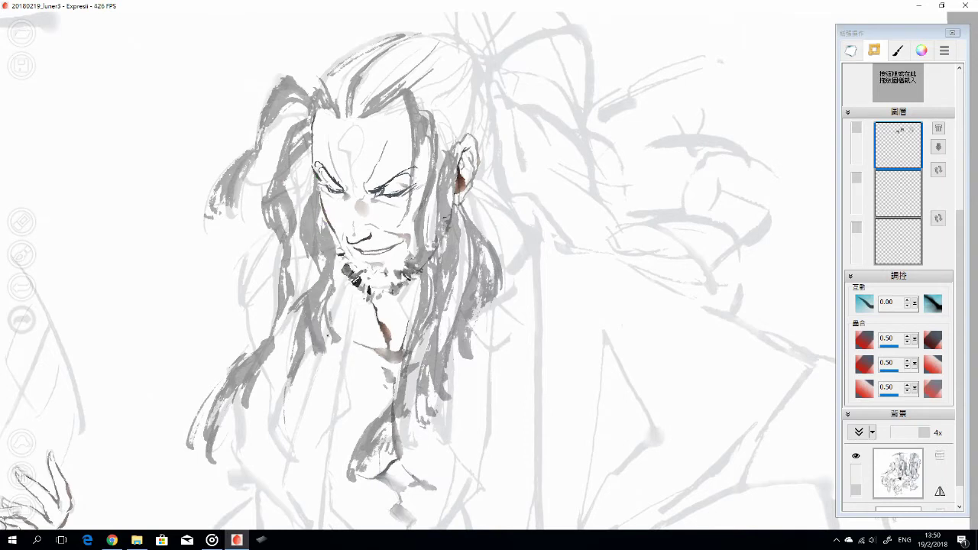
Add lower strands between the man's side locks near the shoulder, alternating painting and erasing
{"action": "left_click_drag", "start_coordinate": [278, 395], "coordinate": [307, 427]}
{"action": "key", "text": "e"}
{"action": "key", "text": "e"}
{"action": "mouse_move", "coordinate": [284, 315]}
{"action": "left_mouse_down"}
{"action": "mouse_move", "coordinate": [295, 346]}
{"action": "mouse_move", "coordinate": [317, 359]}
{"action": "left_mouse_up"}
{"action": "key", "text": "e"}
{"action": "key", "text": "e"}
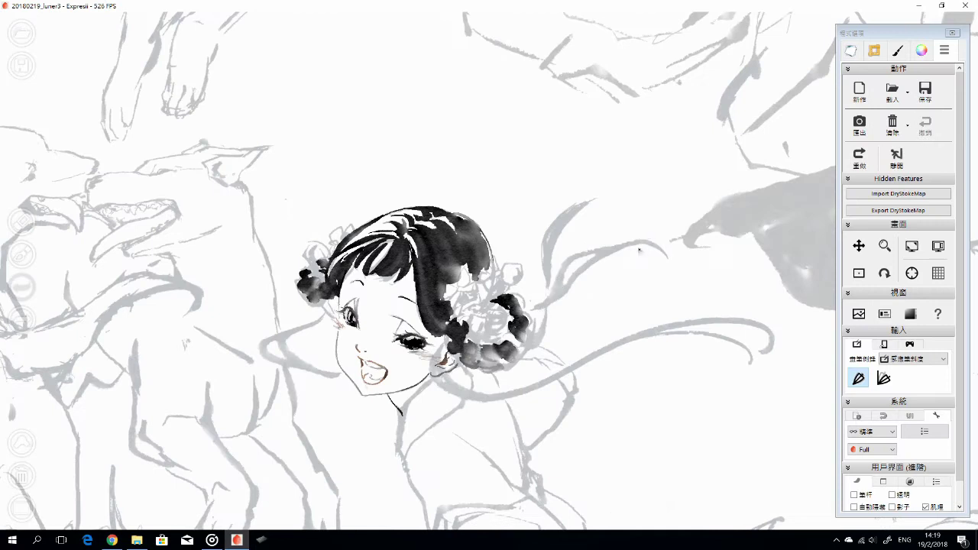
Paint the girl's long black strand streaming outward from the bun beside her ear, with a curled, split tip
{"action": "key", "text": "3"}
{"action": "mouse_move", "coordinate": [528, 305]}
{"action": "left_mouse_down"}
{"action": "mouse_move", "coordinate": [563, 275]}
{"action": "mouse_move", "coordinate": [663, 252]}
{"action": "left_mouse_up"}
{"action": "key", "text": "e"}
{"action": "key", "text": "e"}
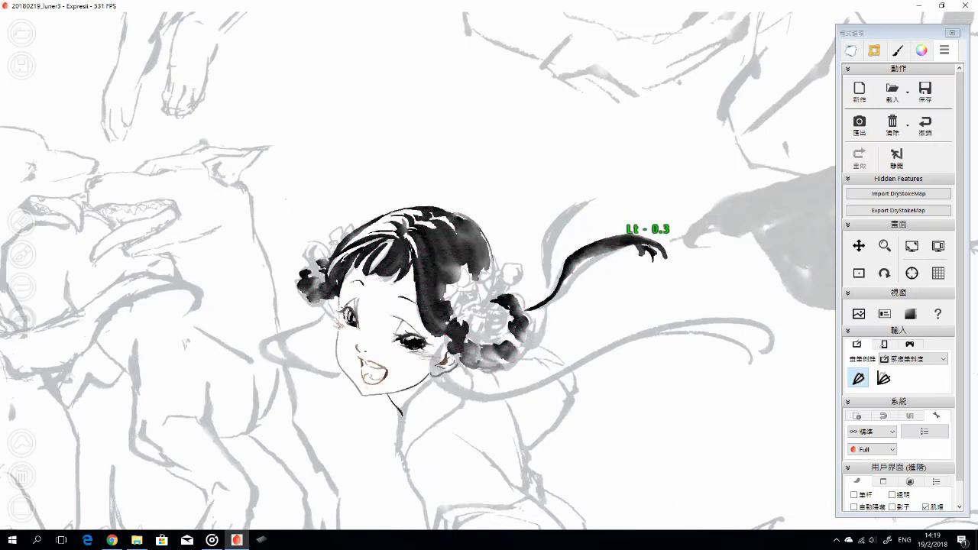
Paint the girl's second strand curving upward from the same bun and erase its edges where the two strands cross
{"action": "left_click_drag", "start_coordinate": [598, 198], "coordinate": [550, 280]}
{"action": "key", "text": "e"}
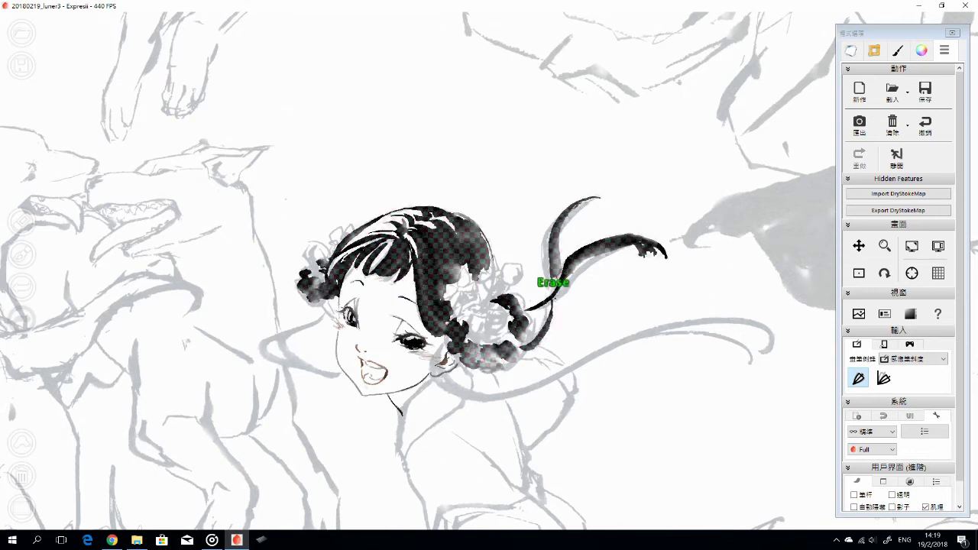
{"action": "key", "text": "e"}
{"action": "key", "text": "e"}
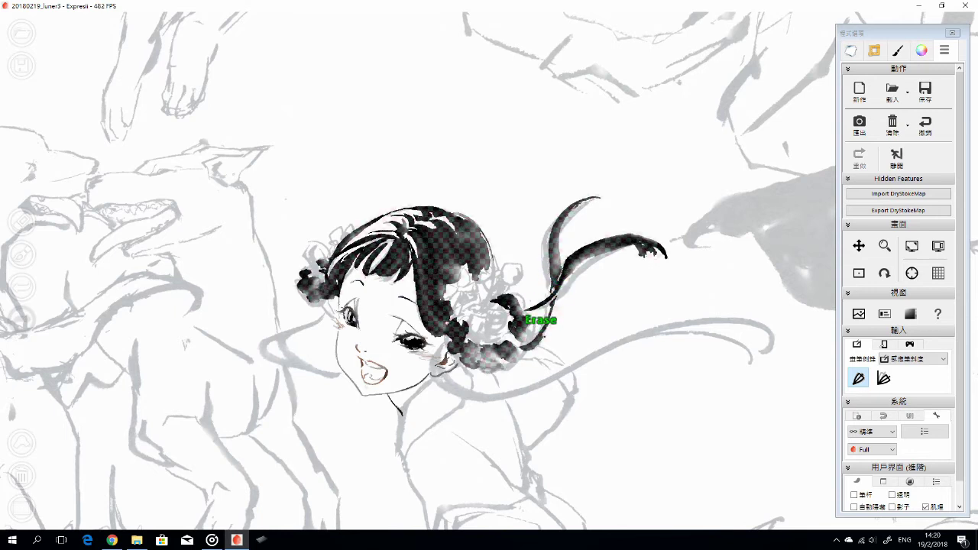
{"action": "key", "text": "e"}
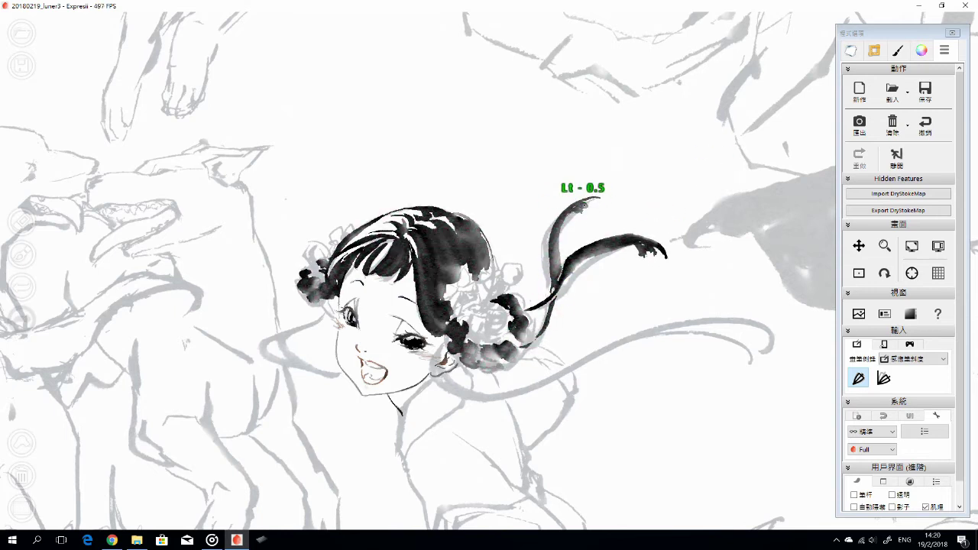
Split the upward strand's tip into finer hairs by alternately erasing and painting, undoing the last stroke
{"action": "key", "text": "e"}
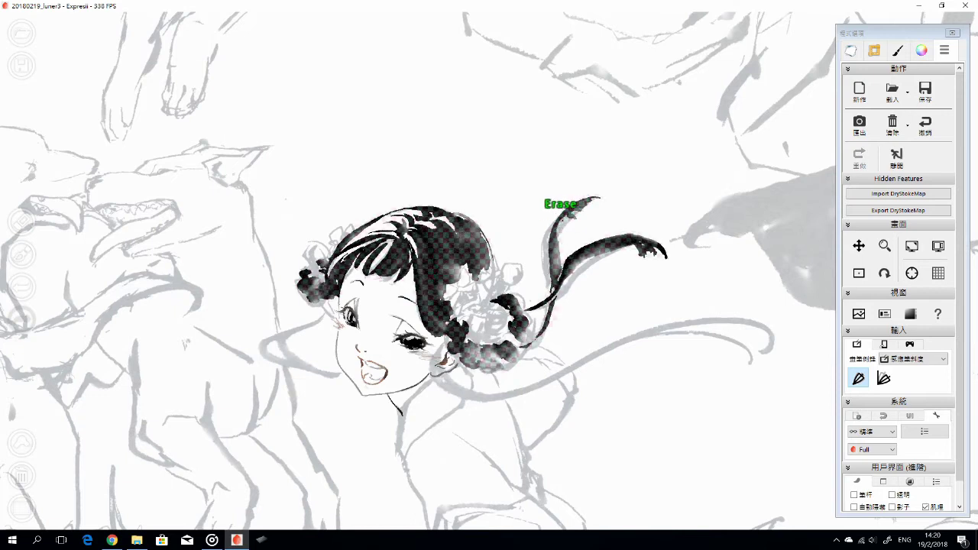
{"action": "key", "text": "e"}
{"action": "key", "text": "e"}
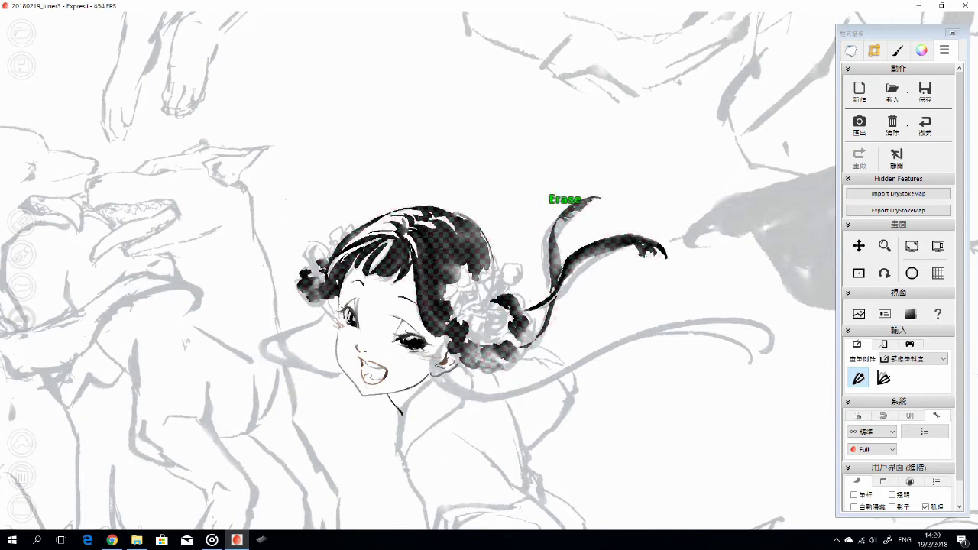
{"action": "key", "text": "e"}
{"action": "left_click_drag", "start_coordinate": [595, 195], "coordinate": [564, 258]}
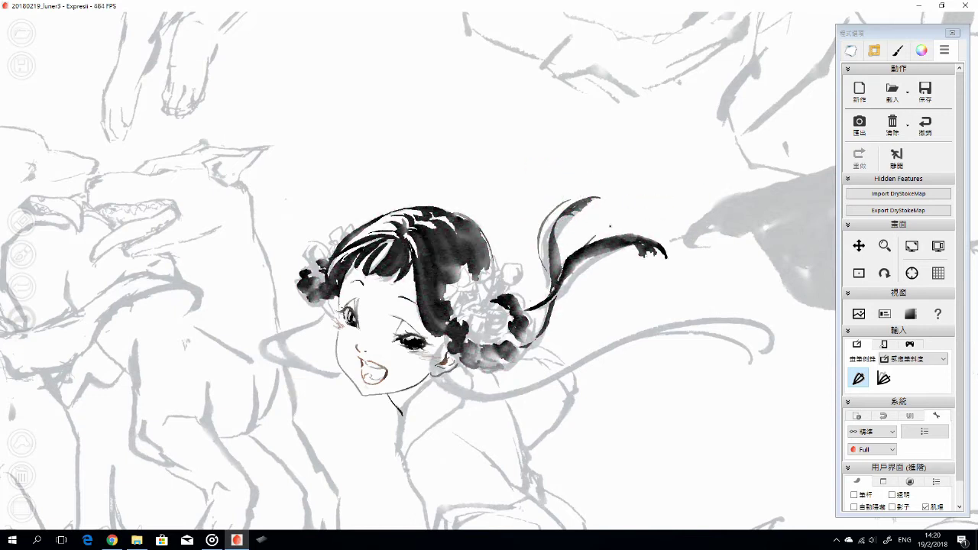
{"action": "key", "text": "ctrl+z"}
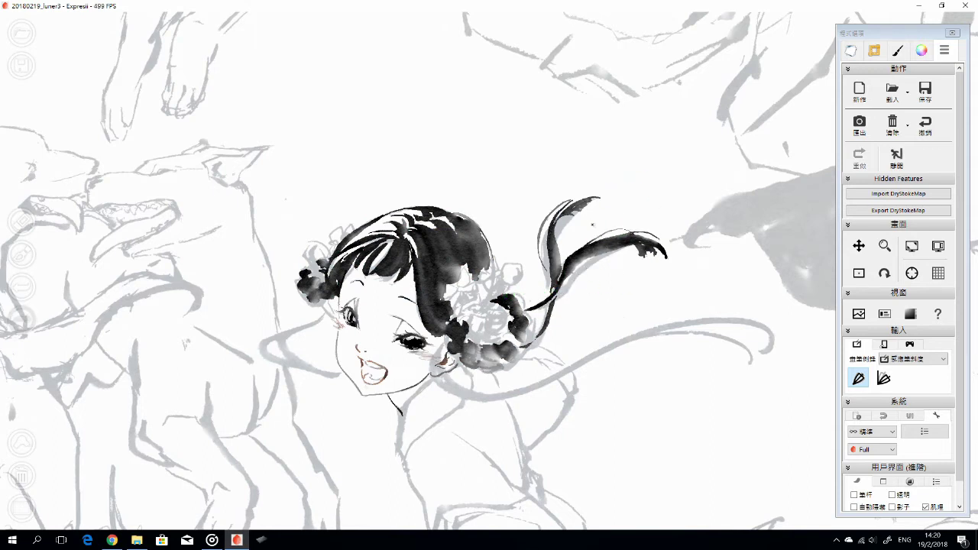
Add fine outer hairs along the girl's upward strand, thinning them by alternately erasing and painting
{"action": "key", "text": "e"}
{"action": "key", "text": "e"}
{"action": "key", "text": "e"}
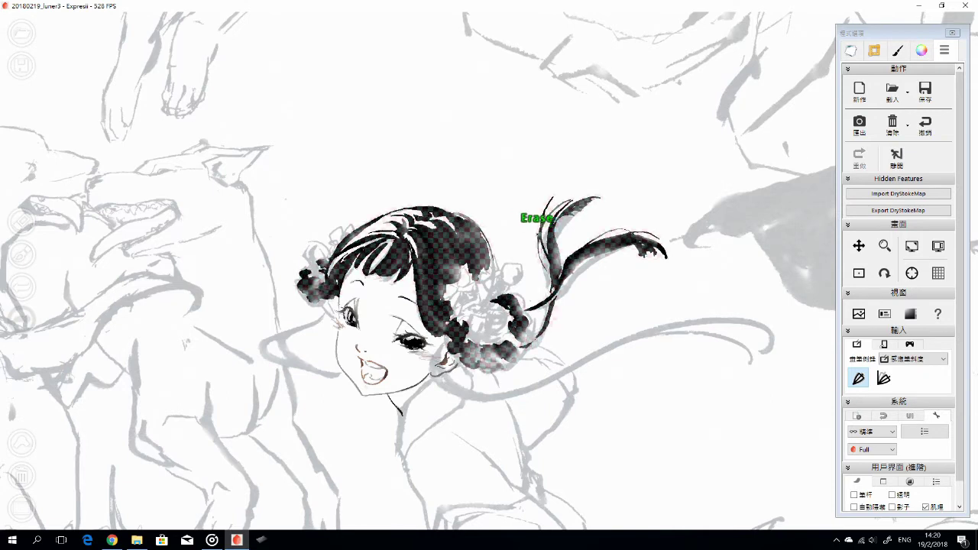
{"action": "key", "text": "e"}
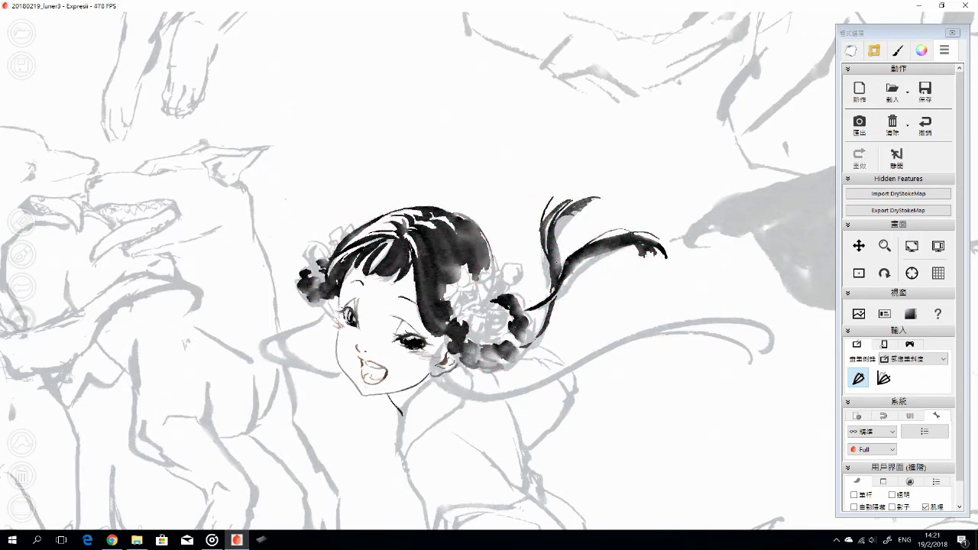
{"action": "key", "text": "e"}
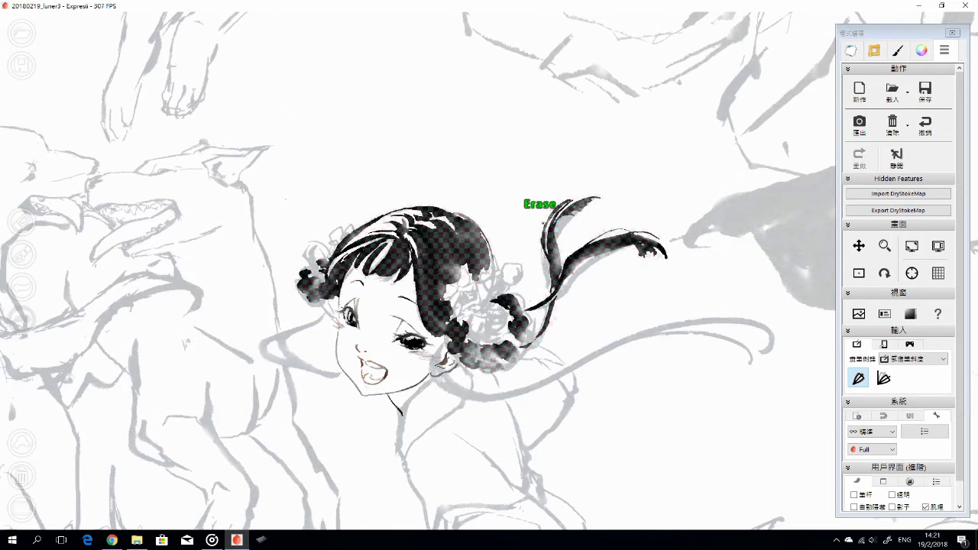
{"action": "key", "text": "e"}
{"action": "key", "text": "e"}
{"action": "key", "text": "e"}
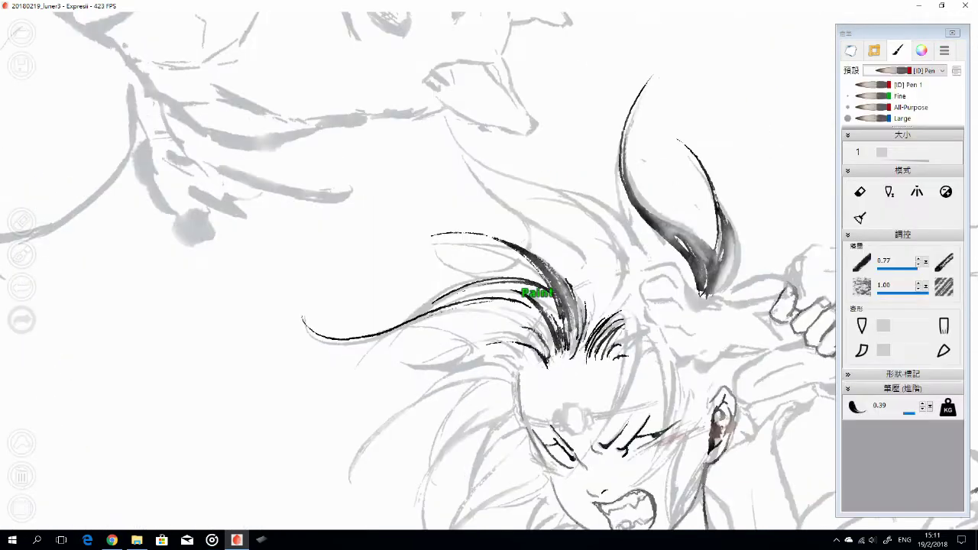
Paint the shouting figure's short temple hairs and the two long strands sweeping outward and down from the temple
{"action": "left_click_drag", "start_coordinate": [557, 325], "coordinate": [530, 362]}
{"action": "mouse_move", "coordinate": [535, 345]}
{"action": "left_mouse_down"}
{"action": "mouse_move", "coordinate": [494, 359]}
{"action": "mouse_move", "coordinate": [480, 378]}
{"action": "left_mouse_up"}
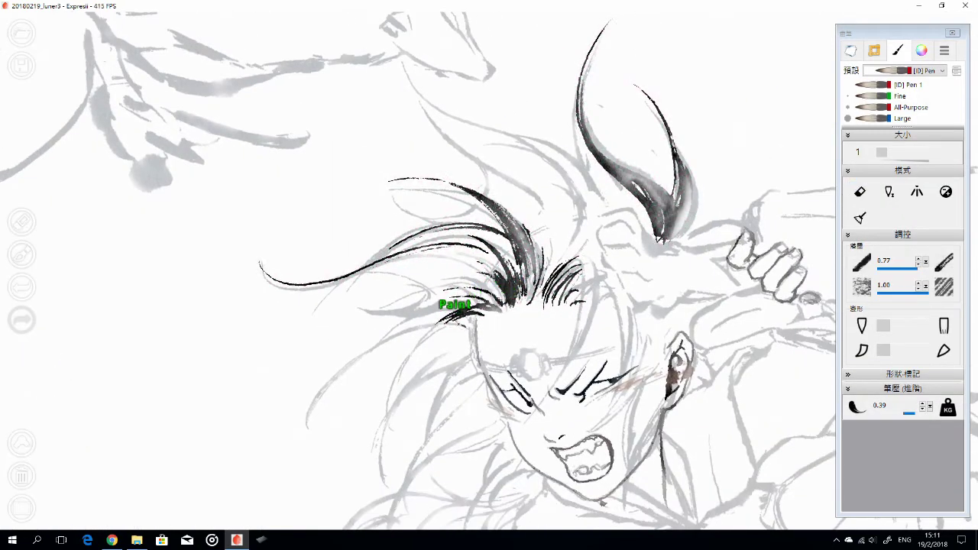
{"action": "left_click_drag", "start_coordinate": [467, 311], "coordinate": [305, 425]}
{"action": "left_click_drag", "start_coordinate": [421, 321], "coordinate": [370, 404]}
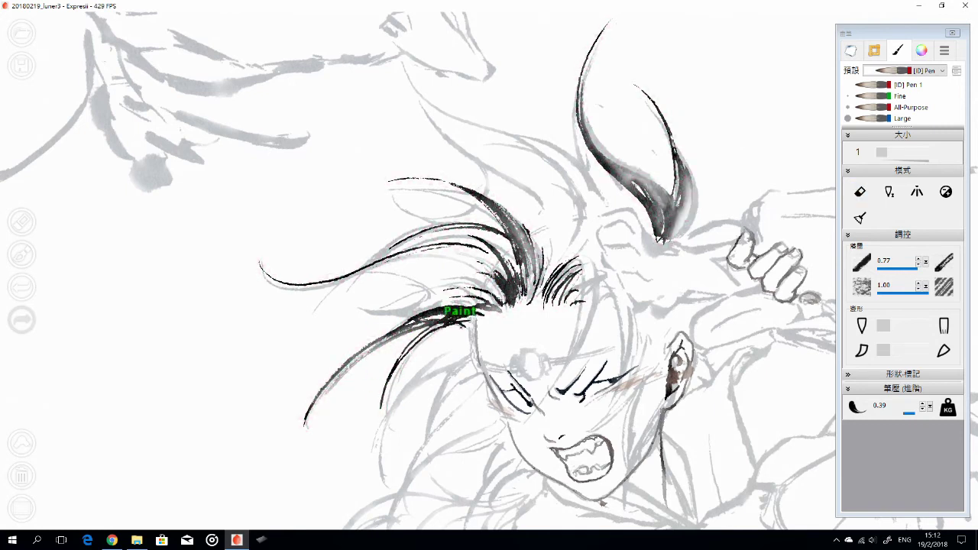
Paint the shouting figure's long forelock falling across the brow between the eyes, splitting it into finer hairs with the eraser
{"action": "mouse_move", "coordinate": [478, 258]}
{"action": "left_mouse_down"}
{"action": "mouse_move", "coordinate": [474, 353]}
{"action": "mouse_move", "coordinate": [432, 429]}
{"action": "left_mouse_up"}
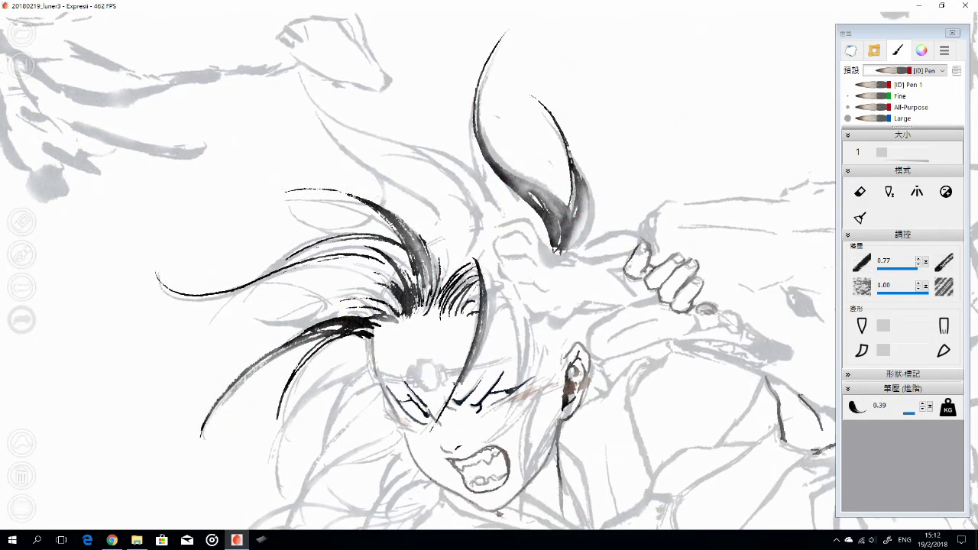
{"action": "key", "text": "e"}
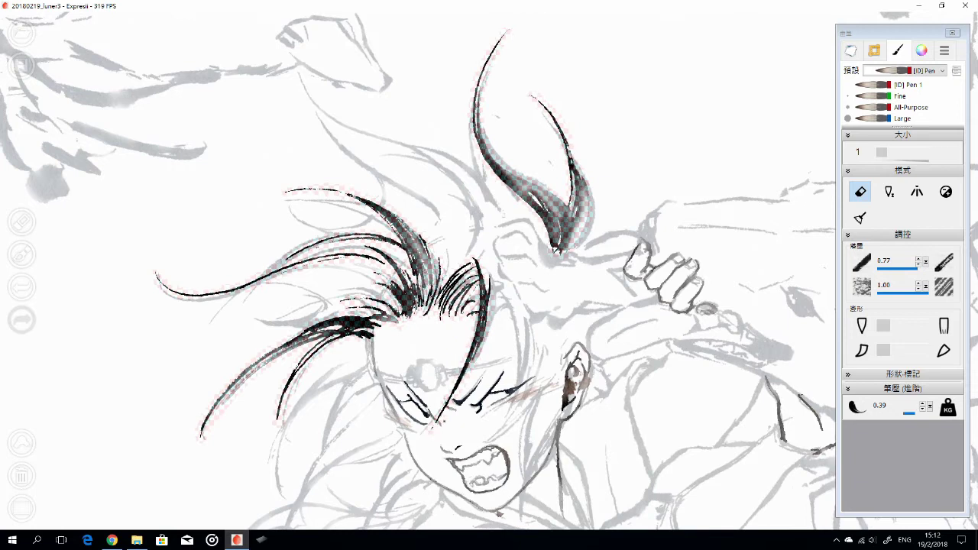
{"action": "key", "text": "e"}
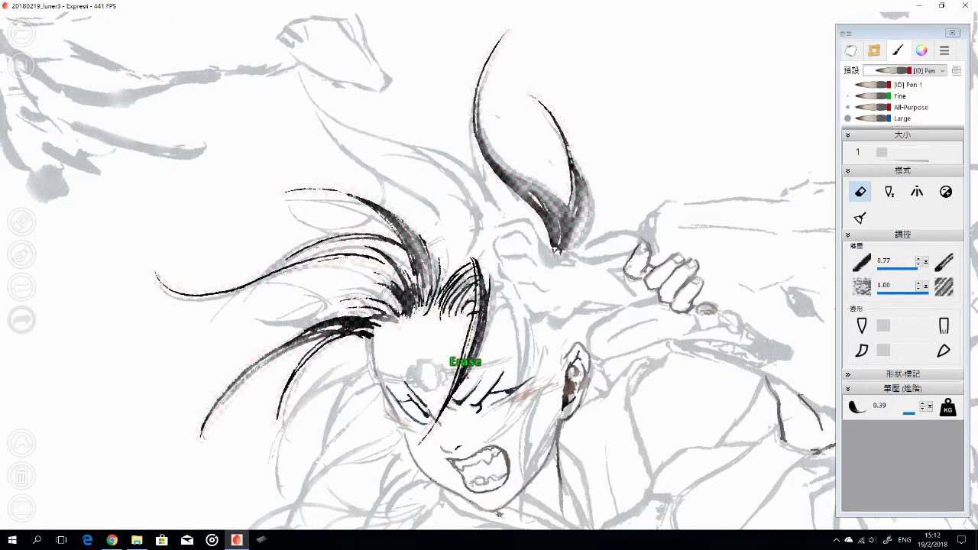
{"action": "key", "text": "e"}
{"action": "key", "text": "e"}
Paint the tapering locks that fall over the shouting figure's eye on the side of the visible ear
{"action": "mouse_move", "coordinate": [483, 277]}
{"action": "left_mouse_down"}
{"action": "mouse_move", "coordinate": [514, 440]}
{"action": "mouse_move", "coordinate": [521, 403]}
{"action": "left_mouse_up"}
{"action": "left_click_drag", "start_coordinate": [510, 304], "coordinate": [535, 454]}
{"action": "left_click_drag", "start_coordinate": [494, 340], "coordinate": [545, 440]}
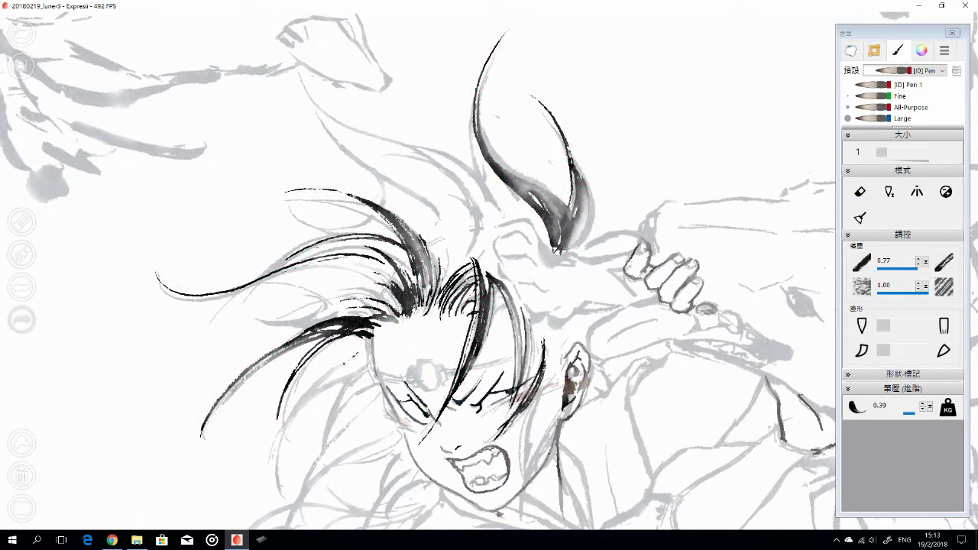
Paint curling strands beside the shouting figure's cheek and the thin hairs outlining a lock below the jaw
{"action": "left_click_drag", "start_coordinate": [459, 305], "coordinate": [545, 265]}
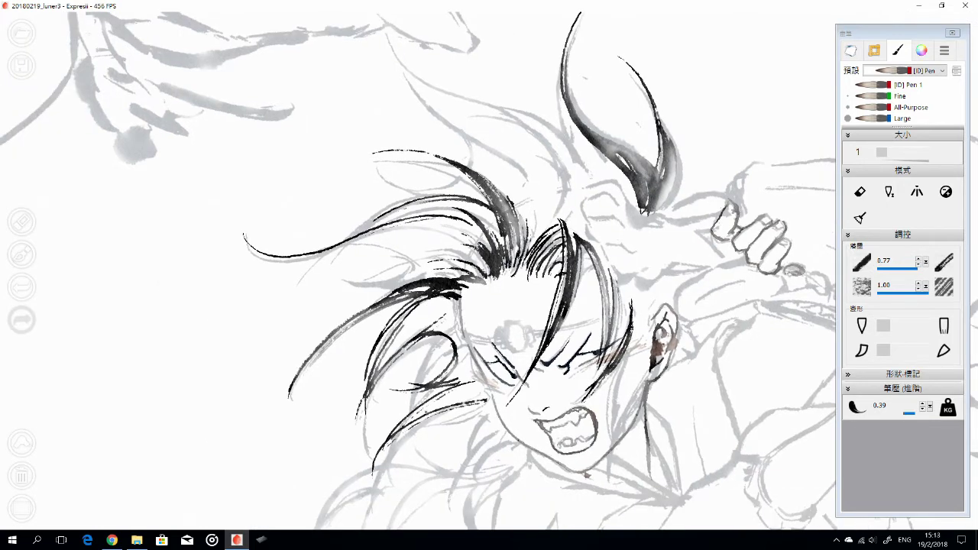
{"action": "left_click_drag", "start_coordinate": [459, 306], "coordinate": [342, 298]}
{"action": "key", "text": "e"}
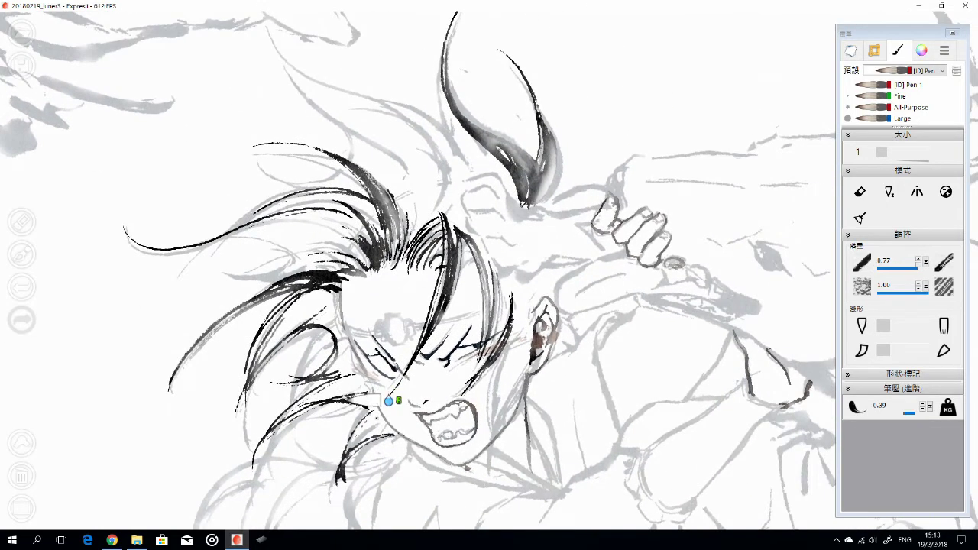
{"action": "key", "text": "e"}
{"action": "key", "text": "e"}
{"action": "key", "text": "e"}
Fill the lock below the shouting figure's jaw with dark ink and refine its tip by alternating erasing and painting
{"action": "left_click_drag", "start_coordinate": [393, 404], "coordinate": [344, 466]}
{"action": "key", "text": "e"}
{"action": "key", "text": "e"}
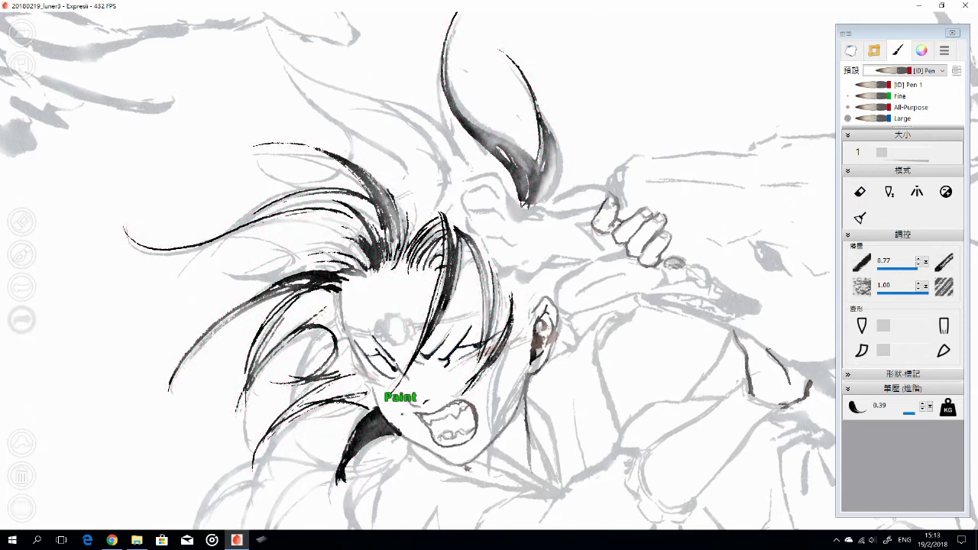
{"action": "key", "text": "e"}
{"action": "left_click_drag", "start_coordinate": [398, 411], "coordinate": [343, 469]}
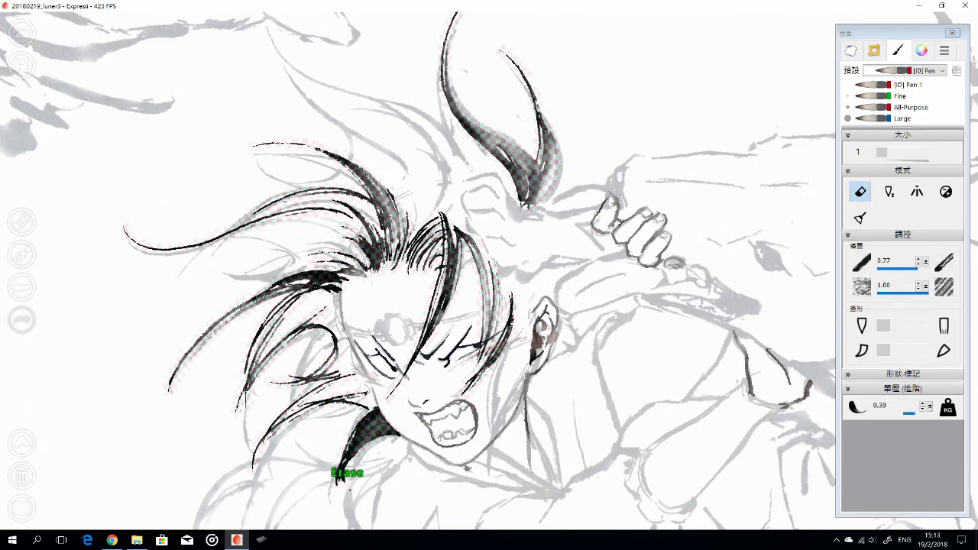
{"action": "key", "text": "e"}
Fill the gaps between the shouting figure's side strands with dark ink along the face, from the jaw up to the temple
{"action": "left_click_drag", "start_coordinate": [453, 391], "coordinate": [494, 382]}
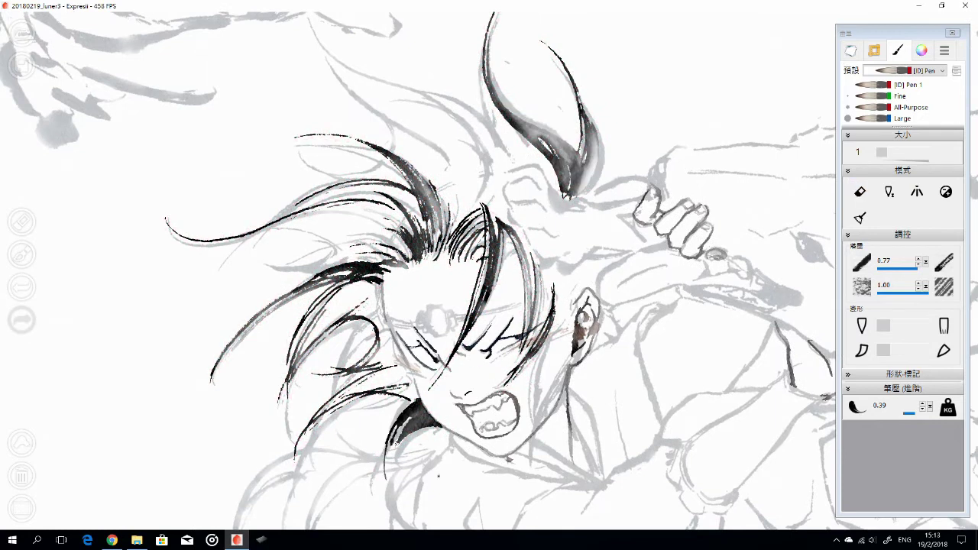
{"action": "left_click_drag", "start_coordinate": [406, 376], "coordinate": [357, 387]}
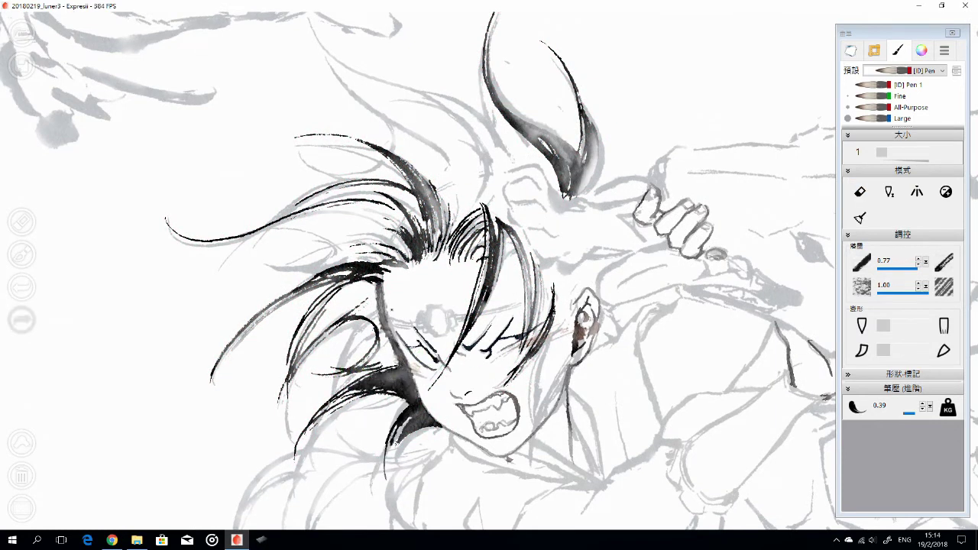
{"action": "key", "text": "e"}
{"action": "key", "text": "e"}
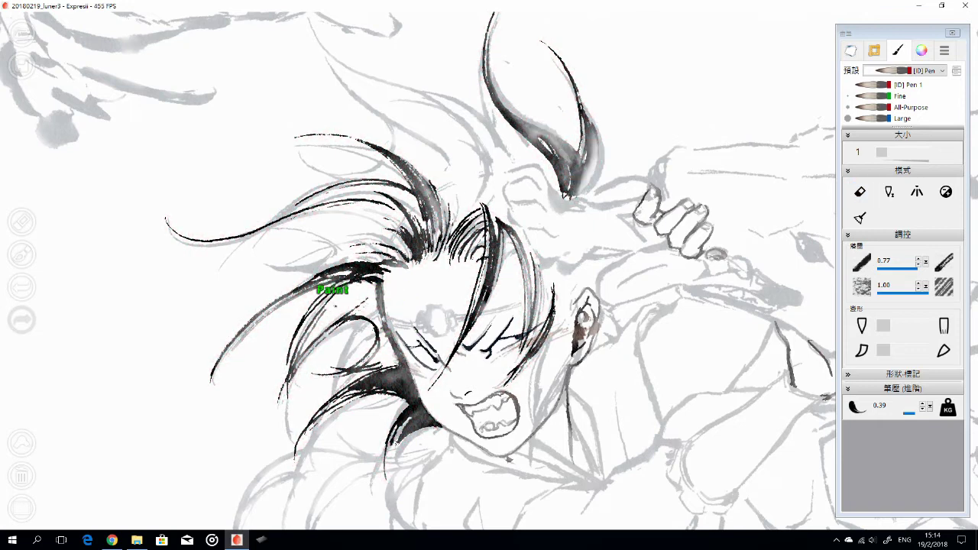
{"action": "mouse_move", "coordinate": [333, 290]}
{"action": "left_mouse_down"}
{"action": "mouse_move", "coordinate": [336, 324]}
{"action": "mouse_move", "coordinate": [358, 307]}
{"action": "left_mouse_up"}
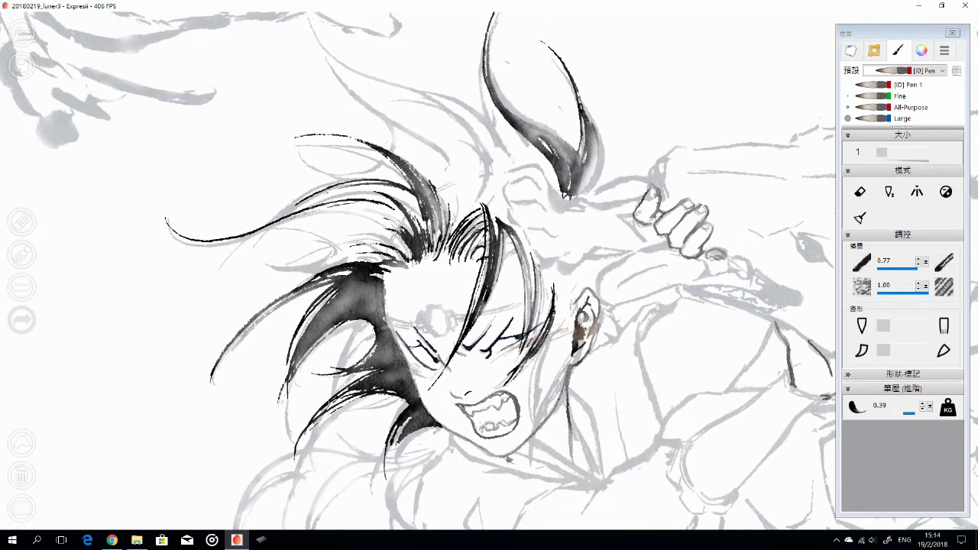
{"action": "mouse_move", "coordinate": [428, 267]}
{"action": "left_mouse_down"}
{"action": "mouse_move", "coordinate": [355, 314]}
{"action": "mouse_move", "coordinate": [448, 354]}
{"action": "left_mouse_up"}
{"action": "mouse_move", "coordinate": [290, 336]}
{"action": "left_mouse_down"}
{"action": "mouse_move", "coordinate": [393, 272]}
{"action": "mouse_move", "coordinate": [357, 264]}
{"action": "left_mouse_up"}
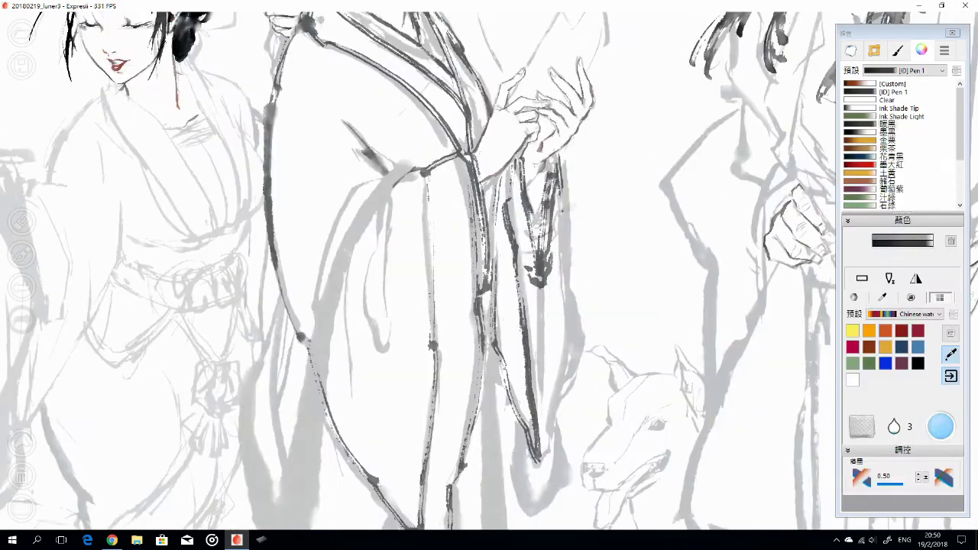
Ink the outer edge and inner folds of the standing woman's hanging sleeve below her raised hands
{"action": "left_click_drag", "start_coordinate": [571, 243], "coordinate": [559, 412]}
{"action": "left_click_drag", "start_coordinate": [569, 180], "coordinate": [538, 407]}
{"action": "left_click_drag", "start_coordinate": [544, 287], "coordinate": [539, 345]}
Outline the standing woman's robe down its back edge to the flared hem, alternating painting and erasing
{"action": "mouse_move", "coordinate": [421, 268]}
{"action": "left_mouse_down"}
{"action": "mouse_move", "coordinate": [428, 260]}
{"action": "mouse_move", "coordinate": [471, 314]}
{"action": "mouse_move", "coordinate": [496, 206]}
{"action": "mouse_move", "coordinate": [493, 161]}
{"action": "left_mouse_up"}
{"action": "scroll", "coordinate": [470, 271], "scroll_direction": "down", "scroll_amount": 1}
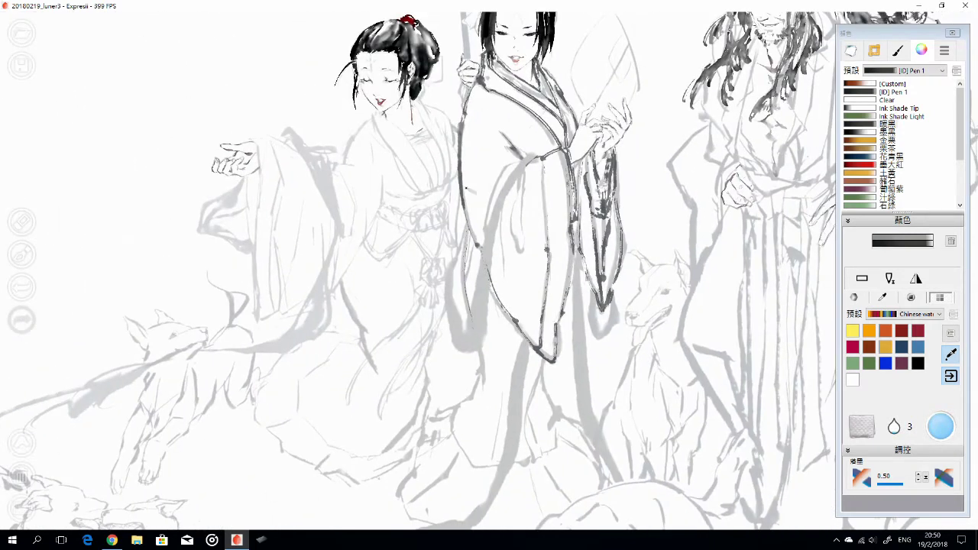
{"action": "left_click_drag", "start_coordinate": [467, 228], "coordinate": [463, 314]}
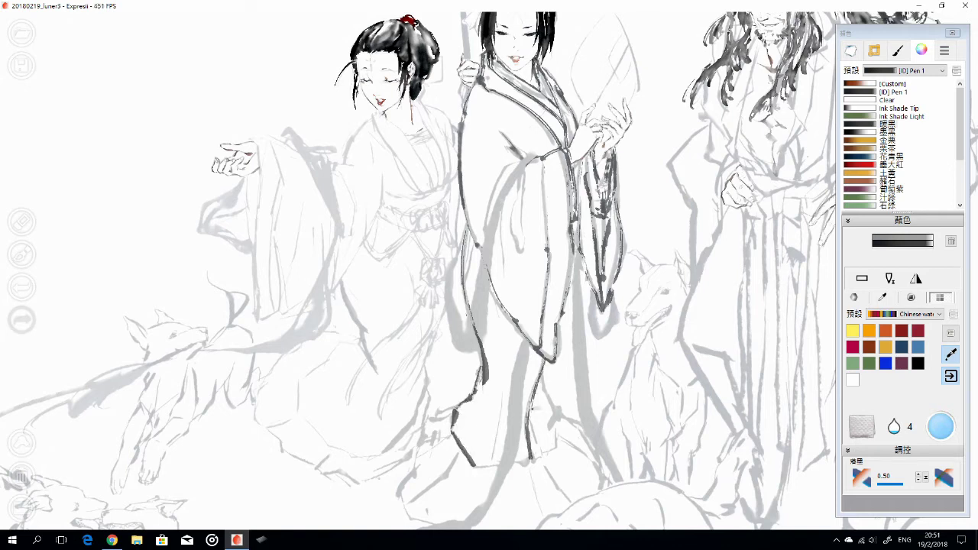
{"action": "key", "text": "e"}
{"action": "key", "text": "e"}
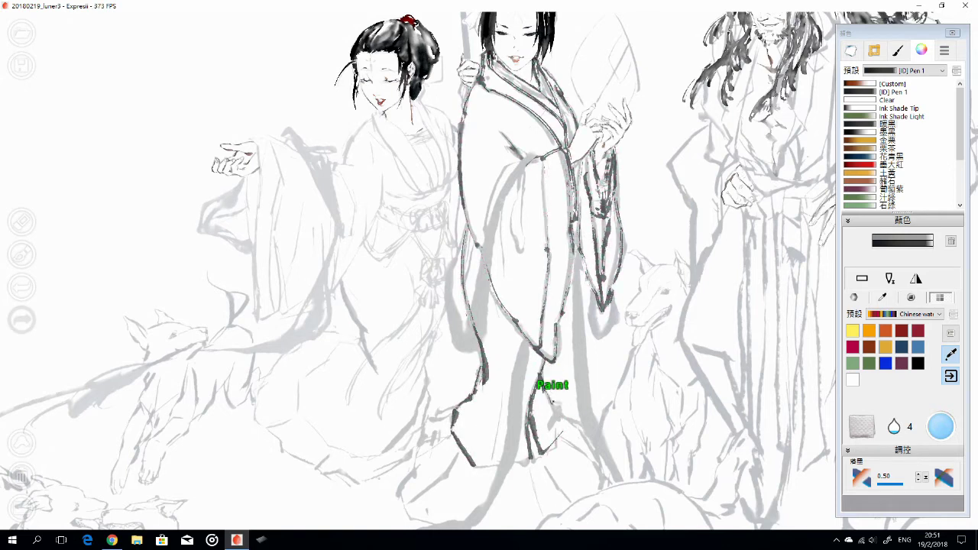
{"action": "left_click_drag", "start_coordinate": [474, 463], "coordinate": [501, 467]}
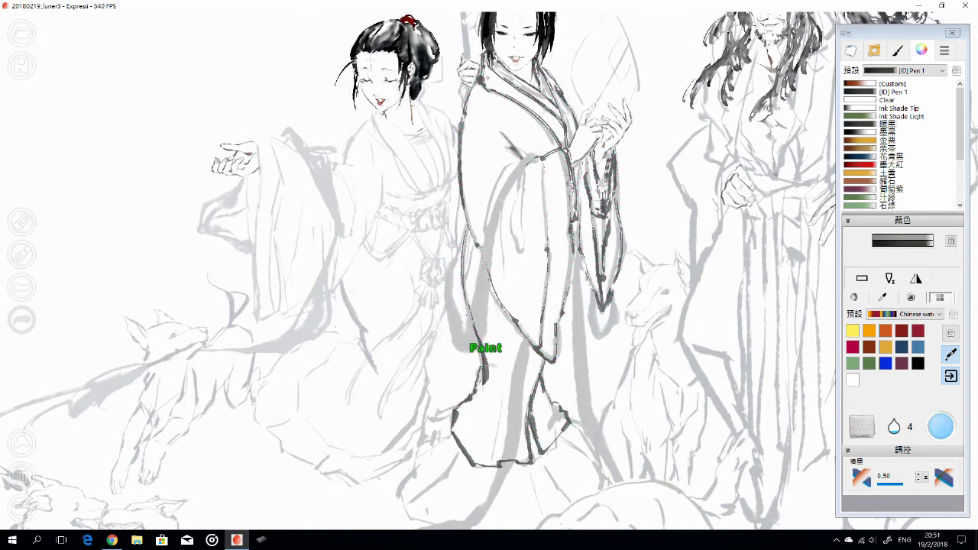
Outline the wider under-robe spreading over the ground on both sides of the standing woman's hem
{"action": "scroll", "coordinate": [420, 271], "scroll_direction": "down", "scroll_amount": 2}
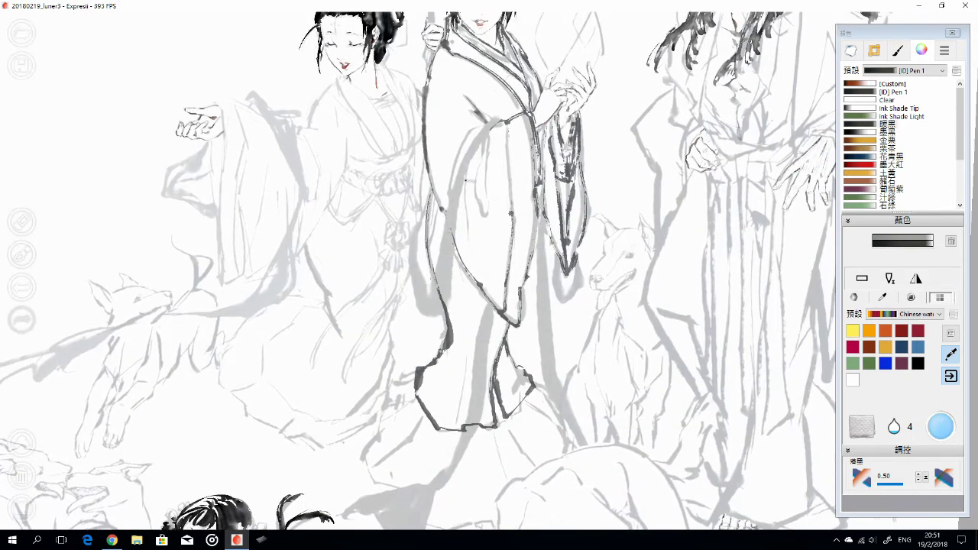
{"action": "scroll", "coordinate": [420, 271], "scroll_direction": "down", "scroll_amount": 2}
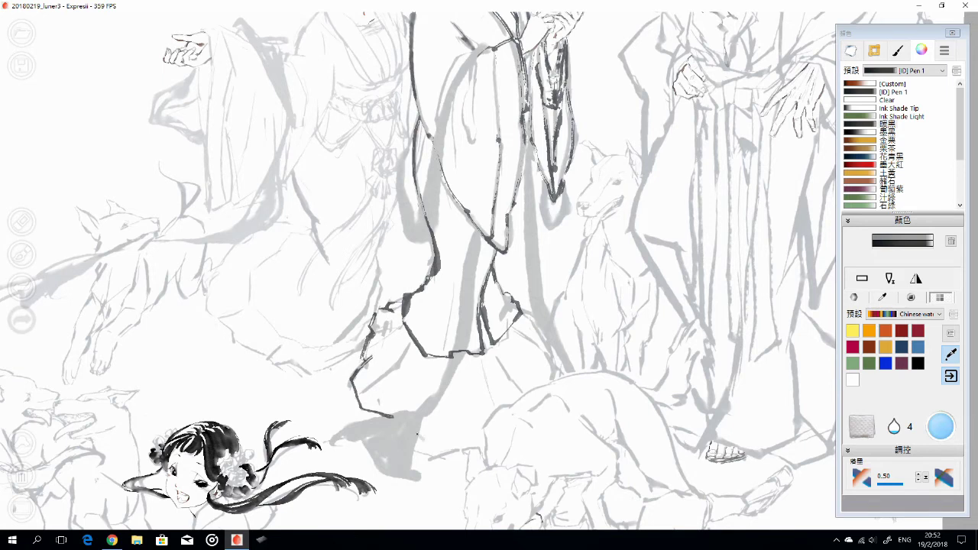
{"action": "scroll", "coordinate": [489, 305], "scroll_direction": "down", "scroll_amount": 2}
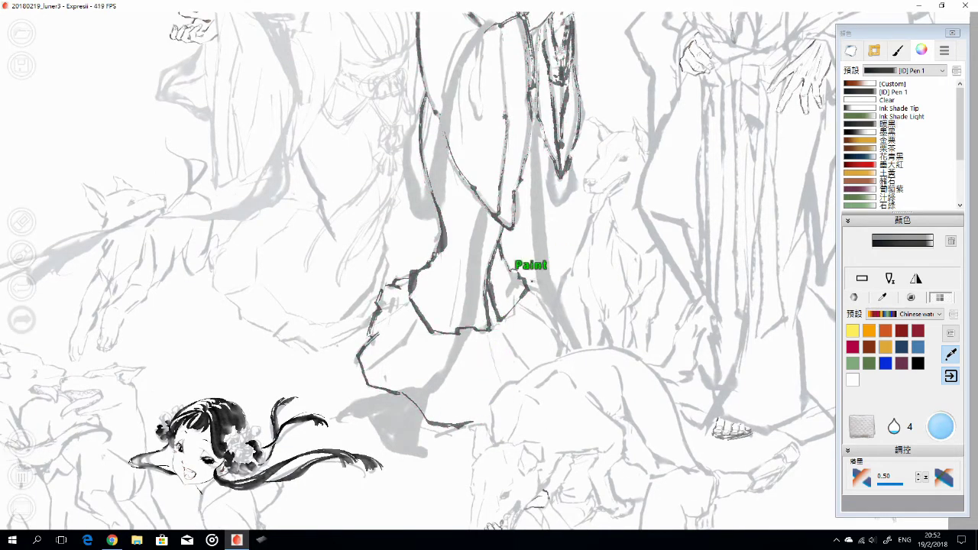
{"action": "scroll", "coordinate": [533, 309], "scroll_direction": "down", "scroll_amount": 4}
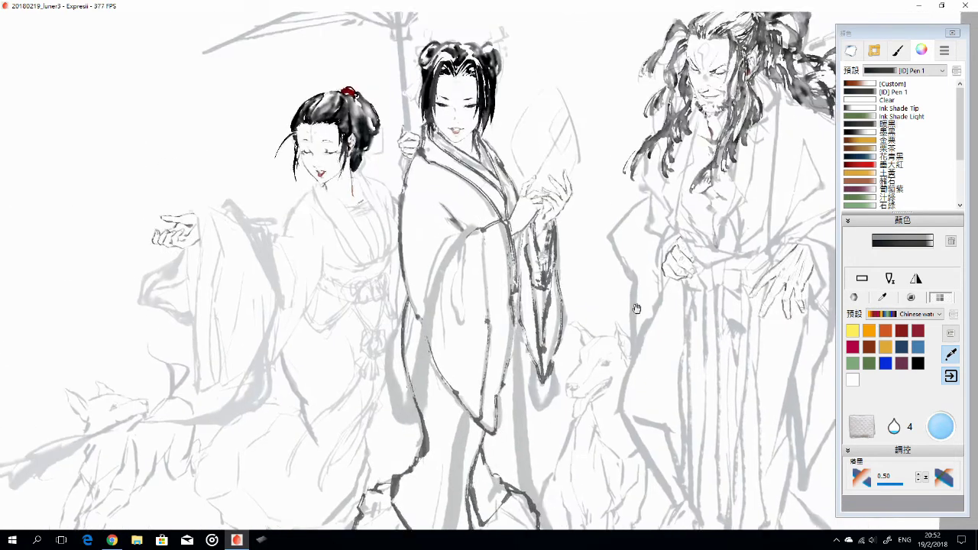
Adjust the ink lightness and outline the leaf-shaped fan in the standing woman's hands, erasing the line where it crosses her fingers
{"action": "scroll", "coordinate": [633, 308], "scroll_direction": "up", "scroll_amount": 5}
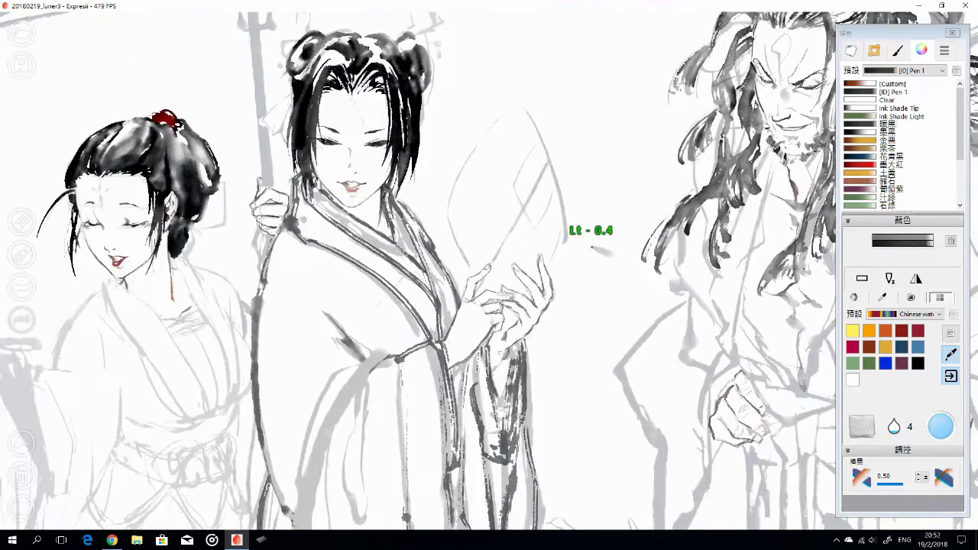
{"action": "left_click_drag", "start_coordinate": [590, 230], "coordinate": [585, 273]}
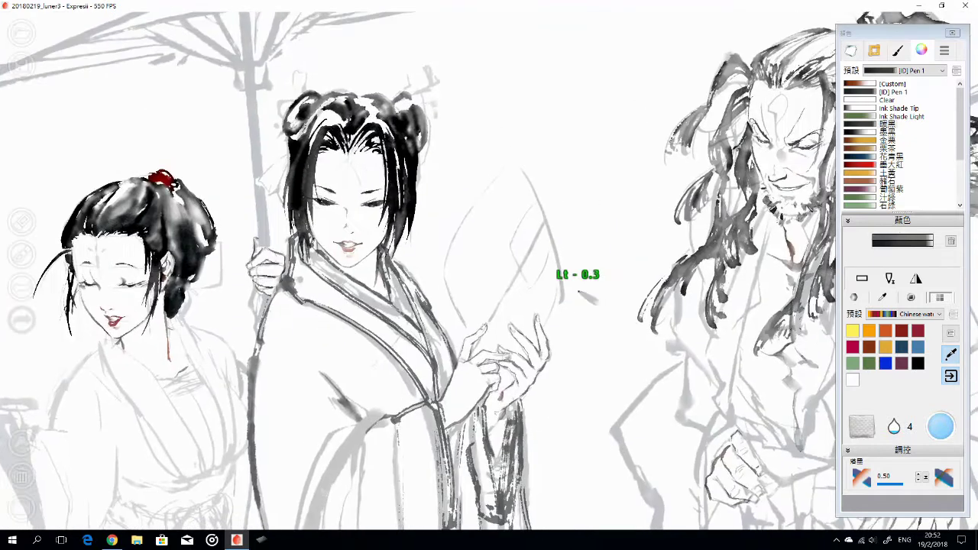
{"action": "left_click_drag", "start_coordinate": [516, 164], "coordinate": [445, 272]}
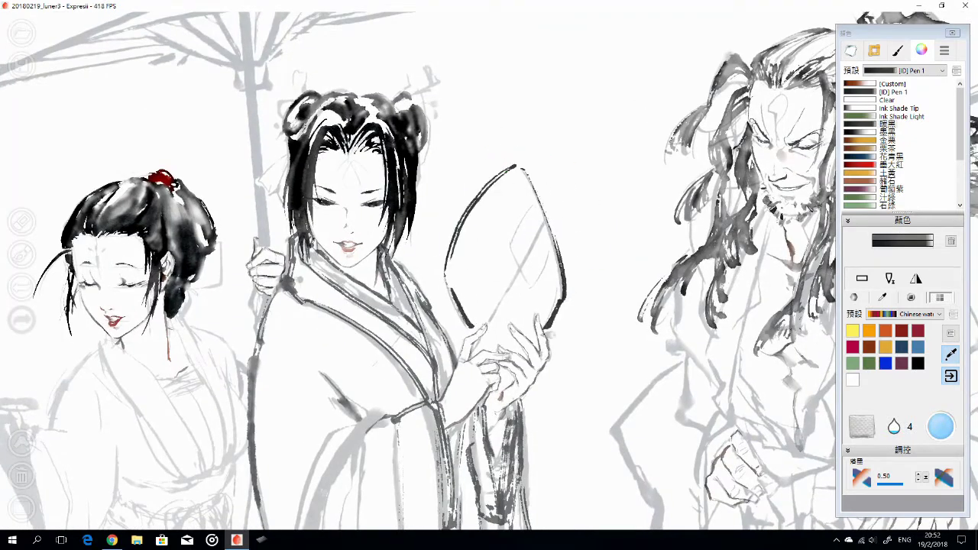
{"action": "key", "text": "e"}
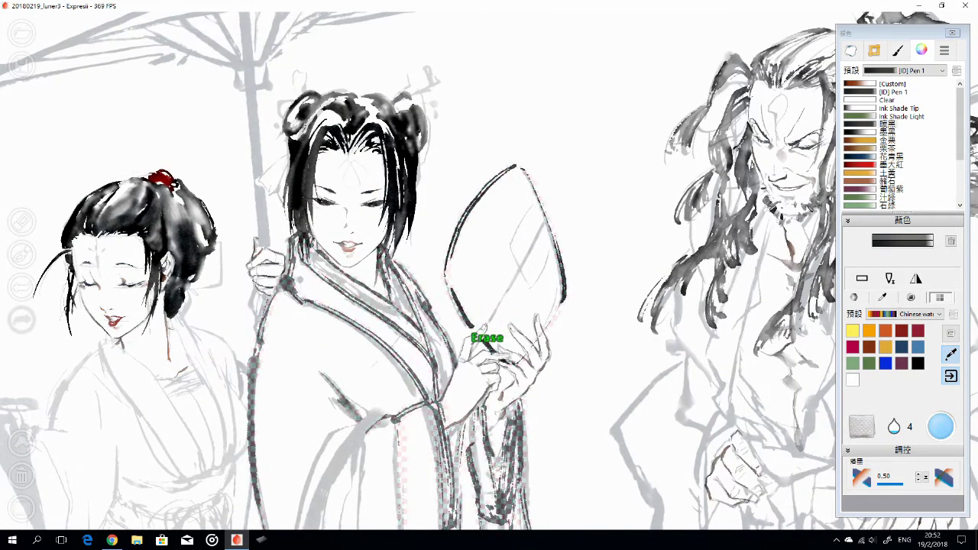
{"action": "key", "text": "e"}
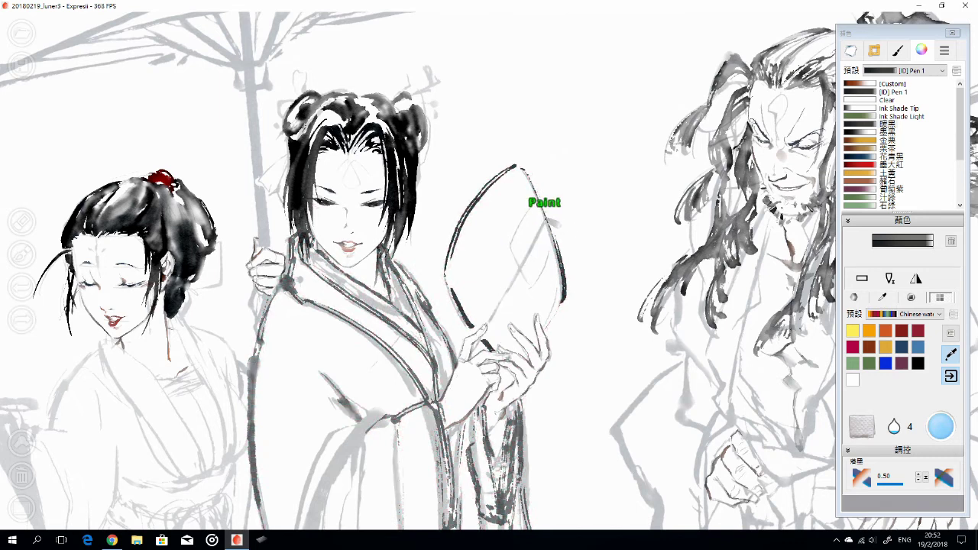
Paint the fan's diagonal rib and the crossing diamond pattern inside it, erasing excess ink near the fingers
{"action": "left_click_drag", "start_coordinate": [545, 220], "coordinate": [483, 330]}
{"action": "key", "text": "e"}
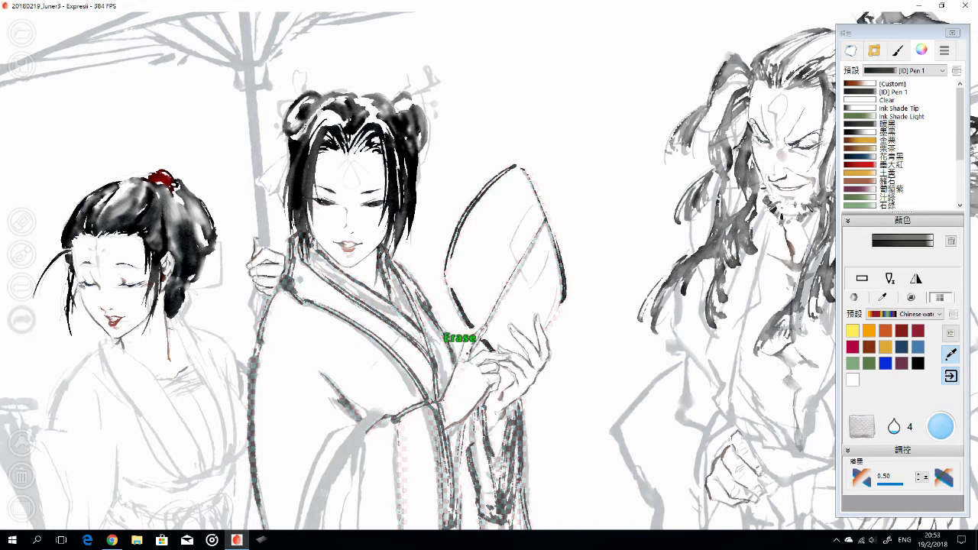
{"action": "key", "text": "e"}
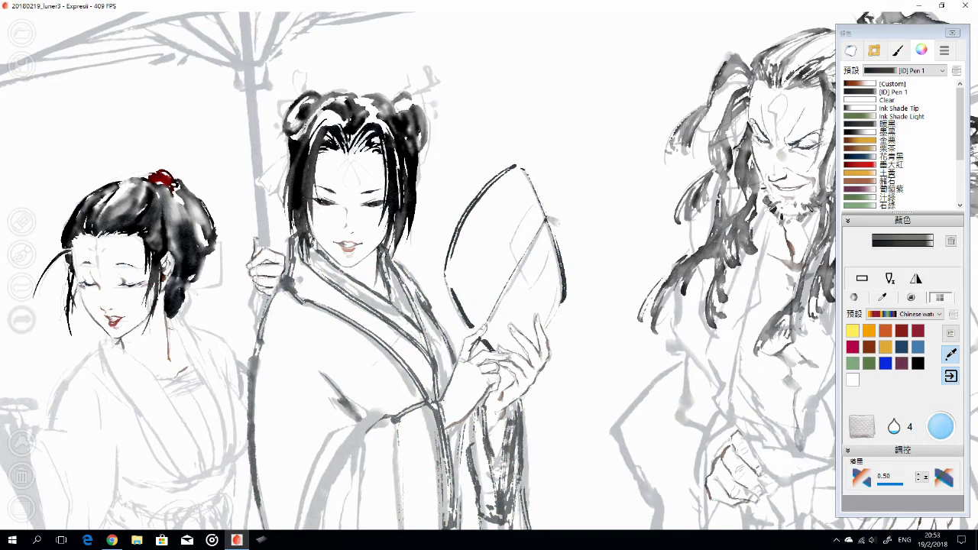
{"action": "scroll", "coordinate": [586, 275], "scroll_direction": "left", "scroll_amount": 5}
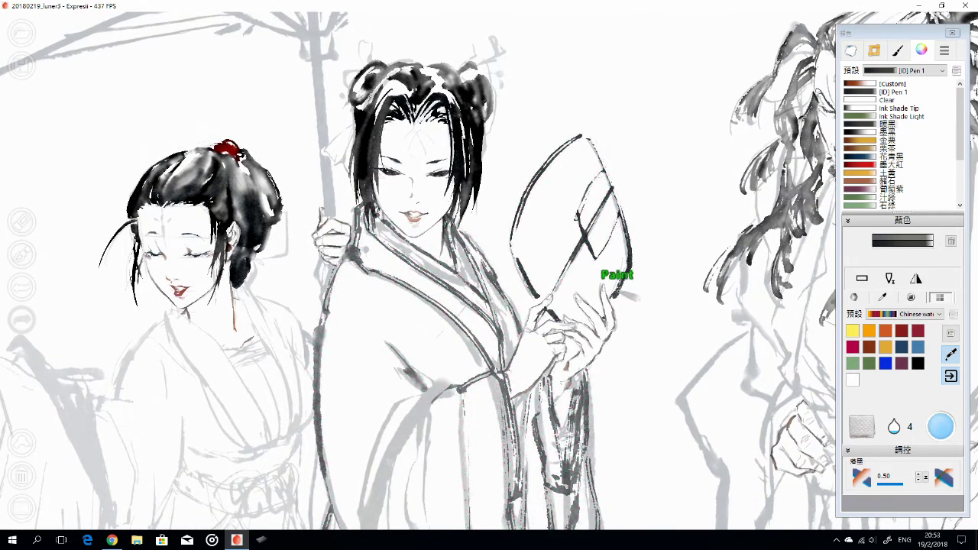
Darken the outlines of the standing woman's robe along the collar, front edge, near sleeve and back
{"action": "scroll", "coordinate": [691, 282], "scroll_direction": "down", "scroll_amount": 3}
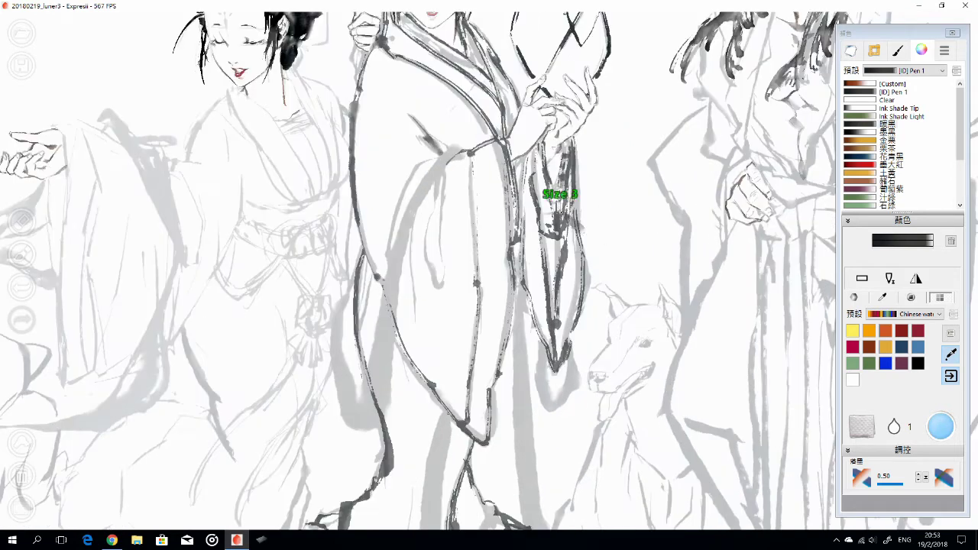
{"action": "left_click_drag", "start_coordinate": [557, 192], "coordinate": [534, 321]}
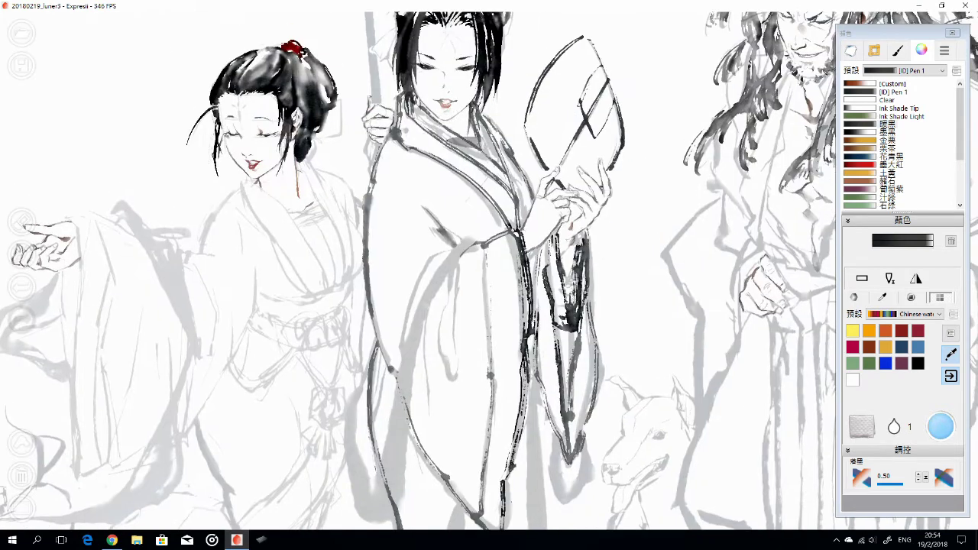
{"action": "left_click_drag", "start_coordinate": [451, 122], "coordinate": [535, 218]}
{"action": "mouse_move", "coordinate": [413, 149]}
{"action": "left_mouse_down"}
{"action": "mouse_move", "coordinate": [493, 176]}
{"action": "mouse_move", "coordinate": [459, 226]}
{"action": "mouse_move", "coordinate": [387, 153]}
{"action": "mouse_move", "coordinate": [351, 230]}
{"action": "left_mouse_up"}
{"action": "left_click_drag", "start_coordinate": [367, 280], "coordinate": [436, 393]}
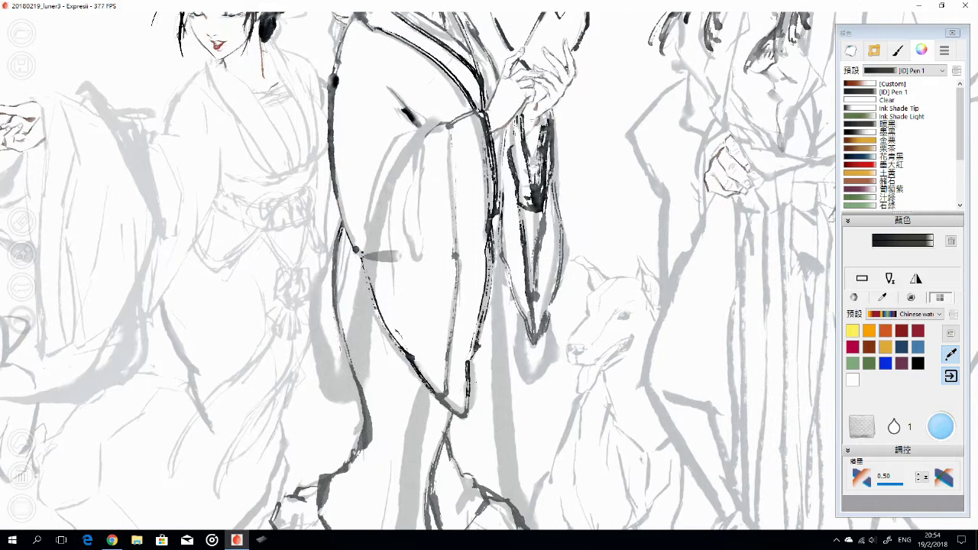
{"action": "scroll", "coordinate": [426, 292], "scroll_direction": "down", "scroll_amount": 3}
{"action": "scroll", "coordinate": [448, 305], "scroll_direction": "up", "scroll_amount": 3}
{"action": "mouse_move", "coordinate": [443, 260]}
{"action": "left_mouse_down"}
{"action": "mouse_move", "coordinate": [458, 312]}
{"action": "mouse_move", "coordinate": [466, 270]}
{"action": "left_mouse_up"}
Darken the outline of the standing woman's flared hem and under-robe on both sides, alternating erasing and painting
{"action": "key", "text": "e"}
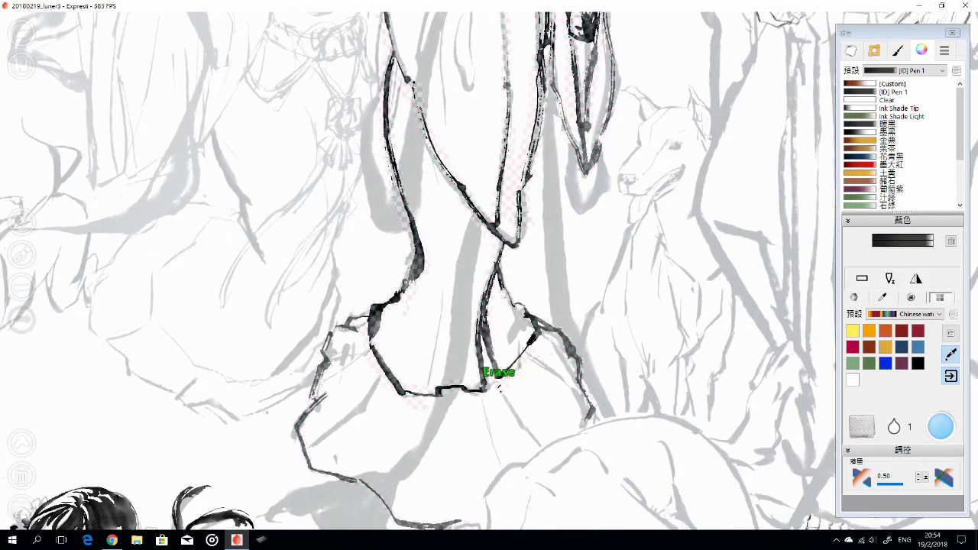
{"action": "key", "text": "e"}
{"action": "left_click_drag", "start_coordinate": [367, 313], "coordinate": [435, 256]}
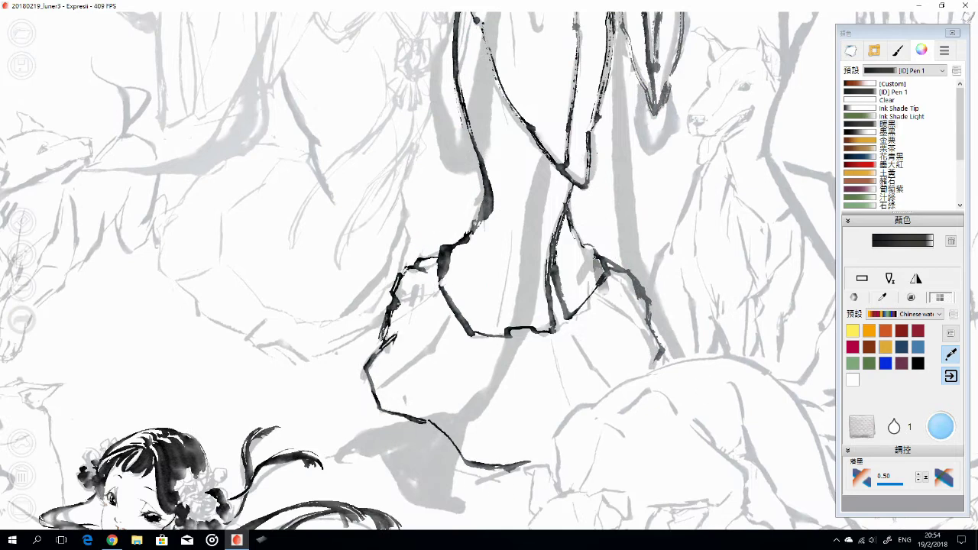
{"action": "left_click_drag", "start_coordinate": [636, 250], "coordinate": [660, 355]}
{"action": "scroll", "coordinate": [629, 366], "scroll_direction": "down", "scroll_amount": 3}
{"action": "scroll", "coordinate": [629, 367], "scroll_direction": "up", "scroll_amount": 3}
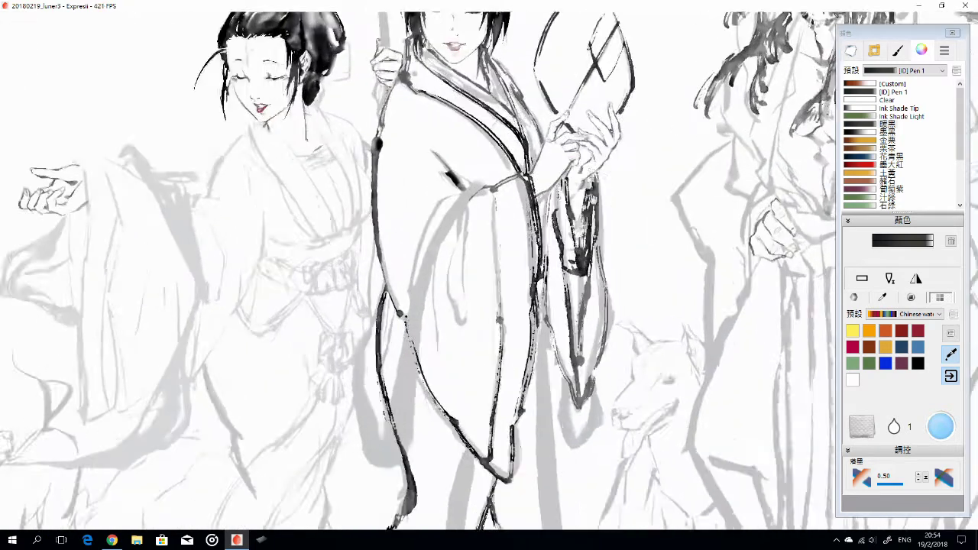
Touch up the standing woman's robe front and sleeve lines with brush size 1, alternating painting and erasing
{"action": "left_click_drag", "start_coordinate": [489, 230], "coordinate": [447, 382]}
{"action": "left_click_drag", "start_coordinate": [516, 359], "coordinate": [547, 233]}
{"action": "key", "text": "e"}
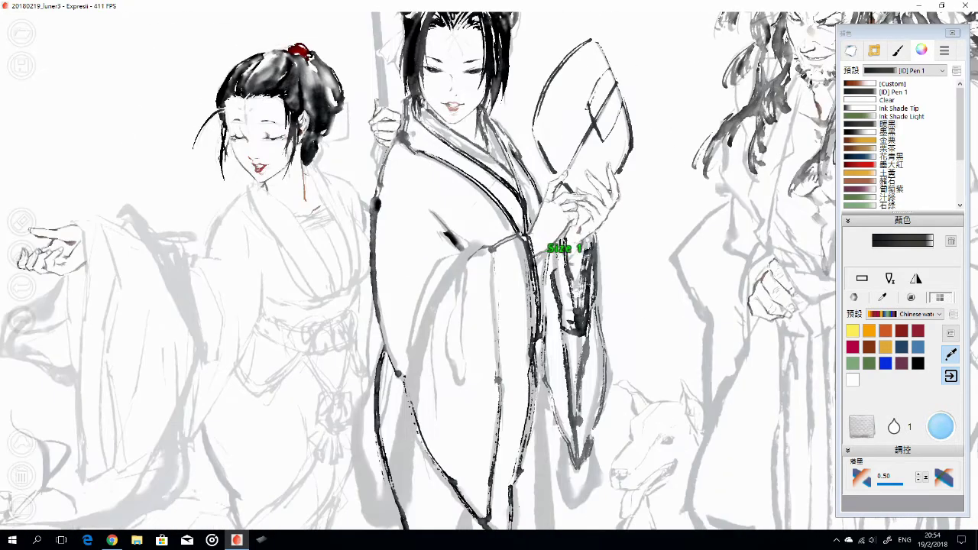
{"action": "scroll", "coordinate": [550, 244], "scroll_direction": "up", "scroll_amount": 3}
{"action": "key", "text": "e"}
{"action": "scroll", "coordinate": [572, 137], "scroll_direction": "down", "scroll_amount": 3}
{"action": "key", "text": "e"}
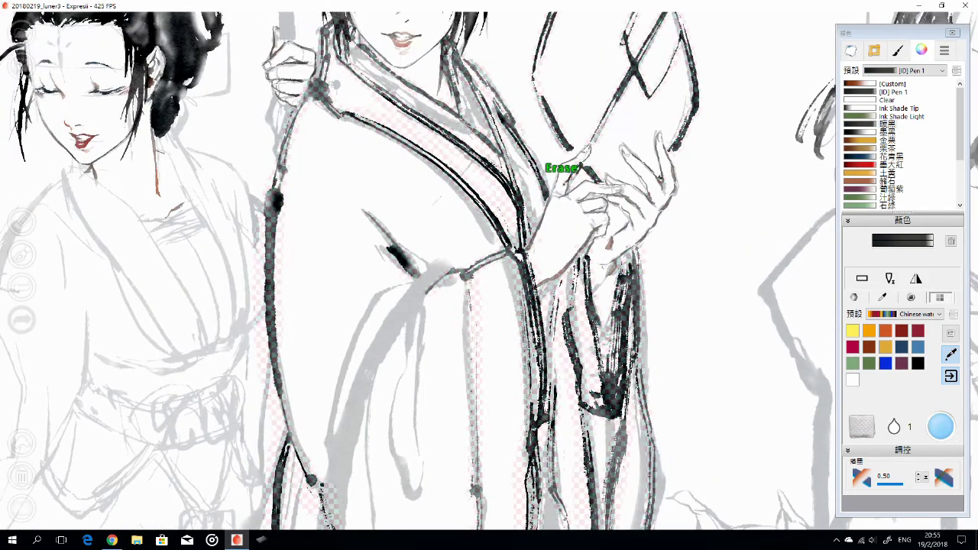
{"action": "key", "text": "e"}
{"action": "scroll", "coordinate": [677, 352], "scroll_direction": "down", "scroll_amount": 2}
{"action": "mouse_move", "coordinate": [565, 306]}
{"action": "left_mouse_down"}
{"action": "mouse_move", "coordinate": [680, 365]}
{"action": "mouse_move", "coordinate": [647, 292]}
{"action": "left_mouse_up"}
{"action": "scroll", "coordinate": [680, 364], "scroll_direction": "down", "scroll_amount": 2}
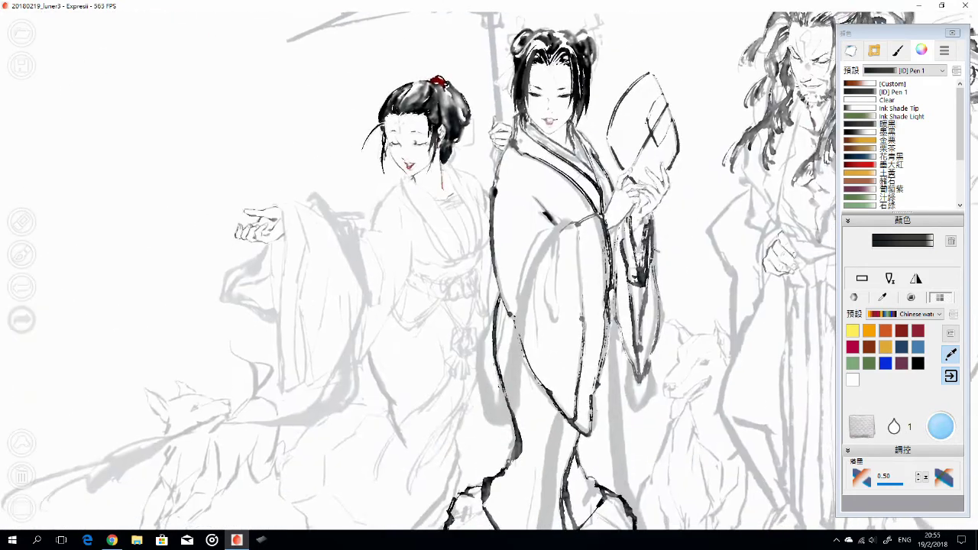
Paint the looped hanging fold and the long crease inside the standing woman's near sleeve, undoing a stray stroke
{"action": "scroll", "coordinate": [650, 260], "scroll_direction": "up", "scroll_amount": 2}
{"action": "left_click_drag", "start_coordinate": [482, 229], "coordinate": [488, 373]}
{"action": "mouse_move", "coordinate": [489, 217]}
{"action": "left_mouse_down"}
{"action": "mouse_move", "coordinate": [467, 283]}
{"action": "mouse_move", "coordinate": [482, 371]}
{"action": "left_mouse_up"}
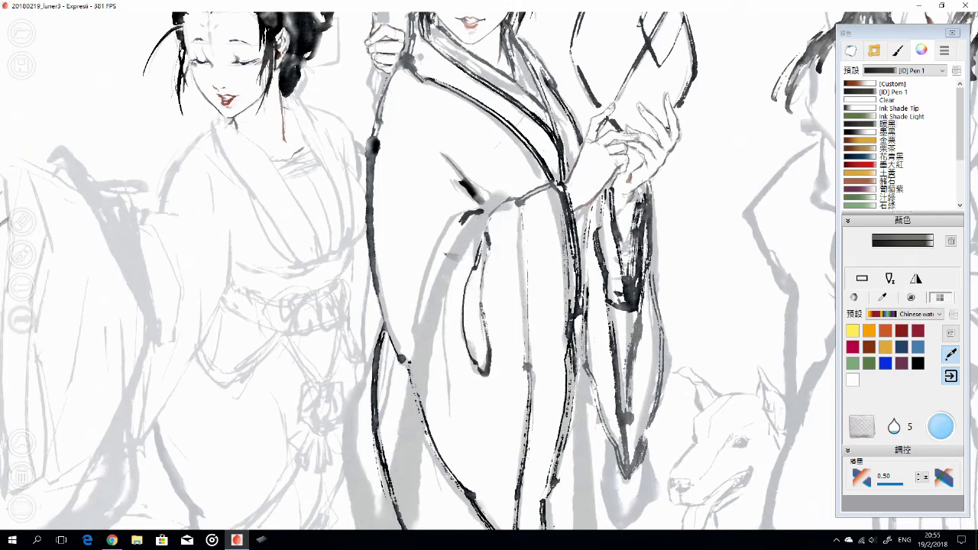
{"action": "left_click_drag", "start_coordinate": [473, 216], "coordinate": [458, 464]}
{"action": "key", "text": "ctrl+z"}
{"action": "left_click_drag", "start_coordinate": [455, 281], "coordinate": [468, 287]}
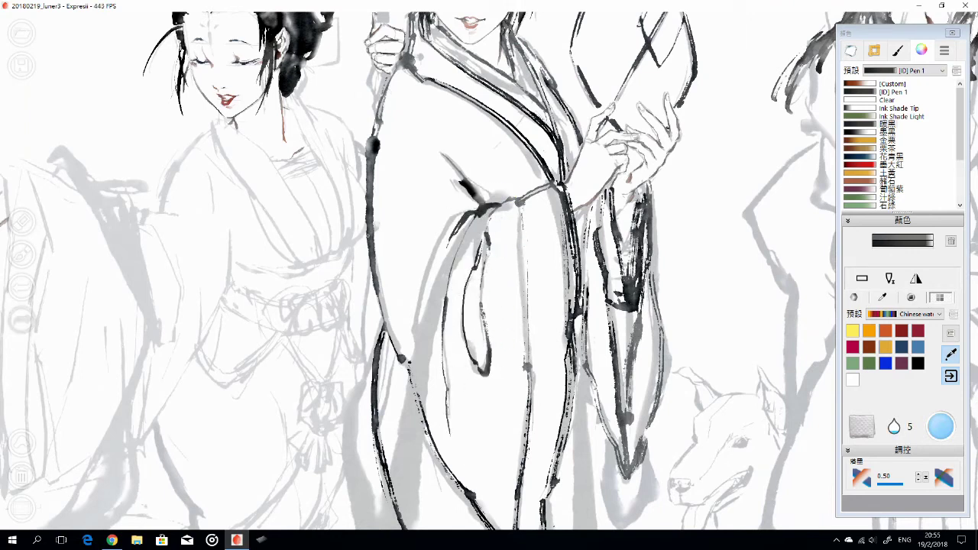
Set the brush wetness to 10 and soften the ink at the sleeve crease, the far sleeve's edge and the hem
{"action": "key", "text": "5"}
{"action": "key", "text": "0"}
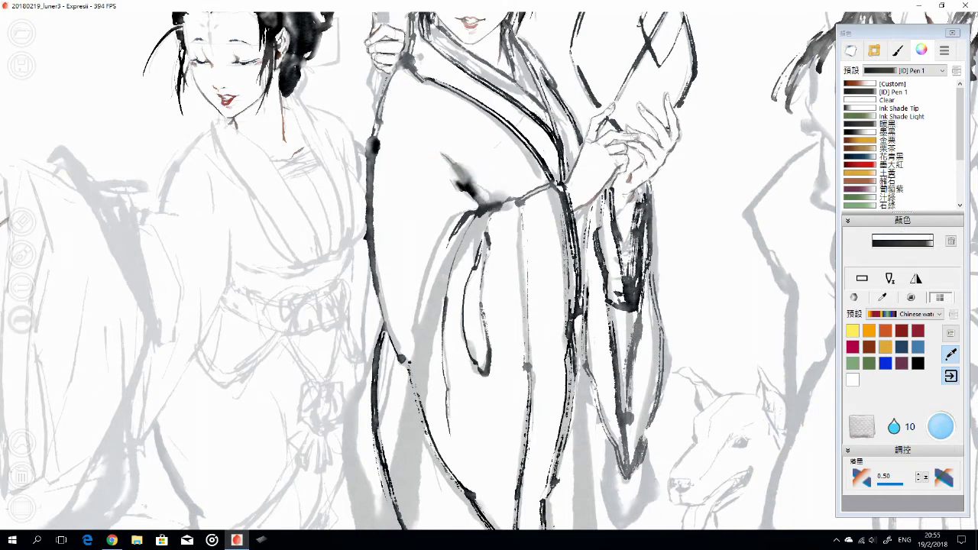
{"action": "left_click_drag", "start_coordinate": [581, 336], "coordinate": [595, 397]}
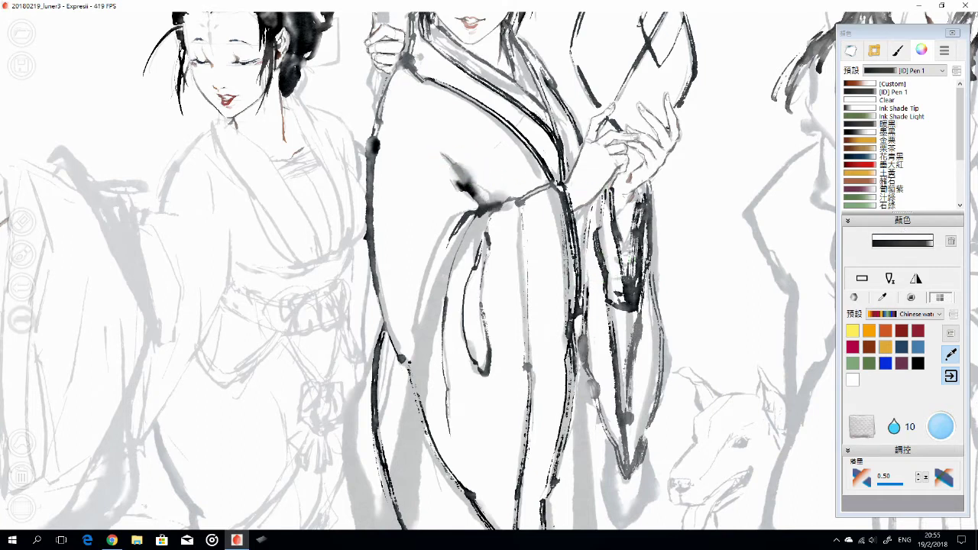
{"action": "scroll", "coordinate": [616, 352], "scroll_direction": "up", "scroll_amount": 2}
{"action": "scroll", "coordinate": [616, 353], "scroll_direction": "up", "scroll_amount": 3}
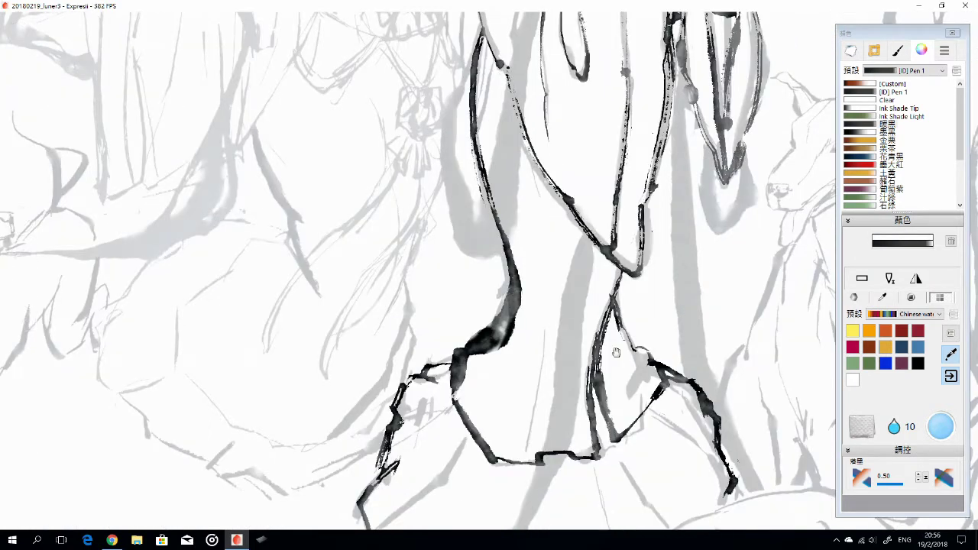
{"action": "scroll", "coordinate": [615, 353], "scroll_direction": "down", "scroll_amount": 6}
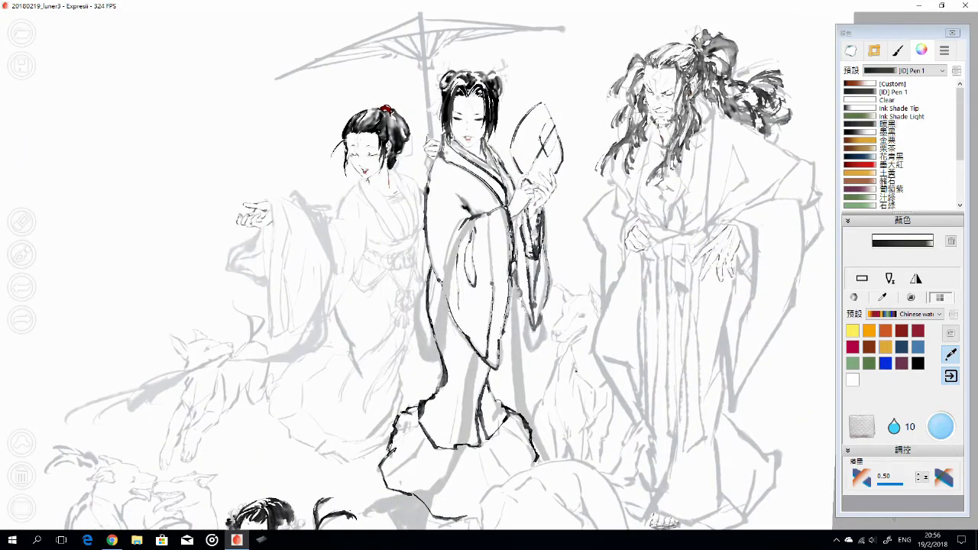
{"action": "scroll", "coordinate": [418, 271], "scroll_direction": "down", "scroll_amount": 2}
{"action": "scroll", "coordinate": [418, 271], "scroll_direction": "up", "scroll_amount": 5}
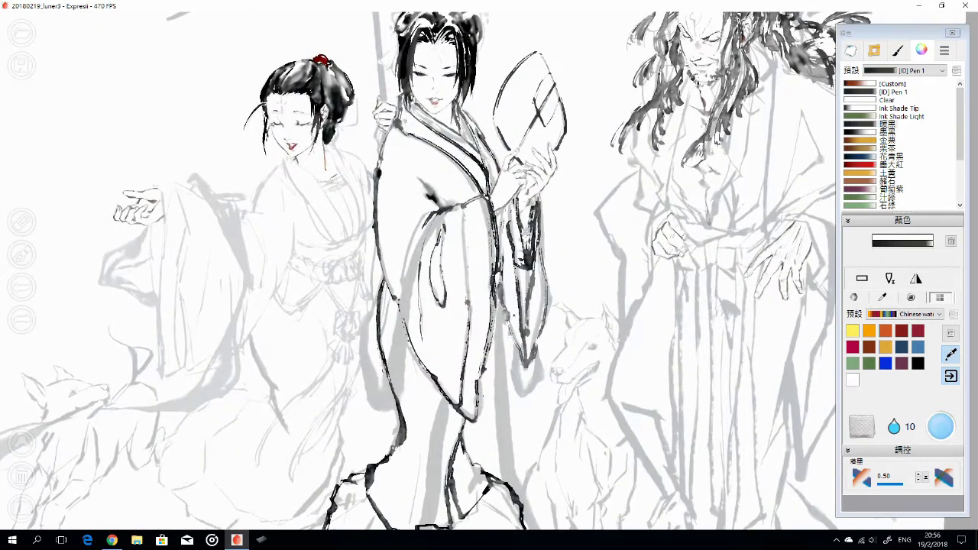
{"action": "scroll", "coordinate": [887, 145], "scroll_direction": "down", "scroll_amount": 5}
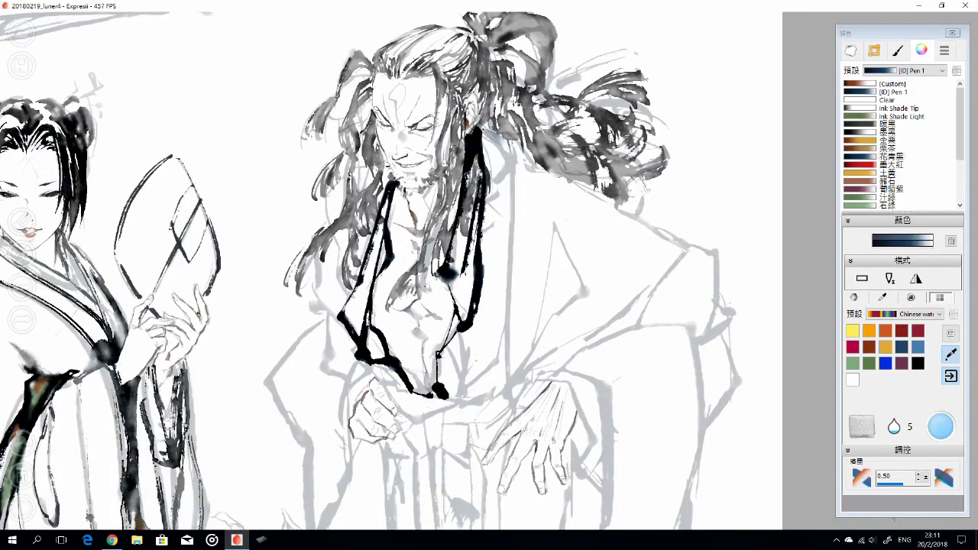
Fill the long-haired man's collar band with dark blue and shade the inner cuffs around both his hands
{"action": "left_click_drag", "start_coordinate": [493, 130], "coordinate": [493, 352]}
{"action": "left_click_drag", "start_coordinate": [502, 246], "coordinate": [501, 390]}
{"action": "mouse_move", "coordinate": [466, 313]}
{"action": "left_mouse_down"}
{"action": "mouse_move", "coordinate": [468, 386]}
{"action": "mouse_move", "coordinate": [497, 393]}
{"action": "mouse_move", "coordinate": [519, 309]}
{"action": "mouse_move", "coordinate": [584, 314]}
{"action": "mouse_move", "coordinate": [589, 375]}
{"action": "mouse_move", "coordinate": [569, 404]}
{"action": "left_mouse_up"}
{"action": "mouse_move", "coordinate": [353, 302]}
{"action": "left_mouse_down"}
{"action": "mouse_move", "coordinate": [327, 354]}
{"action": "mouse_move", "coordinate": [336, 378]}
{"action": "left_mouse_up"}
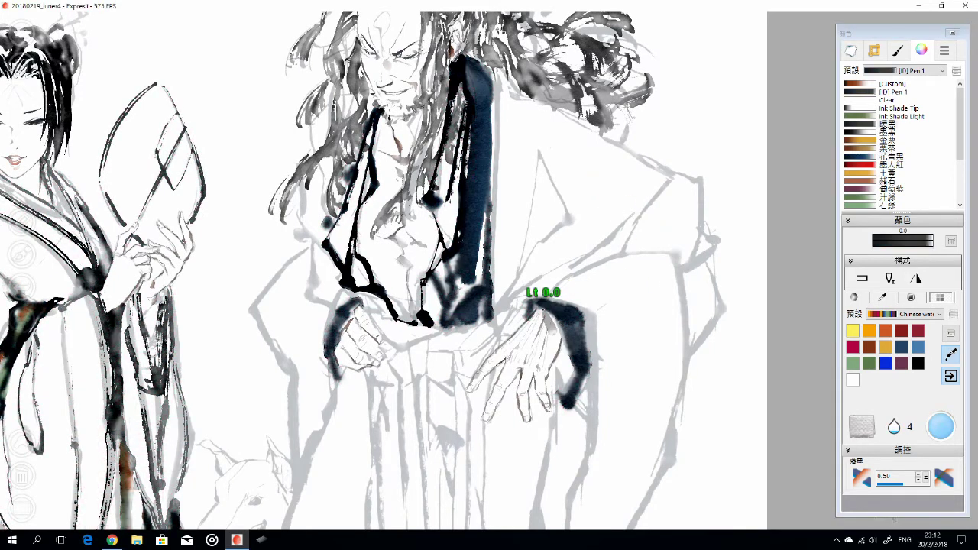
Set the ink lightness to 0.0 and reinforce the man's cuffs around both hands with black
{"action": "mouse_move", "coordinate": [519, 298]}
{"action": "left_mouse_down"}
{"action": "mouse_move", "coordinate": [602, 309]}
{"action": "mouse_move", "coordinate": [607, 384]}
{"action": "mouse_move", "coordinate": [533, 306]}
{"action": "mouse_move", "coordinate": [602, 317]}
{"action": "mouse_move", "coordinate": [560, 313]}
{"action": "mouse_move", "coordinate": [573, 361]}
{"action": "left_mouse_up"}
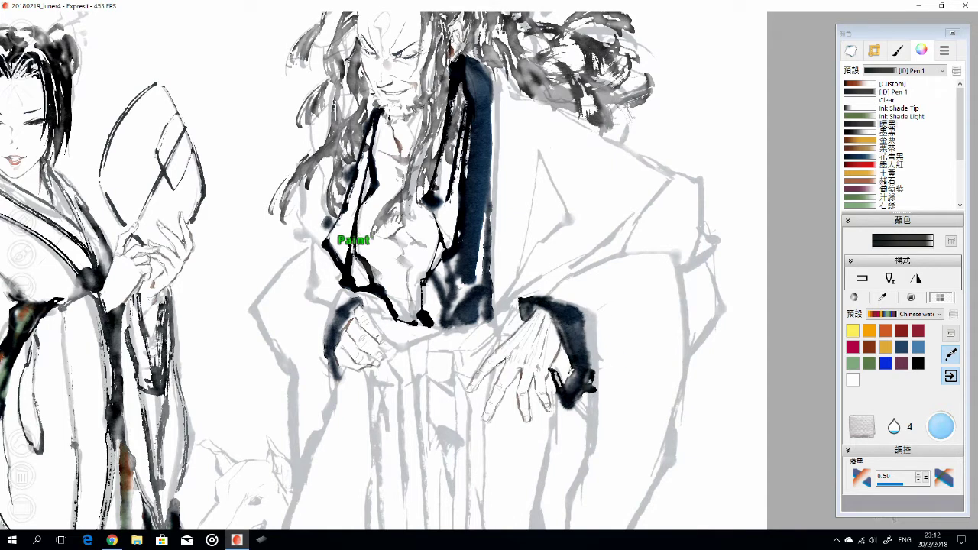
{"action": "mouse_move", "coordinate": [349, 237]}
{"action": "left_mouse_down"}
{"action": "mouse_move", "coordinate": [323, 321]}
{"action": "mouse_move", "coordinate": [336, 336]}
{"action": "left_mouse_up"}
{"action": "key", "text": "e"}
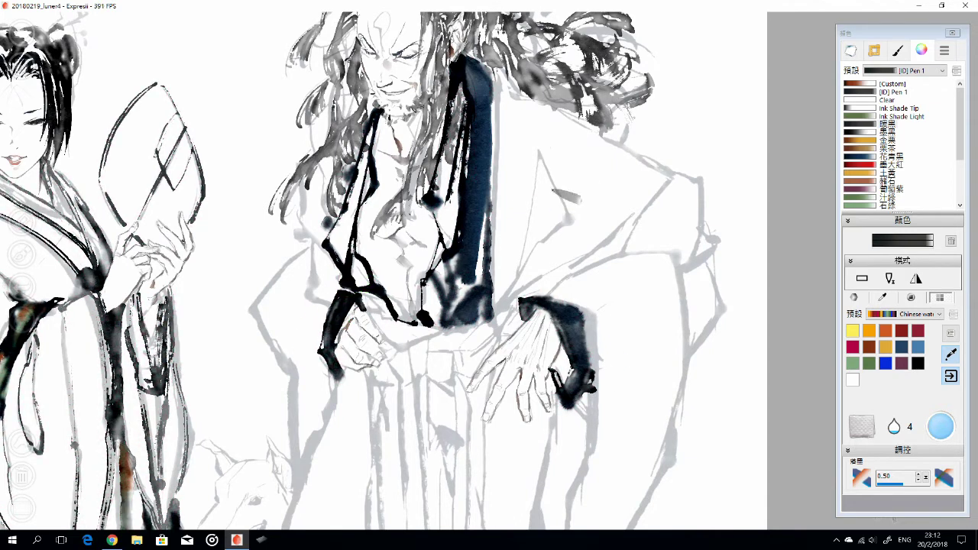
{"action": "left_click_drag", "start_coordinate": [489, 229], "coordinate": [489, 309]}
{"action": "mouse_move", "coordinate": [473, 230]}
{"action": "left_mouse_down"}
{"action": "mouse_move", "coordinate": [439, 191]}
{"action": "mouse_move", "coordinate": [424, 279]}
{"action": "mouse_move", "coordinate": [449, 130]}
{"action": "mouse_move", "coordinate": [440, 259]}
{"action": "left_mouse_up"}
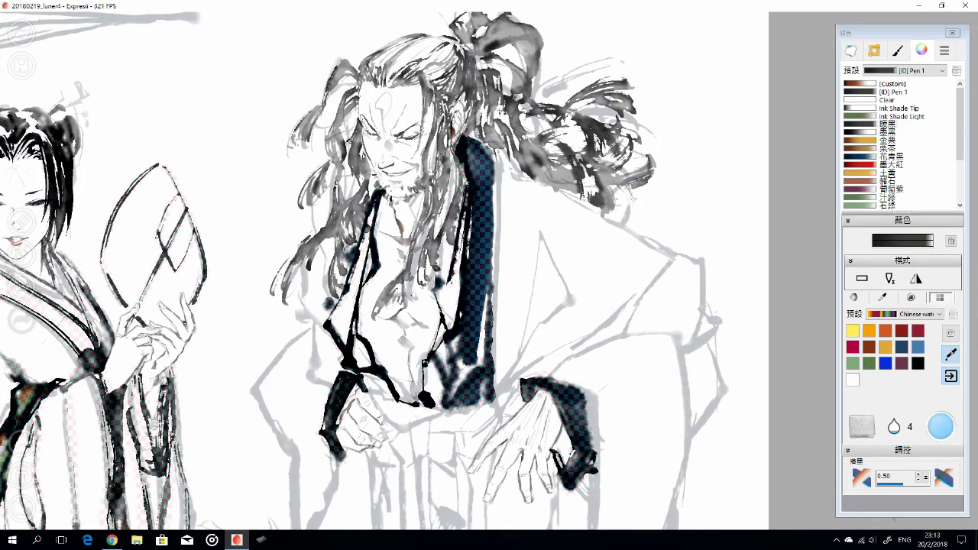
Sample the dark blue from the man's collar and darken his robe's inner front edges, undoing a stray stroke
{"action": "left_click", "coordinate": [470, 233], "text": "alt"}
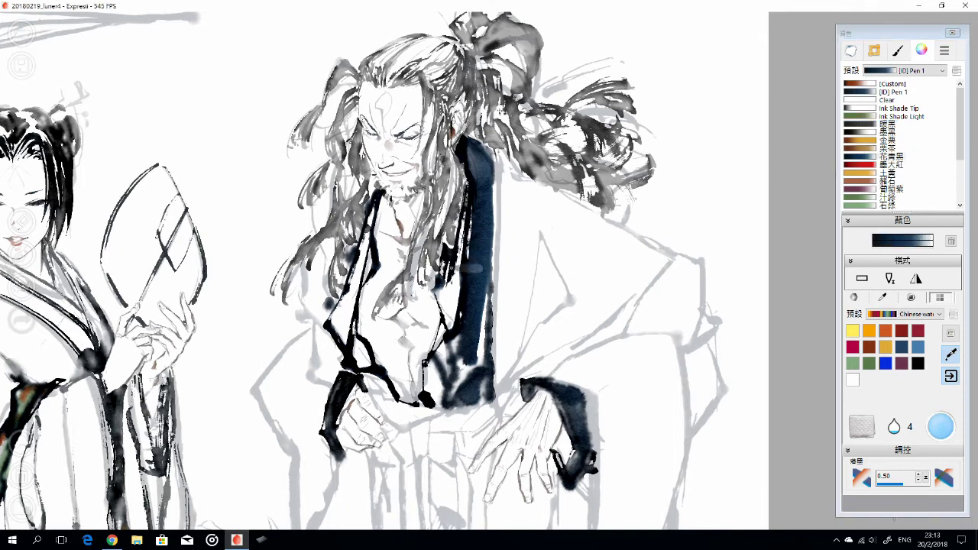
{"action": "left_click_drag", "start_coordinate": [500, 210], "coordinate": [581, 243]}
{"action": "key", "text": "ctrl+z"}
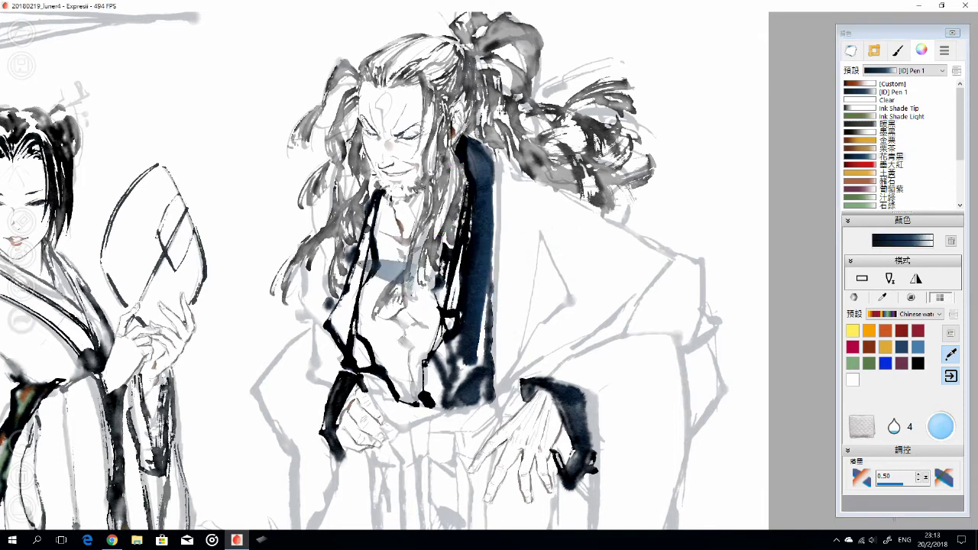
{"action": "left_click_drag", "start_coordinate": [489, 243], "coordinate": [417, 263]}
{"action": "scroll", "coordinate": [707, 107], "scroll_direction": "down", "scroll_amount": 2}
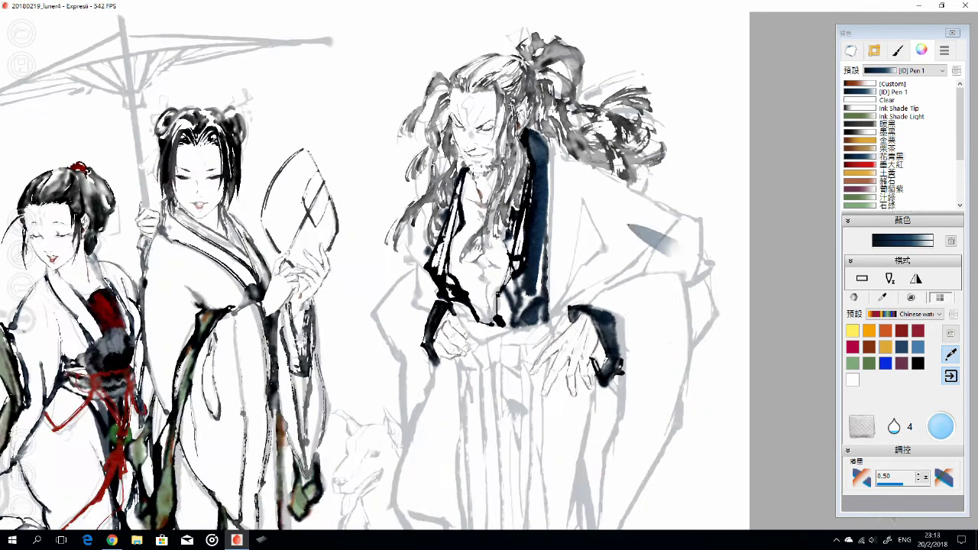
Set the ink lightness to -0.5 and the brush wetness to 9, and fill the man's opposite lapel with dark blue
{"action": "key", "text": "bracketright"}
{"action": "key", "text": "bracketright"}
{"action": "key", "text": "bracketright"}
{"action": "key", "text": "bracketright"}
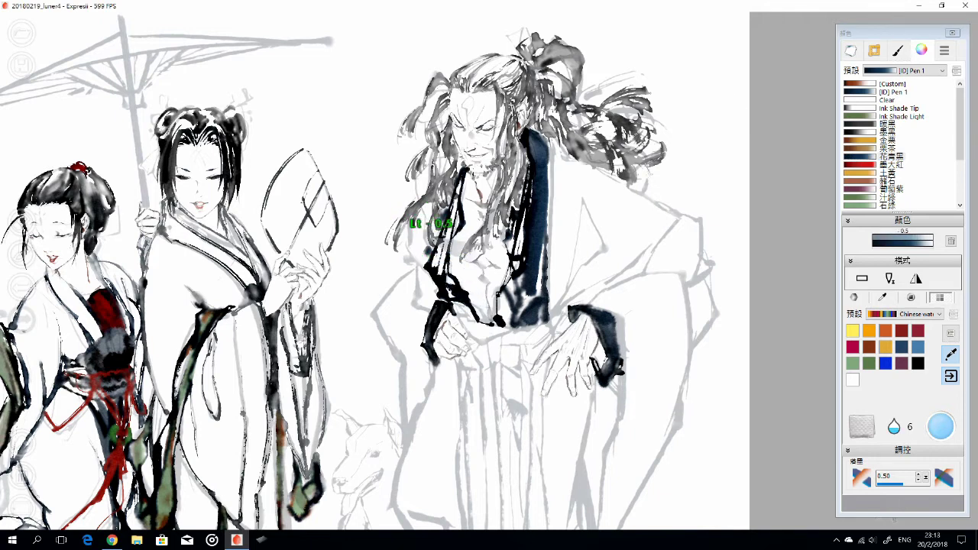
{"action": "scroll", "coordinate": [512, 138], "scroll_direction": "up", "scroll_amount": 2}
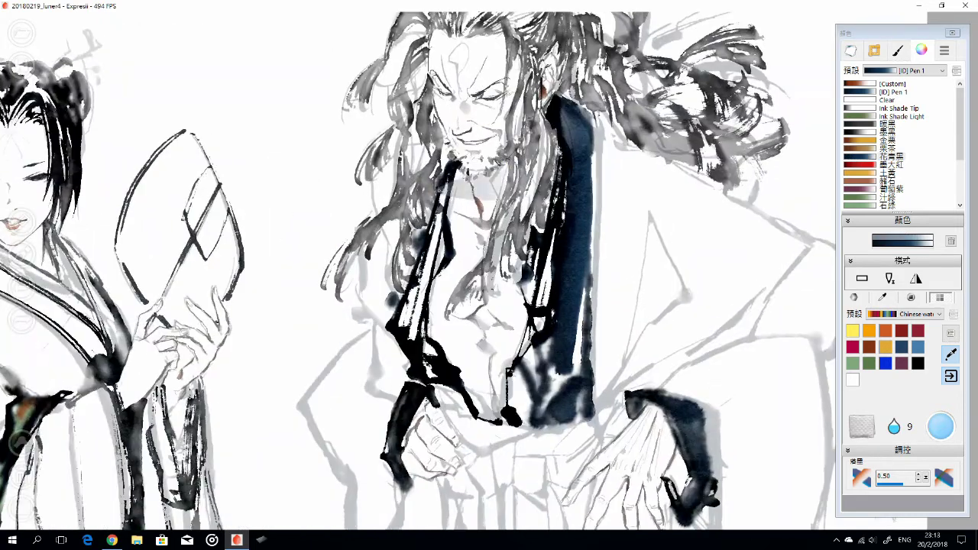
{"action": "key", "text": "bracketleft"}
{"action": "key", "text": "bracketleft"}
{"action": "key", "text": "bracketleft"}
{"action": "mouse_move", "coordinate": [444, 202]}
{"action": "left_mouse_down"}
{"action": "mouse_move", "coordinate": [408, 255]}
{"action": "mouse_move", "coordinate": [422, 269]}
{"action": "left_mouse_up"}
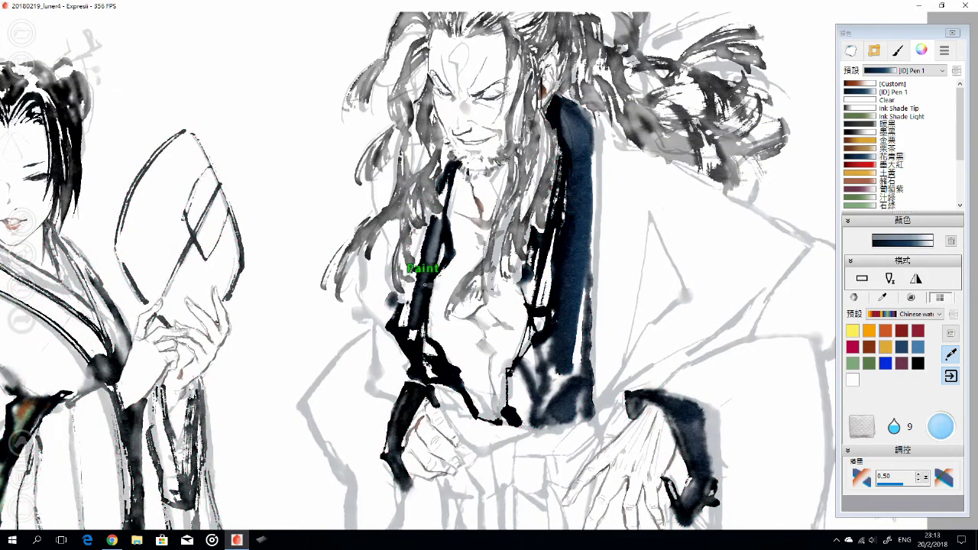
{"action": "left_click_drag", "start_coordinate": [535, 245], "coordinate": [512, 431]}
Select the Ink Shade Tip colour preset and outline the smiling girl's collar, bodice and waist
{"action": "scroll", "coordinate": [512, 432], "scroll_direction": "down", "scroll_amount": 2}
{"action": "left_click", "coordinate": [888, 156]}
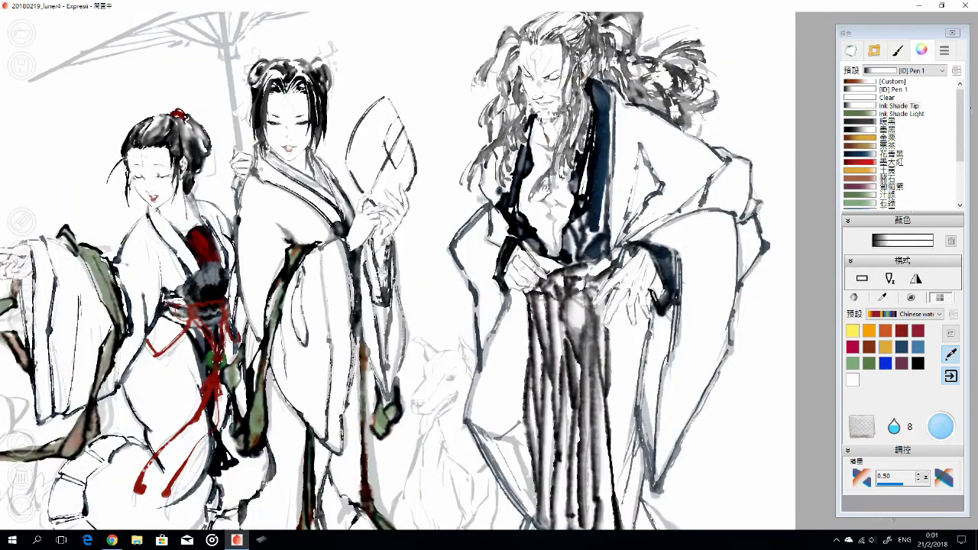
{"action": "scroll", "coordinate": [418, 271], "scroll_direction": "down", "scroll_amount": 10}
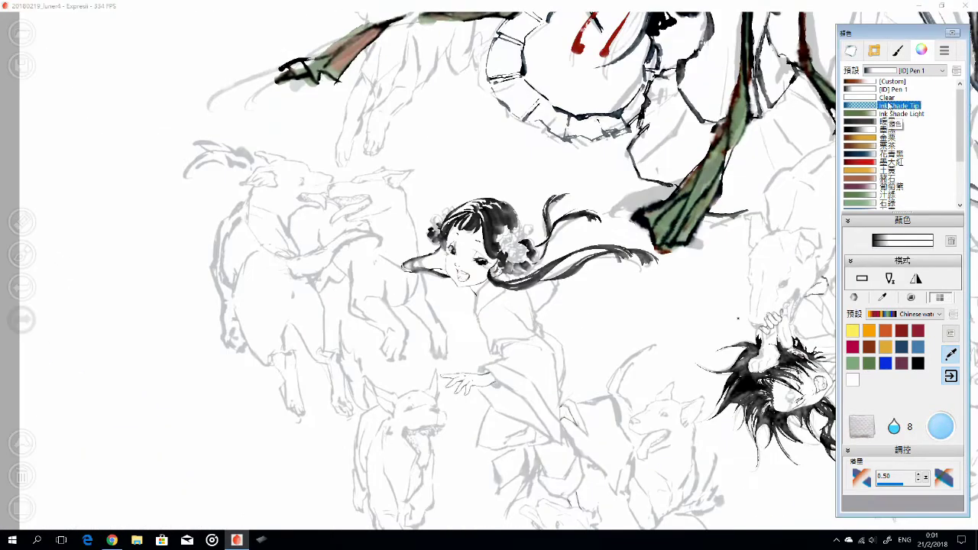
{"action": "left_click", "coordinate": [871, 114]}
{"action": "scroll", "coordinate": [487, 246], "scroll_direction": "up", "scroll_amount": 5}
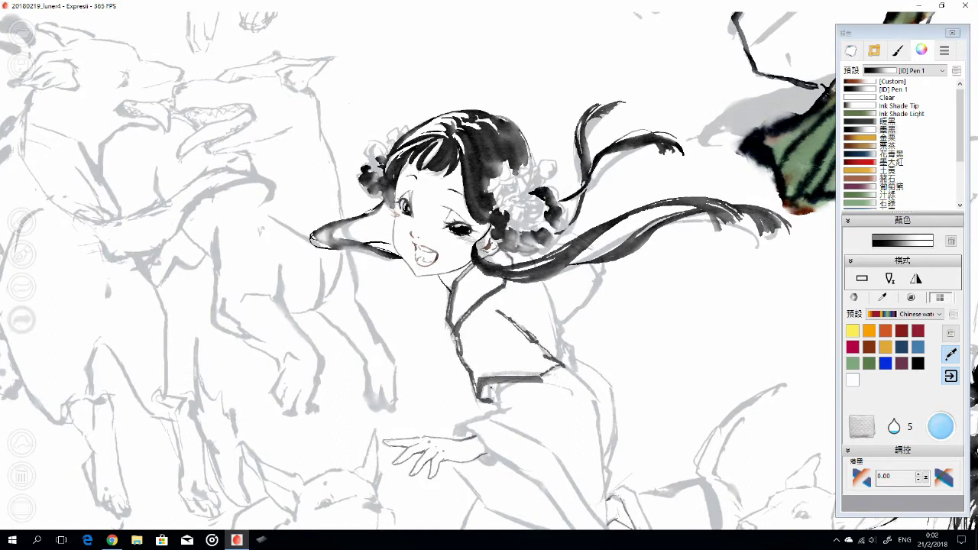
Outline the shoulder seam and sleeve opening of the fierce wild-haired figure's garment in dark blue
{"action": "scroll", "coordinate": [419, 270], "scroll_direction": "down", "scroll_amount": 3}
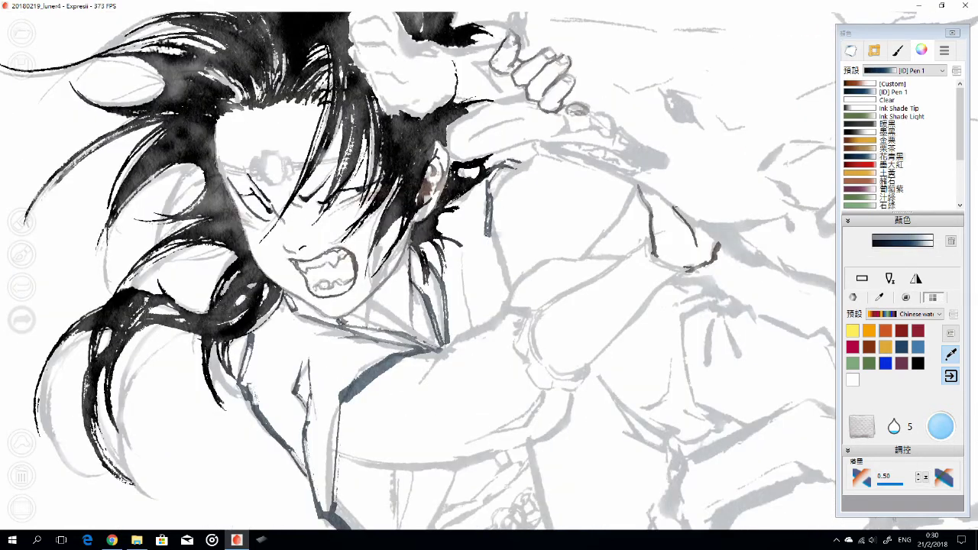
{"action": "left_click_drag", "start_coordinate": [486, 233], "coordinate": [507, 291]}
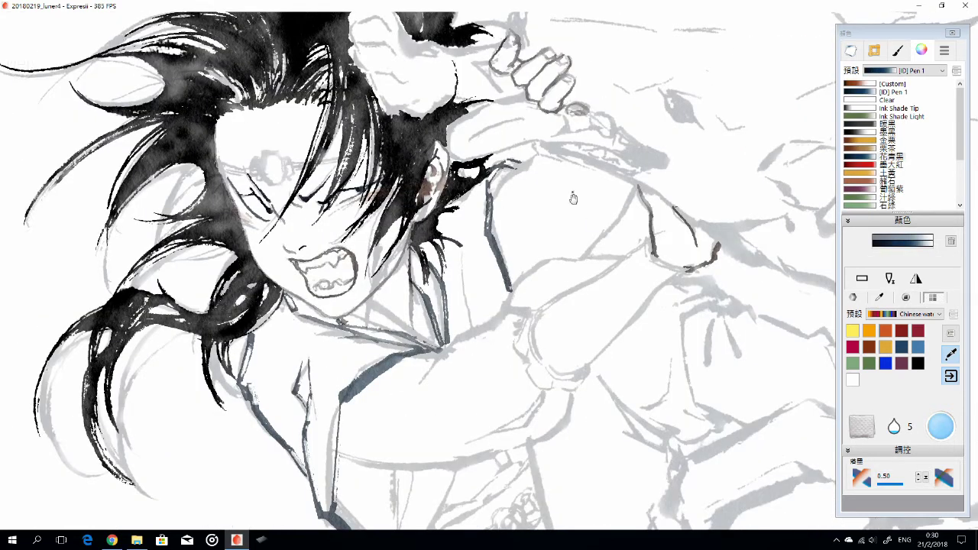
{"action": "scroll", "coordinate": [418, 271], "scroll_direction": "up", "scroll_amount": 1}
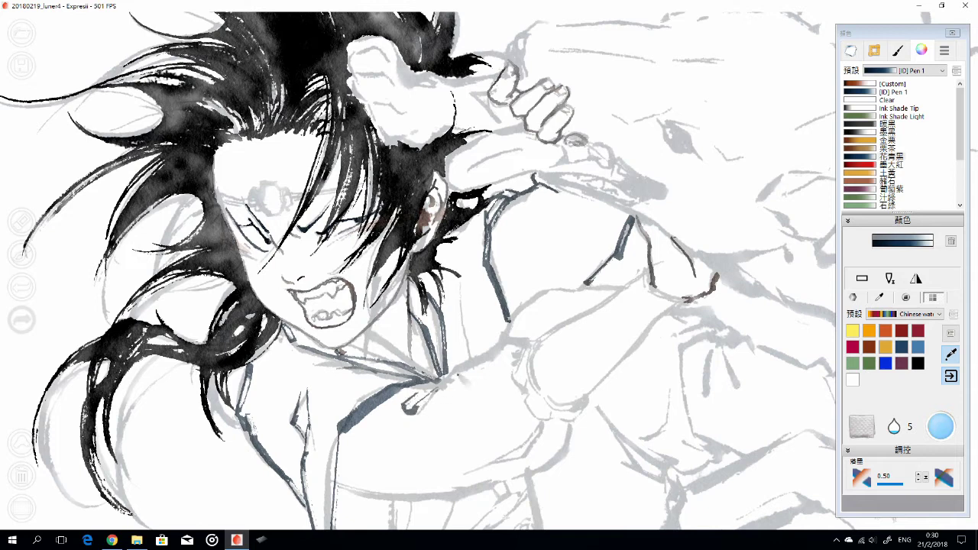
Outline the wild-haired figure's chest, outstretched sleeve with its gathered cuff, and the garment's lower edge in dark blue
{"action": "left_click_drag", "start_coordinate": [437, 382], "coordinate": [527, 350]}
{"action": "scroll", "coordinate": [419, 271], "scroll_direction": "down", "scroll_amount": 3}
{"action": "left_click_drag", "start_coordinate": [352, 390], "coordinate": [519, 376]}
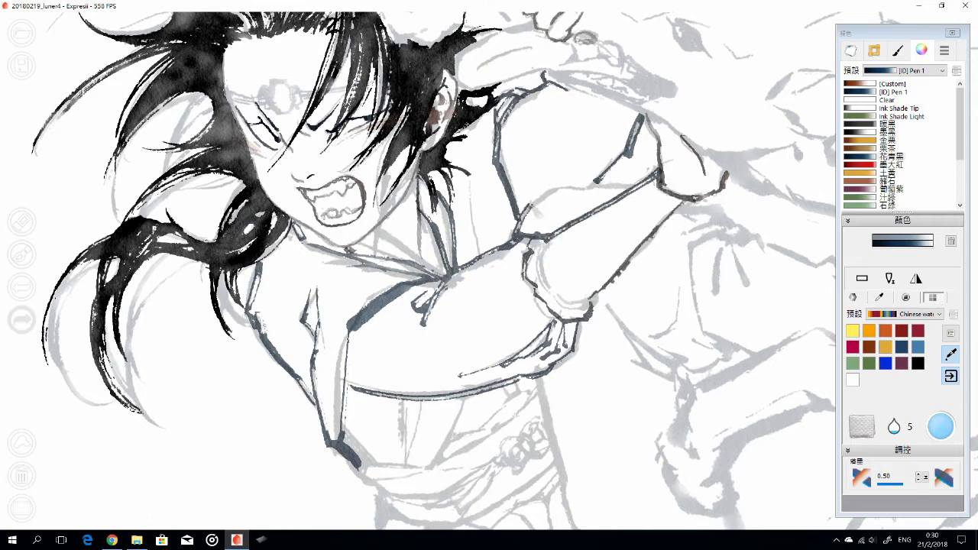
{"action": "scroll", "coordinate": [418, 270], "scroll_direction": "down", "scroll_amount": 2}
{"action": "scroll", "coordinate": [418, 271], "scroll_direction": "right", "scroll_amount": 4}
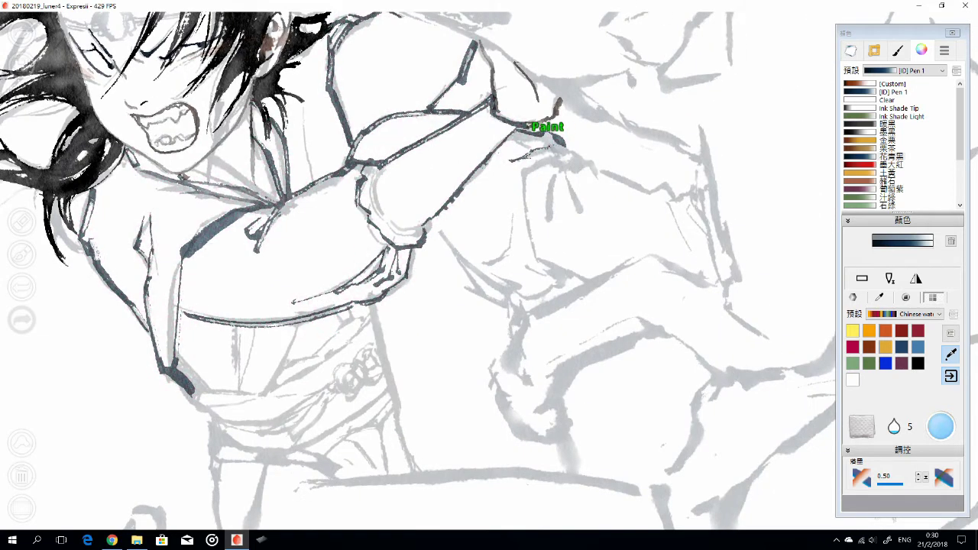
Outline the hanging cloth and its folded hem beyond the wild-haired figure's outstretched arm in dark blue
{"action": "left_click_drag", "start_coordinate": [526, 170], "coordinate": [543, 264]}
{"action": "key", "text": "ctrl+z"}
{"action": "left_click_drag", "start_coordinate": [431, 221], "coordinate": [510, 298]}
{"action": "left_click_drag", "start_coordinate": [489, 218], "coordinate": [518, 285]}
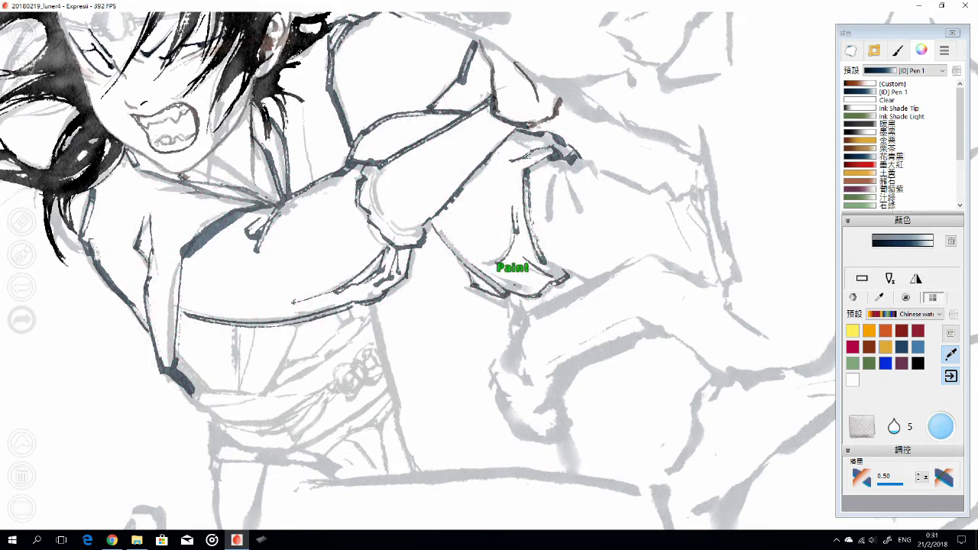
{"action": "scroll", "coordinate": [511, 260], "scroll_direction": "down", "scroll_amount": 1}
{"action": "scroll", "coordinate": [512, 260], "scroll_direction": "right", "scroll_amount": 1}
{"action": "left_click_drag", "start_coordinate": [467, 202], "coordinate": [504, 252]}
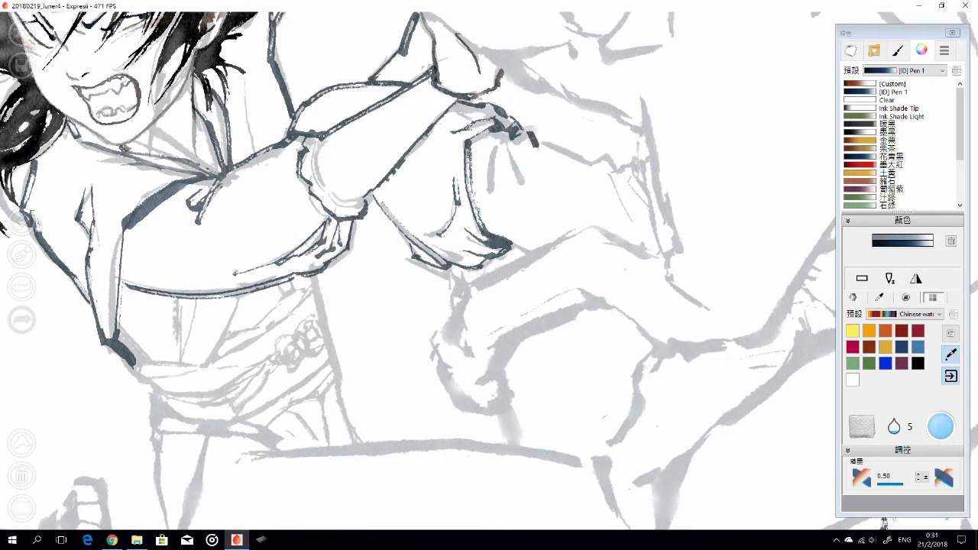
Extend the dark blue outline along the cloth's upper edge to its pleated end beyond the wild-haired figure's arm
{"action": "left_click_drag", "start_coordinate": [526, 135], "coordinate": [615, 169]}
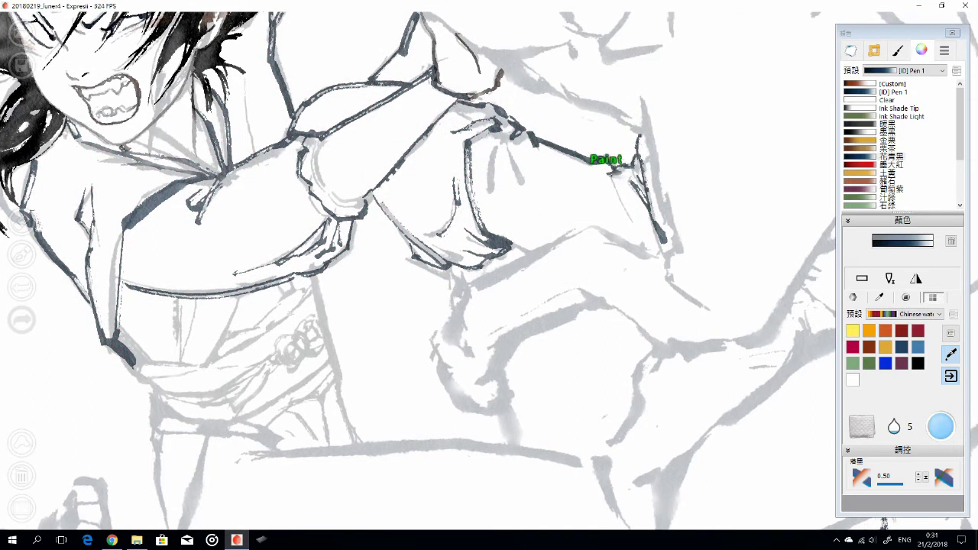
{"action": "left_click_drag", "start_coordinate": [611, 172], "coordinate": [652, 231]}
{"action": "scroll", "coordinate": [607, 323], "scroll_direction": "down", "scroll_amount": 1}
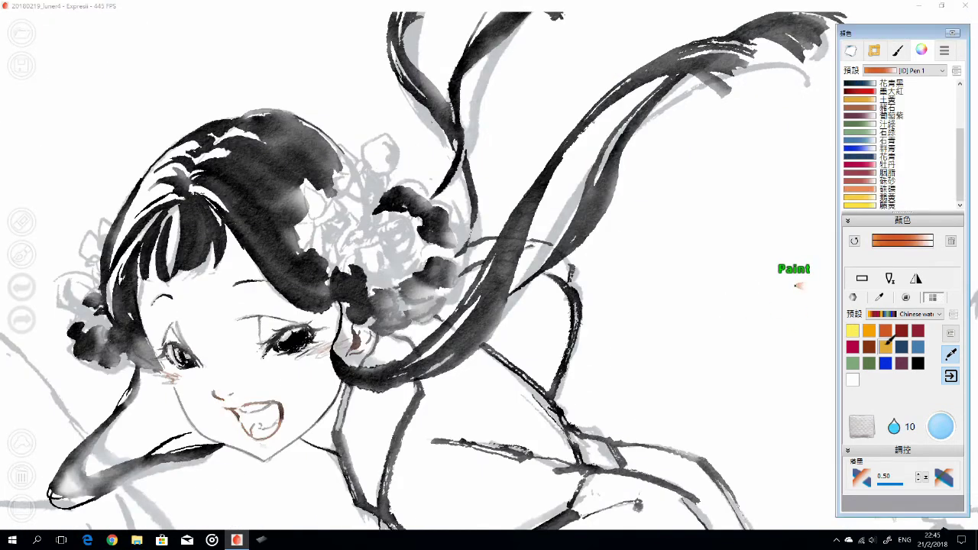
{"action": "left_click_drag", "start_coordinate": [378, 235], "coordinate": [385, 233]}
{"action": "key", "text": "ctrl+z"}
{"action": "left_click", "coordinate": [377, 164]}
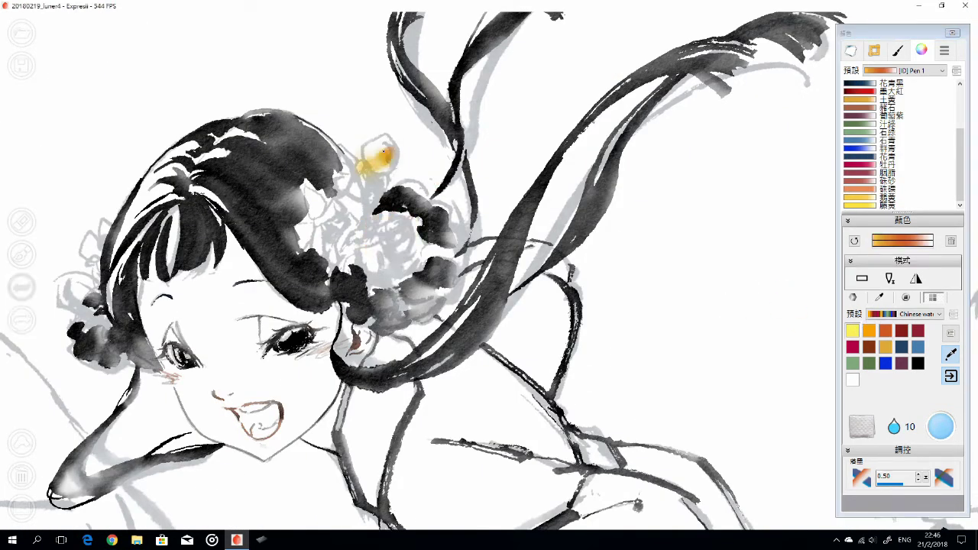
{"action": "key", "text": "ctrl+z"}
Paint the round flower ornaments on both sides of the smiling girl's hair in amber and golden yellow
{"action": "left_click", "coordinate": [851, 50]}
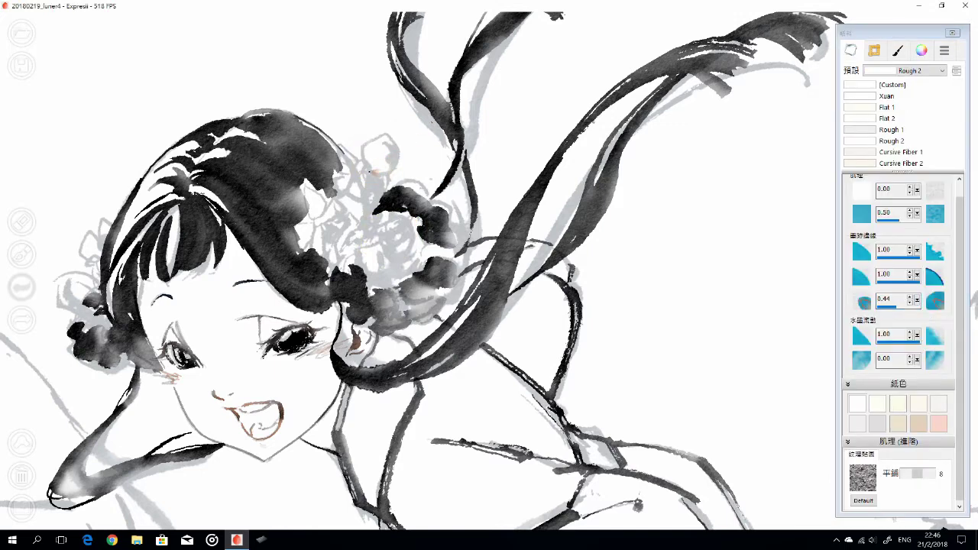
{"action": "left_click", "coordinate": [380, 154]}
{"action": "mouse_move", "coordinate": [93, 220]}
{"action": "left_mouse_down"}
{"action": "mouse_move", "coordinate": [165, 227]}
{"action": "mouse_move", "coordinate": [162, 252]}
{"action": "left_mouse_up"}
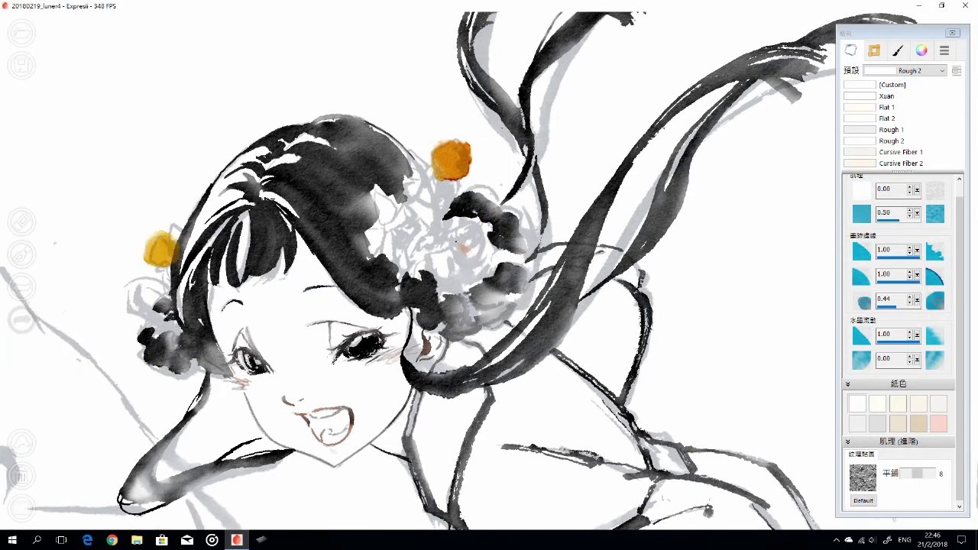
{"action": "left_click_drag", "start_coordinate": [452, 235], "coordinate": [462, 239]}
Select the 墨大紅 colour preset and paint small dark red buds and a stem around the yellow ornaments on both sides
{"action": "left_click", "coordinate": [922, 51]}
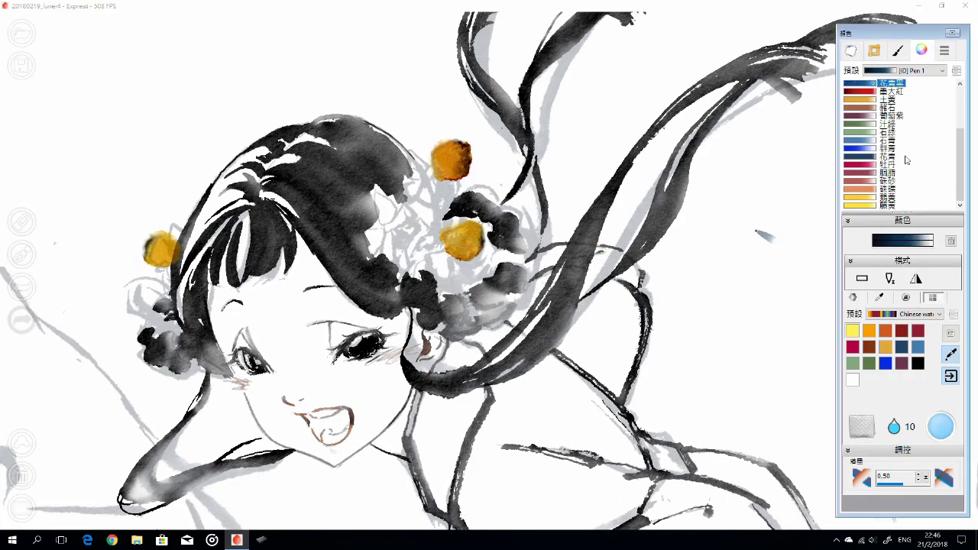
{"action": "left_click", "coordinate": [890, 91]}
{"action": "left_click_drag", "start_coordinate": [462, 218], "coordinate": [394, 266]}
{"action": "key", "text": "ctrl+z"}
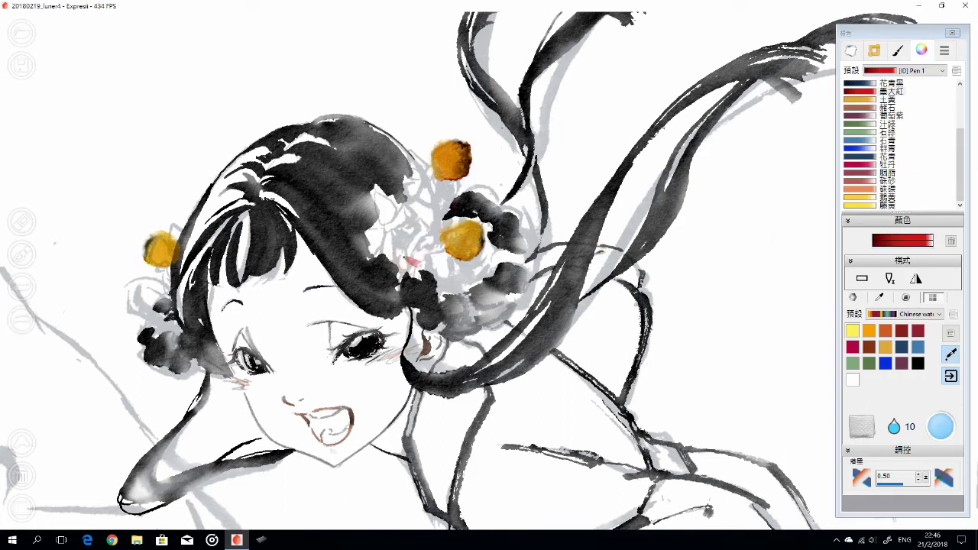
{"action": "left_click_drag", "start_coordinate": [445, 188], "coordinate": [395, 260]}
{"action": "left_click_drag", "start_coordinate": [412, 168], "coordinate": [441, 205]}
{"action": "left_click_drag", "start_coordinate": [177, 217], "coordinate": [165, 278]}
{"action": "left_click_drag", "start_coordinate": [382, 197], "coordinate": [391, 246]}
{"action": "key", "text": "ctrl+z"}
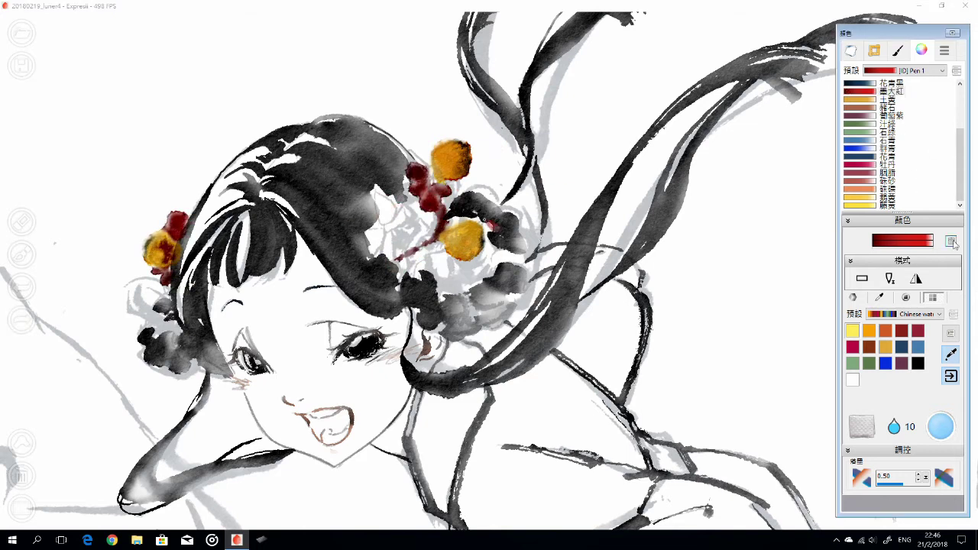
Paint magenta blossoms beside the dark red buds on both sides of the girl's hair
{"action": "left_click", "coordinate": [852, 346]}
{"action": "mouse_move", "coordinate": [397, 195]}
{"action": "left_mouse_down"}
{"action": "mouse_move", "coordinate": [386, 205]}
{"action": "mouse_move", "coordinate": [394, 246]}
{"action": "left_mouse_up"}
{"action": "mouse_move", "coordinate": [164, 276]}
{"action": "left_mouse_down"}
{"action": "mouse_move", "coordinate": [141, 289]}
{"action": "mouse_move", "coordinate": [165, 317]}
{"action": "left_mouse_up"}
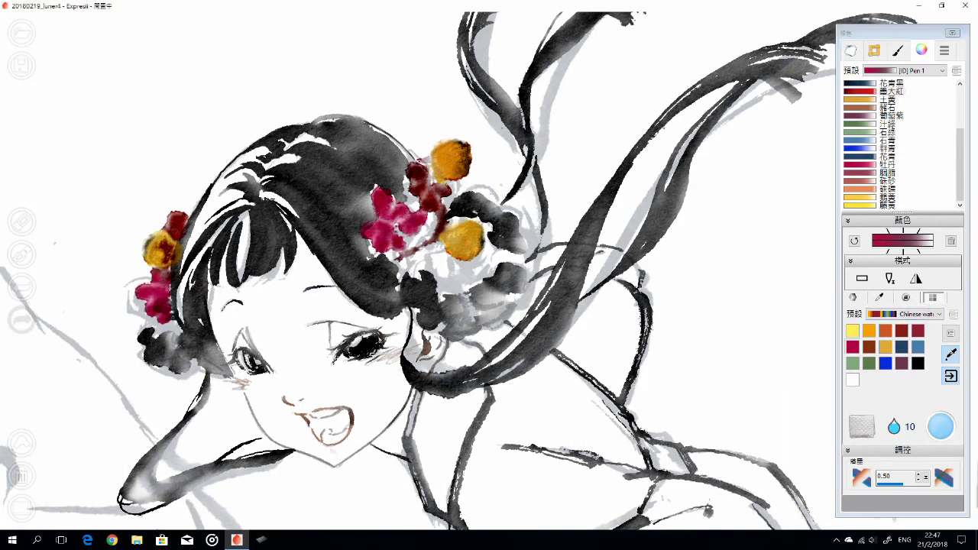
Paint an orange round bloom on the outer side of the magenta blossom at the girl's far temple
{"action": "left_click", "coordinate": [885, 330]}
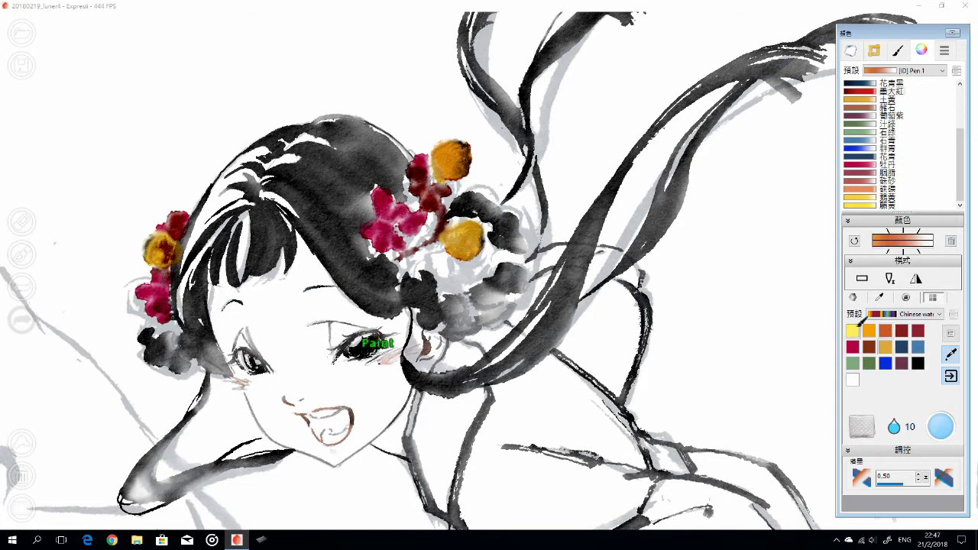
{"action": "left_click_drag", "start_coordinate": [134, 285], "coordinate": [137, 304]}
{"action": "left_click_drag", "start_coordinate": [588, 328], "coordinate": [616, 310]}
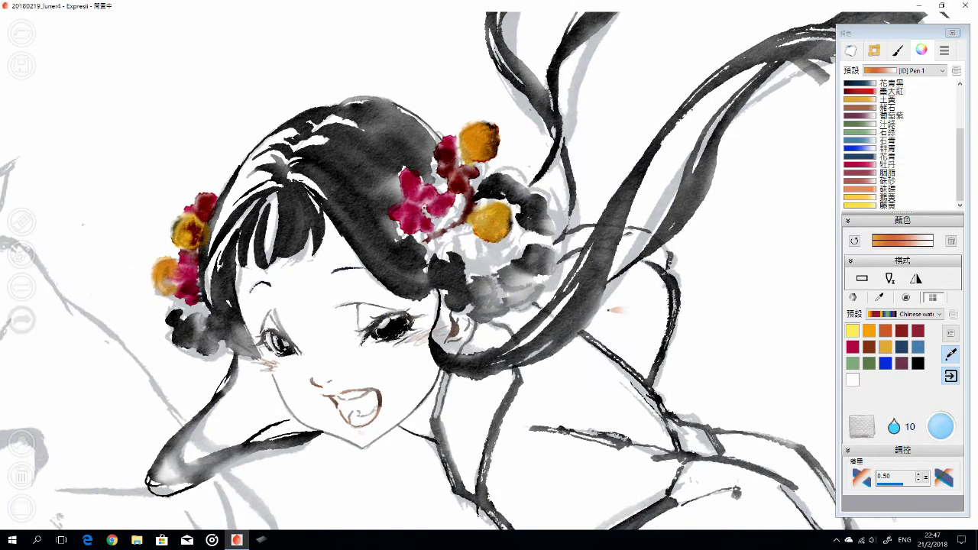
Add dark red 墨大紅 buds around the lower yellow ornament in the girl's near-side hair flowers
{"action": "left_click", "coordinate": [859, 91]}
{"action": "left_click_drag", "start_coordinate": [472, 224], "coordinate": [459, 245]}
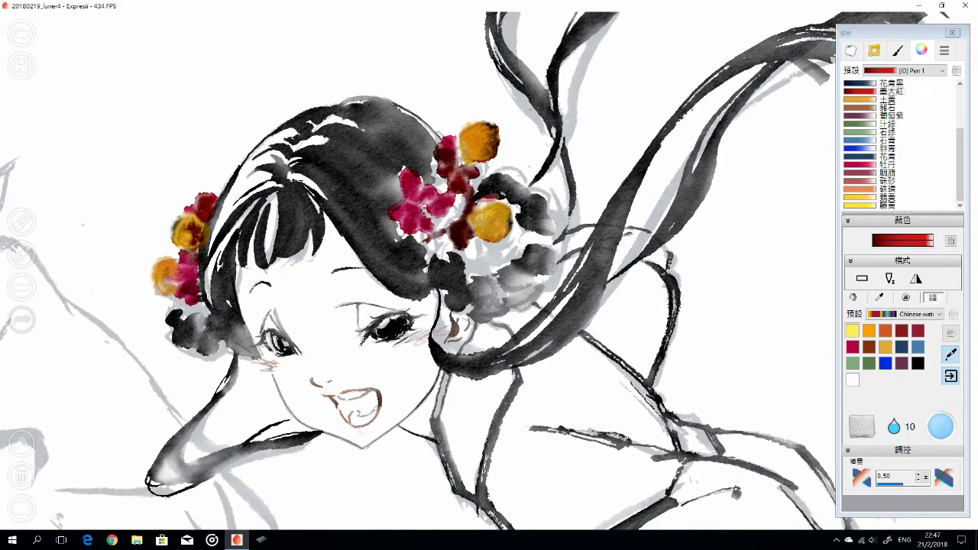
{"action": "mouse_move", "coordinate": [489, 176]}
{"action": "left_mouse_down"}
{"action": "mouse_move", "coordinate": [450, 225]}
{"action": "mouse_move", "coordinate": [469, 253]}
{"action": "mouse_move", "coordinate": [550, 244]}
{"action": "left_mouse_up"}
Bring the lowest layer to the top of the stack and paint black into the curls beneath the girl's hair flowers
{"action": "scroll", "coordinate": [582, 262], "scroll_direction": "down", "scroll_amount": 6}
{"action": "scroll", "coordinate": [494, 275], "scroll_direction": "up", "scroll_amount": 5}
{"action": "left_click", "coordinate": [874, 50]}
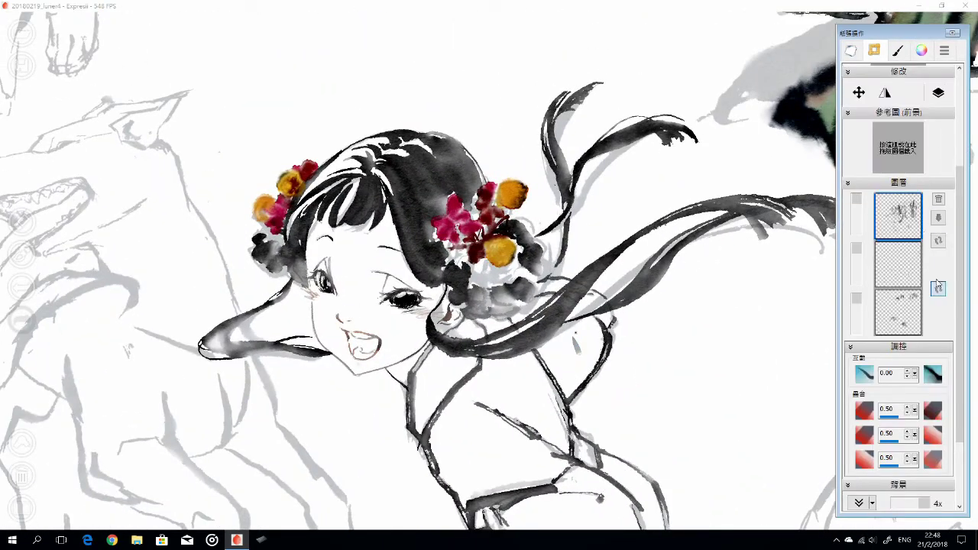
{"action": "left_click", "coordinate": [938, 287]}
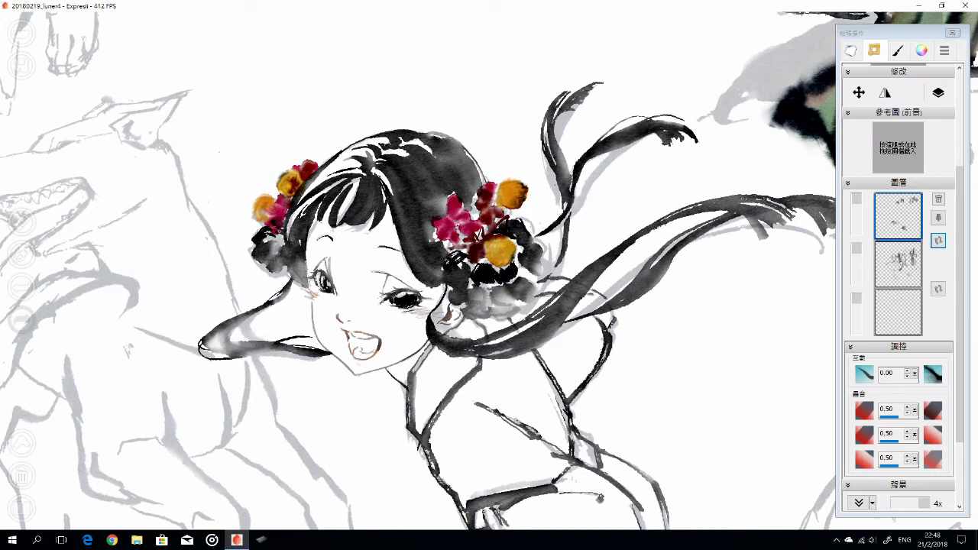
{"action": "mouse_move", "coordinate": [485, 252]}
{"action": "left_mouse_down"}
{"action": "mouse_move", "coordinate": [522, 257]}
{"action": "mouse_move", "coordinate": [576, 290]}
{"action": "left_mouse_up"}
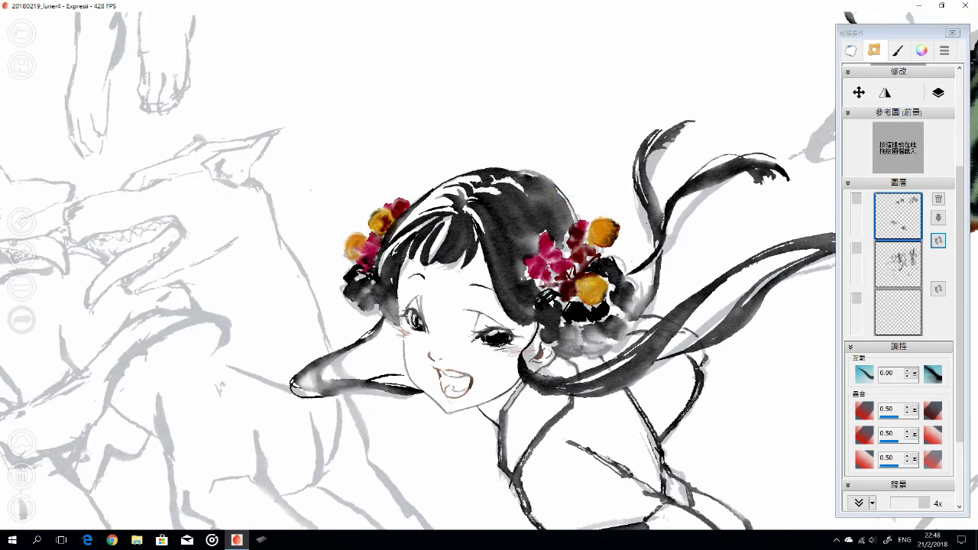
{"action": "mouse_move", "coordinate": [581, 290]}
{"action": "left_mouse_down"}
{"action": "mouse_move", "coordinate": [515, 244]}
{"action": "mouse_move", "coordinate": [515, 277]}
{"action": "left_mouse_up"}
{"action": "scroll", "coordinate": [634, 374], "scroll_direction": "up", "scroll_amount": 3}
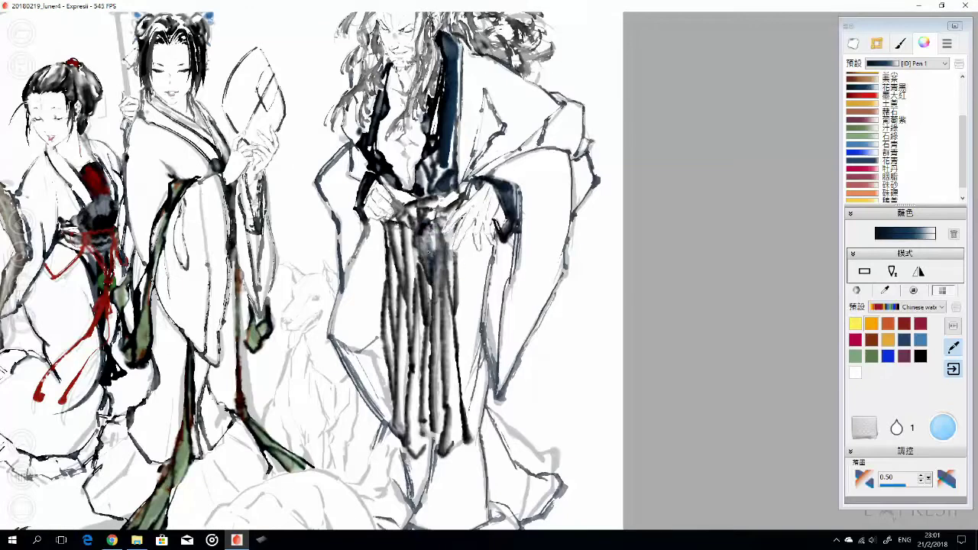
Paint dark blue vertical strokes along the pleats of the long-haired man's lower garment with the wetness at 1
{"action": "left_click_drag", "start_coordinate": [447, 275], "coordinate": [451, 443]}
{"action": "left_click_drag", "start_coordinate": [458, 302], "coordinate": [462, 432]}
{"action": "left_click_drag", "start_coordinate": [470, 359], "coordinate": [466, 447]}
{"action": "left_click_drag", "start_coordinate": [428, 294], "coordinate": [424, 443]}
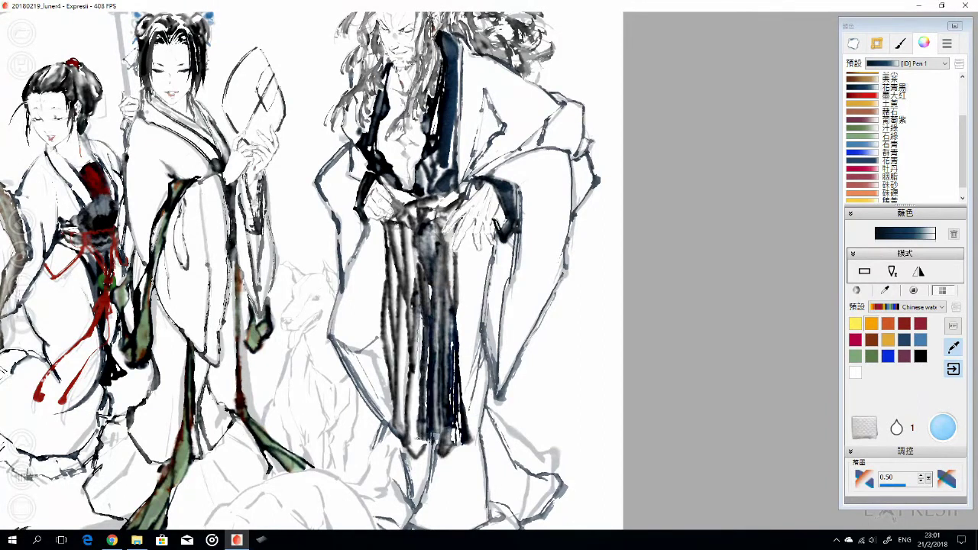
{"action": "mouse_move", "coordinate": [403, 294]}
{"action": "left_mouse_down"}
{"action": "mouse_move", "coordinate": [405, 434]}
{"action": "mouse_move", "coordinate": [394, 367]}
{"action": "left_mouse_up"}
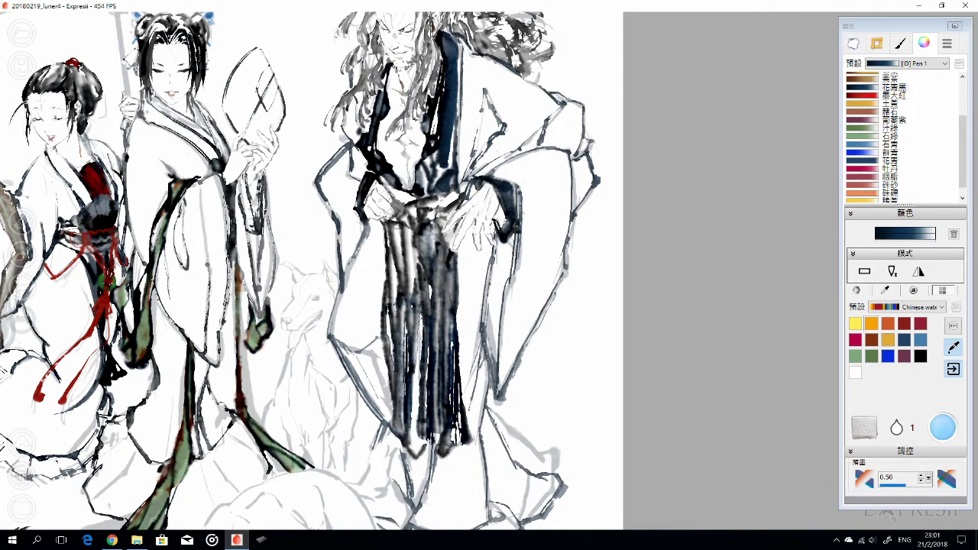
{"action": "left_click_drag", "start_coordinate": [397, 256], "coordinate": [400, 325]}
{"action": "left_click_drag", "start_coordinate": [420, 363], "coordinate": [421, 439]}
{"action": "left_click_drag", "start_coordinate": [409, 317], "coordinate": [420, 452]}
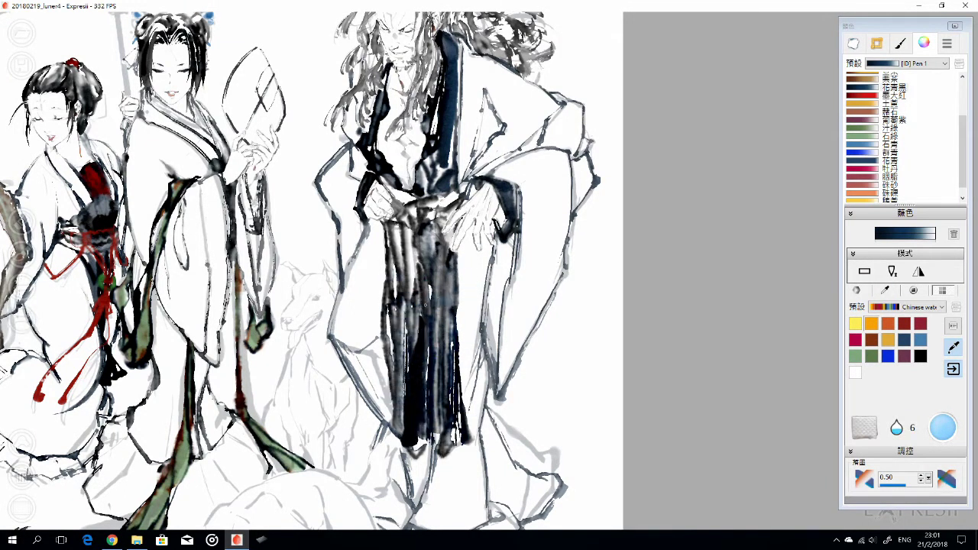
Set the wetness to 10 and the ink lightness to -0.4, and wash dark blue over the man's pleated lower garment
{"action": "left_click_drag", "start_coordinate": [405, 317], "coordinate": [413, 458]}
{"action": "left_click_drag", "start_coordinate": [428, 306], "coordinate": [432, 454]}
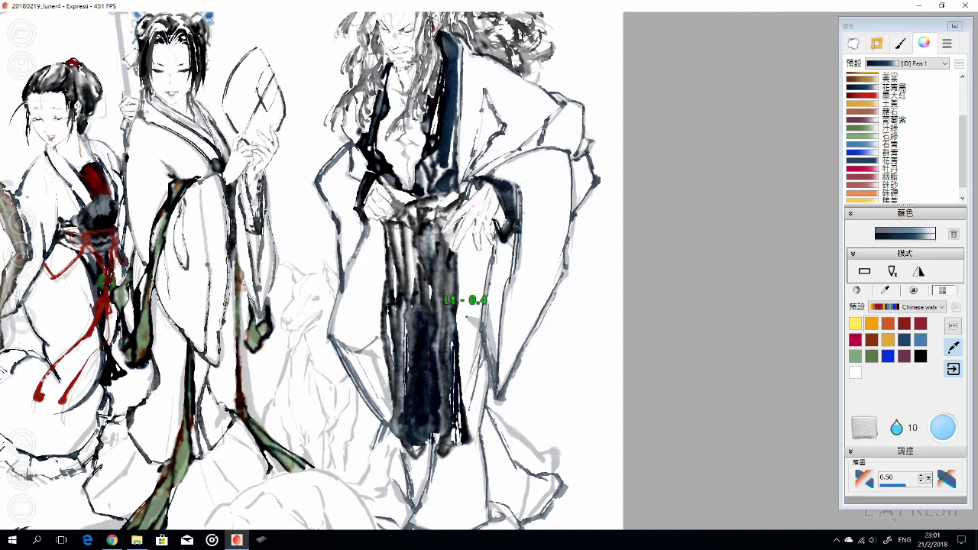
{"action": "left_click_drag", "start_coordinate": [420, 374], "coordinate": [424, 451]}
{"action": "mouse_move", "coordinate": [398, 223]}
{"action": "left_mouse_down"}
{"action": "mouse_move", "coordinate": [404, 324]}
{"action": "mouse_move", "coordinate": [399, 275]}
{"action": "left_mouse_up"}
{"action": "mouse_move", "coordinate": [388, 291]}
{"action": "left_mouse_down"}
{"action": "mouse_move", "coordinate": [392, 435]}
{"action": "mouse_move", "coordinate": [397, 405]}
{"action": "left_mouse_up"}
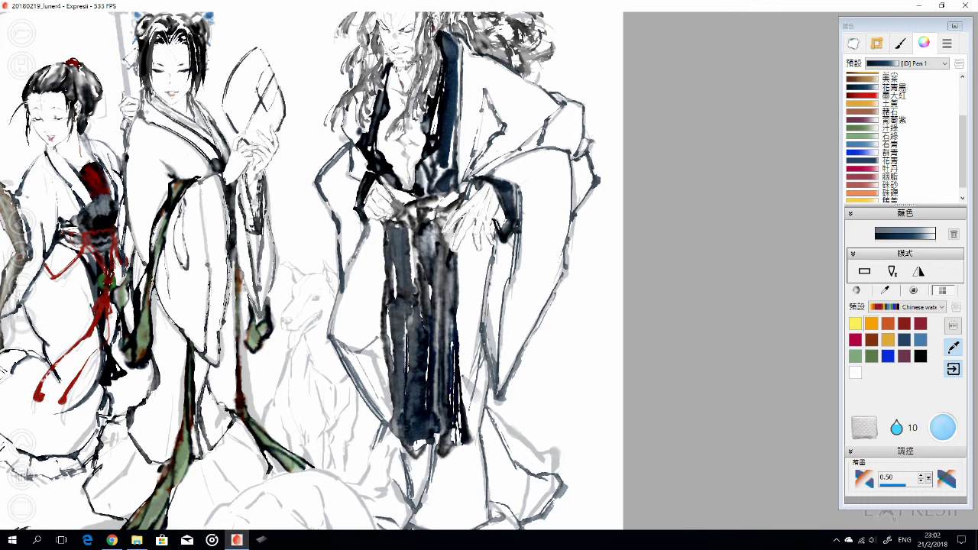
{"action": "left_click_drag", "start_coordinate": [432, 260], "coordinate": [469, 243]}
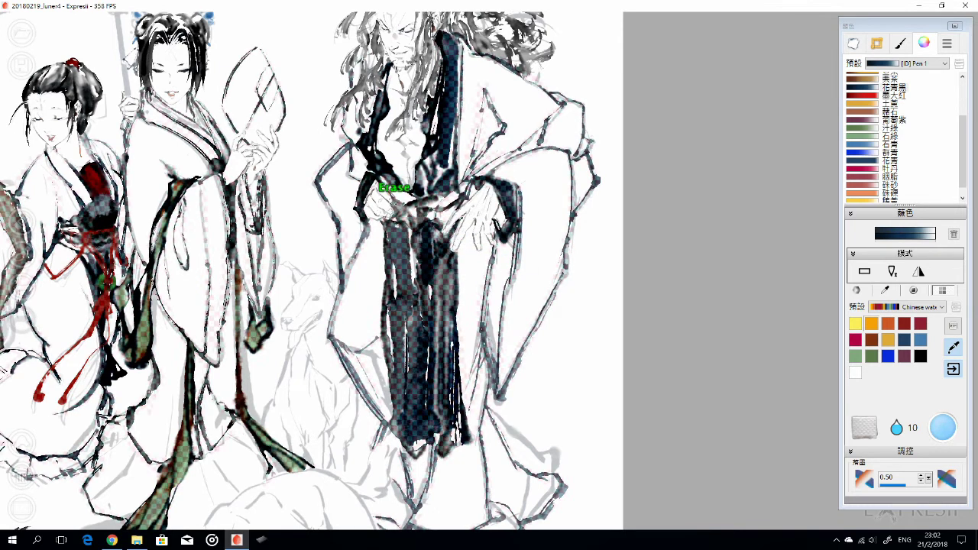
Erase the stray ink around the long-haired man's waist sash and hands
{"action": "mouse_move", "coordinate": [428, 214]}
{"action": "left_mouse_down"}
{"action": "mouse_move", "coordinate": [469, 232]}
{"action": "mouse_move", "coordinate": [419, 240]}
{"action": "left_mouse_up"}
{"action": "scroll", "coordinate": [496, 201], "scroll_direction": "up", "scroll_amount": 3}
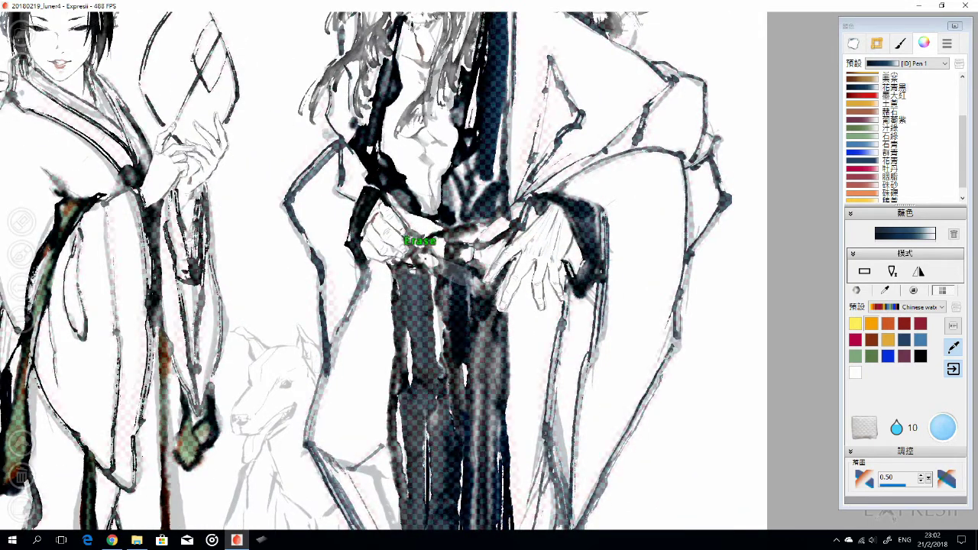
{"action": "scroll", "coordinate": [588, 218], "scroll_direction": "down", "scroll_amount": 5}
{"action": "scroll", "coordinate": [592, 203], "scroll_direction": "up", "scroll_amount": 4}
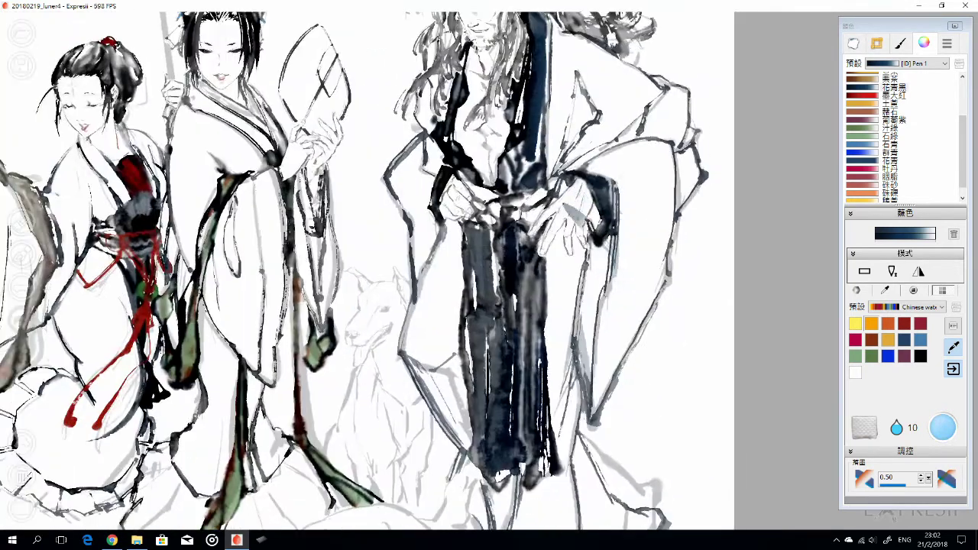
Paint the man's waist sash and inner cuff in blue-black, setting the wetness to 3 and the ink lightness to +0.4
{"action": "scroll", "coordinate": [902, 136], "scroll_direction": "up", "scroll_amount": 3}
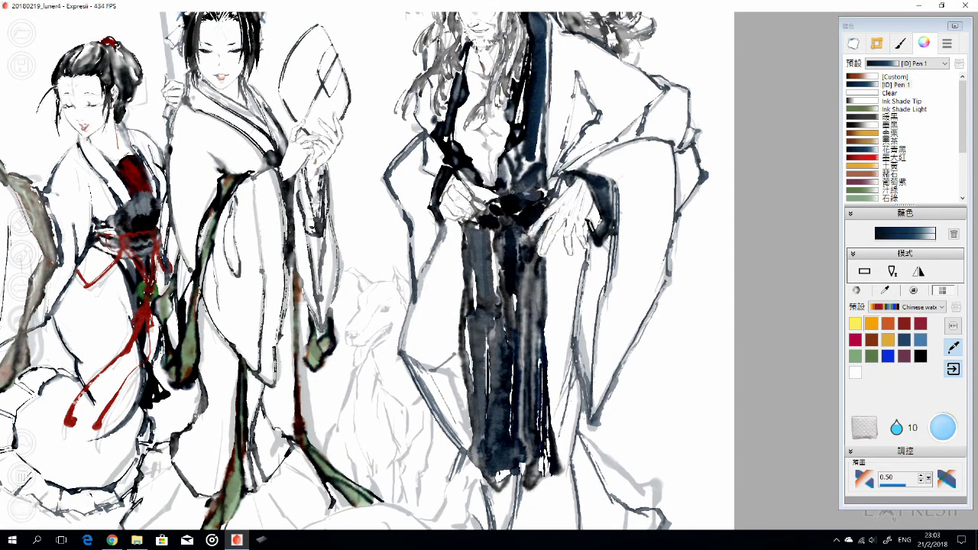
{"action": "scroll", "coordinate": [581, 194], "scroll_direction": "down", "scroll_amount": 4}
{"action": "scroll", "coordinate": [581, 193], "scroll_direction": "up", "scroll_amount": 4}
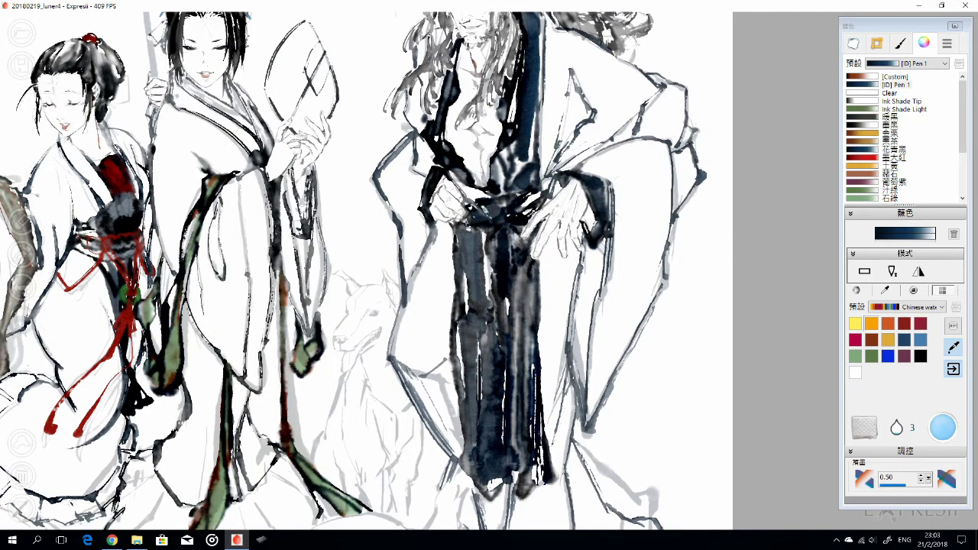
{"action": "scroll", "coordinate": [367, 267], "scroll_direction": "down", "scroll_amount": 2}
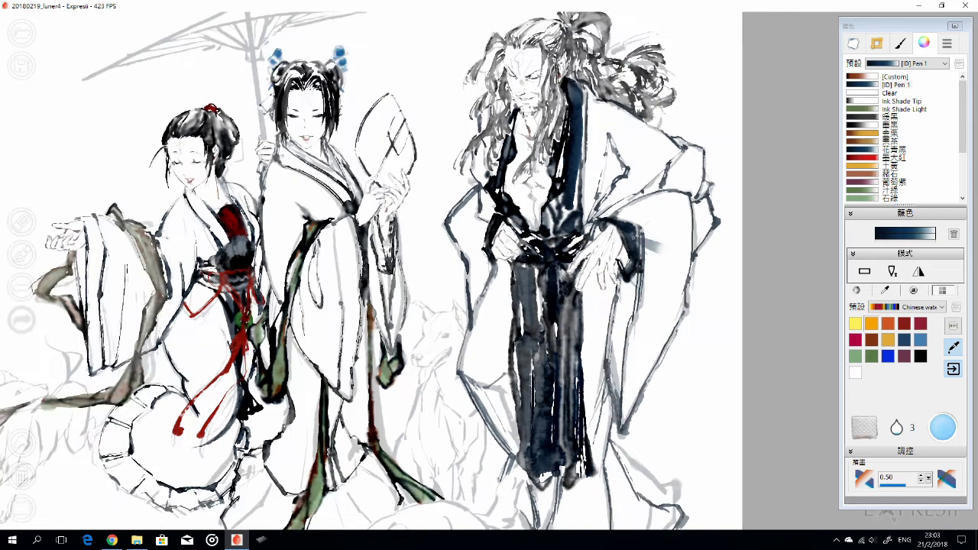
{"action": "scroll", "coordinate": [622, 252], "scroll_direction": "up", "scroll_amount": 1}
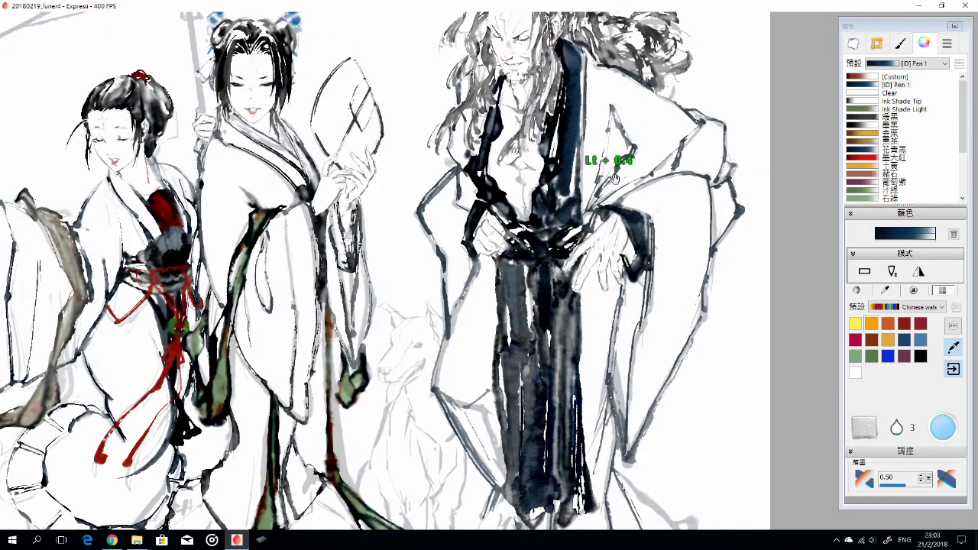
{"action": "scroll", "coordinate": [550, 206], "scroll_direction": "up", "scroll_amount": 1}
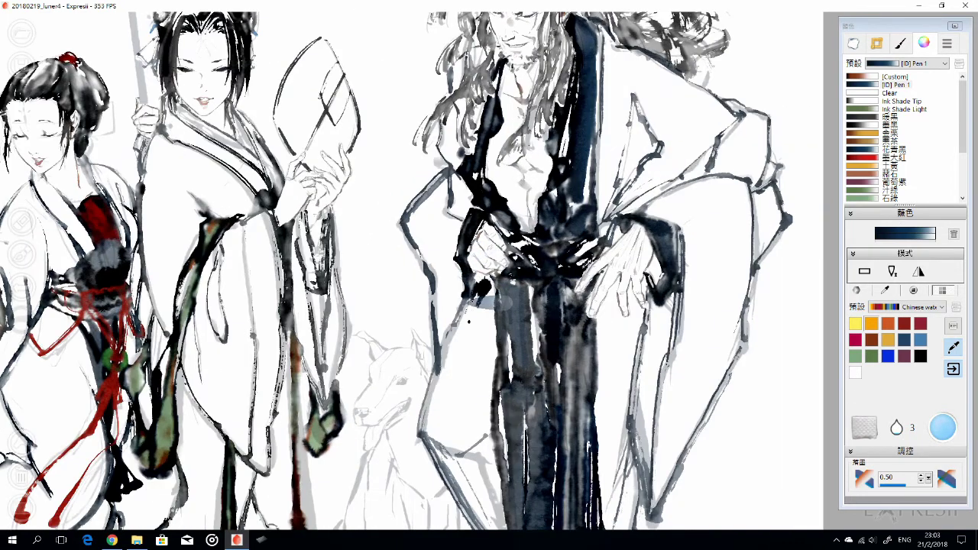
{"action": "scroll", "coordinate": [737, 135], "scroll_direction": "down", "scroll_amount": 2}
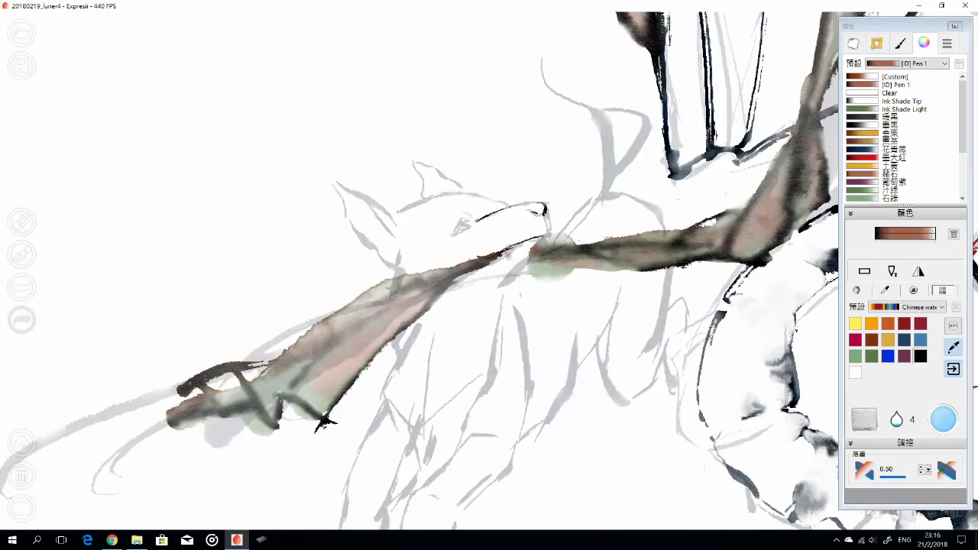
Ink the dog's jaw and eye in black, and outline the top of its head and both ears in brown
{"action": "left_click_drag", "start_coordinate": [540, 241], "coordinate": [504, 284]}
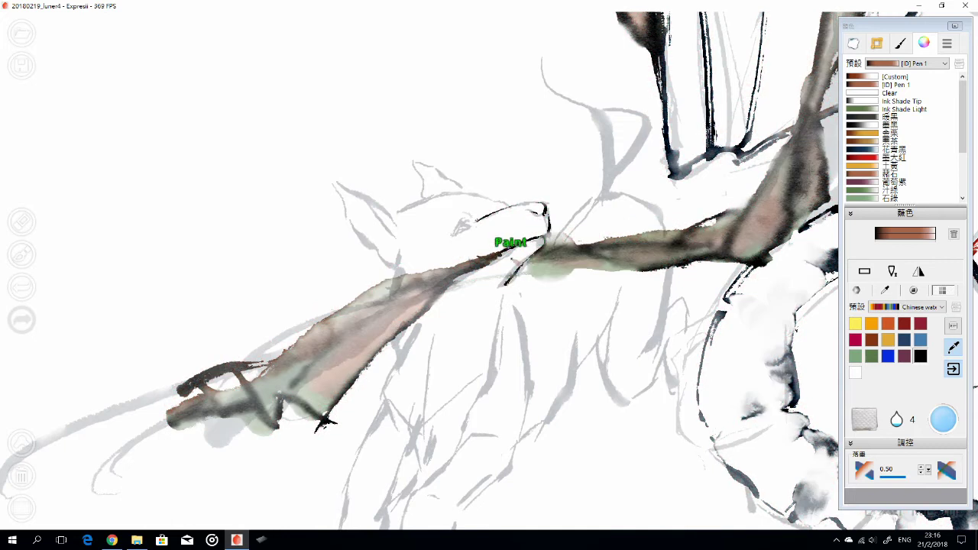
{"action": "key", "text": "e"}
{"action": "key", "text": "e"}
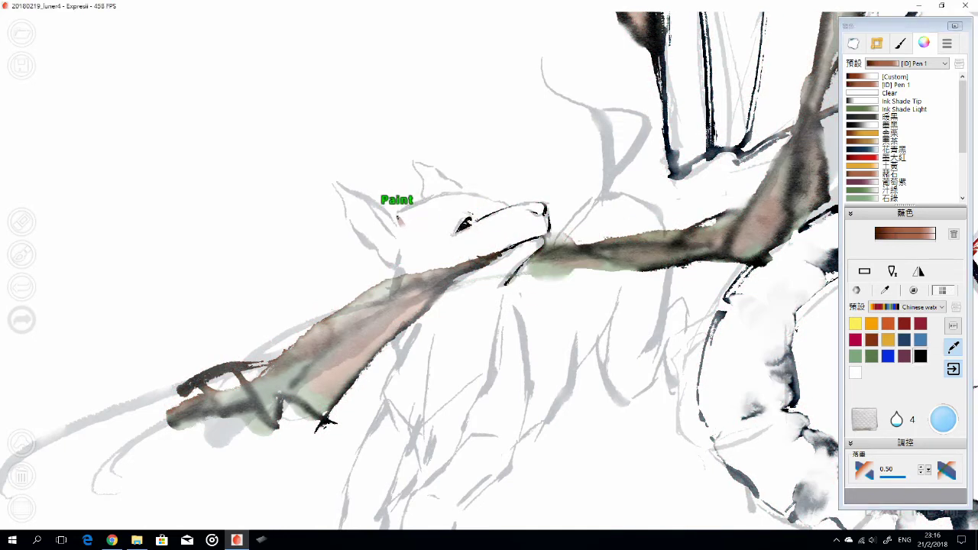
{"action": "left_click_drag", "start_coordinate": [397, 216], "coordinate": [483, 197]}
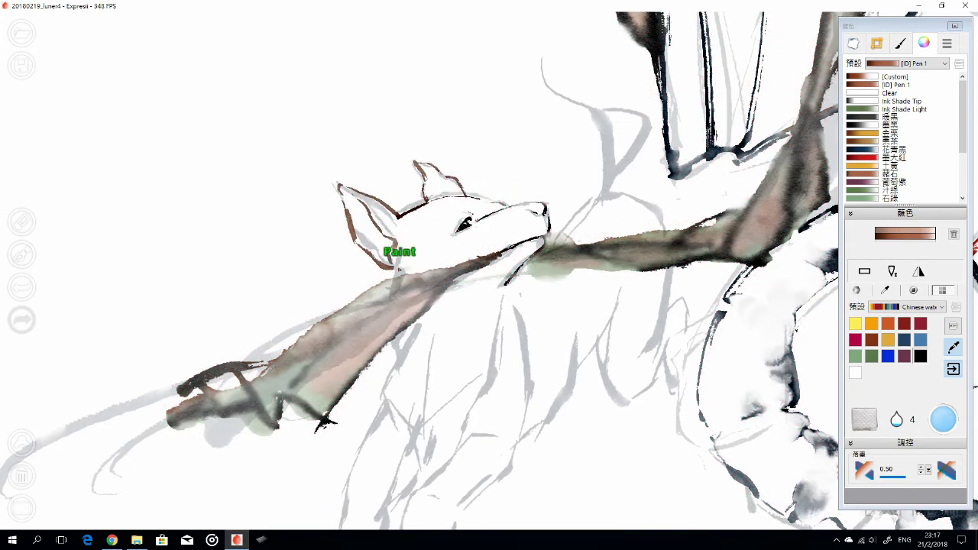
Set the ink lightness to -0.6 and outline the upper dog's chest in brown beneath the trailing scarf
{"action": "left_click_drag", "start_coordinate": [404, 251], "coordinate": [457, 206]}
{"action": "mouse_move", "coordinate": [472, 279]}
{"action": "left_mouse_down"}
{"action": "mouse_move", "coordinate": [452, 352]}
{"action": "mouse_move", "coordinate": [464, 244]}
{"action": "mouse_move", "coordinate": [481, 320]}
{"action": "left_mouse_up"}
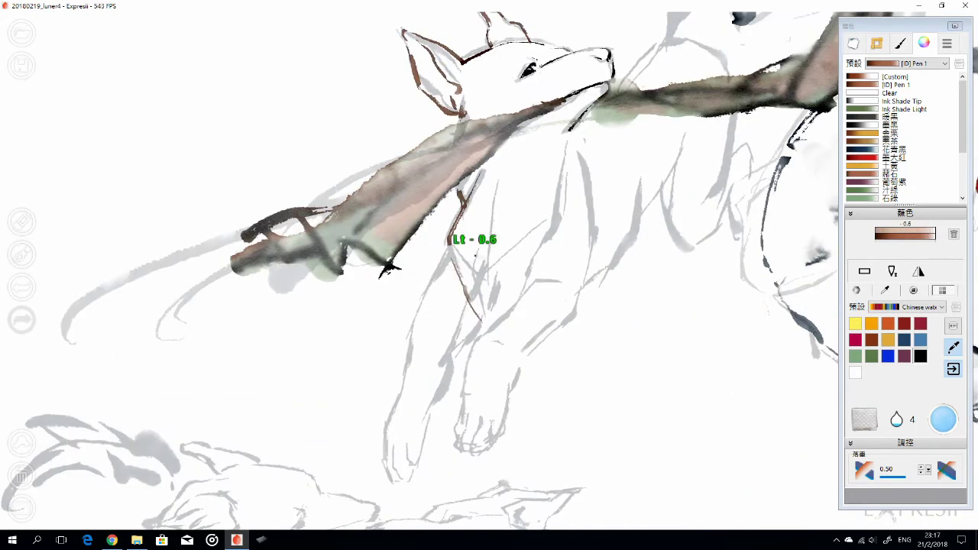
{"action": "key", "text": "b"}
{"action": "key", "text": "e"}
{"action": "key", "text": "e"}
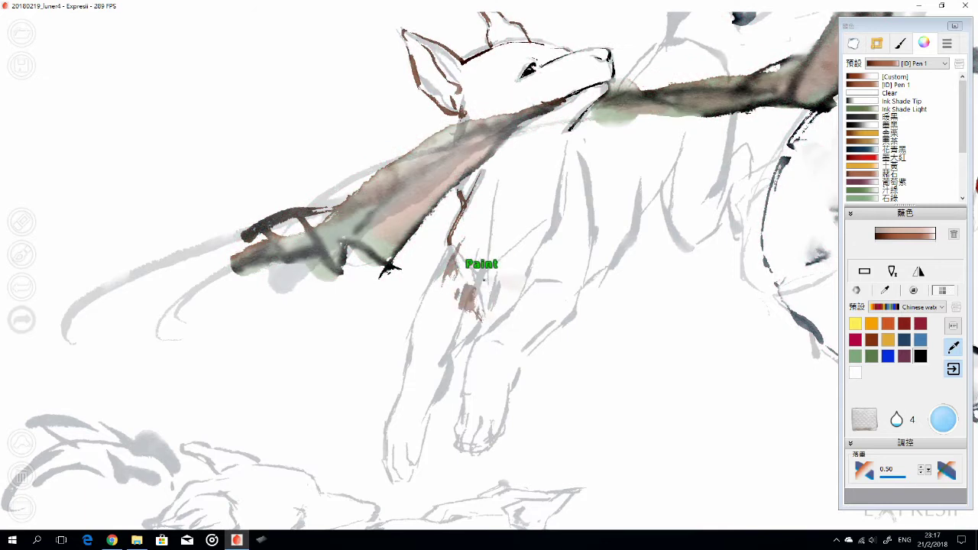
{"action": "left_click_drag", "start_coordinate": [478, 281], "coordinate": [481, 313]}
{"action": "left_click_drag", "start_coordinate": [531, 268], "coordinate": [550, 229]}
Outline the upper dog's two forelegs in brown, from the shoulder down to the paws and toes
{"action": "key", "text": "e"}
{"action": "key", "text": "e"}
{"action": "mouse_move", "coordinate": [594, 183]}
{"action": "left_mouse_down"}
{"action": "mouse_move", "coordinate": [602, 284]}
{"action": "mouse_move", "coordinate": [547, 337]}
{"action": "left_mouse_up"}
{"action": "mouse_move", "coordinate": [573, 278]}
{"action": "left_mouse_down"}
{"action": "mouse_move", "coordinate": [545, 300]}
{"action": "mouse_move", "coordinate": [532, 348]}
{"action": "left_mouse_up"}
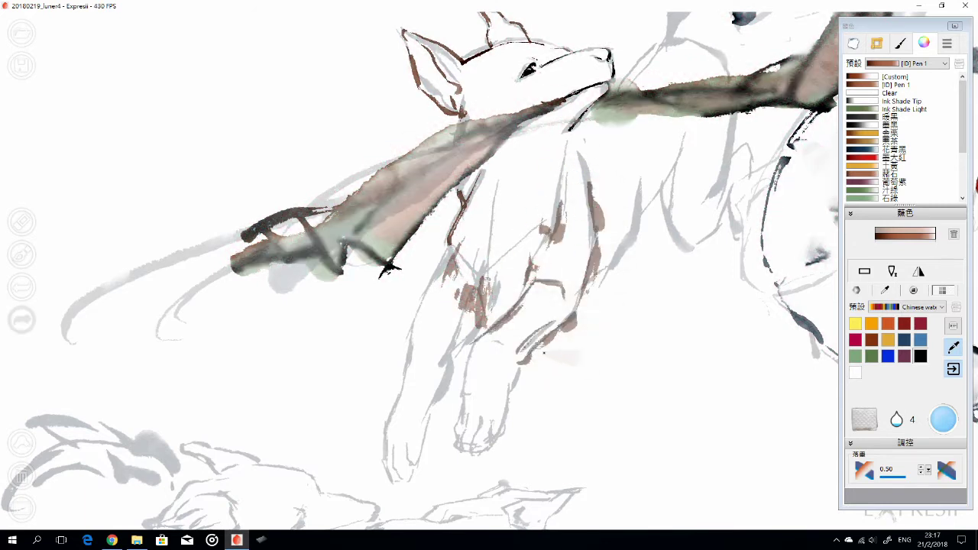
{"action": "left_click_drag", "start_coordinate": [463, 359], "coordinate": [452, 422]}
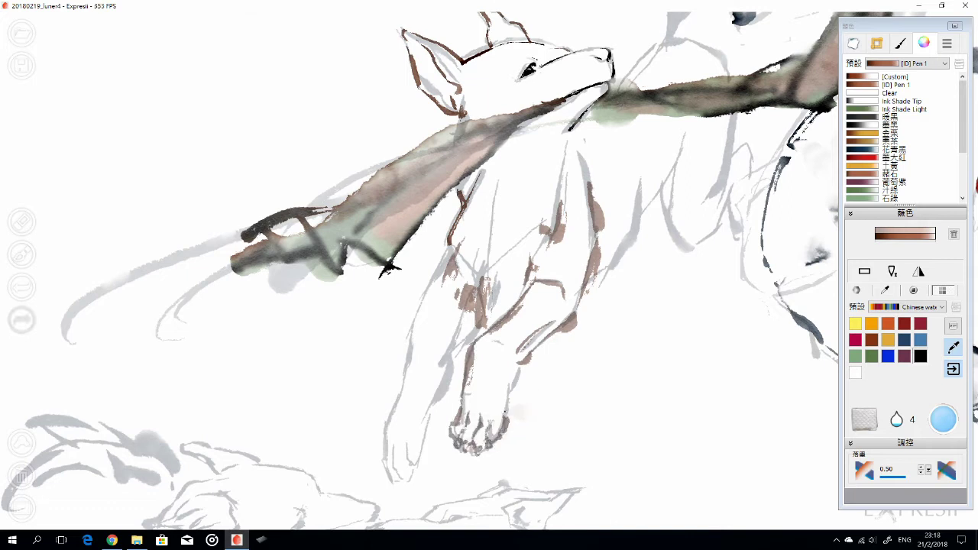
{"action": "left_click_drag", "start_coordinate": [455, 243], "coordinate": [383, 459]}
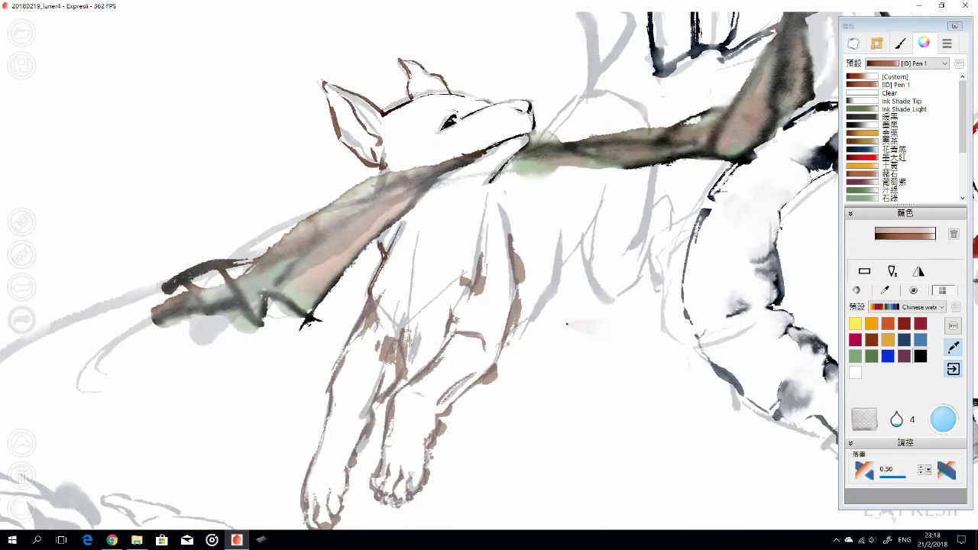
Outline the upper dog's belly, arched rump, thigh and hind foot in brown on both sides of the scarf
{"action": "mouse_move", "coordinate": [550, 336]}
{"action": "left_mouse_down"}
{"action": "mouse_move", "coordinate": [576, 225]}
{"action": "mouse_move", "coordinate": [619, 191]}
{"action": "left_mouse_up"}
{"action": "left_click_drag", "start_coordinate": [619, 191], "coordinate": [588, 133]}
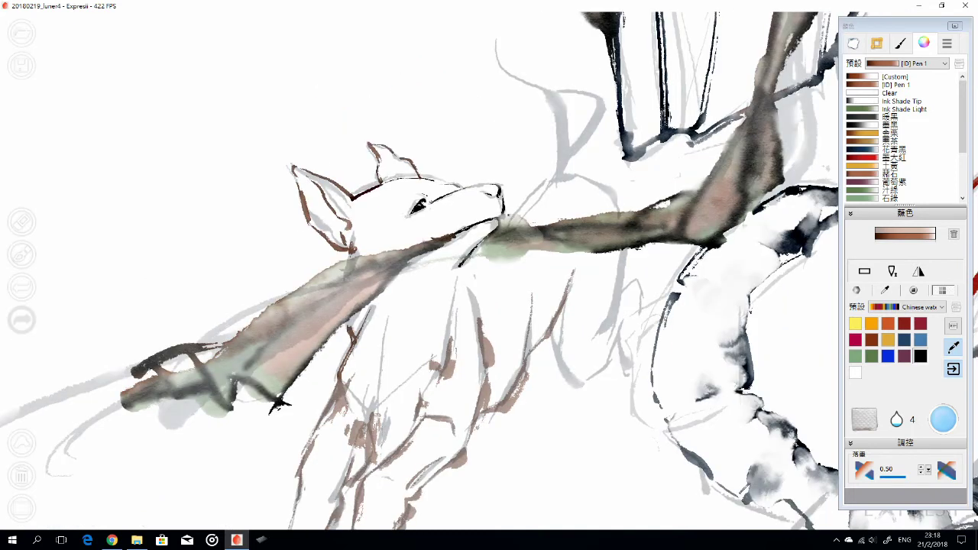
{"action": "left_click_drag", "start_coordinate": [513, 212], "coordinate": [618, 208]}
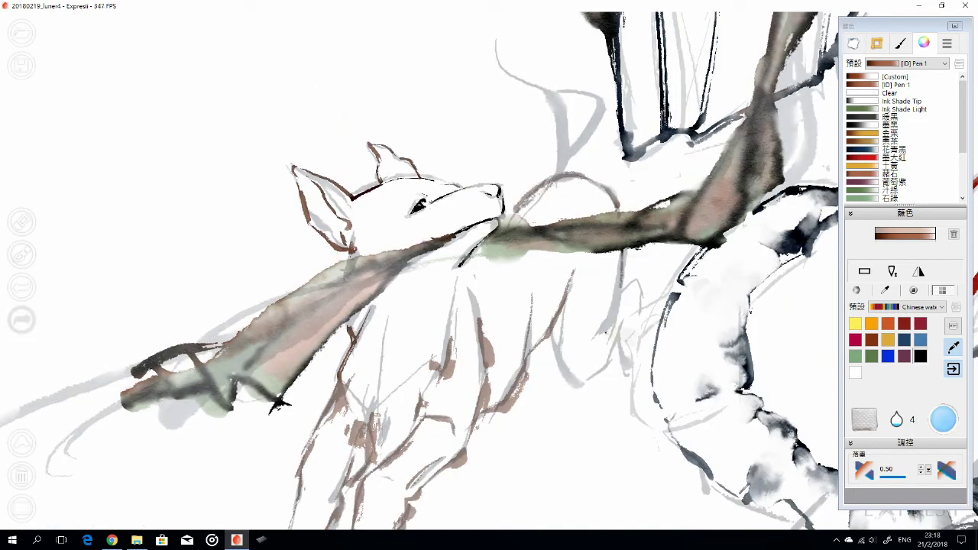
{"action": "left_click_drag", "start_coordinate": [556, 336], "coordinate": [607, 377]}
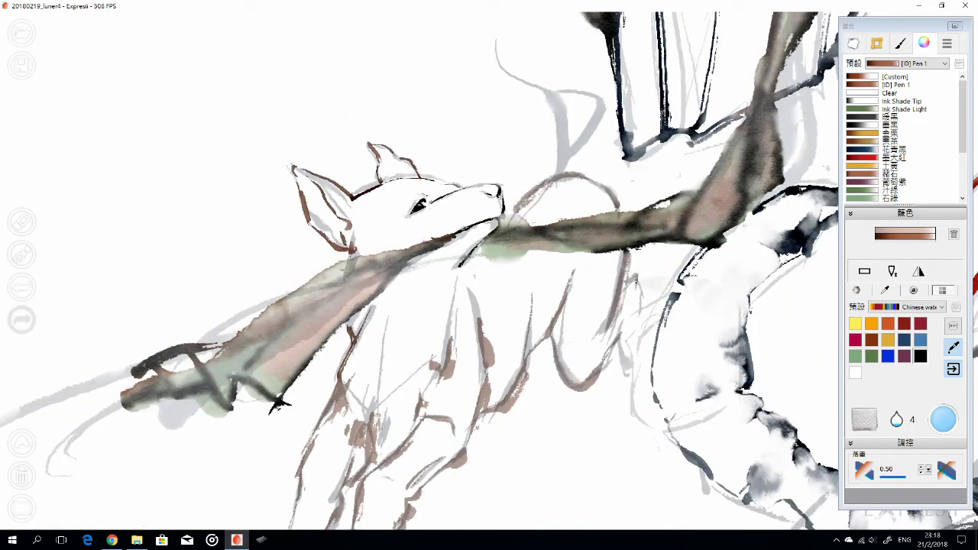
{"action": "left_click_drag", "start_coordinate": [646, 282], "coordinate": [625, 353]}
{"action": "left_click_drag", "start_coordinate": [535, 306], "coordinate": [575, 284]}
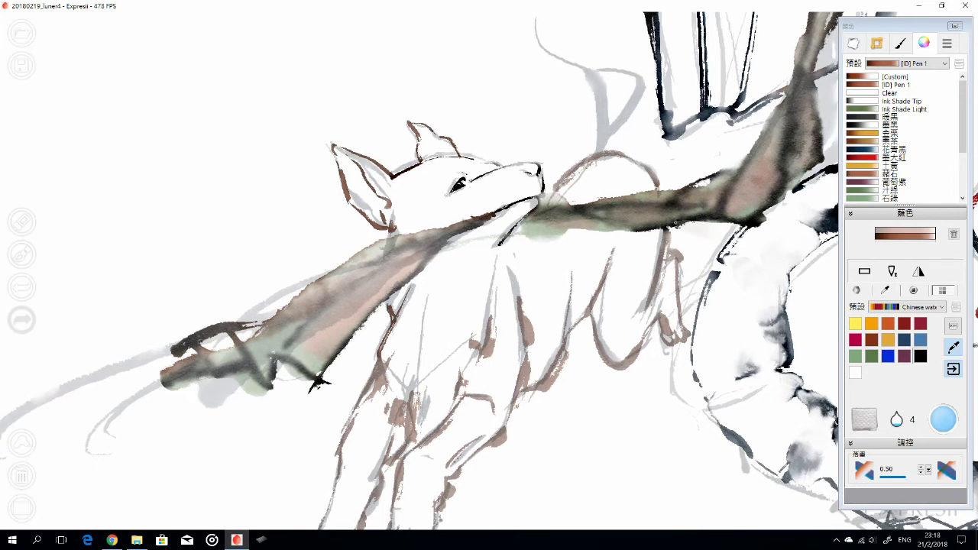
Set the wetness to 1 and the ink lightness to +0.3, and darken the dog's belly, foreleg and hind-leg contours
{"action": "left_click_drag", "start_coordinate": [649, 301], "coordinate": [697, 205]}
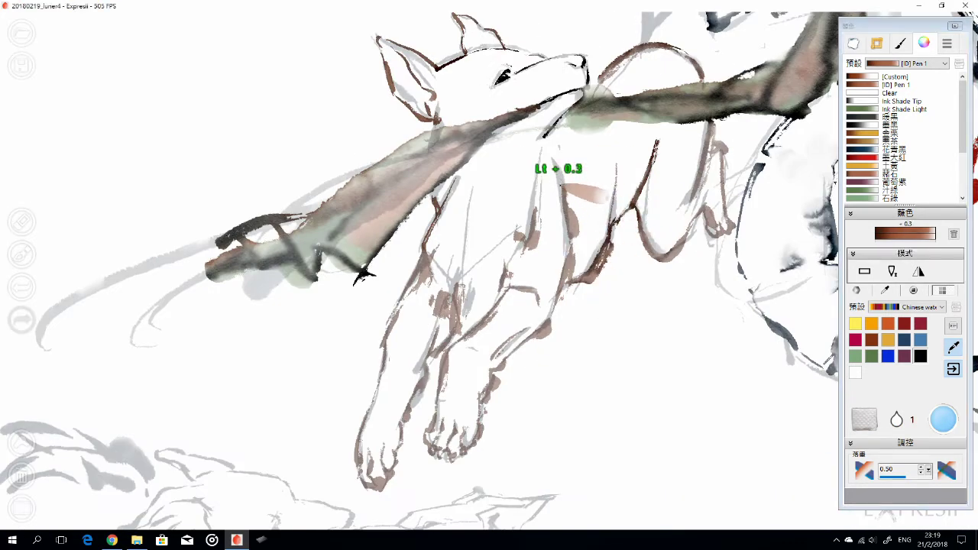
{"action": "left_click_drag", "start_coordinate": [503, 358], "coordinate": [459, 421]}
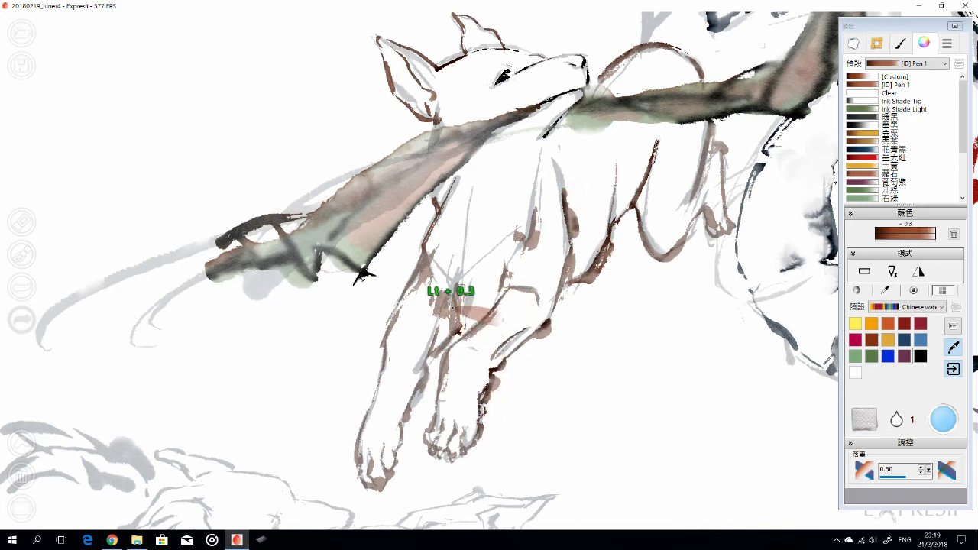
{"action": "left_click_drag", "start_coordinate": [456, 285], "coordinate": [458, 336]}
{"action": "left_click_drag", "start_coordinate": [386, 305], "coordinate": [390, 405]}
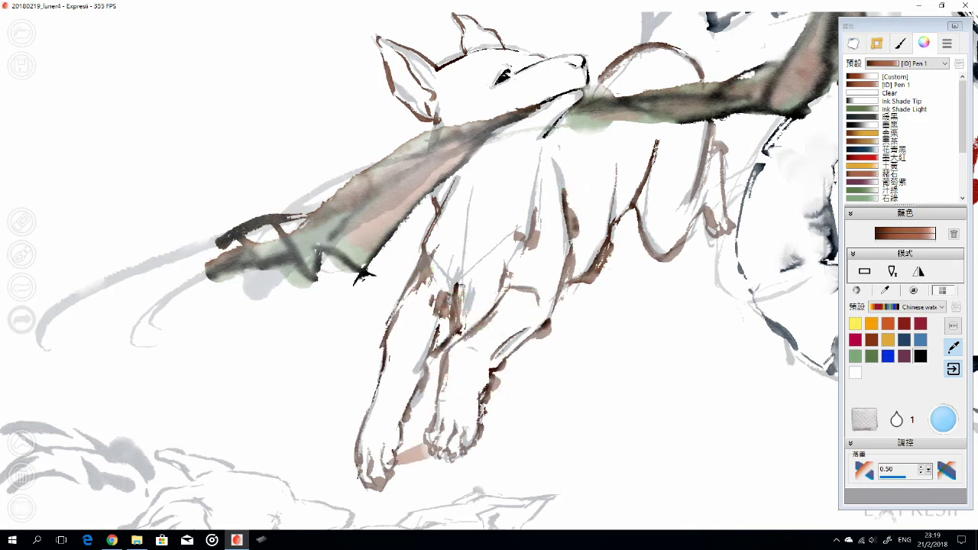
{"action": "left_click_drag", "start_coordinate": [456, 236], "coordinate": [489, 252]}
{"action": "left_click_drag", "start_coordinate": [454, 343], "coordinate": [503, 323]}
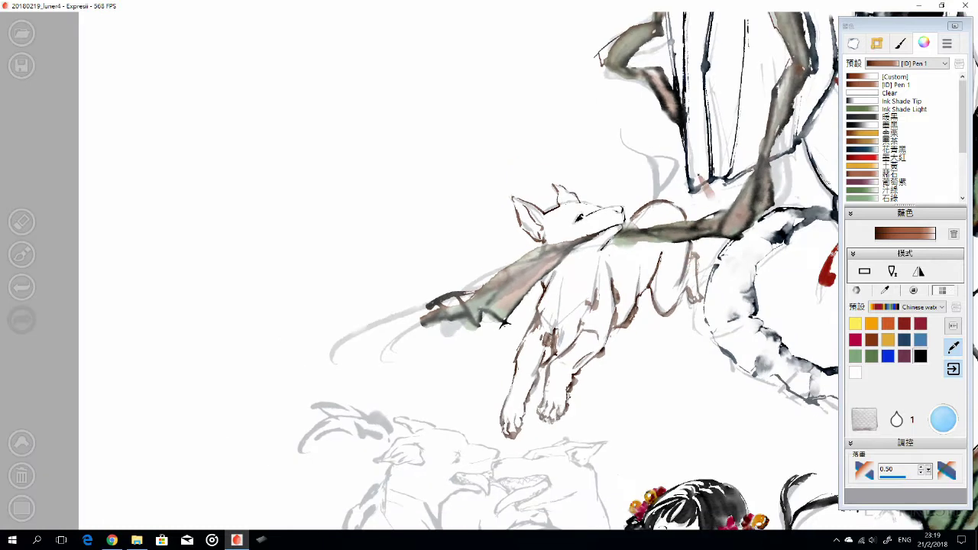
{"action": "scroll", "coordinate": [503, 324], "scroll_direction": "up", "scroll_amount": 3}
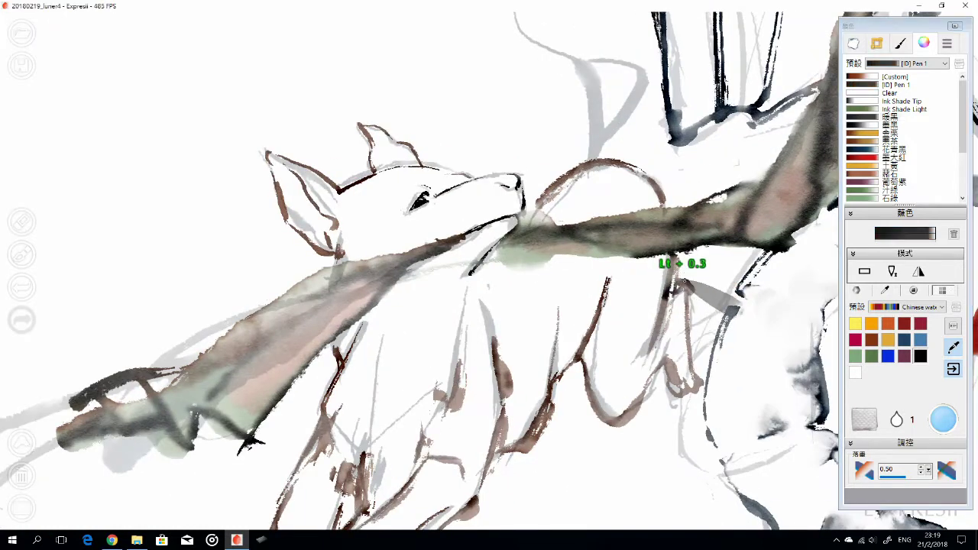
{"action": "mouse_move", "coordinate": [718, 321]}
{"action": "left_mouse_down"}
{"action": "mouse_move", "coordinate": [677, 265]}
{"action": "mouse_move", "coordinate": [685, 325]}
{"action": "left_mouse_up"}
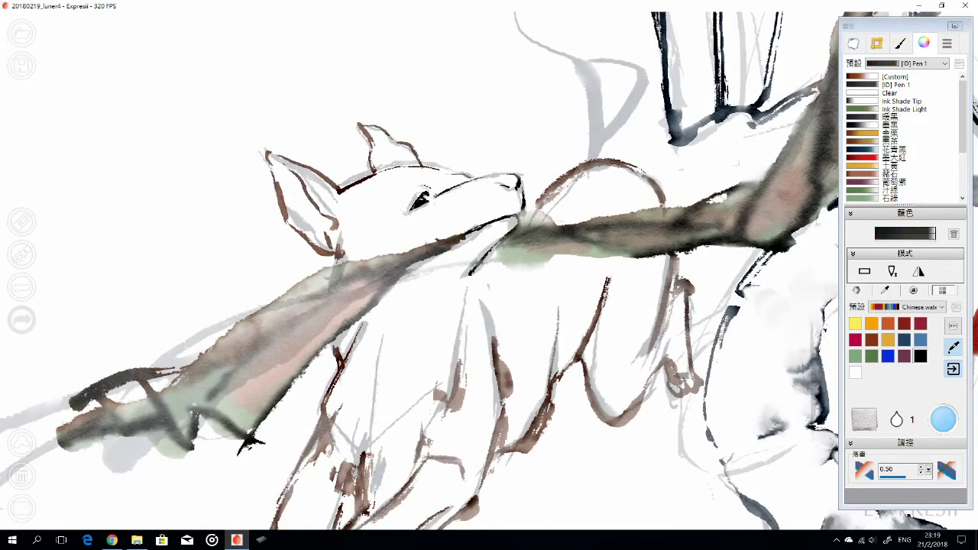
{"action": "scroll", "coordinate": [672, 222], "scroll_direction": "down", "scroll_amount": 5}
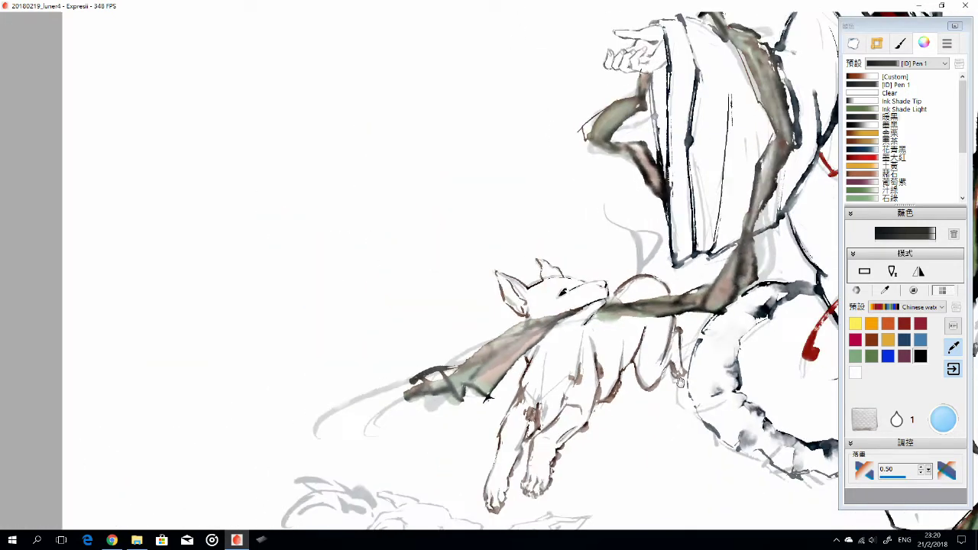
{"action": "mouse_move", "coordinate": [612, 151]}
{"action": "left_mouse_down"}
{"action": "mouse_move", "coordinate": [598, 131]}
{"action": "mouse_move", "coordinate": [634, 155]}
{"action": "mouse_move", "coordinate": [582, 113]}
{"action": "mouse_move", "coordinate": [622, 139]}
{"action": "mouse_move", "coordinate": [597, 119]}
{"action": "mouse_move", "coordinate": [632, 117]}
{"action": "mouse_move", "coordinate": [602, 124]}
{"action": "mouse_move", "coordinate": [646, 172]}
{"action": "left_mouse_up"}
{"action": "key", "text": "ctrl+z"}
{"action": "left_click_drag", "start_coordinate": [603, 115], "coordinate": [649, 187]}
{"action": "key", "text": "ctrl+z"}
{"action": "key", "text": "ctrl+z"}
Try to fill the upper dog's curling tail with a brown wash, raising the wetness to 12
{"action": "left_click_drag", "start_coordinate": [622, 139], "coordinate": [650, 175]}
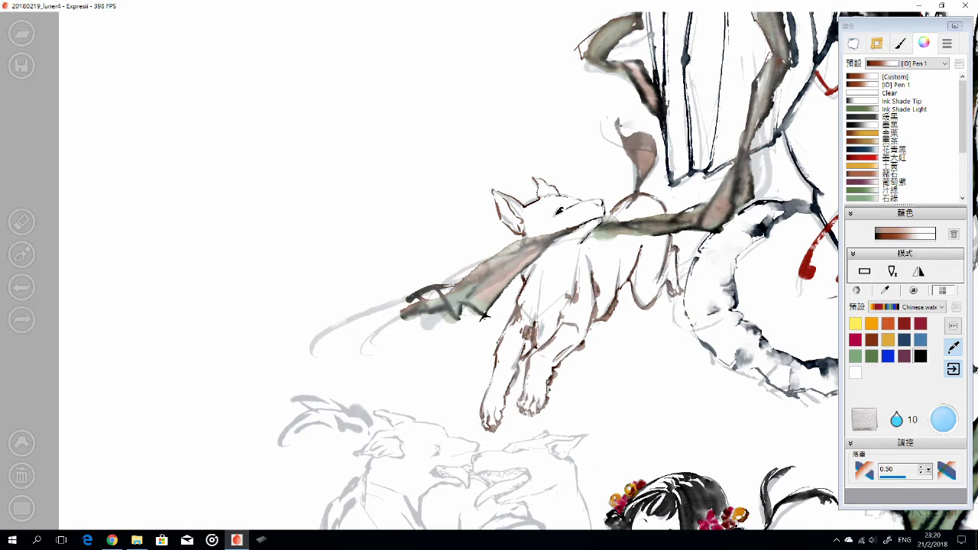
{"action": "left_click", "coordinate": [864, 271]}
{"action": "mouse_move", "coordinate": [666, 163]}
{"action": "left_mouse_down"}
{"action": "mouse_move", "coordinate": [628, 127]}
{"action": "mouse_move", "coordinate": [631, 153]}
{"action": "left_mouse_up"}
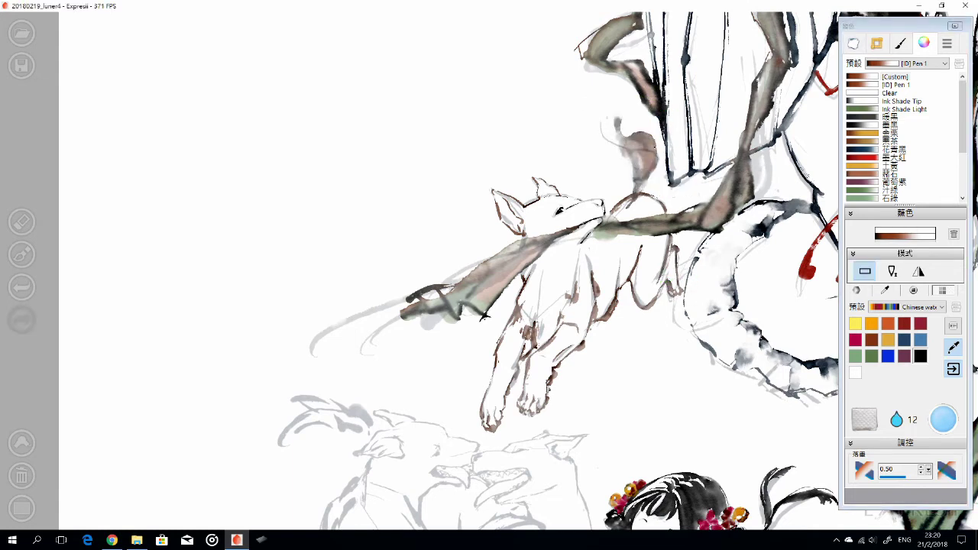
{"action": "left_click_drag", "start_coordinate": [646, 150], "coordinate": [625, 126]}
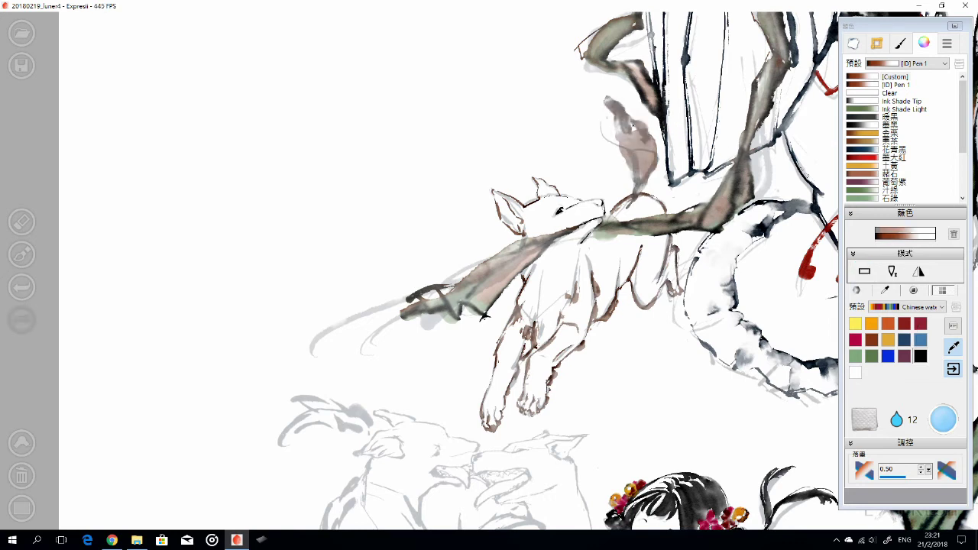
{"action": "left_click_drag", "start_coordinate": [604, 76], "coordinate": [648, 181]}
Paint the upper dog's curling tail in reddish brown following the grey sketch, with the wetness at 12
{"action": "left_click_drag", "start_coordinate": [688, 328], "coordinate": [764, 306]}
{"action": "mouse_move", "coordinate": [641, 136]}
{"action": "left_mouse_down"}
{"action": "mouse_move", "coordinate": [684, 193]}
{"action": "mouse_move", "coordinate": [659, 223]}
{"action": "left_mouse_up"}
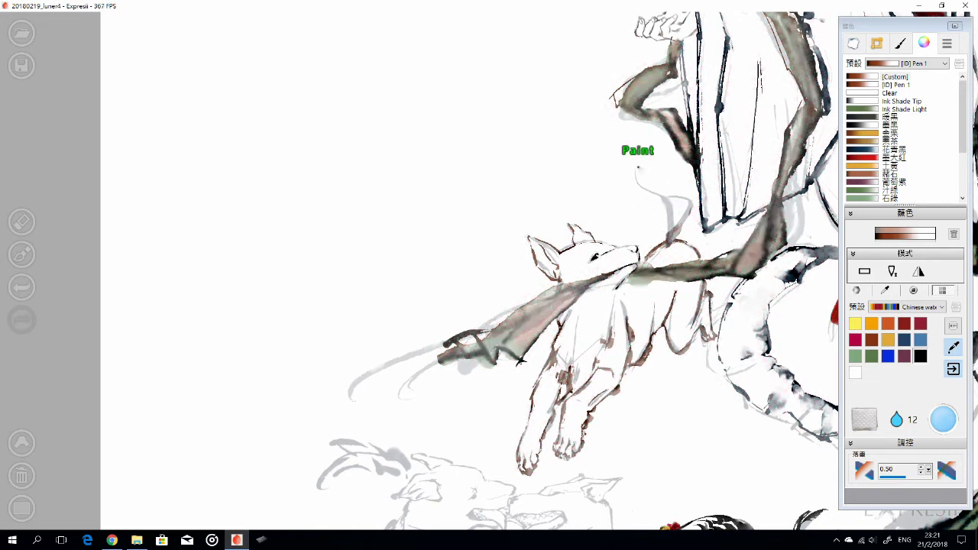
{"action": "mouse_move", "coordinate": [636, 173]}
{"action": "left_mouse_down"}
{"action": "mouse_move", "coordinate": [663, 195]}
{"action": "mouse_move", "coordinate": [672, 229]}
{"action": "mouse_move", "coordinate": [683, 201]}
{"action": "mouse_move", "coordinate": [688, 230]}
{"action": "left_mouse_up"}
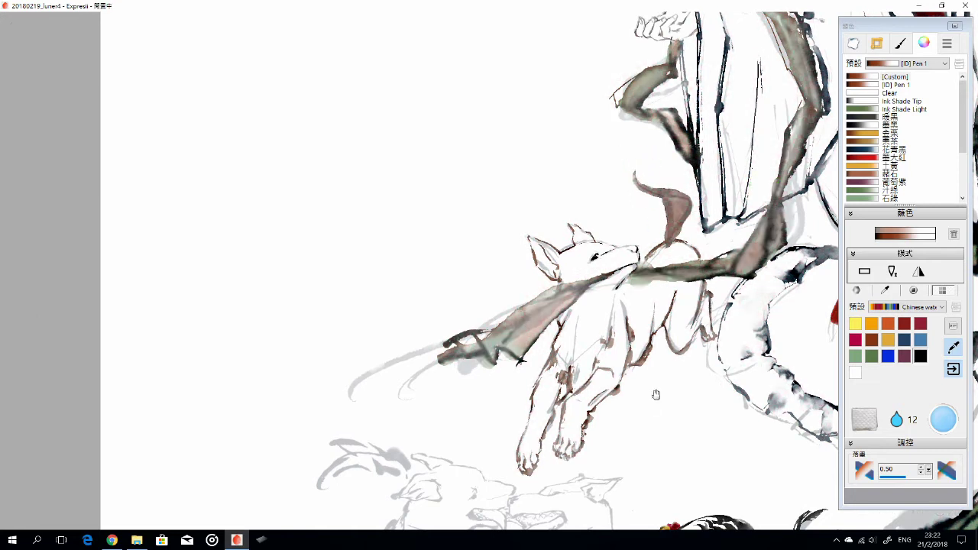
Choose golden ochre, set the wetness to 7 and the ink lightness to -0.6, and outline the head, jaws and neck of the dog beside the girl
{"action": "left_click_drag", "start_coordinate": [764, 185], "coordinate": [825, 32]}
{"action": "left_click", "coordinate": [887, 339]}
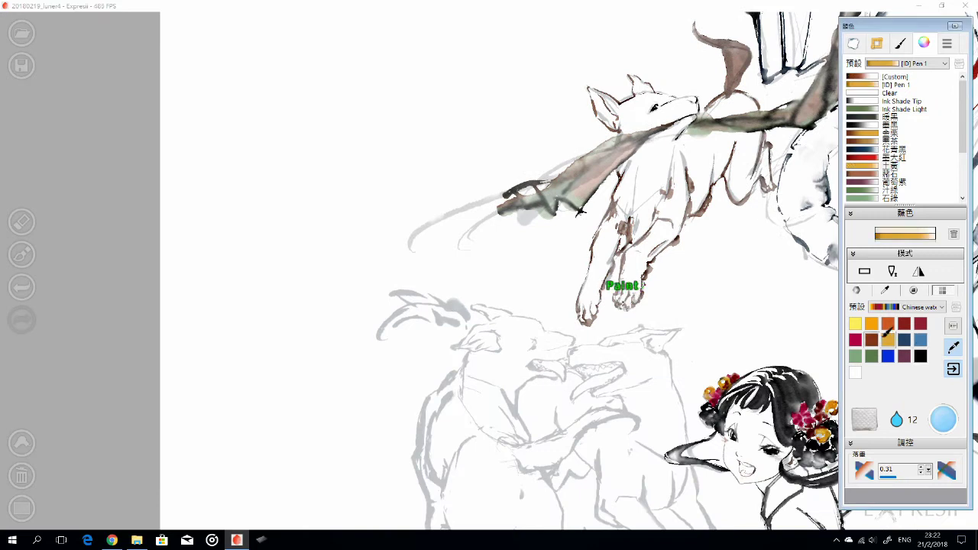
{"action": "key", "text": "bracketleft"}
{"action": "key", "text": "bracketleft"}
{"action": "key", "text": "bracketleft"}
{"action": "key", "text": "bracketleft"}
{"action": "key", "text": "bracketleft"}
{"action": "scroll", "coordinate": [650, 329], "scroll_direction": "up", "scroll_amount": 3}
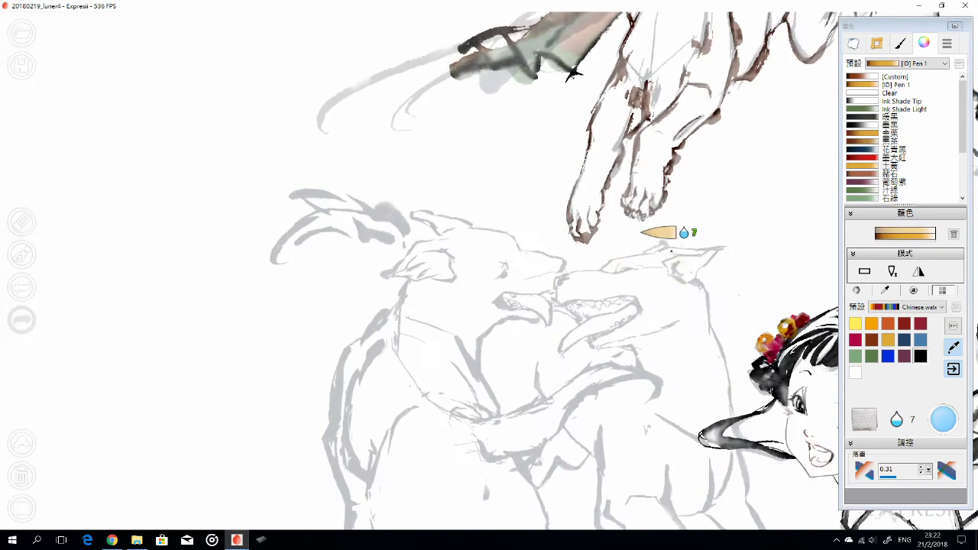
{"action": "left_click_drag", "start_coordinate": [650, 252], "coordinate": [666, 247]}
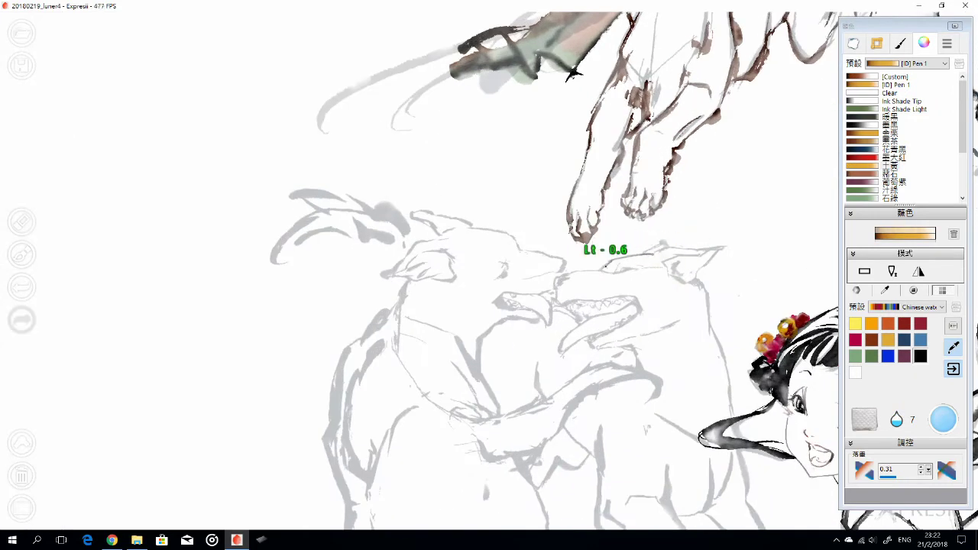
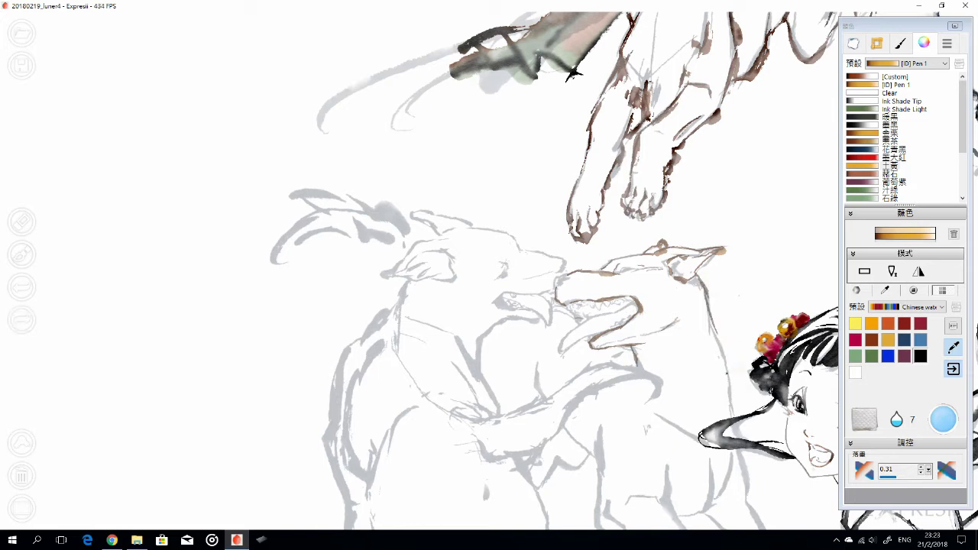
{"action": "mouse_move", "coordinate": [721, 340]}
{"action": "left_mouse_down"}
{"action": "mouse_move", "coordinate": [682, 233]}
{"action": "mouse_move", "coordinate": [710, 299]}
{"action": "left_mouse_up"}
Reduce the wetness to 4 and outline the same dog's chest, forelegs and paws in ochre-brown
{"action": "left_click_drag", "start_coordinate": [613, 298], "coordinate": [662, 327]}
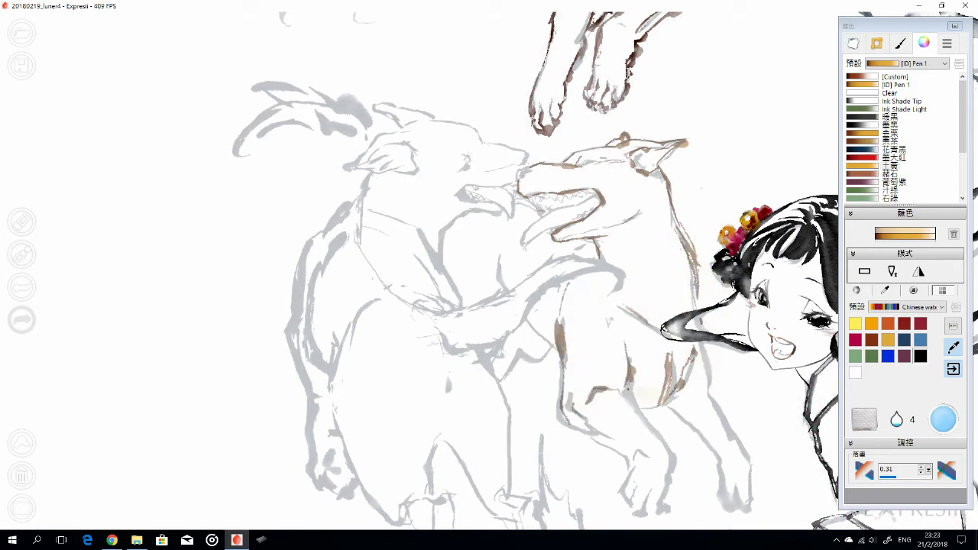
{"action": "scroll", "coordinate": [627, 394], "scroll_direction": "down", "scroll_amount": 3}
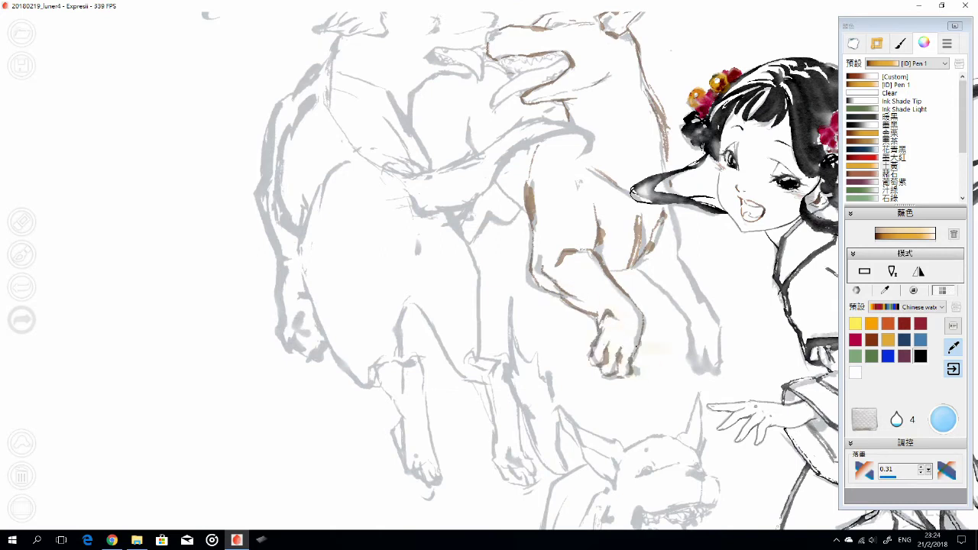
{"action": "scroll", "coordinate": [489, 275], "scroll_direction": "right", "scroll_amount": 3}
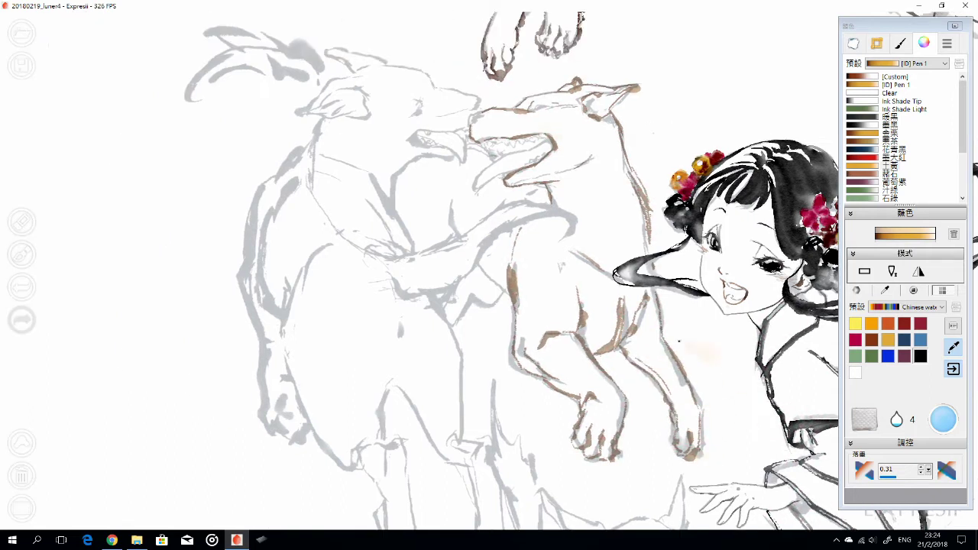
Accent the upper dog's nose and eye in black ink
{"action": "scroll", "coordinate": [535, 357], "scroll_direction": "left", "scroll_amount": 3}
{"action": "key", "text": "1"}
{"action": "scroll", "coordinate": [607, 219], "scroll_direction": "up", "scroll_amount": 4}
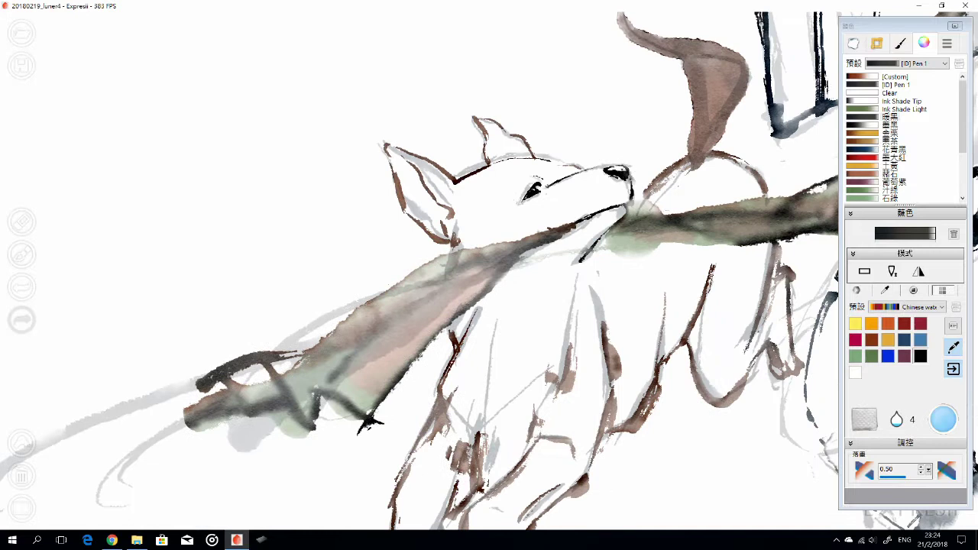
Set the wetness to 7 and the ink lightness to -0.5, and outline the upright ear of the unpainted dog behind the girl in ochre
{"action": "scroll", "coordinate": [419, 270], "scroll_direction": "down", "scroll_amount": 2}
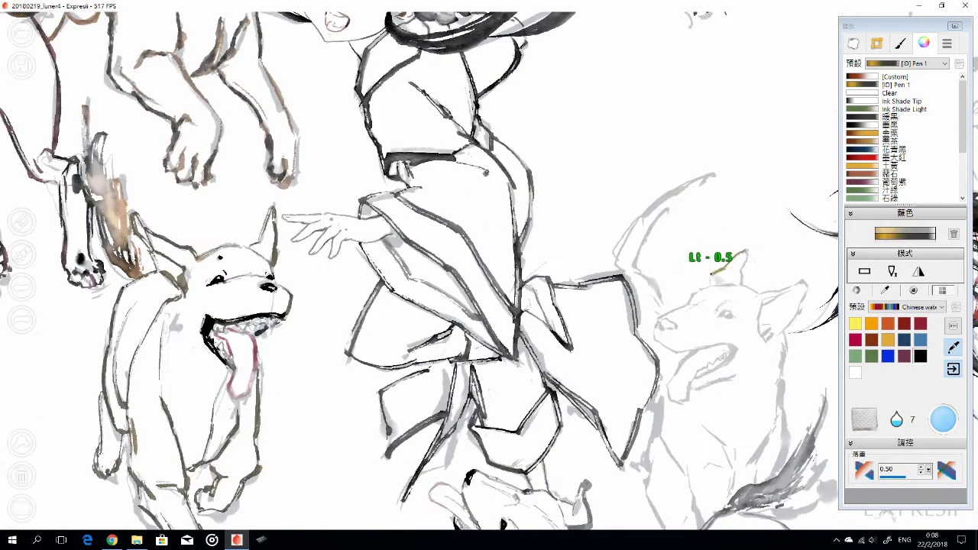
{"action": "scroll", "coordinate": [685, 265], "scroll_direction": "up", "scroll_amount": 4}
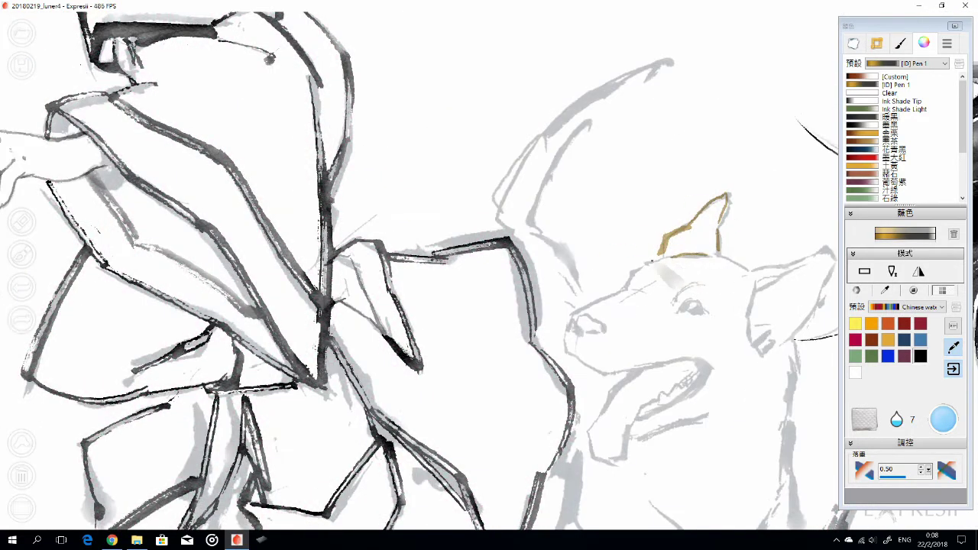
Trace the sitting dog's forehead, muzzle, ear, neck, lower jaw and upper chest over the sketch with golden-brown ink strokes
{"action": "mouse_move", "coordinate": [715, 255]}
{"action": "left_mouse_down"}
{"action": "mouse_move", "coordinate": [637, 268]}
{"action": "mouse_move", "coordinate": [624, 294]}
{"action": "mouse_move", "coordinate": [570, 326]}
{"action": "left_mouse_up"}
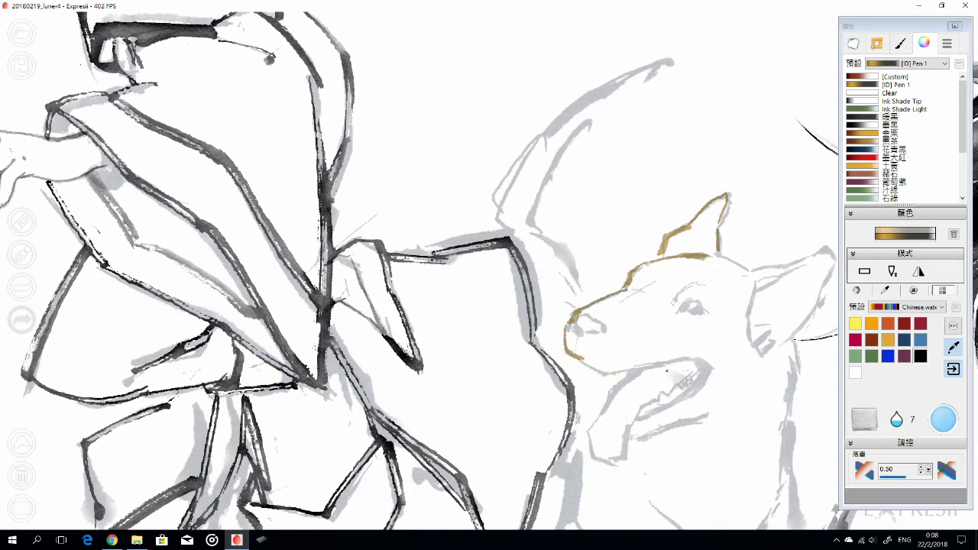
{"action": "mouse_move", "coordinate": [726, 275]}
{"action": "left_mouse_down"}
{"action": "mouse_move", "coordinate": [647, 303]}
{"action": "mouse_move", "coordinate": [637, 280]}
{"action": "mouse_move", "coordinate": [697, 261]}
{"action": "mouse_move", "coordinate": [704, 270]}
{"action": "mouse_move", "coordinate": [628, 343]}
{"action": "mouse_move", "coordinate": [689, 314]}
{"action": "mouse_move", "coordinate": [679, 365]}
{"action": "left_mouse_up"}
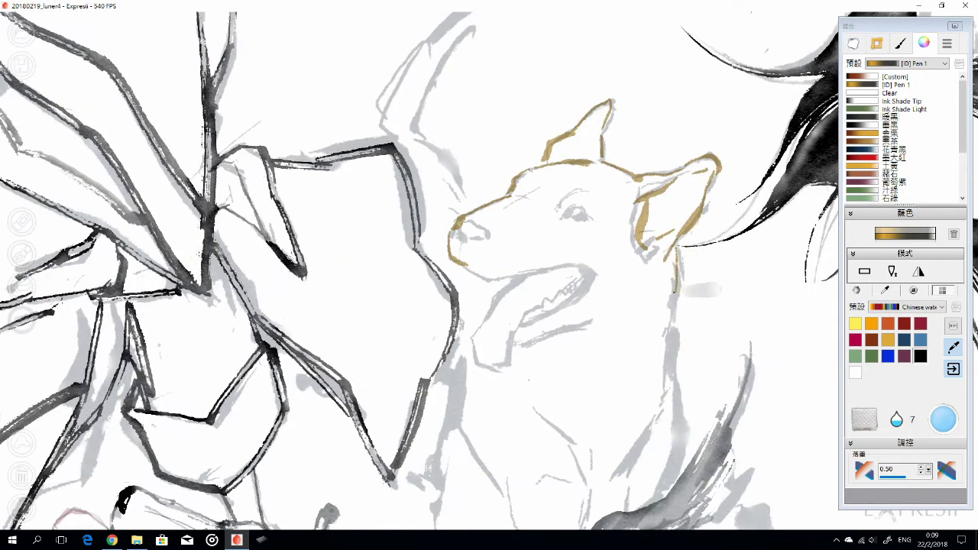
{"action": "mouse_move", "coordinate": [677, 267]}
{"action": "left_mouse_down"}
{"action": "mouse_move", "coordinate": [656, 429]}
{"action": "mouse_move", "coordinate": [687, 263]}
{"action": "left_mouse_up"}
{"action": "left_click_drag", "start_coordinate": [486, 181], "coordinate": [521, 202]}
{"action": "left_click_drag", "start_coordinate": [549, 264], "coordinate": [618, 244]}
{"action": "left_click_drag", "start_coordinate": [555, 318], "coordinate": [638, 411]}
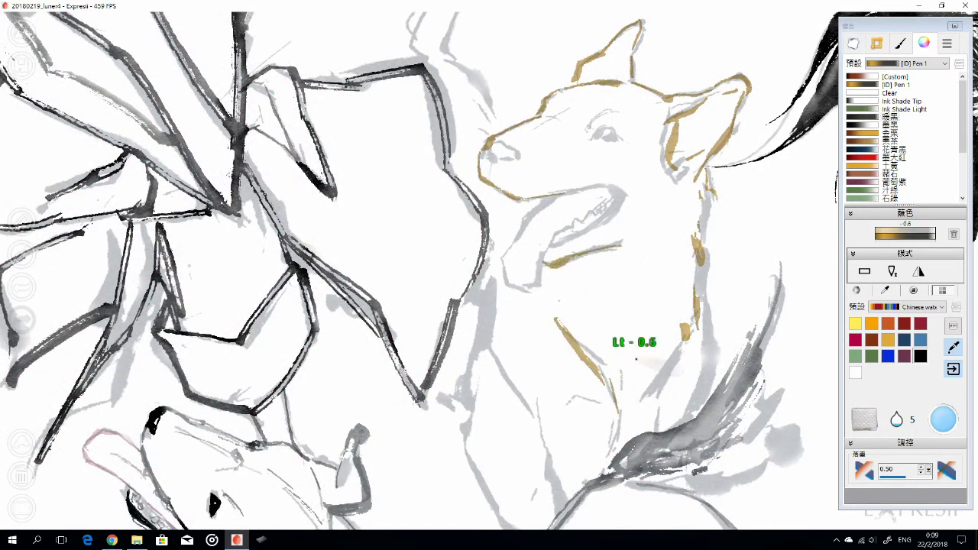
Brush paler golden-brown fur strokes onto the sitting dog's chest and the side of its neck
{"action": "left_click_drag", "start_coordinate": [625, 379], "coordinate": [634, 414]}
{"action": "left_click_drag", "start_coordinate": [697, 300], "coordinate": [669, 340]}
{"action": "left_click_drag", "start_coordinate": [704, 196], "coordinate": [698, 231]}
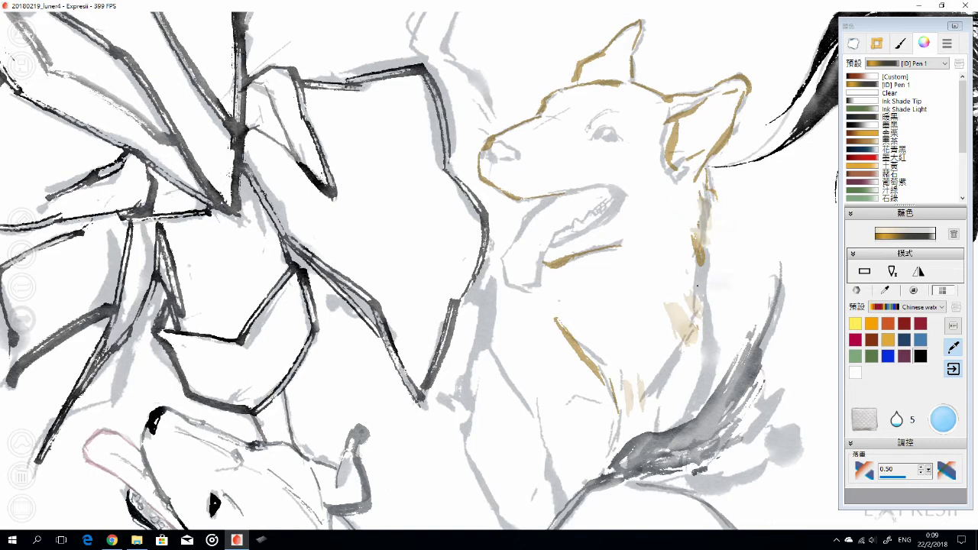
{"action": "left_click_drag", "start_coordinate": [703, 324], "coordinate": [727, 374]}
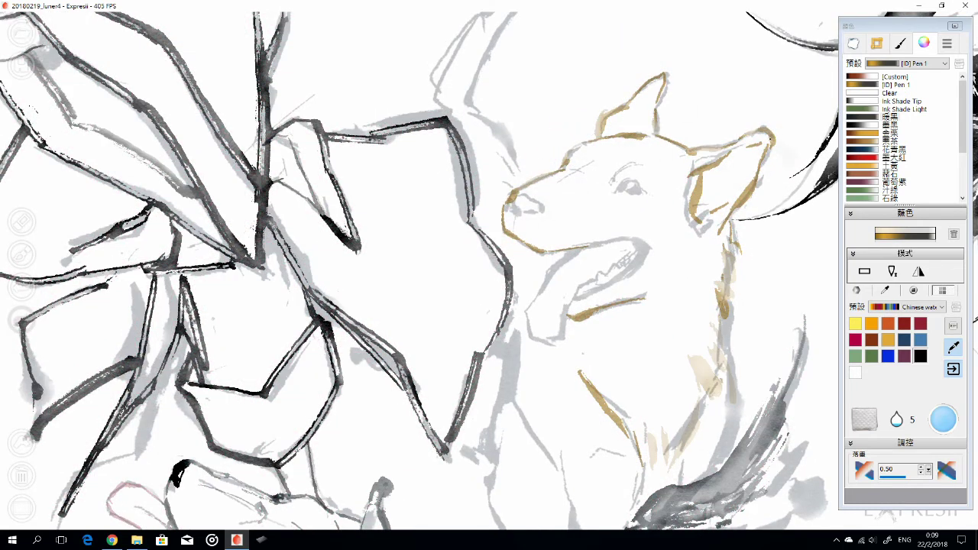
Ink the sitting dog's front body and leg lines and the rump behind its muzzle in pale golden brown
{"action": "left_click_drag", "start_coordinate": [726, 373], "coordinate": [742, 284]}
{"action": "left_click_drag", "start_coordinate": [526, 339], "coordinate": [522, 295]}
{"action": "scroll", "coordinate": [522, 295], "scroll_direction": "down", "scroll_amount": 3}
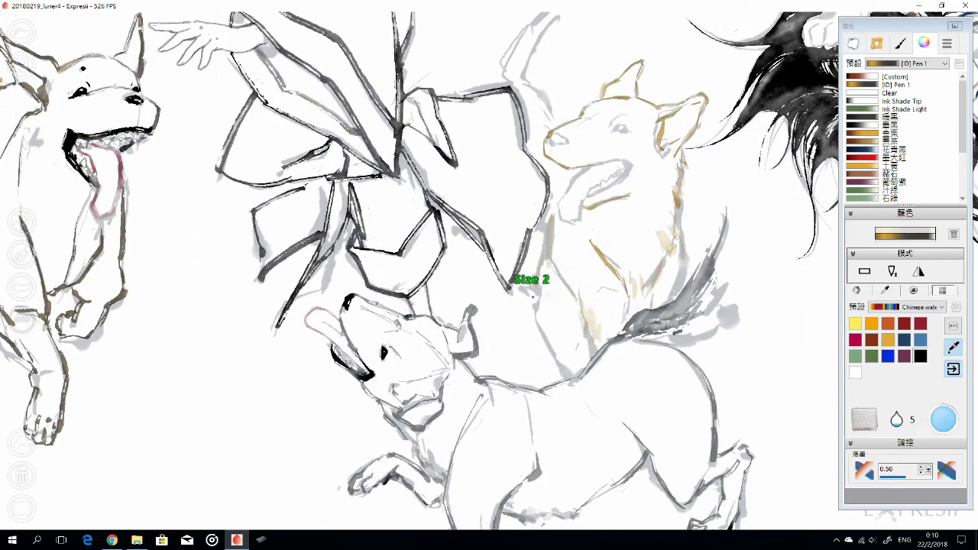
{"action": "left_click_drag", "start_coordinate": [600, 255], "coordinate": [612, 309]}
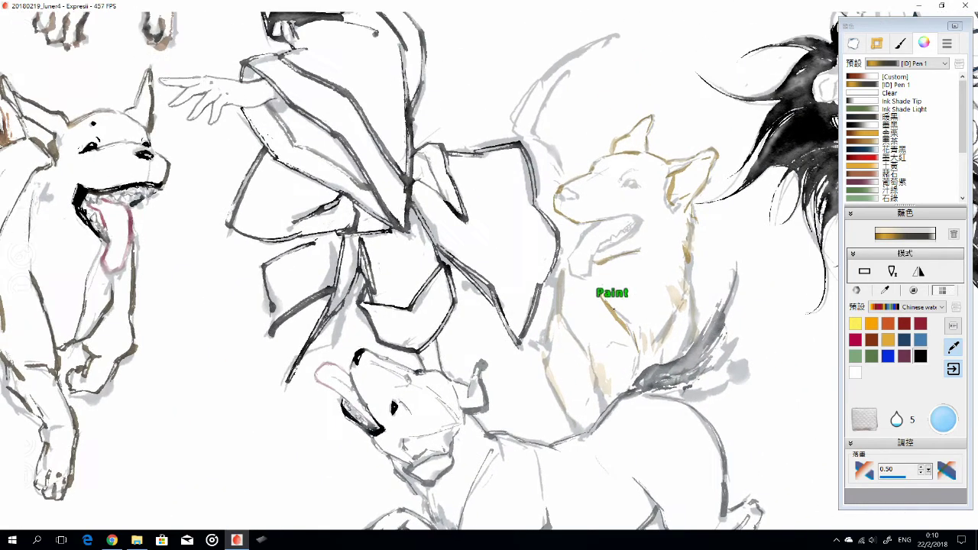
{"action": "left_click_drag", "start_coordinate": [580, 157], "coordinate": [570, 161]}
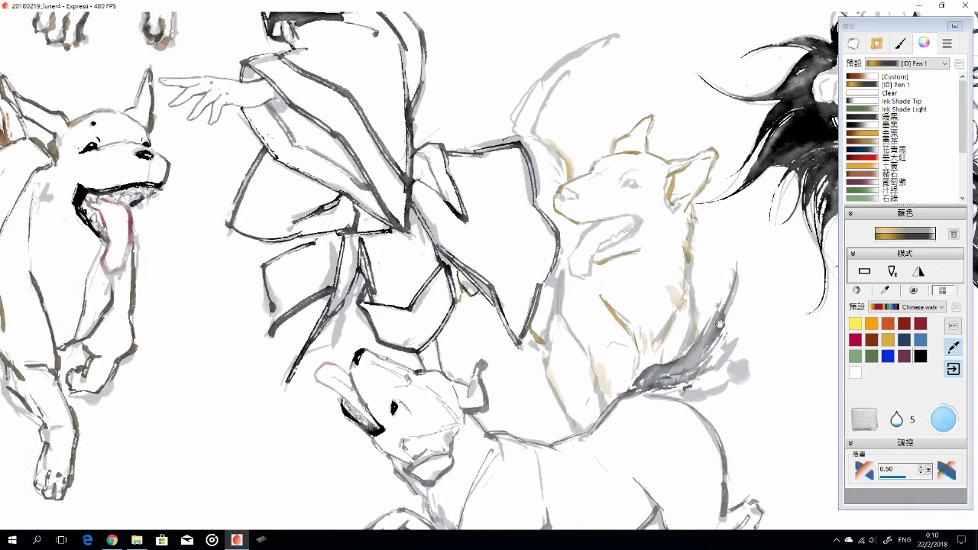
Fill the raised, curved tail behind the sitting dog's head with layered golden-brown dry-brush strokes
{"action": "scroll", "coordinate": [462, 238], "scroll_direction": "up", "scroll_amount": 3}
{"action": "key", "text": "bracketleft"}
{"action": "left_click_drag", "start_coordinate": [462, 244], "coordinate": [535, 162]}
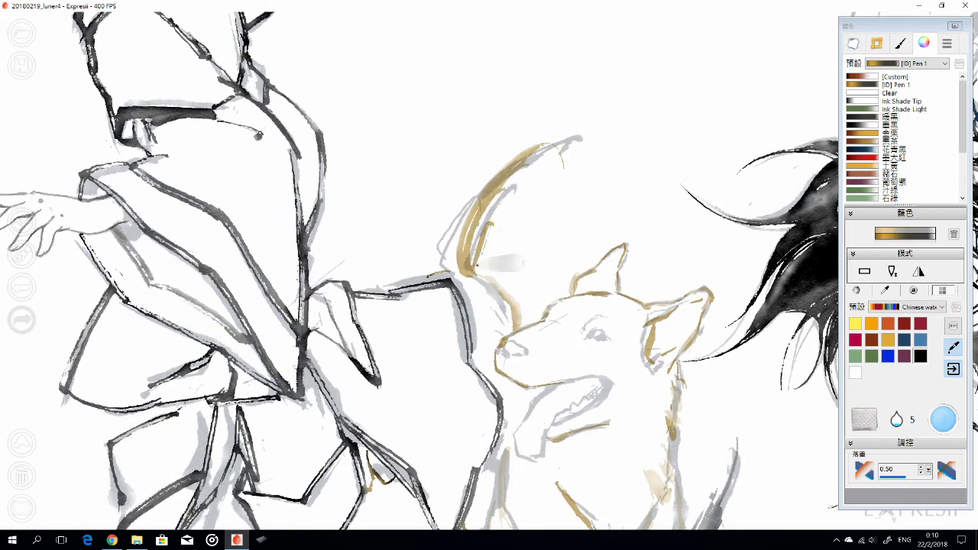
{"action": "mouse_move", "coordinate": [489, 197]}
{"action": "left_mouse_down"}
{"action": "mouse_move", "coordinate": [473, 260]}
{"action": "mouse_move", "coordinate": [504, 145]}
{"action": "mouse_move", "coordinate": [450, 268]}
{"action": "mouse_move", "coordinate": [458, 225]}
{"action": "left_mouse_up"}
{"action": "key", "text": "e"}
{"action": "key", "text": "e"}
{"action": "key", "text": "e"}
{"action": "mouse_move", "coordinate": [489, 184]}
{"action": "left_mouse_down"}
{"action": "mouse_move", "coordinate": [474, 164]}
{"action": "mouse_move", "coordinate": [520, 207]}
{"action": "mouse_move", "coordinate": [468, 272]}
{"action": "left_mouse_up"}
{"action": "key", "text": "e"}
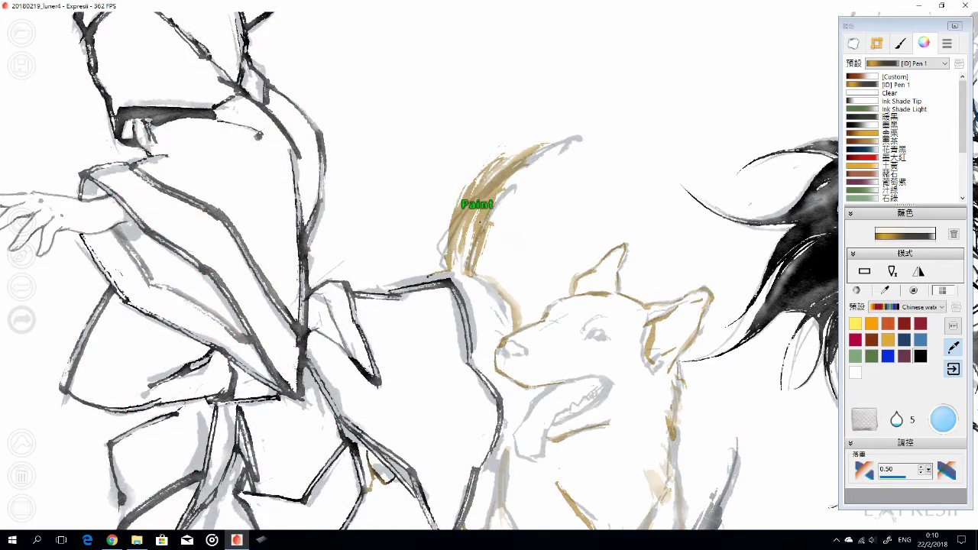
Switch to a black ink preset and paint the golden-brown dog's brow, inner ear, eye and nose
{"action": "scroll", "coordinate": [489, 252], "scroll_direction": "down", "scroll_amount": 3}
{"action": "left_click", "coordinate": [890, 116]}
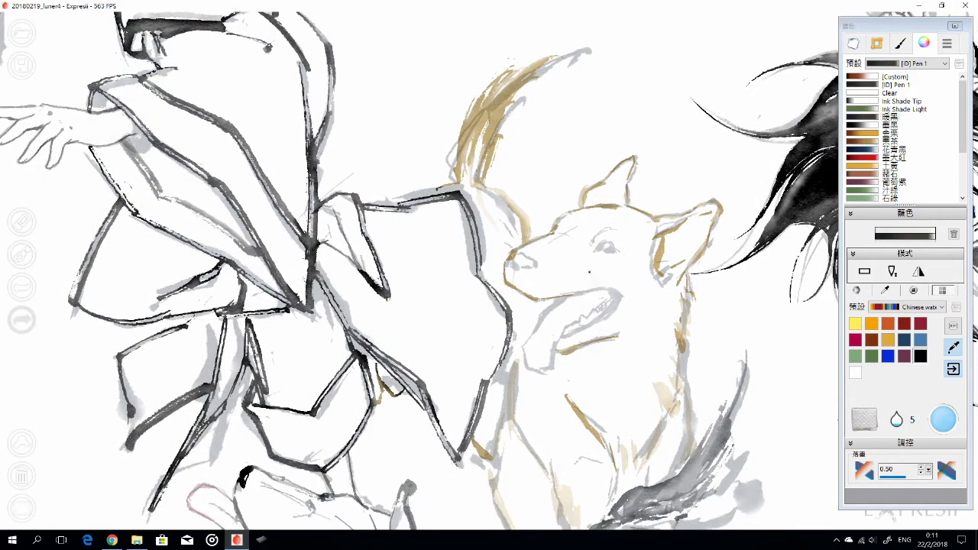
{"action": "mouse_move", "coordinate": [565, 238]}
{"action": "left_mouse_down"}
{"action": "mouse_move", "coordinate": [611, 229]}
{"action": "mouse_move", "coordinate": [594, 271]}
{"action": "mouse_move", "coordinate": [588, 242]}
{"action": "left_mouse_up"}
{"action": "left_click_drag", "start_coordinate": [661, 243], "coordinate": [699, 283]}
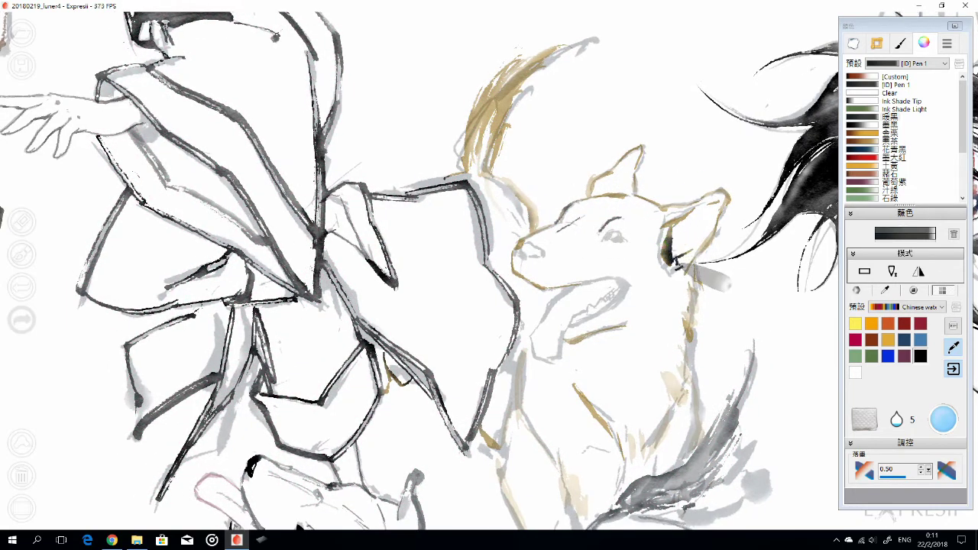
{"action": "scroll", "coordinate": [673, 252], "scroll_direction": "up", "scroll_amount": 2}
{"action": "scroll", "coordinate": [672, 229], "scroll_direction": "up", "scroll_amount": 2}
{"action": "mouse_move", "coordinate": [608, 212]}
{"action": "left_mouse_down"}
{"action": "mouse_move", "coordinate": [611, 188]}
{"action": "mouse_move", "coordinate": [618, 225]}
{"action": "left_mouse_up"}
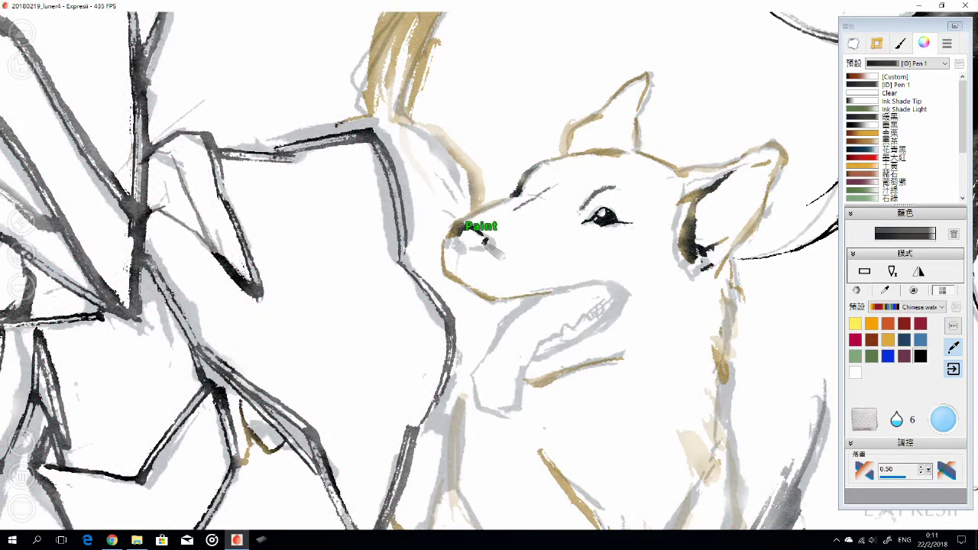
Ink the dog's open mouth in black, covering the lip lines, the mouth corner and the teeth outlines
{"action": "left_click_drag", "start_coordinate": [501, 299], "coordinate": [627, 292]}
{"action": "left_click_drag", "start_coordinate": [625, 299], "coordinate": [598, 319]}
{"action": "left_click_drag", "start_coordinate": [582, 345], "coordinate": [601, 363]}
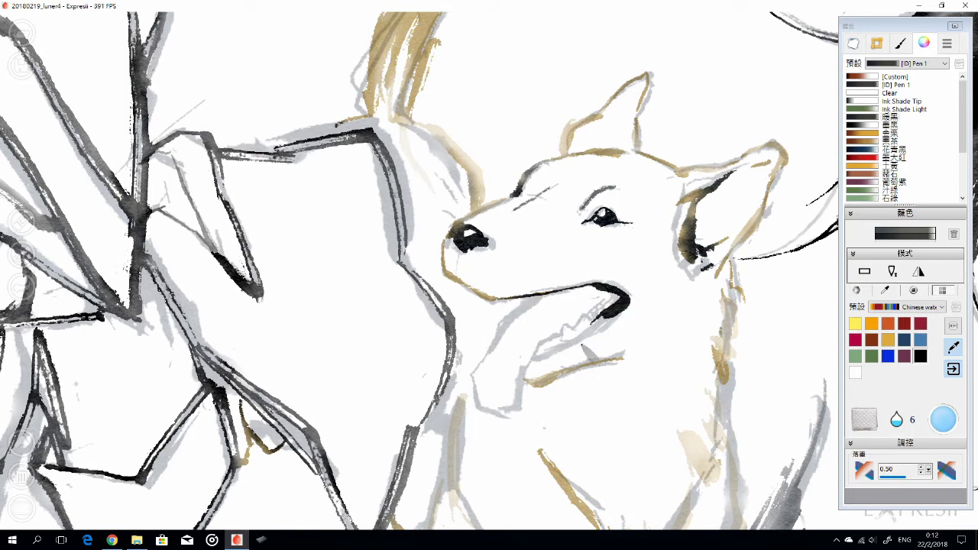
{"action": "left_click_drag", "start_coordinate": [493, 297], "coordinate": [628, 289]}
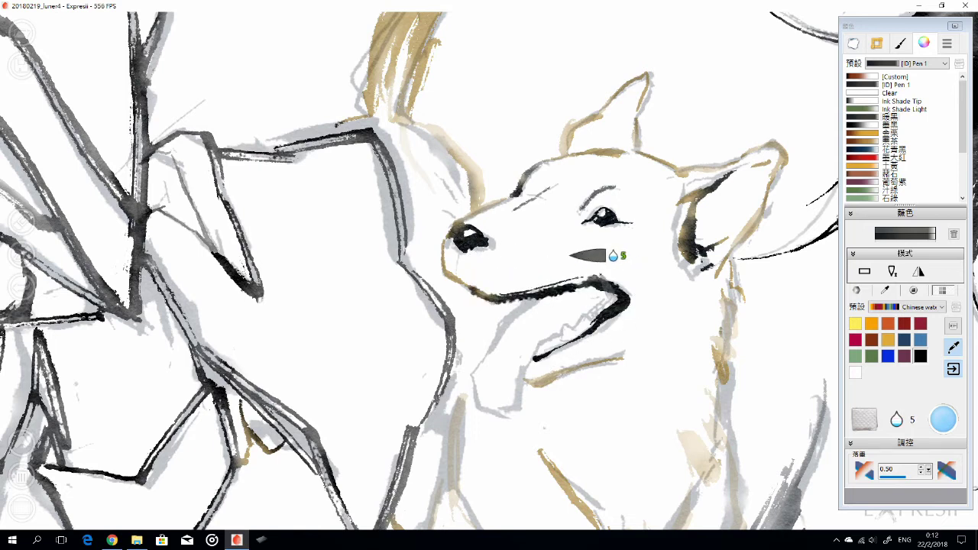
{"action": "key", "text": "e"}
{"action": "key", "text": "e"}
{"action": "key", "text": "Down"}
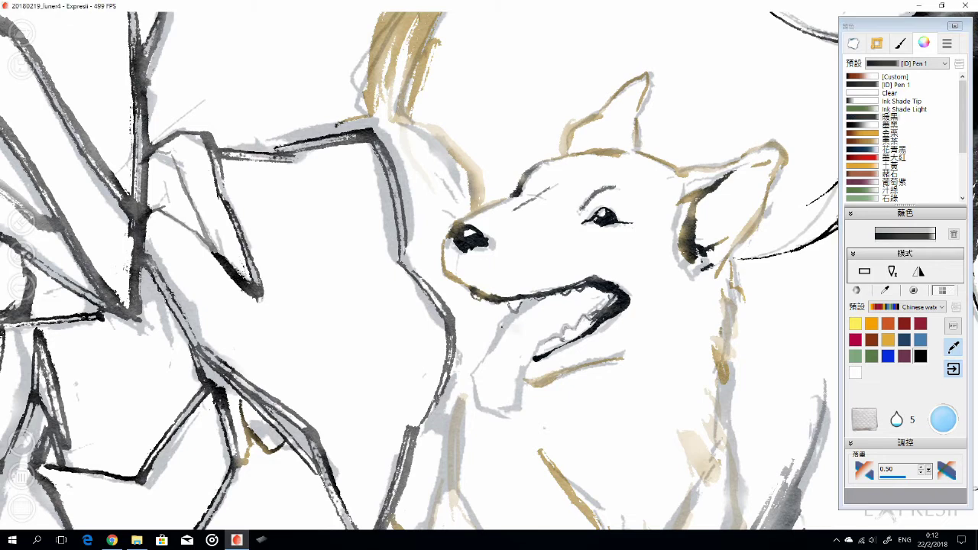
Select the crimson ink preset and outline the golden-brown dog's hanging tongue
{"action": "scroll", "coordinate": [902, 137], "scroll_direction": "down", "scroll_amount": 3}
{"action": "left_click", "coordinate": [871, 165]}
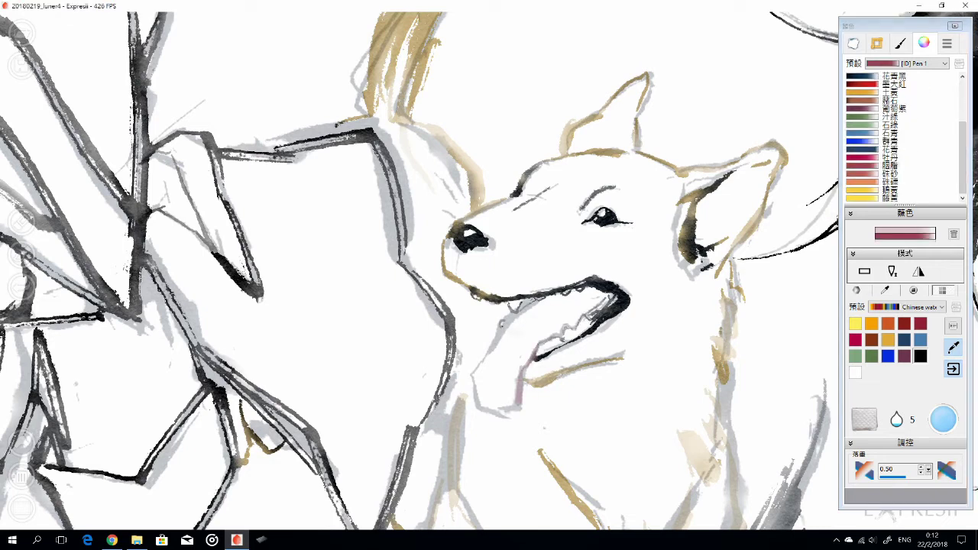
{"action": "scroll", "coordinate": [419, 267], "scroll_direction": "down", "scroll_amount": 3}
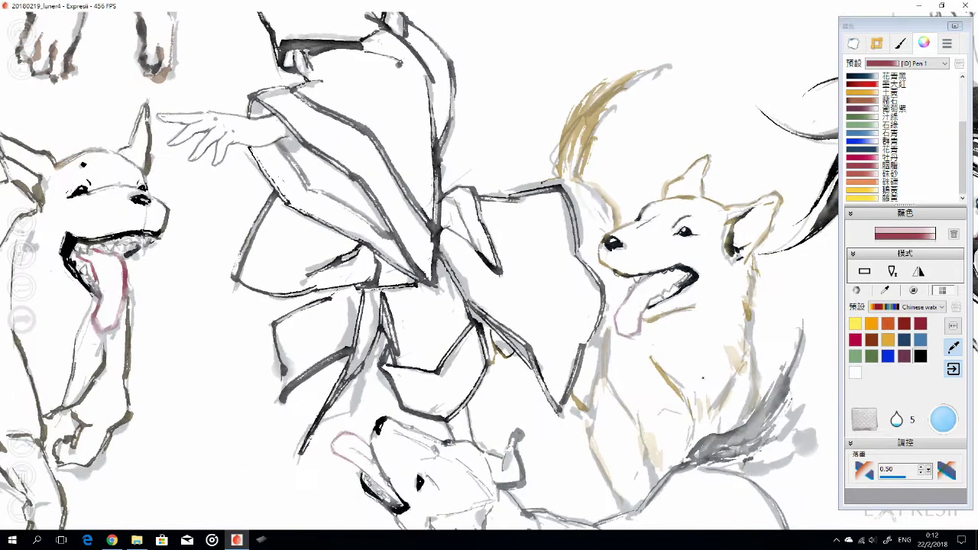
Switch to a reddish-brown ink and brush light fur shading onto the running dog's neck below its ear
{"action": "scroll", "coordinate": [418, 267], "scroll_direction": "down", "scroll_amount": 2}
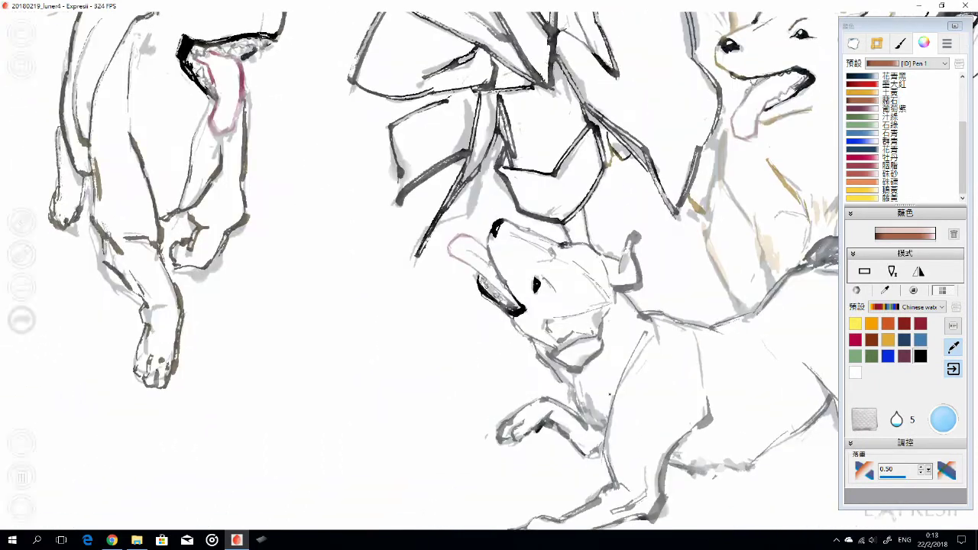
{"action": "scroll", "coordinate": [418, 267], "scroll_direction": "up", "scroll_amount": 2}
{"action": "key", "text": "bracketleft"}
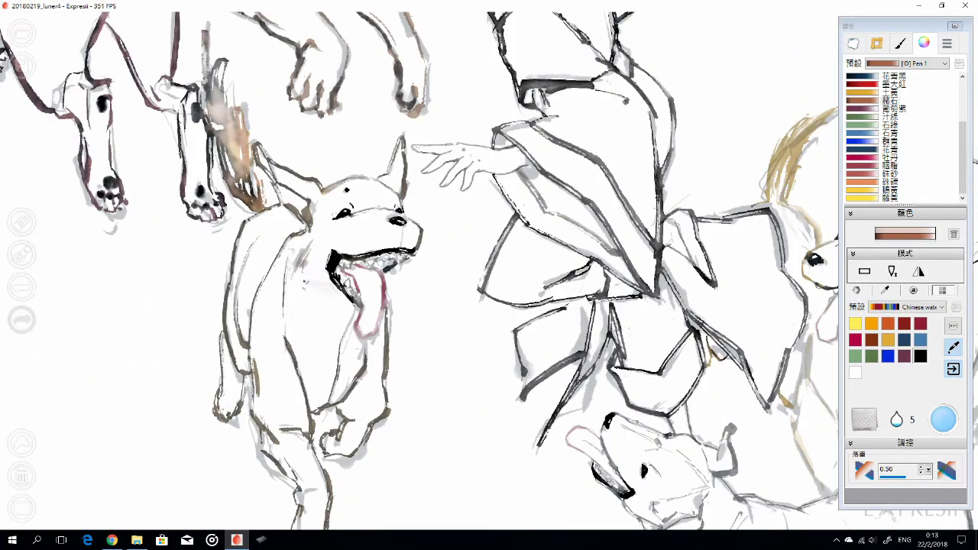
{"action": "mouse_move", "coordinate": [309, 315]}
{"action": "left_mouse_down"}
{"action": "mouse_move", "coordinate": [305, 271]}
{"action": "mouse_move", "coordinate": [295, 294]}
{"action": "mouse_move", "coordinate": [327, 359]}
{"action": "left_mouse_up"}
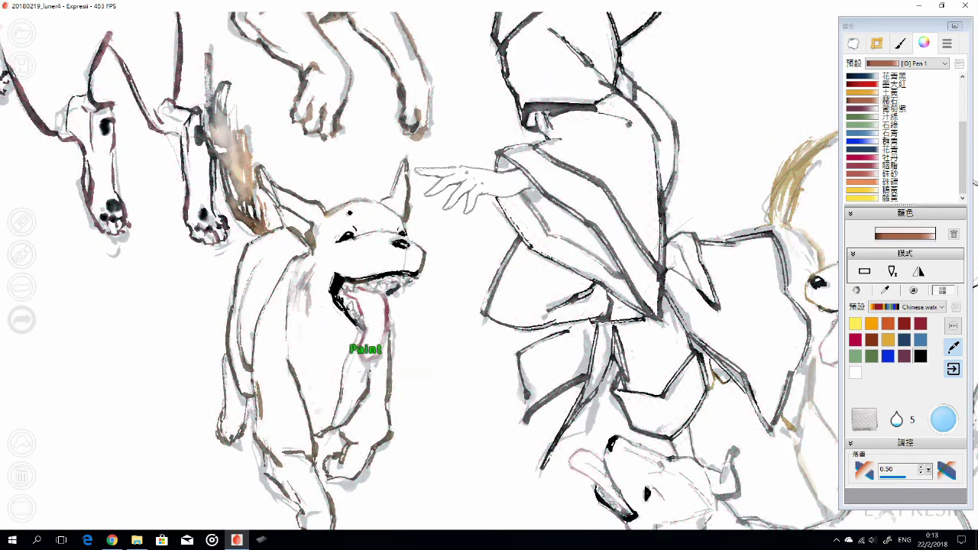
Switch to dark blue ink at brush size 2 and trace the head and ear of the sketched dog between the robed figures
{"action": "left_click_drag", "start_coordinate": [782, 422], "coordinate": [606, 351]}
{"action": "scroll", "coordinate": [606, 351], "scroll_direction": "down", "scroll_amount": 5}
{"action": "scroll", "coordinate": [606, 352], "scroll_direction": "up", "scroll_amount": 10}
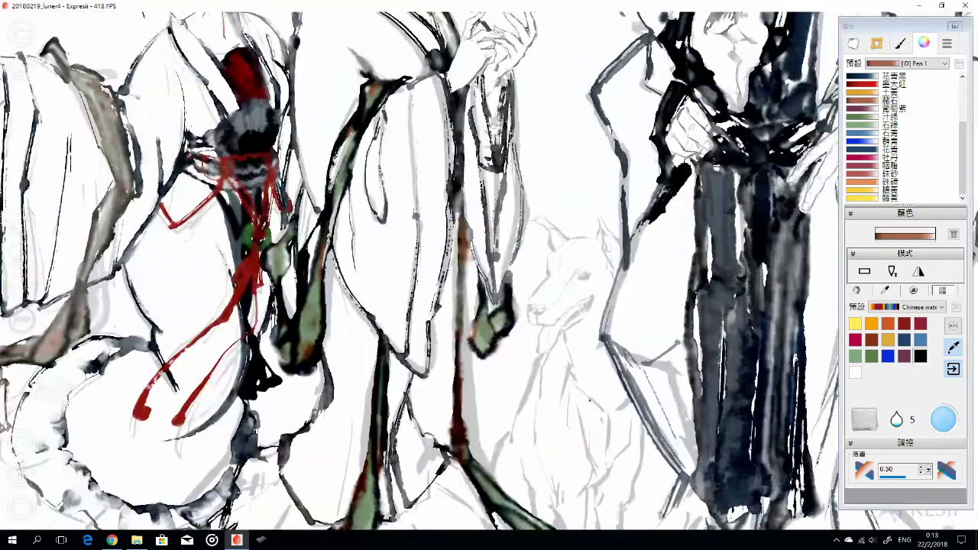
{"action": "scroll", "coordinate": [632, 235], "scroll_direction": "up", "scroll_amount": 3}
{"action": "key", "text": "bracketright"}
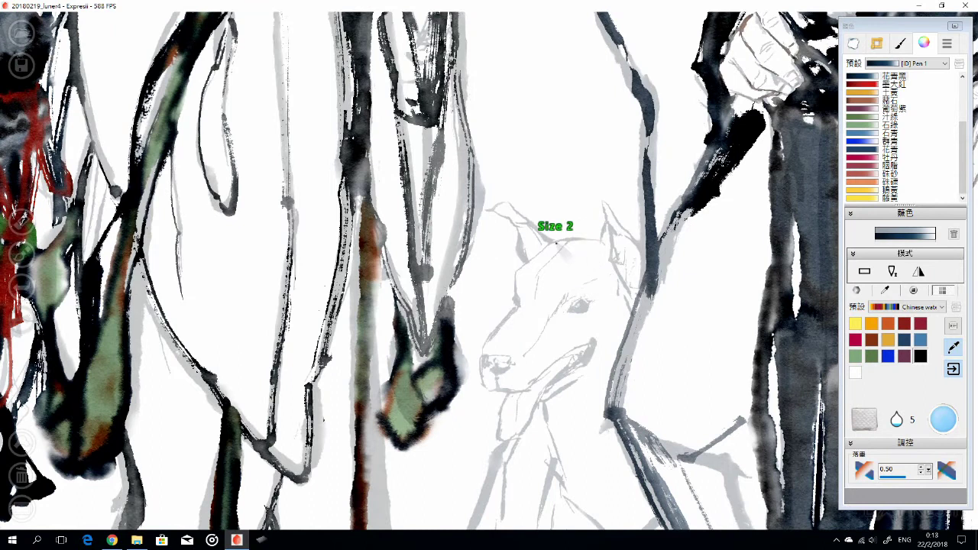
{"action": "left_click_drag", "start_coordinate": [544, 239], "coordinate": [596, 237]}
{"action": "mouse_move", "coordinate": [493, 206]}
{"action": "left_mouse_down"}
{"action": "mouse_move", "coordinate": [528, 223]}
{"action": "mouse_move", "coordinate": [497, 201]}
{"action": "left_mouse_up"}
{"action": "key", "text": "bracketleft"}
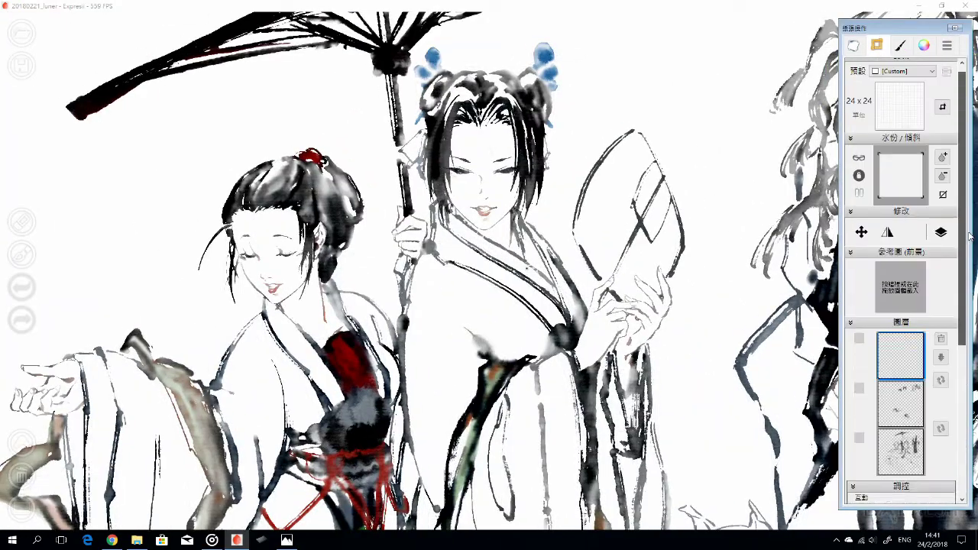
Set the pen to a brown-to-yellow gradient and paint a skin tint at the fan-holding woman's neckline
{"action": "left_click", "coordinate": [924, 45]}
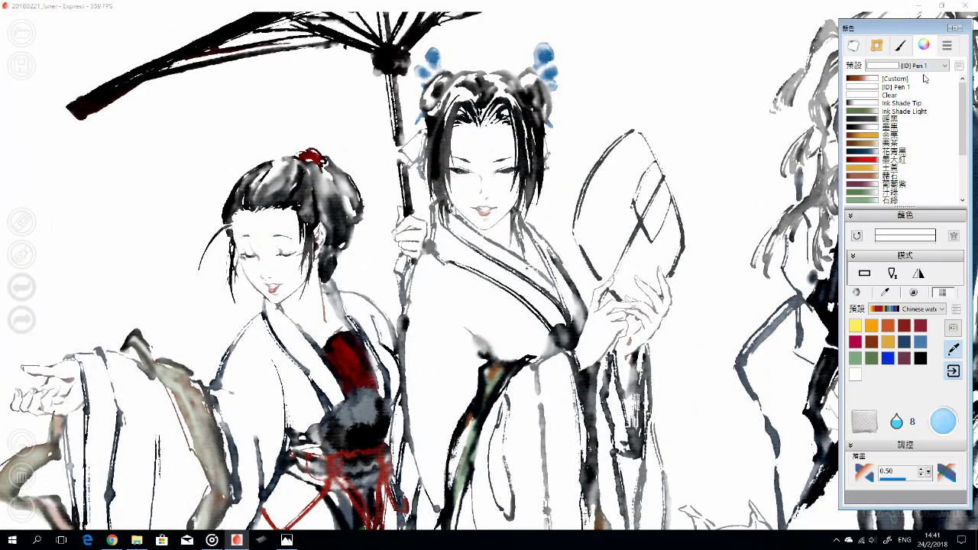
{"action": "left_click", "coordinate": [869, 342]}
{"action": "scroll", "coordinate": [523, 249], "scroll_direction": "up", "scroll_amount": 2}
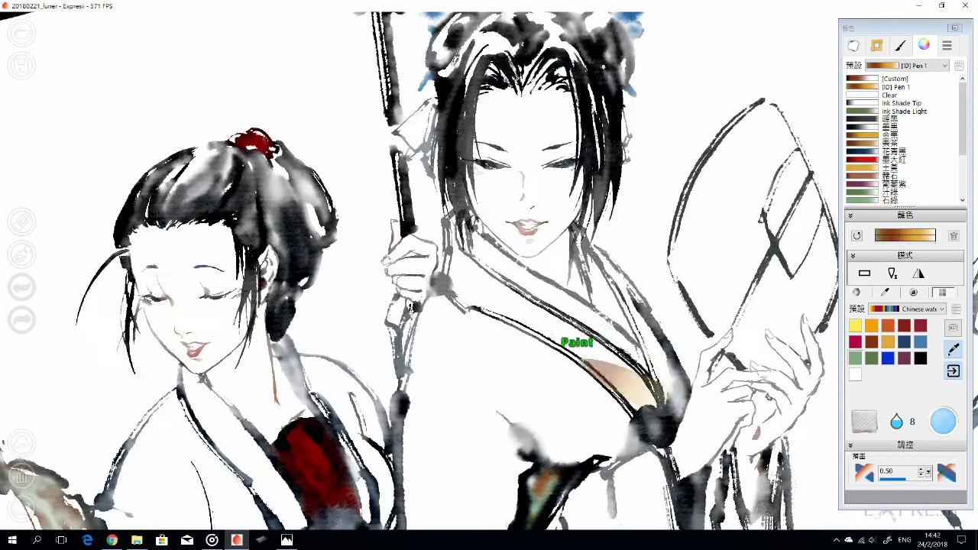
{"action": "scroll", "coordinate": [563, 196], "scroll_direction": "up", "scroll_amount": 2}
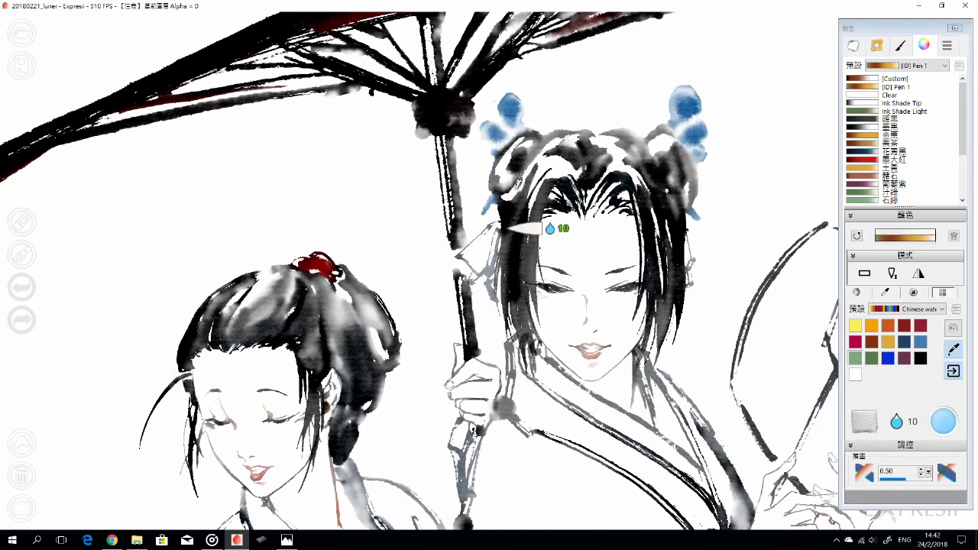
Try to tint the fan-holding woman's face with a pale skin wash on the top layer
{"action": "left_click", "coordinate": [900, 45]}
{"action": "left_click", "coordinate": [877, 46]}
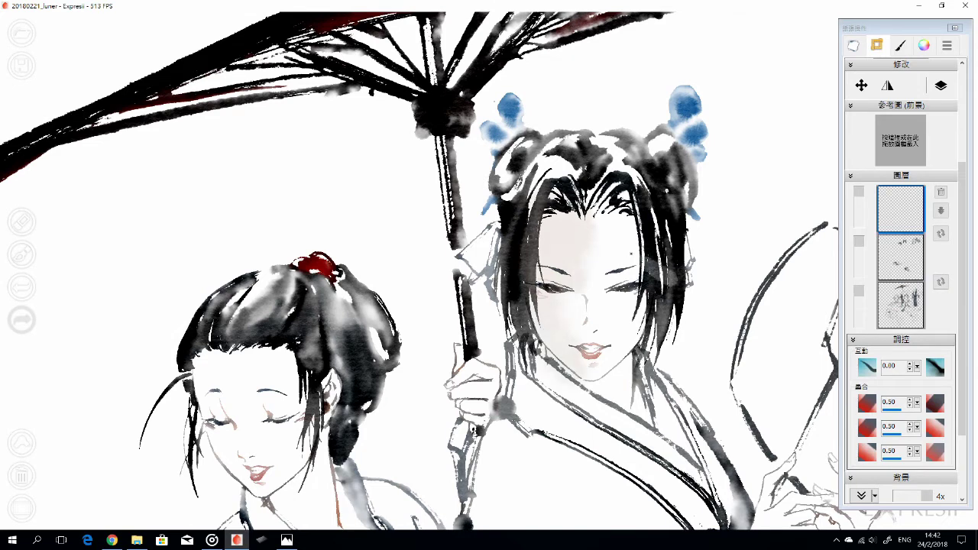
{"action": "mouse_move", "coordinate": [550, 305]}
{"action": "left_mouse_down"}
{"action": "mouse_move", "coordinate": [584, 229]}
{"action": "mouse_move", "coordinate": [562, 268]}
{"action": "left_mouse_up"}
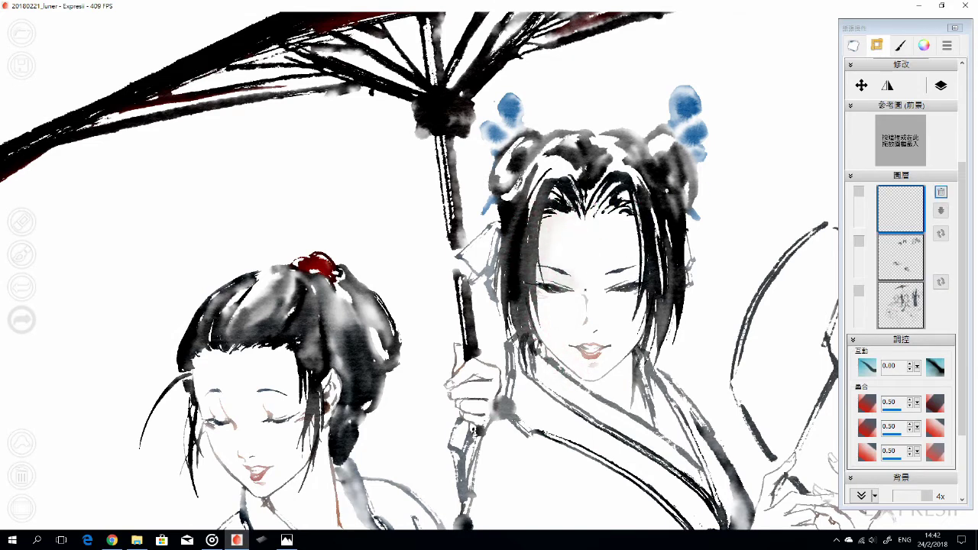
{"action": "mouse_move", "coordinate": [552, 213]}
{"action": "left_mouse_down"}
{"action": "mouse_move", "coordinate": [544, 359]}
{"action": "mouse_move", "coordinate": [634, 397]}
{"action": "mouse_move", "coordinate": [649, 432]}
{"action": "left_mouse_up"}
{"action": "key", "text": "ctrl+z"}
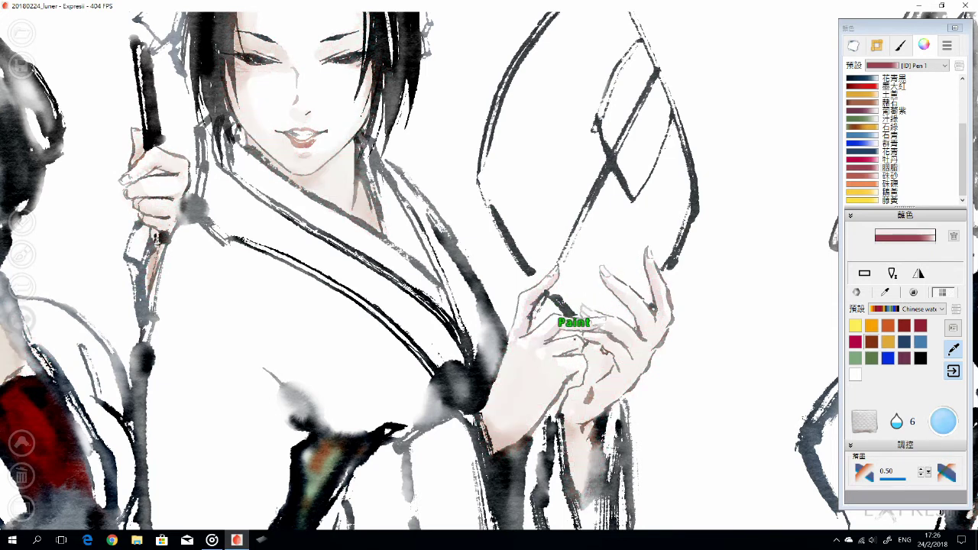
Examine the skin shading on the two women's faces and on the outstretched hand
{"action": "left_click_drag", "start_coordinate": [557, 327], "coordinate": [839, 401]}
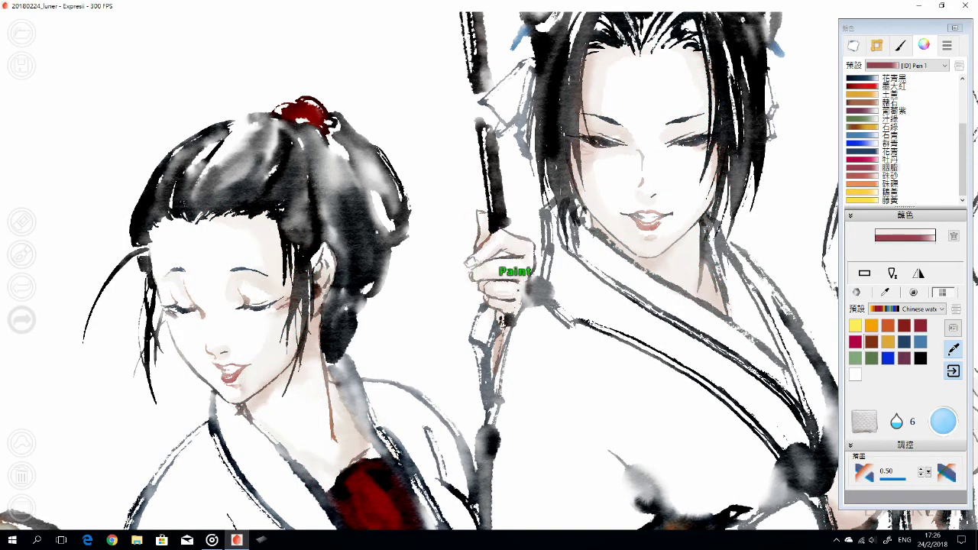
{"action": "scroll", "coordinate": [533, 273], "scroll_direction": "down", "scroll_amount": 5}
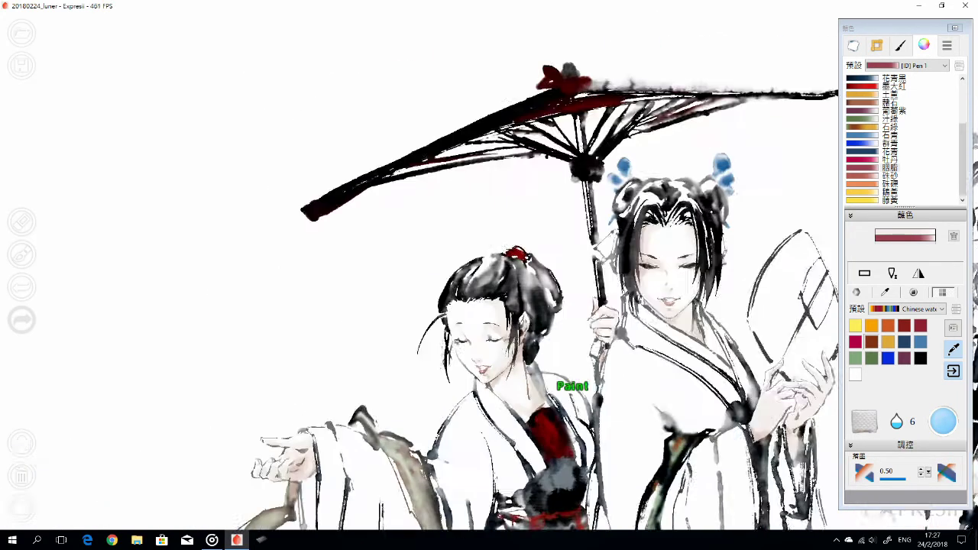
{"action": "scroll", "coordinate": [489, 352], "scroll_direction": "up", "scroll_amount": 5}
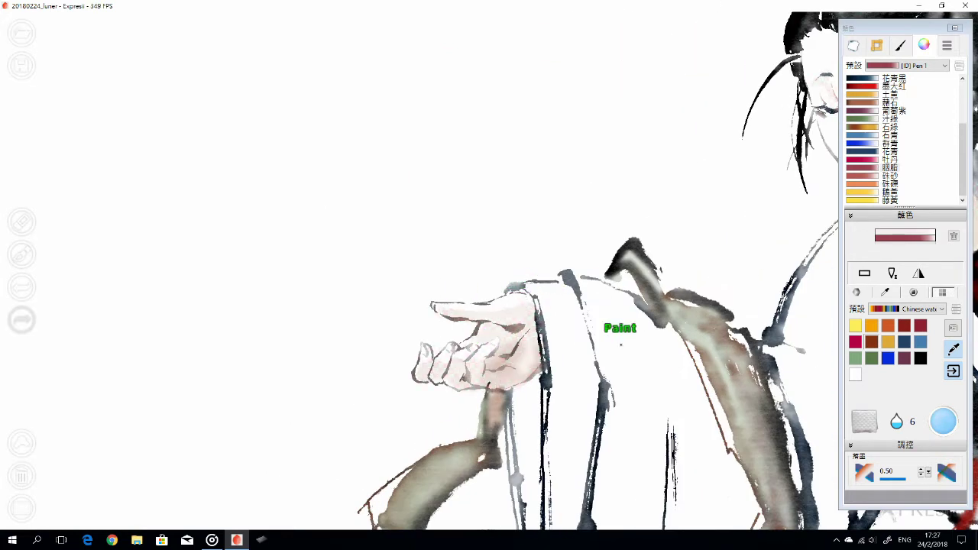
{"action": "scroll", "coordinate": [471, 301], "scroll_direction": "right", "scroll_amount": 5}
{"action": "scroll", "coordinate": [573, 332], "scroll_direction": "right", "scroll_amount": 1}
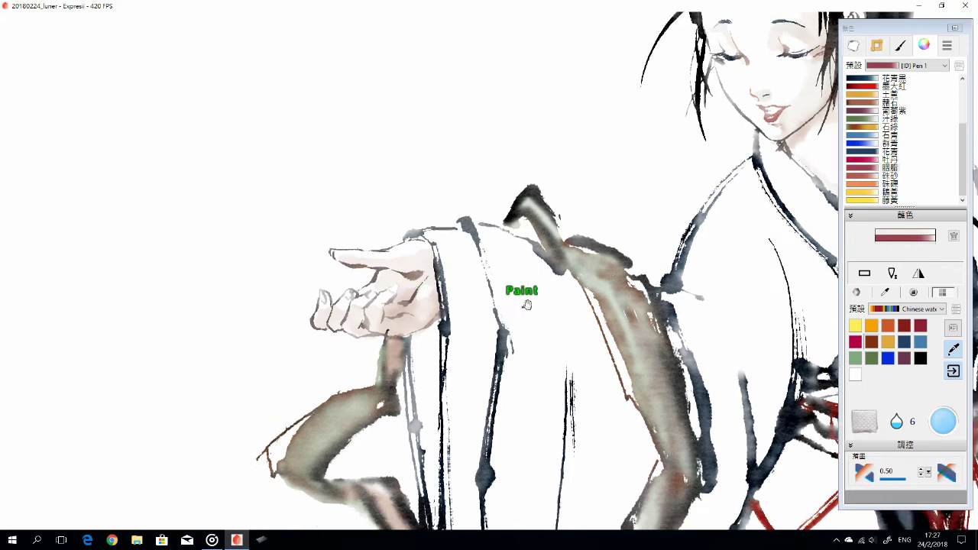
{"action": "scroll", "coordinate": [524, 306], "scroll_direction": "down", "scroll_amount": 5}
{"action": "scroll", "coordinate": [382, 305], "scroll_direction": "up", "scroll_amount": 6}
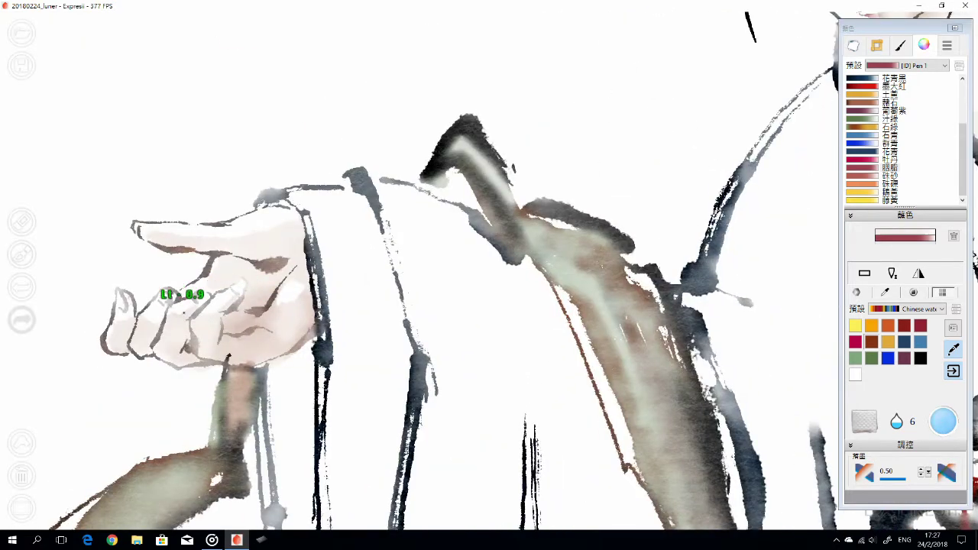
Check the skin tint on the outstretched hand and around the face and neck of the woman with the red hair tie
{"action": "key", "text": "e"}
{"action": "key", "text": "e"}
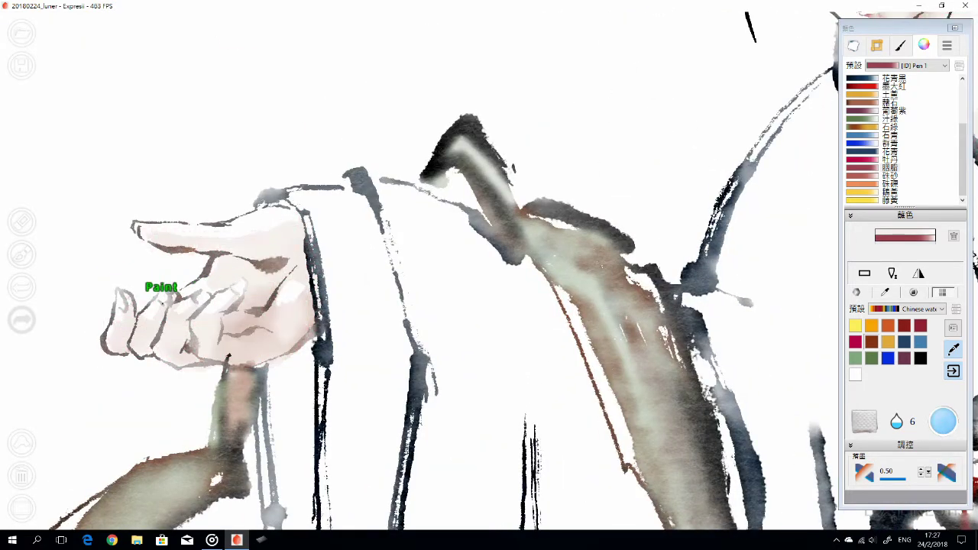
{"action": "scroll", "coordinate": [428, 306], "scroll_direction": "down", "scroll_amount": 3}
{"action": "scroll", "coordinate": [428, 305], "scroll_direction": "up", "scroll_amount": 3}
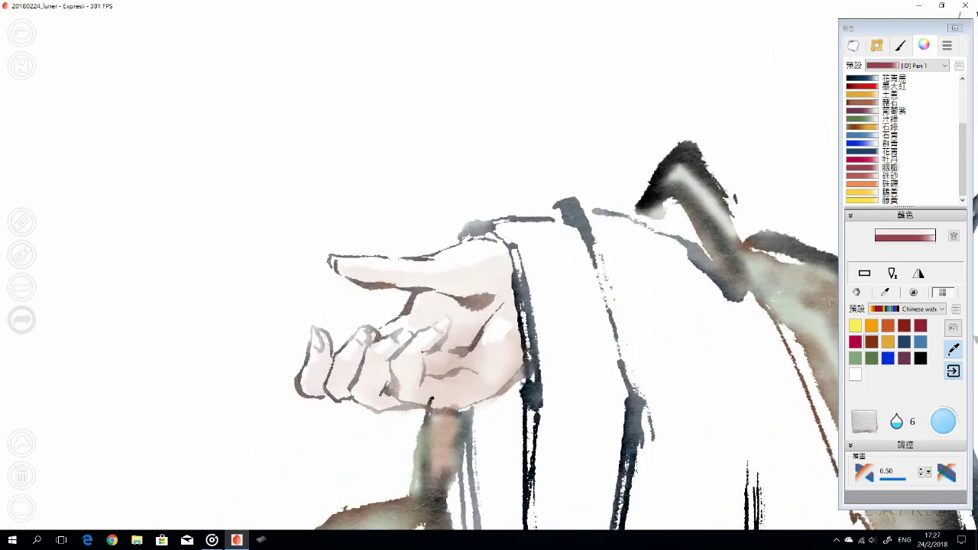
{"action": "scroll", "coordinate": [589, 311], "scroll_direction": "down", "scroll_amount": 4}
{"action": "scroll", "coordinate": [417, 206], "scroll_direction": "up", "scroll_amount": 6}
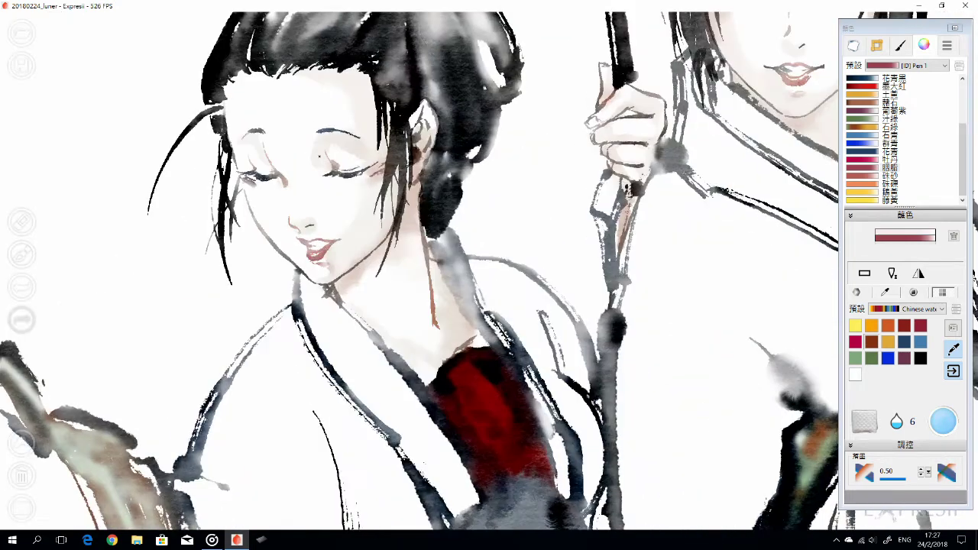
{"action": "left_click_drag", "start_coordinate": [417, 206], "coordinate": [551, 319]}
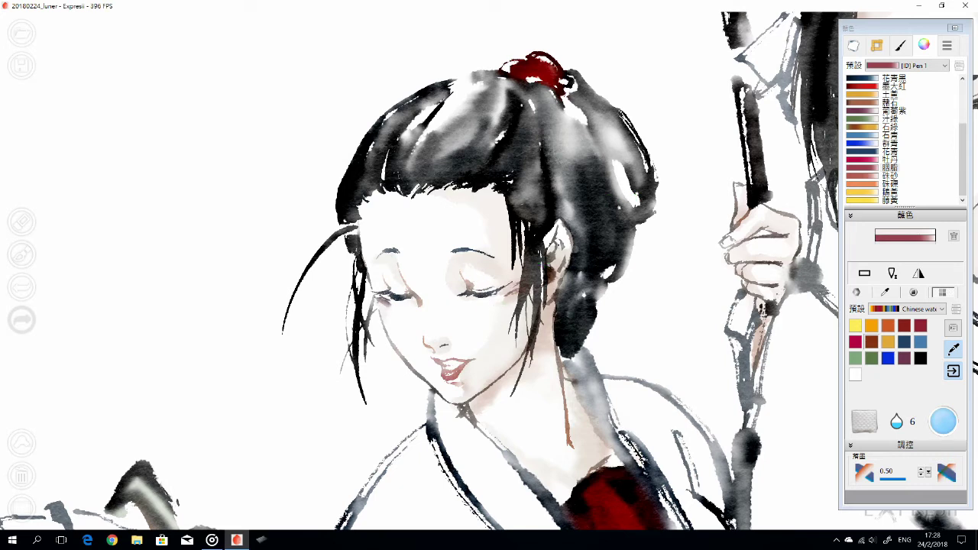
{"action": "left_click_drag", "start_coordinate": [489, 306], "coordinate": [442, 278]}
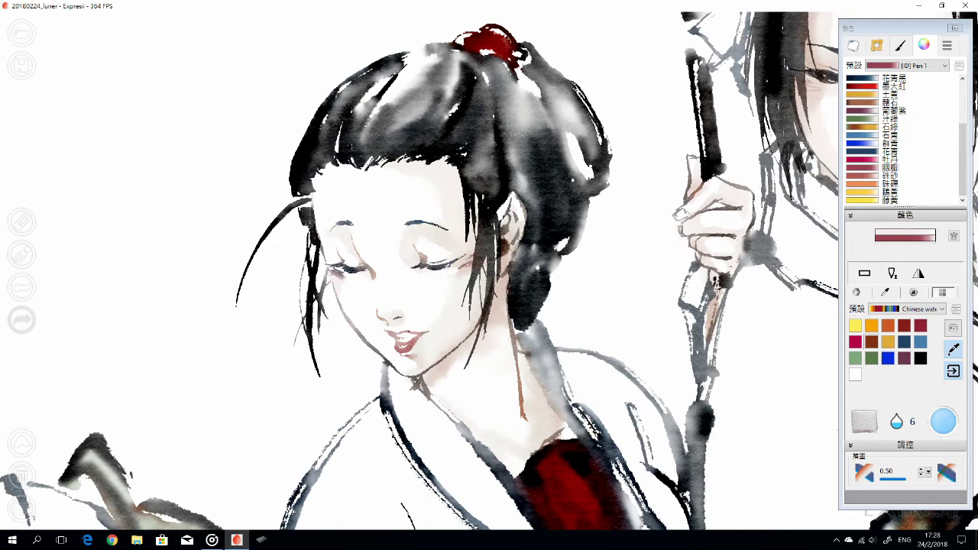
{"action": "left_click_drag", "start_coordinate": [429, 227], "coordinate": [324, 230]}
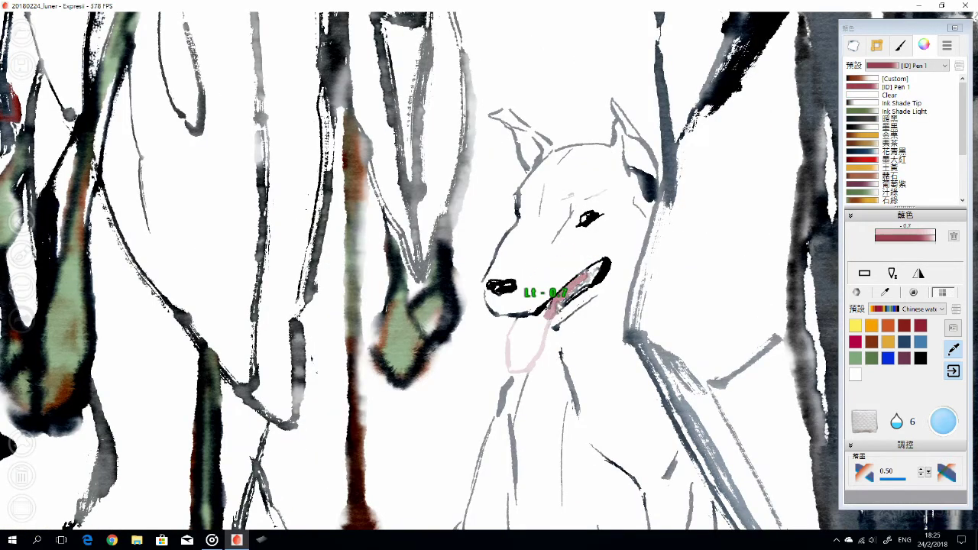
Colour the tongues of the dog between the robes and the large dog over the wild-haired figure with diluted crimson
{"action": "left_click_drag", "start_coordinate": [546, 293], "coordinate": [532, 299]}
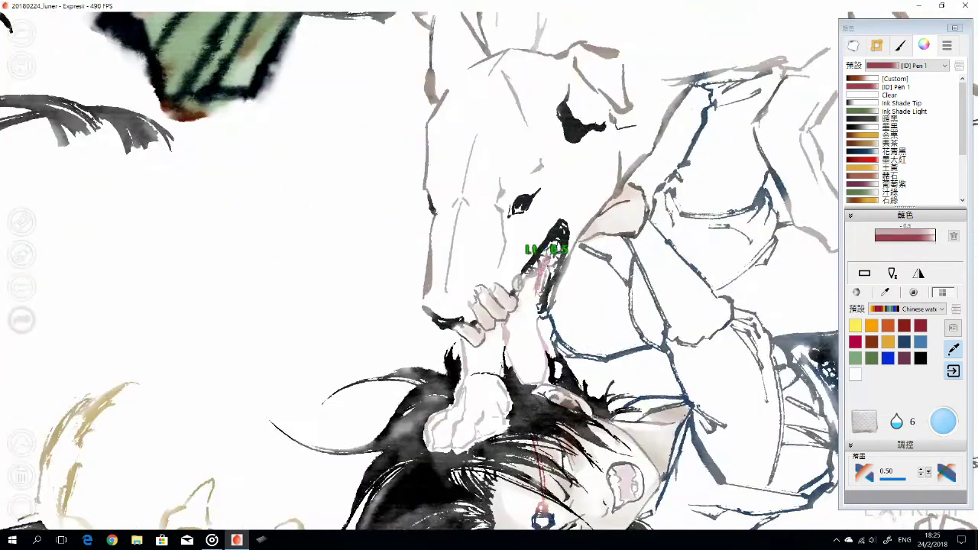
{"action": "mouse_move", "coordinate": [545, 249]}
{"action": "left_mouse_down"}
{"action": "mouse_move", "coordinate": [532, 261]}
{"action": "mouse_move", "coordinate": [535, 359]}
{"action": "left_mouse_up"}
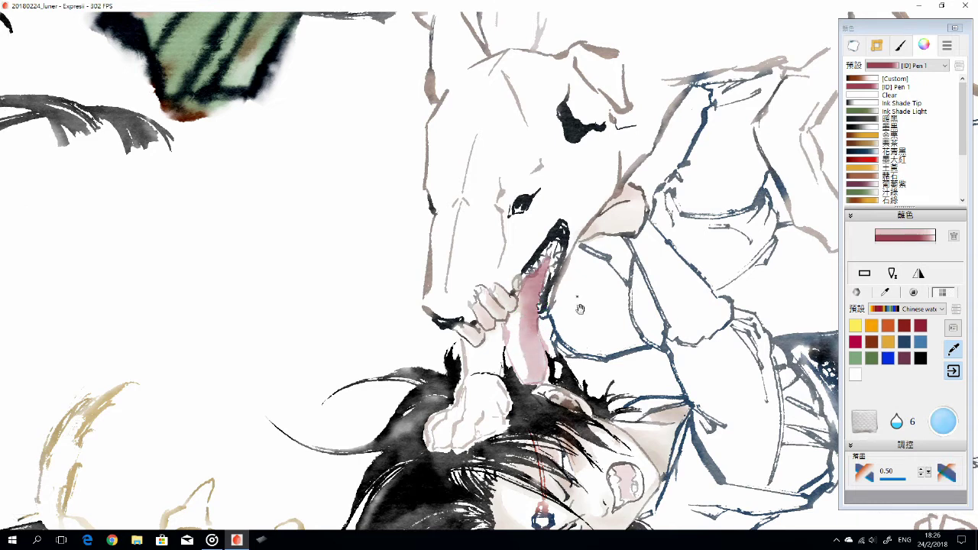
{"action": "mouse_move", "coordinate": [539, 295]}
{"action": "left_mouse_down"}
{"action": "mouse_move", "coordinate": [560, 257]}
{"action": "mouse_move", "coordinate": [535, 302]}
{"action": "left_mouse_up"}
{"action": "left_click_drag", "start_coordinate": [547, 243], "coordinate": [532, 270]}
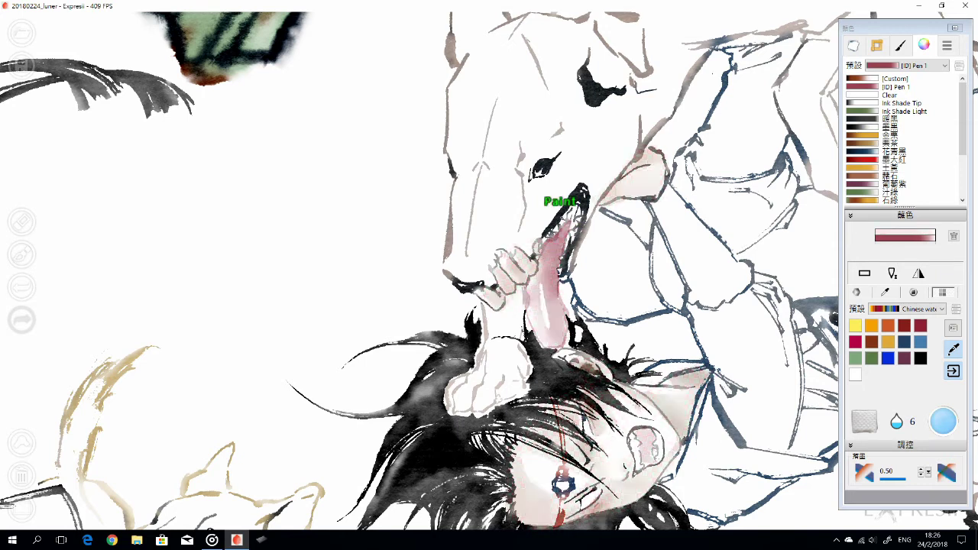
{"action": "mouse_move", "coordinate": [560, 201]}
{"action": "left_mouse_down"}
{"action": "mouse_move", "coordinate": [538, 253]}
{"action": "mouse_move", "coordinate": [530, 308]}
{"action": "mouse_move", "coordinate": [530, 281]}
{"action": "mouse_move", "coordinate": [587, 263]}
{"action": "mouse_move", "coordinate": [578, 240]}
{"action": "mouse_move", "coordinate": [592, 268]}
{"action": "mouse_move", "coordinate": [574, 296]}
{"action": "mouse_move", "coordinate": [578, 269]}
{"action": "left_mouse_up"}
Fill the golden dog's tongue with a diluted crimson wash, leaving a pale highlight along its middle
{"action": "scroll", "coordinate": [579, 256], "scroll_direction": "down", "scroll_amount": 3}
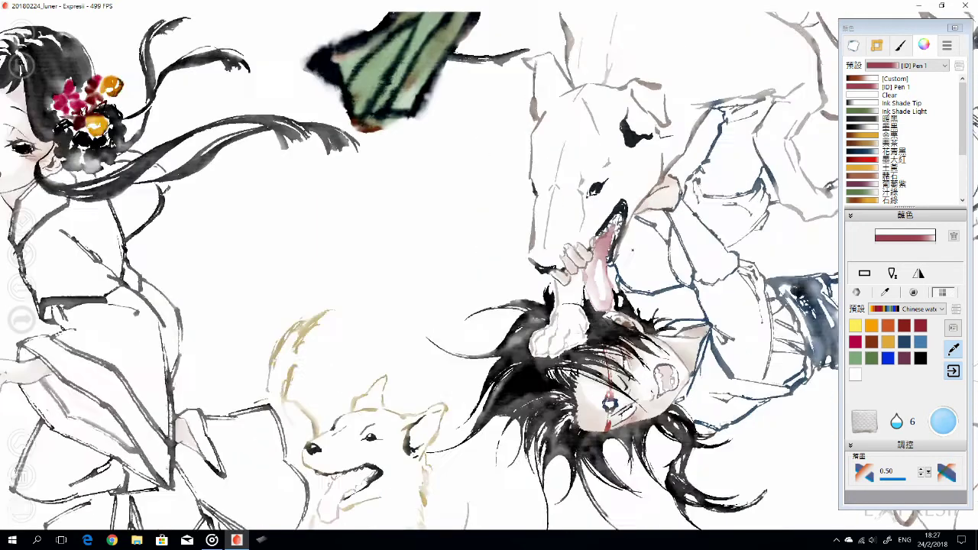
{"action": "scroll", "coordinate": [579, 256], "scroll_direction": "up", "scroll_amount": 1}
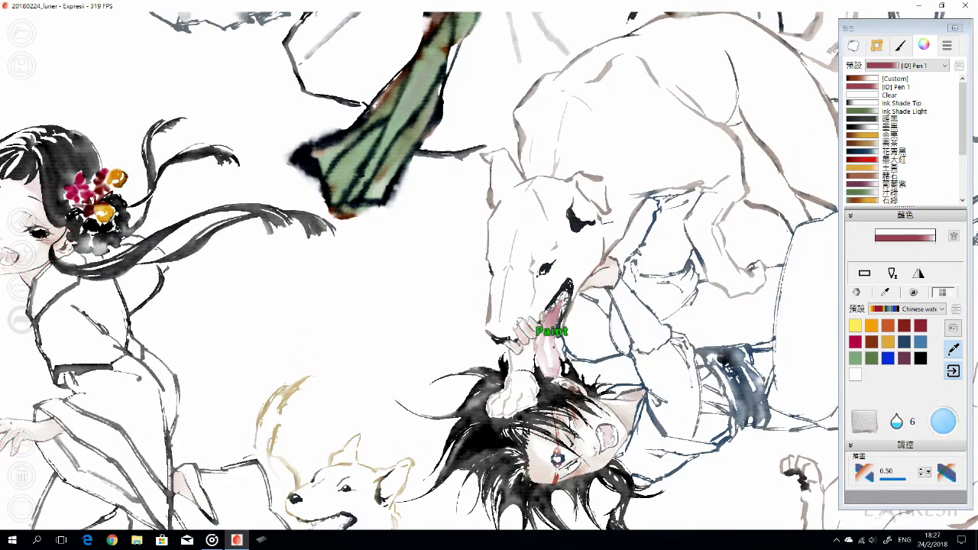
{"action": "scroll", "coordinate": [569, 363], "scroll_direction": "down", "scroll_amount": 3}
{"action": "scroll", "coordinate": [570, 364], "scroll_direction": "up", "scroll_amount": 4}
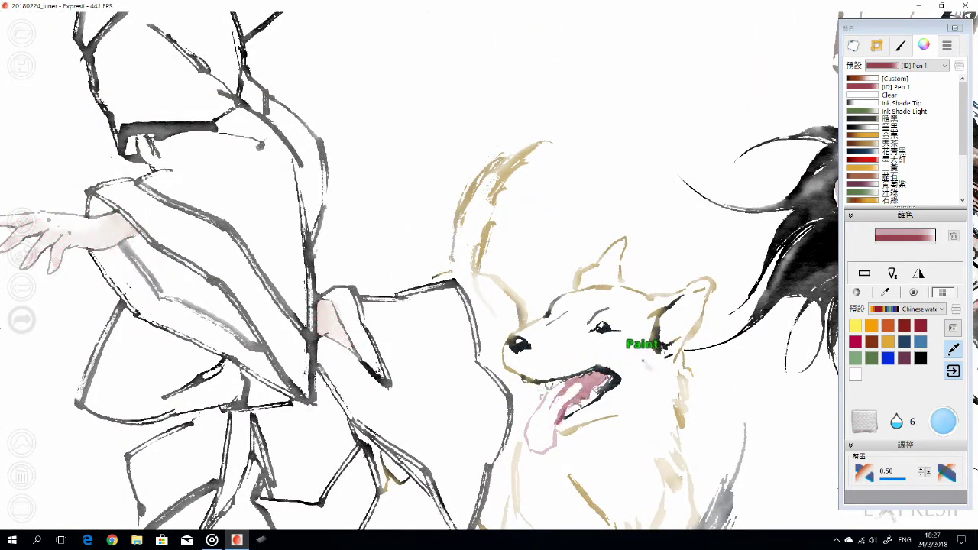
{"action": "left_click_drag", "start_coordinate": [574, 375], "coordinate": [548, 394]}
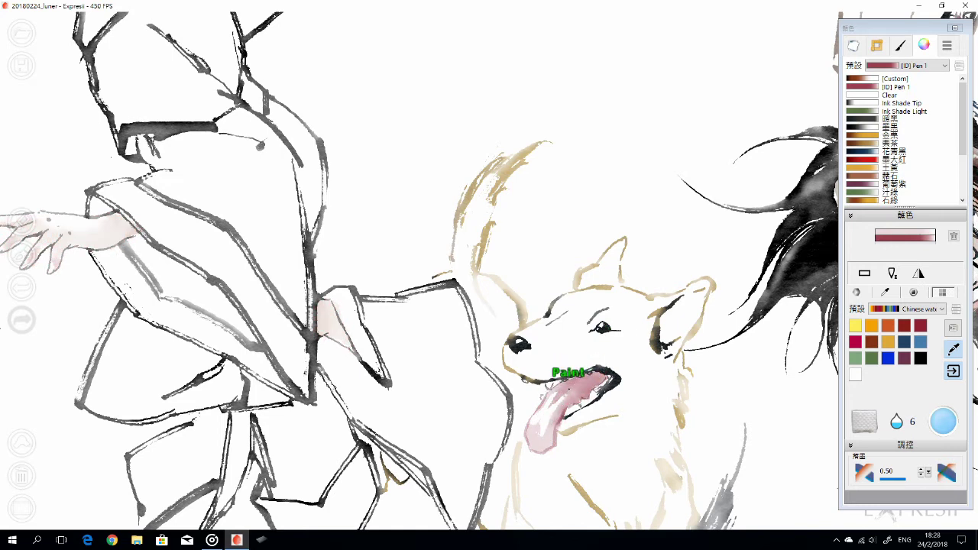
{"action": "left_click_drag", "start_coordinate": [509, 392], "coordinate": [596, 343]}
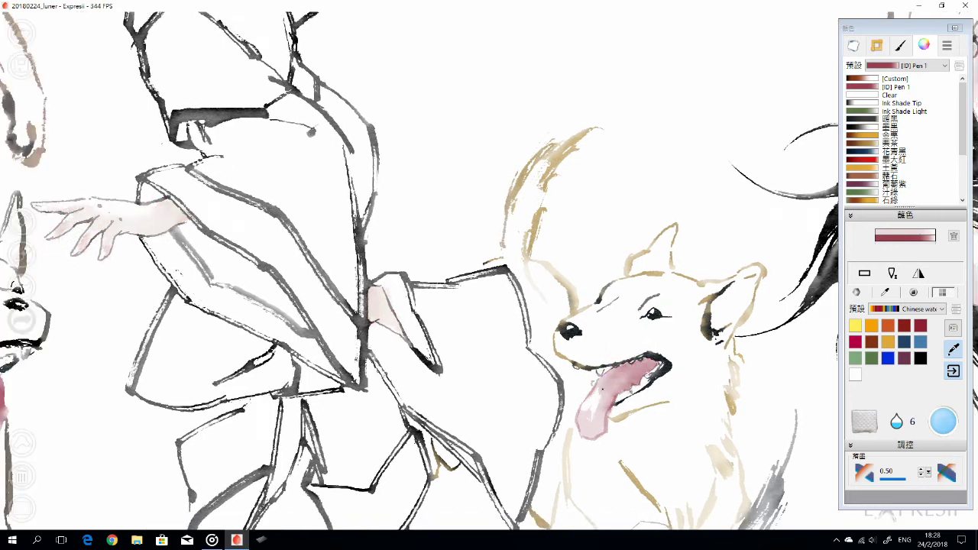
Paint diluted crimson onto the tongue of the dog looking upward beneath the girl's robe
{"action": "scroll", "coordinate": [684, 313], "scroll_direction": "down", "scroll_amount": 5}
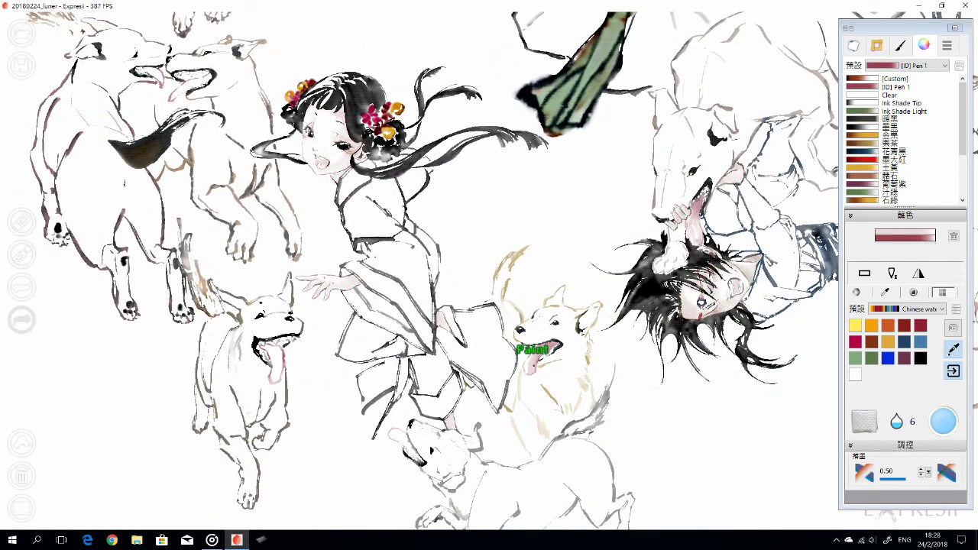
{"action": "scroll", "coordinate": [589, 356], "scroll_direction": "up", "scroll_amount": 5}
{"action": "left_click_drag", "start_coordinate": [399, 356], "coordinate": [429, 381]}
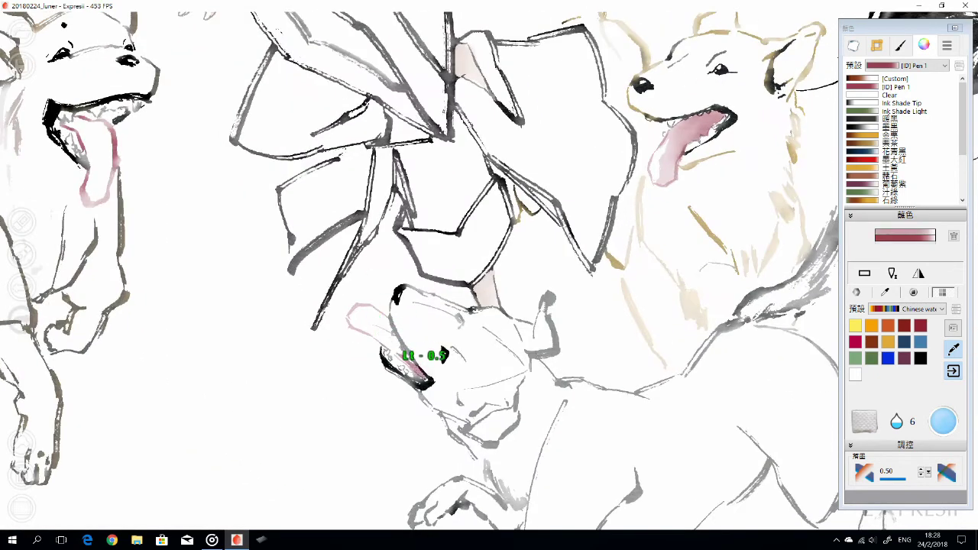
{"action": "key", "text": "l"}
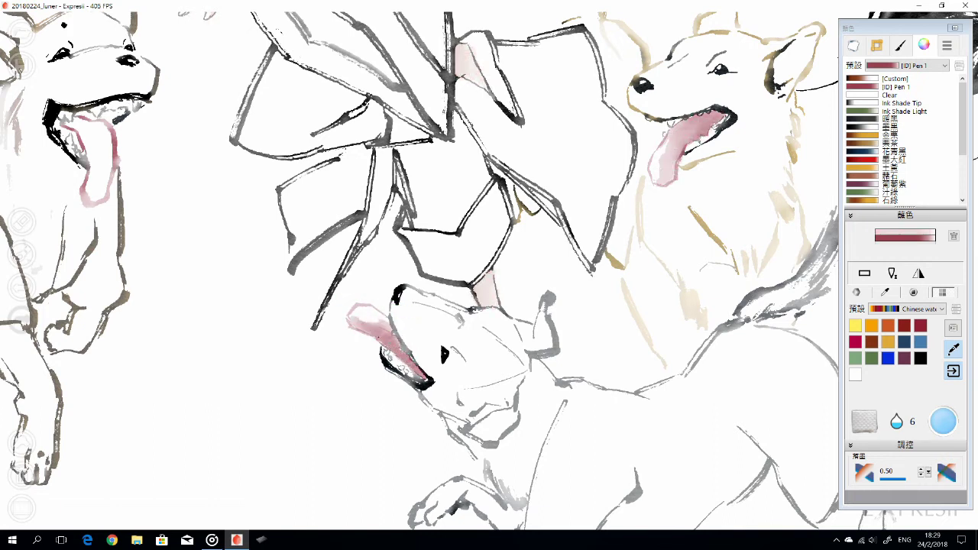
Fill the long hanging tongue of the running dog beside the girl's outstretched hand with diluted crimson
{"action": "left_click_drag", "start_coordinate": [382, 229], "coordinate": [734, 343]}
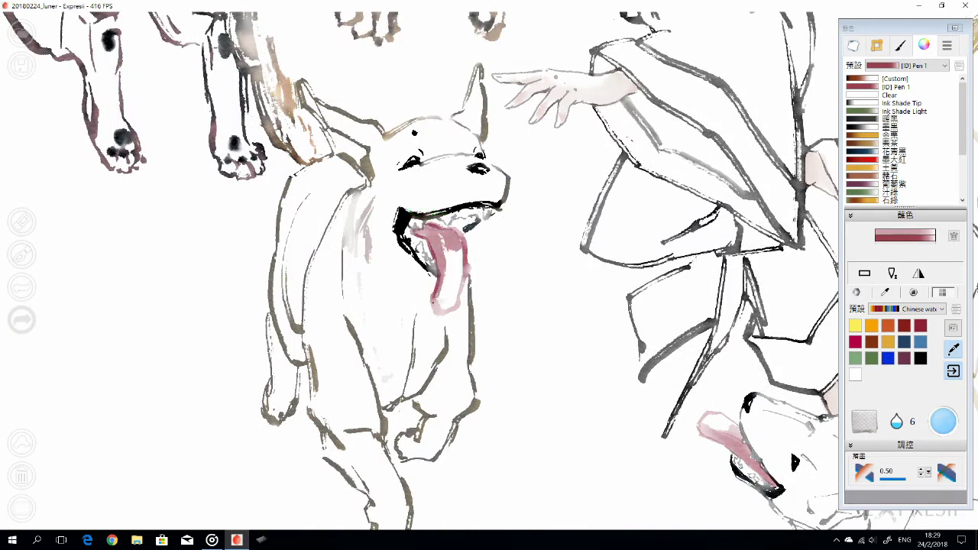
{"action": "key", "text": "l"}
{"action": "key", "text": "l"}
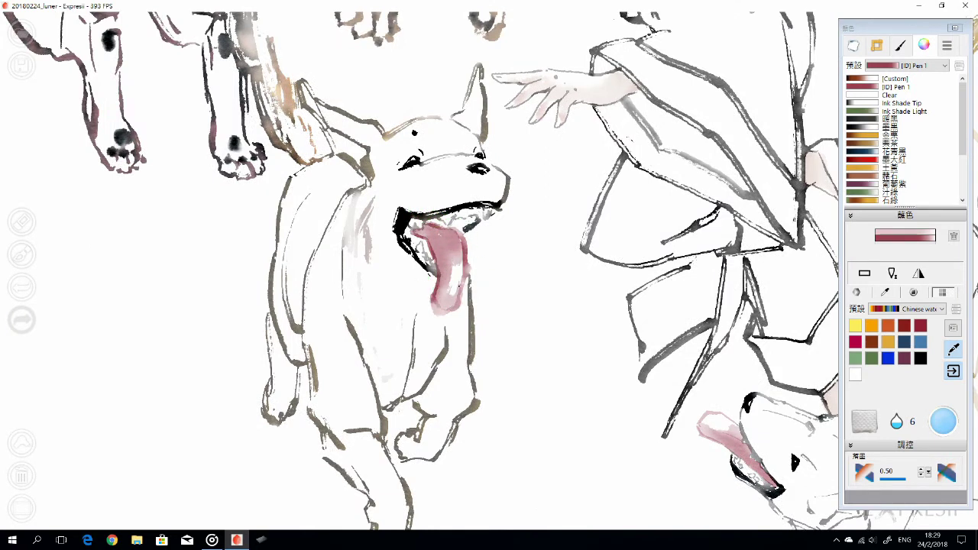
{"action": "scroll", "coordinate": [477, 313], "scroll_direction": "down", "scroll_amount": 3}
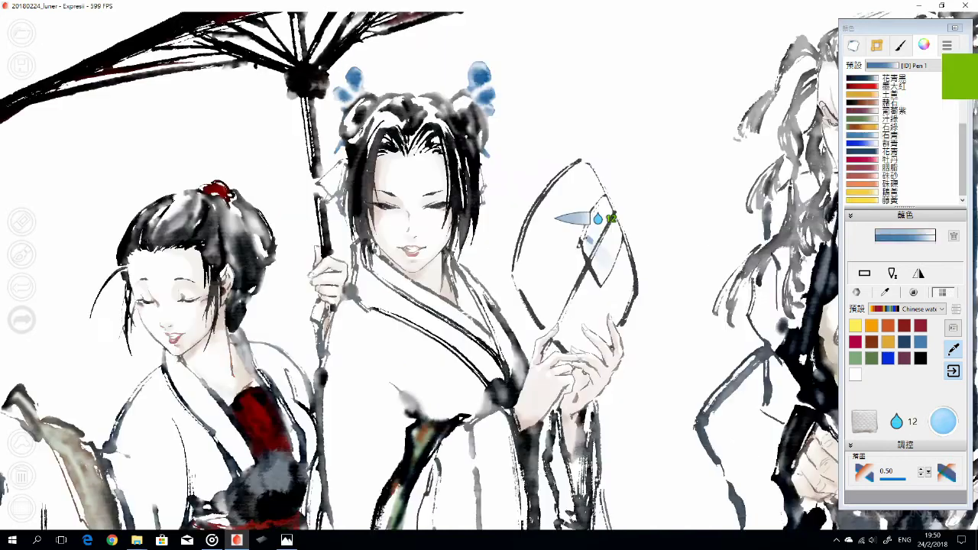
Try to fill the woman's fan with a plain blue wash
{"action": "mouse_move", "coordinate": [585, 218]}
{"action": "left_mouse_down"}
{"action": "mouse_move", "coordinate": [589, 192]}
{"action": "mouse_move", "coordinate": [581, 252]}
{"action": "left_mouse_up"}
{"action": "key", "text": "ctrl+z"}
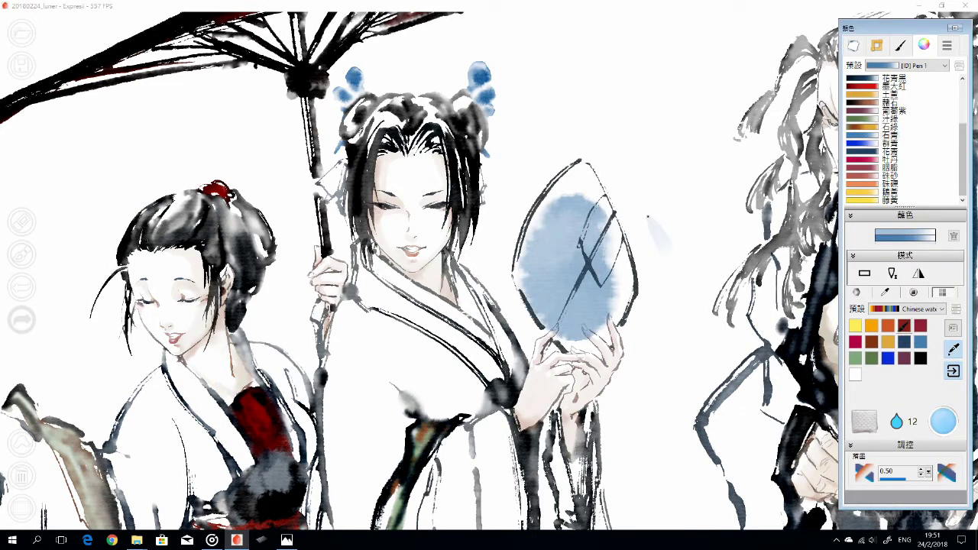
{"action": "key", "text": "ctrl+z"}
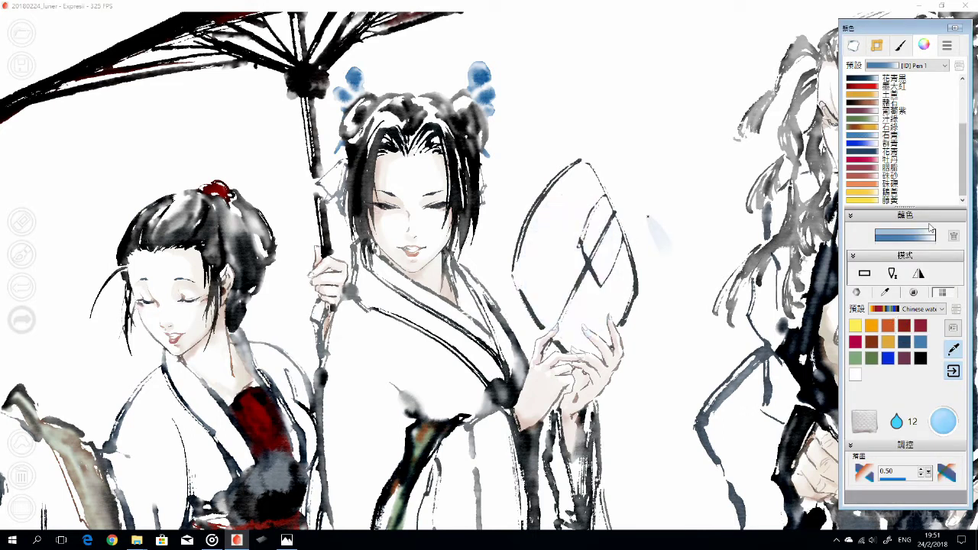
{"action": "left_click_drag", "start_coordinate": [581, 225], "coordinate": [546, 266]}
{"action": "key", "text": "ctrl+z"}
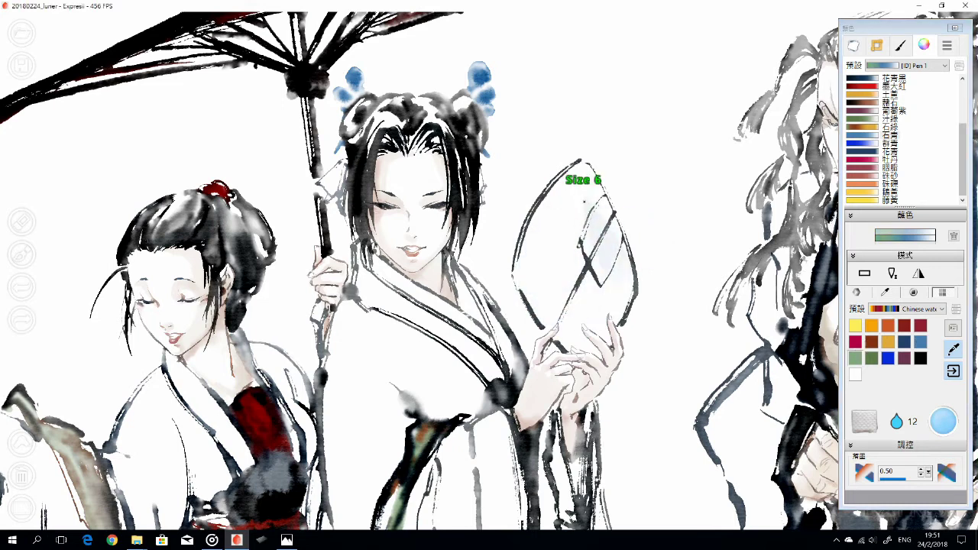
Try to wash the woman's fan with a green-to-blue gradient at brush size 6
{"action": "mouse_move", "coordinate": [576, 218]}
{"action": "left_mouse_down"}
{"action": "mouse_move", "coordinate": [539, 243]}
{"action": "mouse_move", "coordinate": [545, 306]}
{"action": "mouse_move", "coordinate": [597, 293]}
{"action": "mouse_move", "coordinate": [592, 206]}
{"action": "mouse_move", "coordinate": [548, 259]}
{"action": "mouse_move", "coordinate": [606, 239]}
{"action": "mouse_move", "coordinate": [585, 201]}
{"action": "left_mouse_up"}
{"action": "key", "text": "ctrl+z"}
{"action": "key", "text": "ctrl+z"}
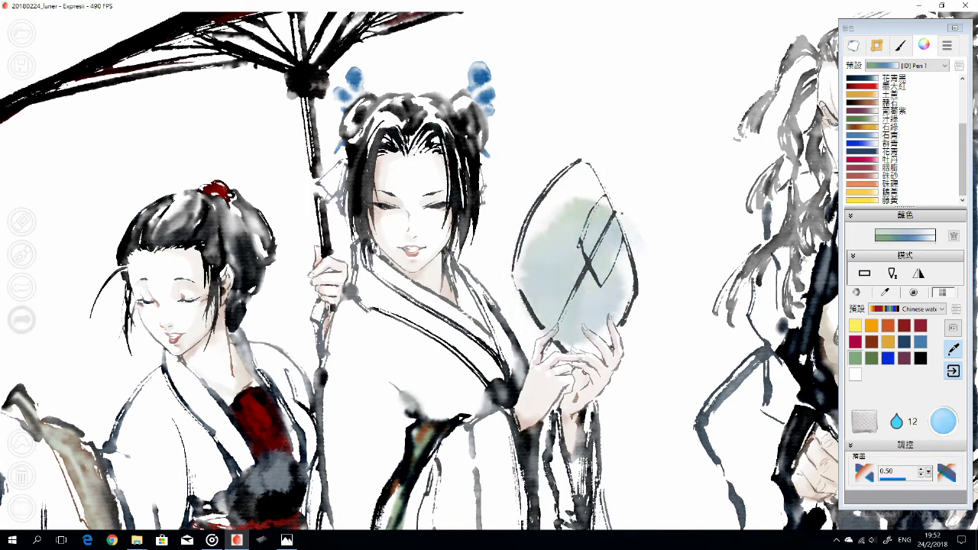
{"action": "key", "text": "ctrl+z"}
{"action": "key", "text": "ctrl+y"}
{"action": "key", "text": "ctrl+z"}
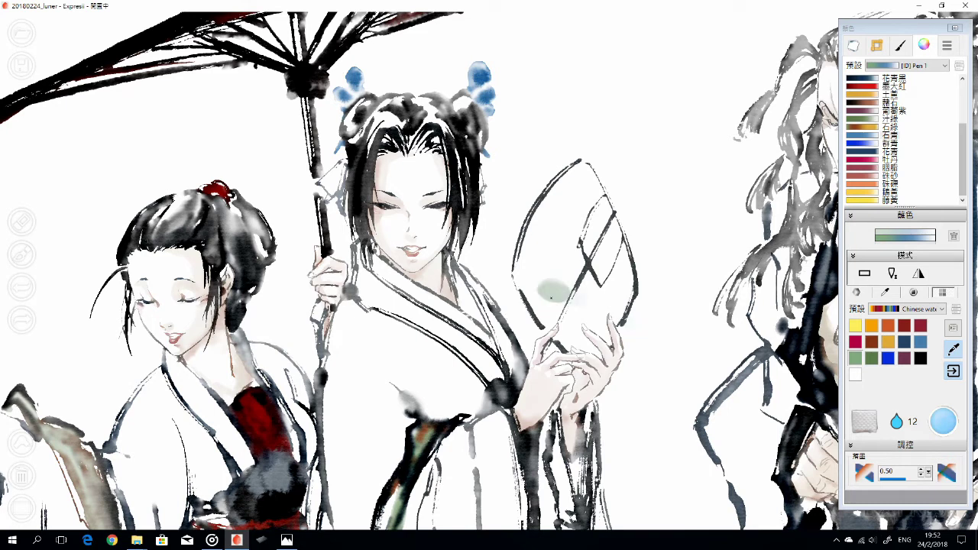
Try to repaint the fan's green-to-blue wash at brush size 5
{"action": "key", "text": "ctrl+y"}
{"action": "key", "text": "ctrl+z"}
{"action": "key", "text": "bracketright"}
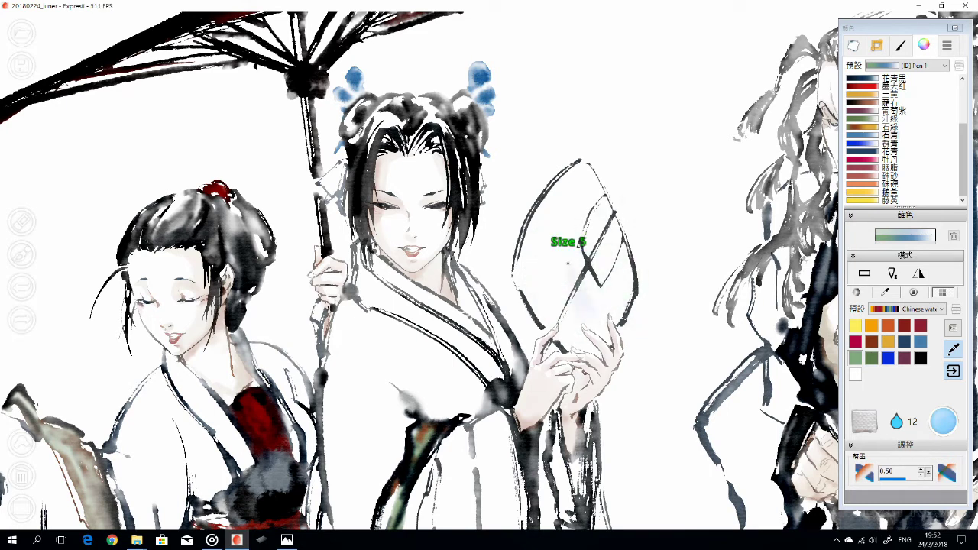
{"action": "key", "text": "ctrl+y"}
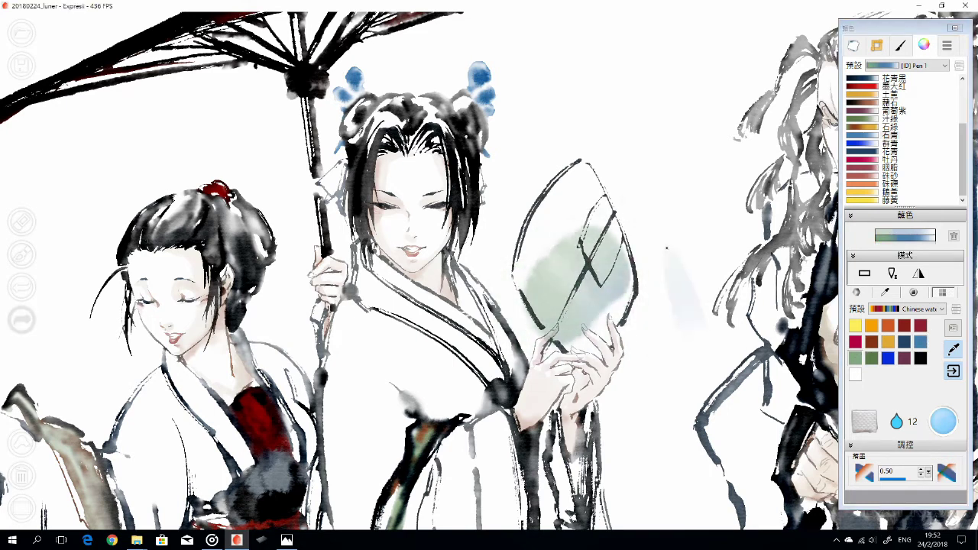
{"action": "key", "text": "ctrl+z"}
Try the fan's green-to-blue wash with the layer interaction set to 1.00, then 0.53, and undo the painting
{"action": "left_click", "coordinate": [854, 45]}
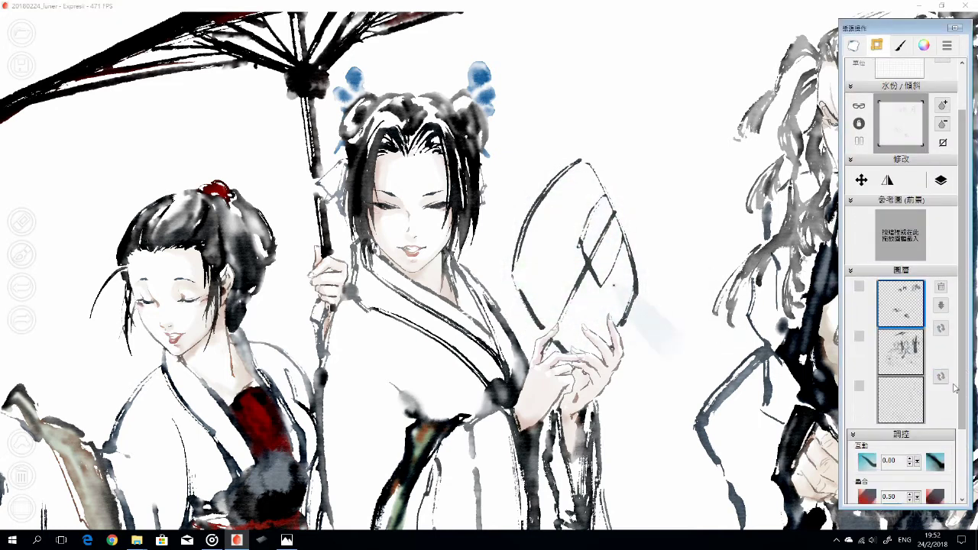
{"action": "key", "text": "ctrl+y"}
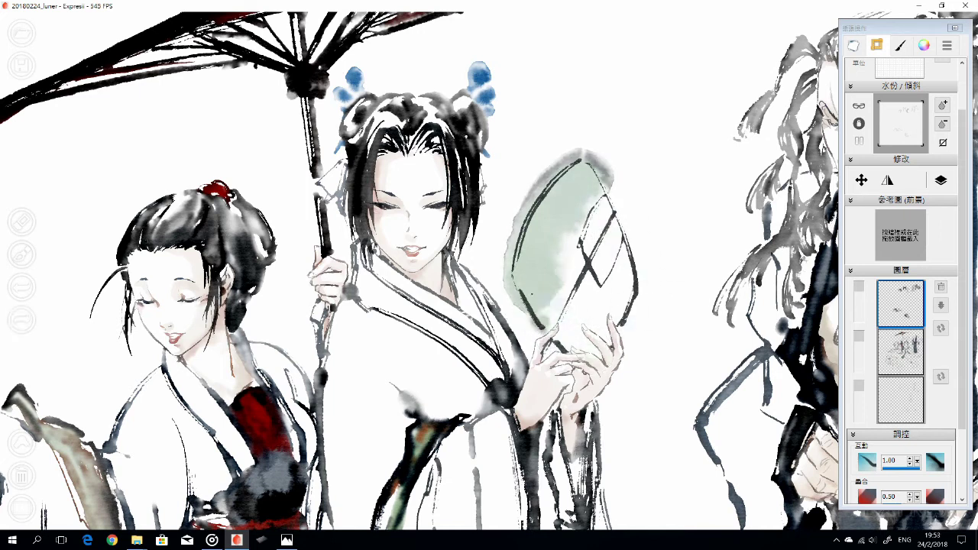
{"action": "left_click_drag", "start_coordinate": [604, 191], "coordinate": [626, 313]}
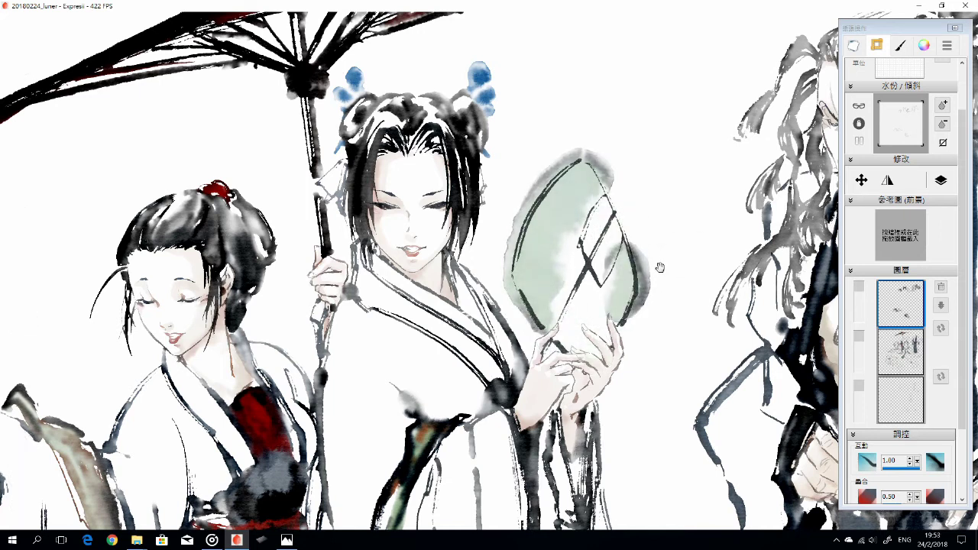
{"action": "left_click_drag", "start_coordinate": [917, 466], "coordinate": [900, 466]}
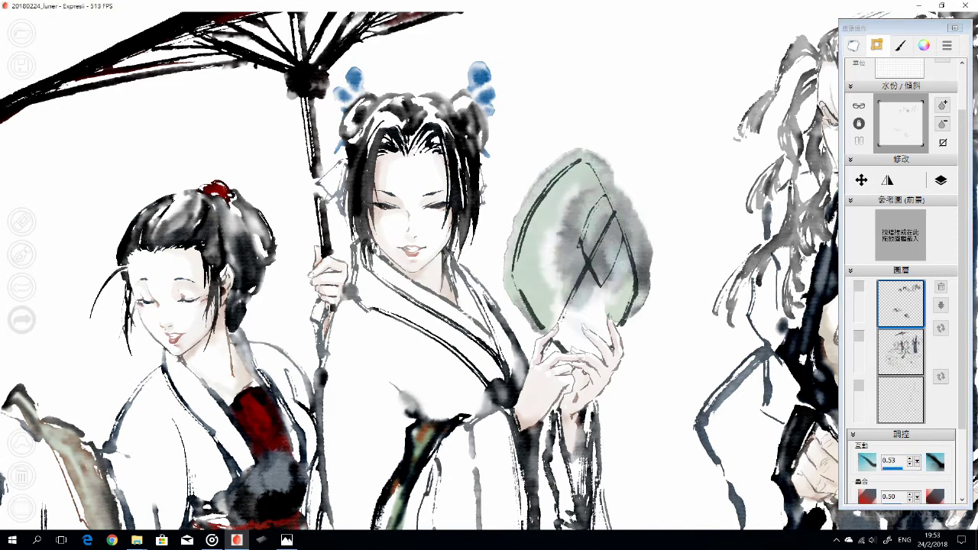
{"action": "scroll", "coordinate": [420, 268], "scroll_direction": "down", "scroll_amount": 3}
{"action": "scroll", "coordinate": [421, 267], "scroll_direction": "up", "scroll_amount": 3}
{"action": "key", "text": "ctrl+z"}
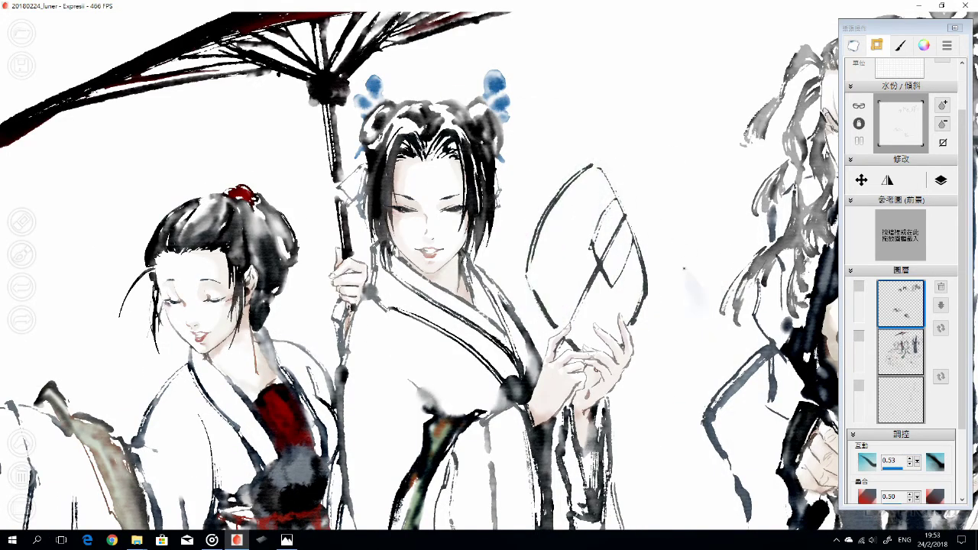
Fill the woman's fan with a pale green-to-blue wash and set the layer interaction to 0.00
{"action": "key", "text": "ctrl+y"}
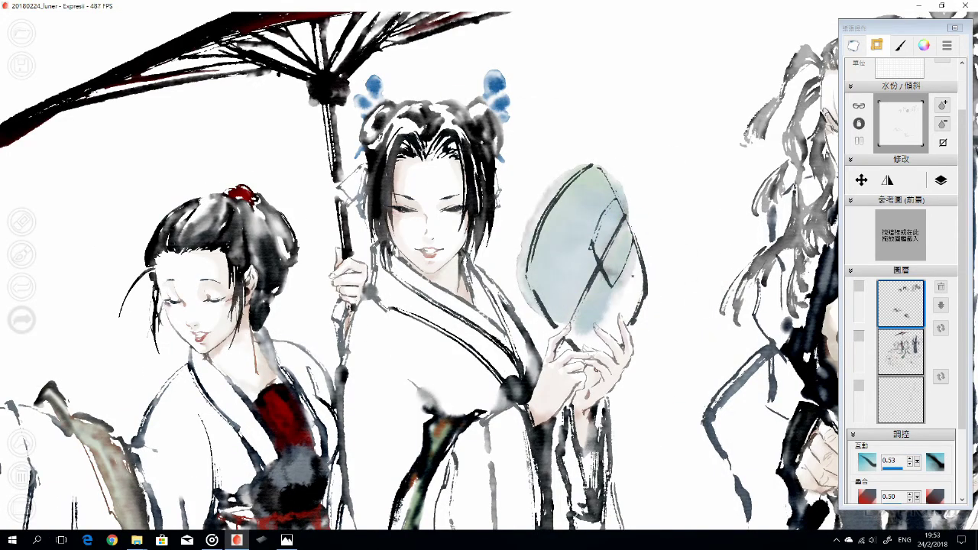
{"action": "left_click_drag", "start_coordinate": [899, 467], "coordinate": [880, 468]}
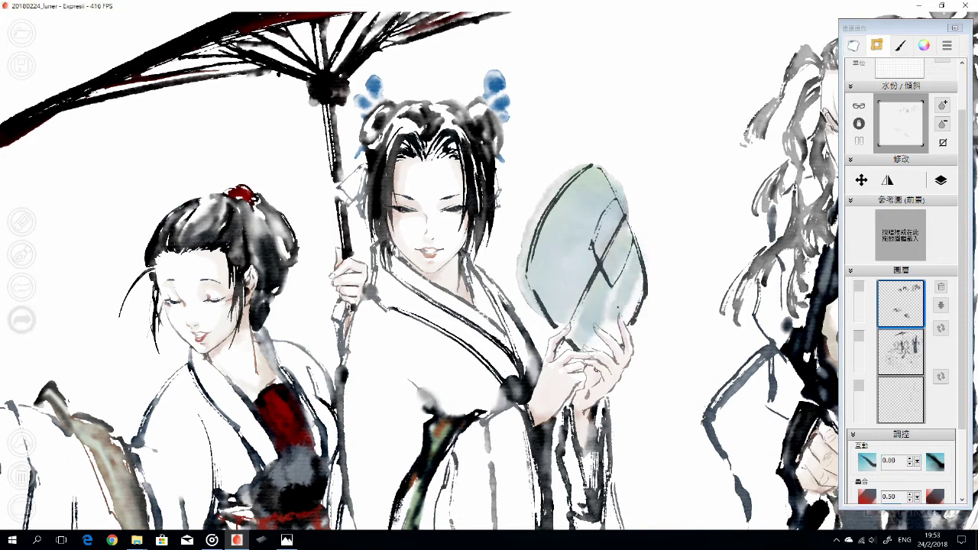
Shade the shoulder and upper sleeve of the woman with the red sash in pale grey, using black at brush size 2 and erasing the excess
{"action": "key", "text": "bracketleft"}
{"action": "key", "text": "bracketleft"}
{"action": "key", "text": "bracketleft"}
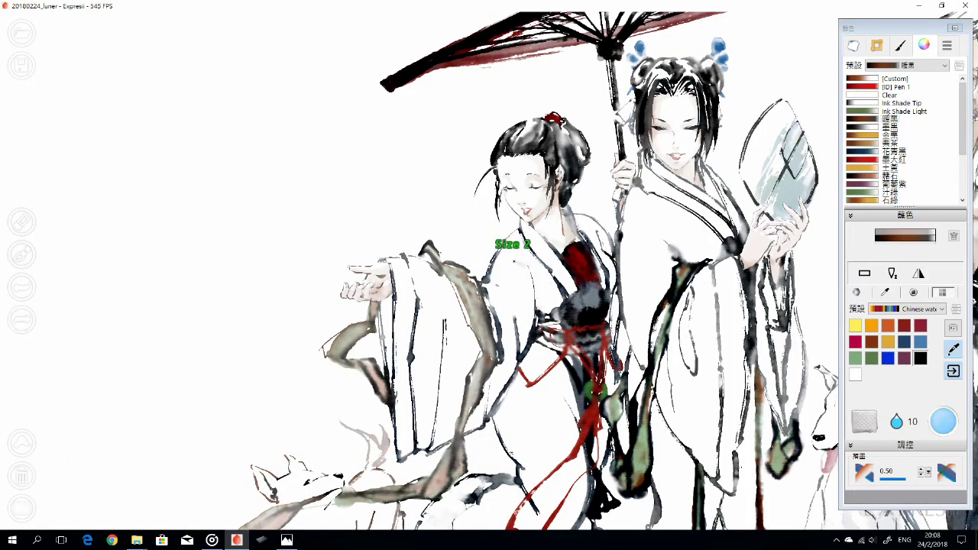
{"action": "left_click", "coordinate": [920, 358]}
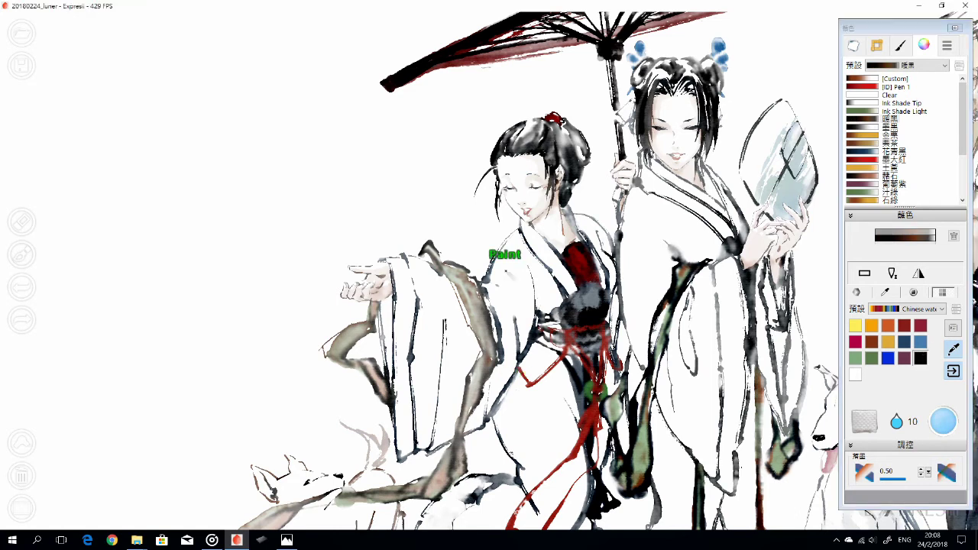
{"action": "left_click", "coordinate": [876, 45]}
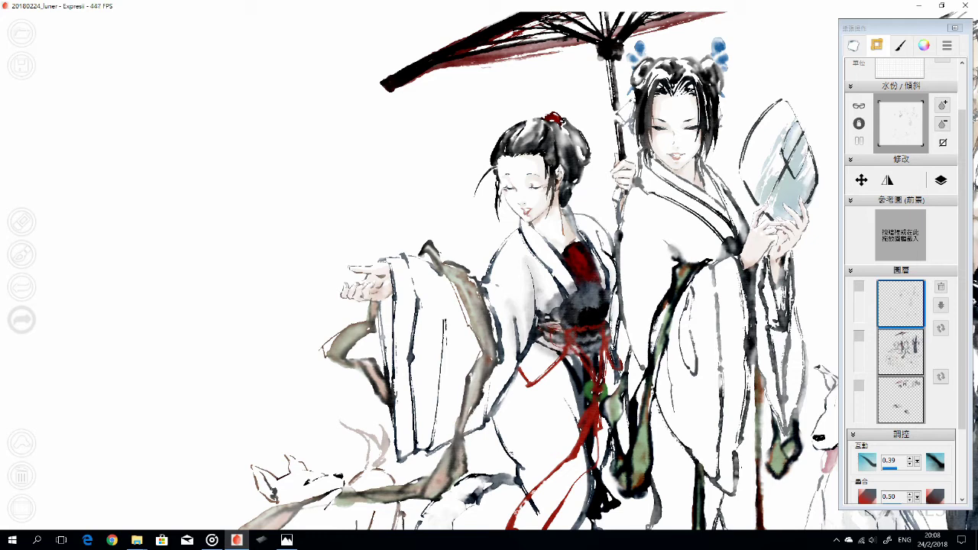
{"action": "left_click_drag", "start_coordinate": [603, 386], "coordinate": [633, 369]}
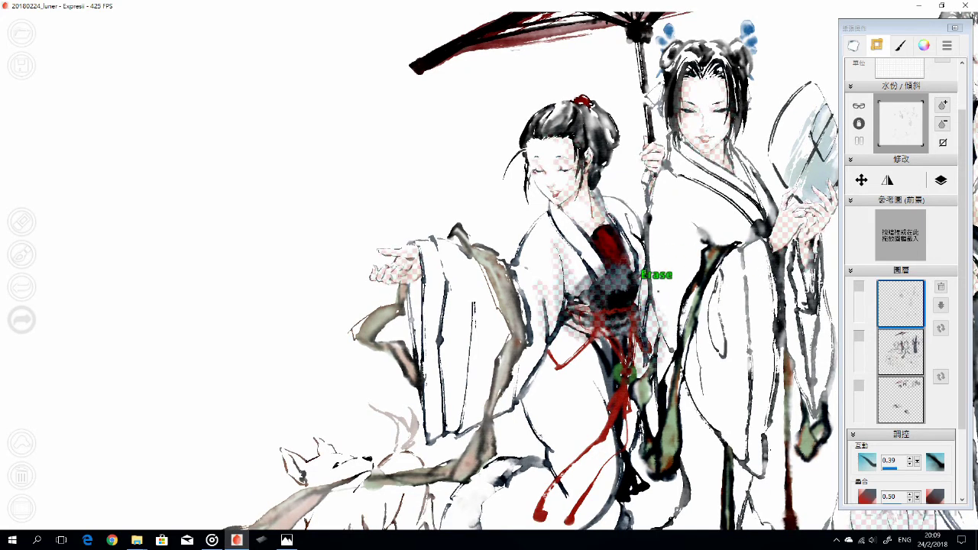
{"action": "mouse_move", "coordinate": [644, 314]}
{"action": "left_mouse_down"}
{"action": "mouse_move", "coordinate": [657, 283]}
{"action": "mouse_move", "coordinate": [557, 246]}
{"action": "left_mouse_up"}
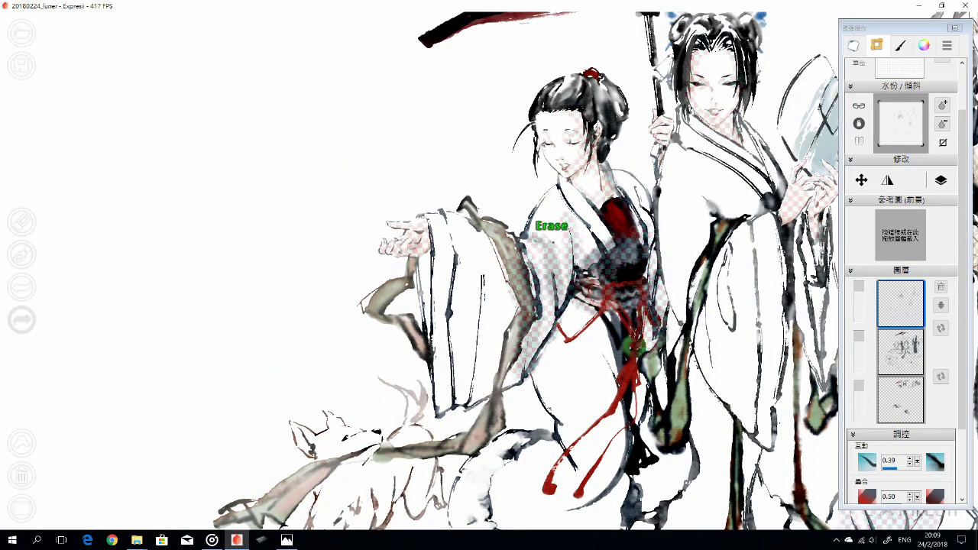
Add pale grey fold shadows to the same woman's outstretched hanging sleeve and rotate the layer order
{"action": "mouse_move", "coordinate": [489, 252]}
{"action": "left_mouse_down"}
{"action": "mouse_move", "coordinate": [443, 316]}
{"action": "mouse_move", "coordinate": [446, 376]}
{"action": "left_mouse_up"}
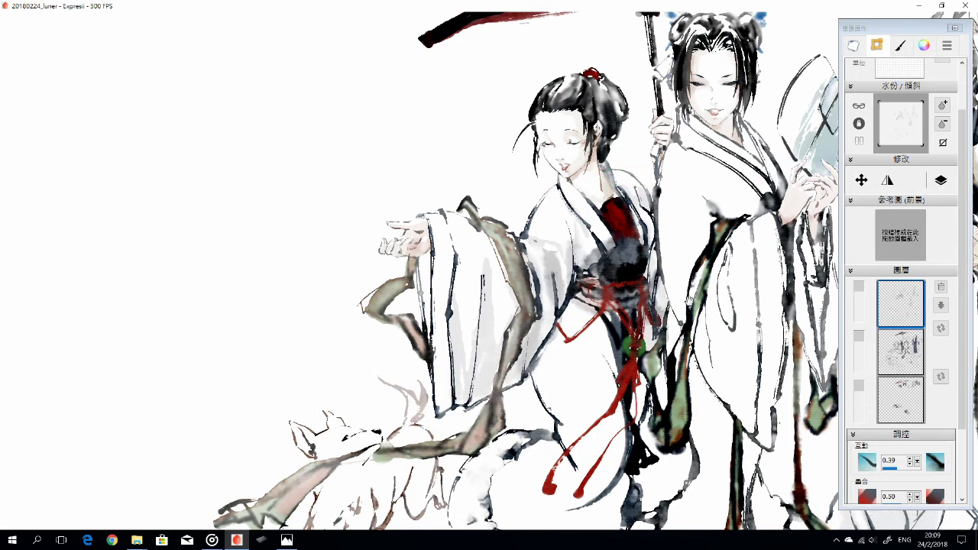
{"action": "left_click_drag", "start_coordinate": [485, 226], "coordinate": [500, 220]}
{"action": "left_click_drag", "start_coordinate": [21, 319], "coordinate": [26, 338]}
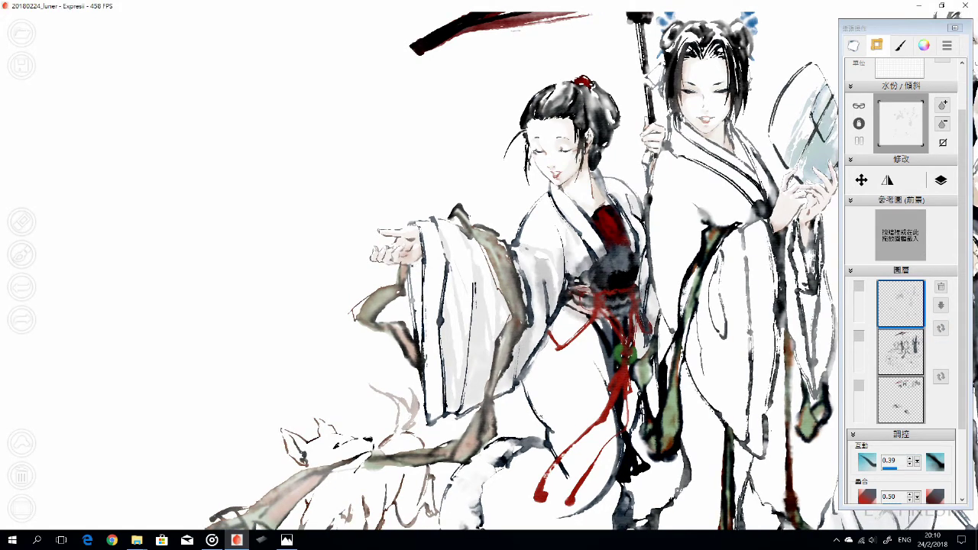
{"action": "left_click", "coordinate": [939, 327]}
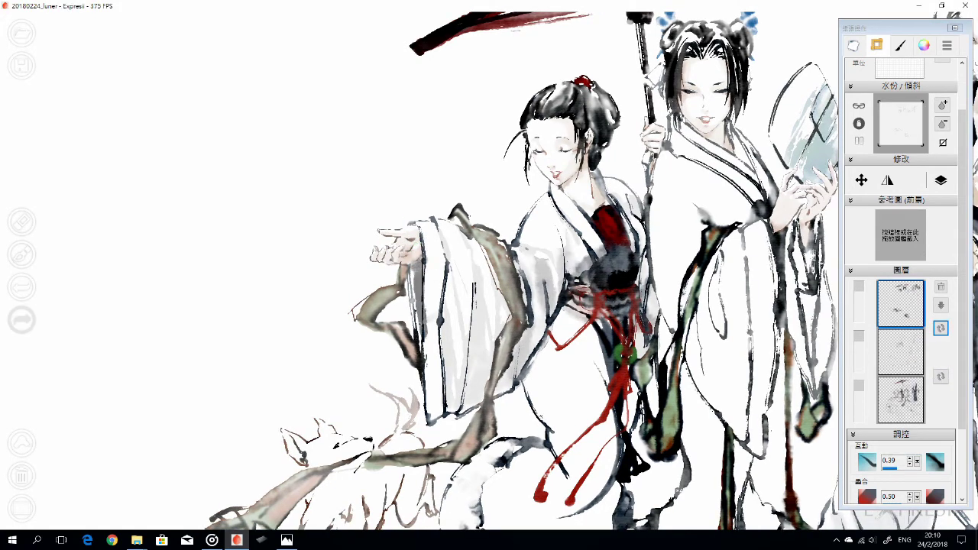
{"action": "mouse_move", "coordinate": [385, 286]}
{"action": "left_mouse_down"}
{"action": "mouse_move", "coordinate": [422, 284]}
{"action": "mouse_move", "coordinate": [415, 262]}
{"action": "mouse_move", "coordinate": [415, 284]}
{"action": "left_mouse_up"}
Complete the brown fill of the upright dog's hind leg up to its outline and clean the edges with the eraser at brush size 2
{"action": "key", "text": "e"}
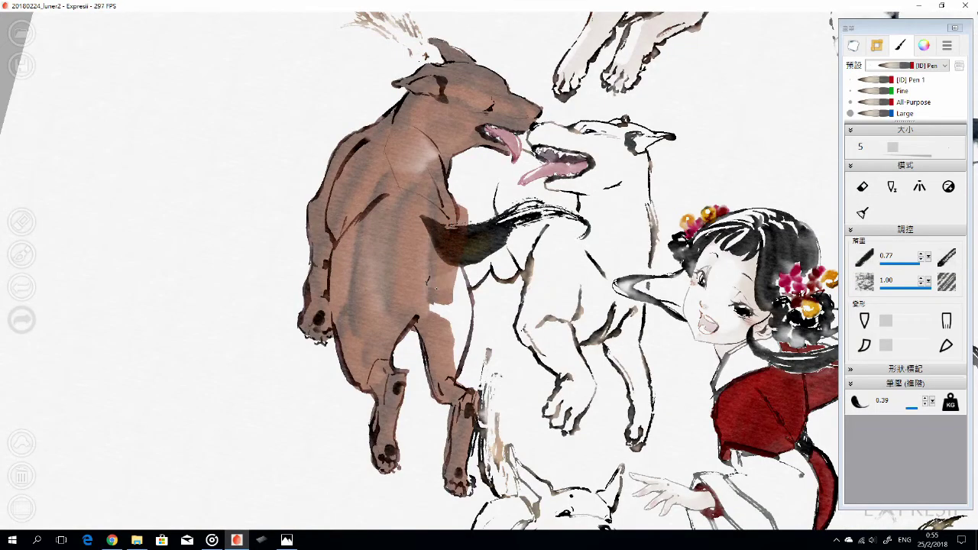
{"action": "key", "text": "bracketleft"}
{"action": "key", "text": "bracketleft"}
{"action": "key", "text": "bracketleft"}
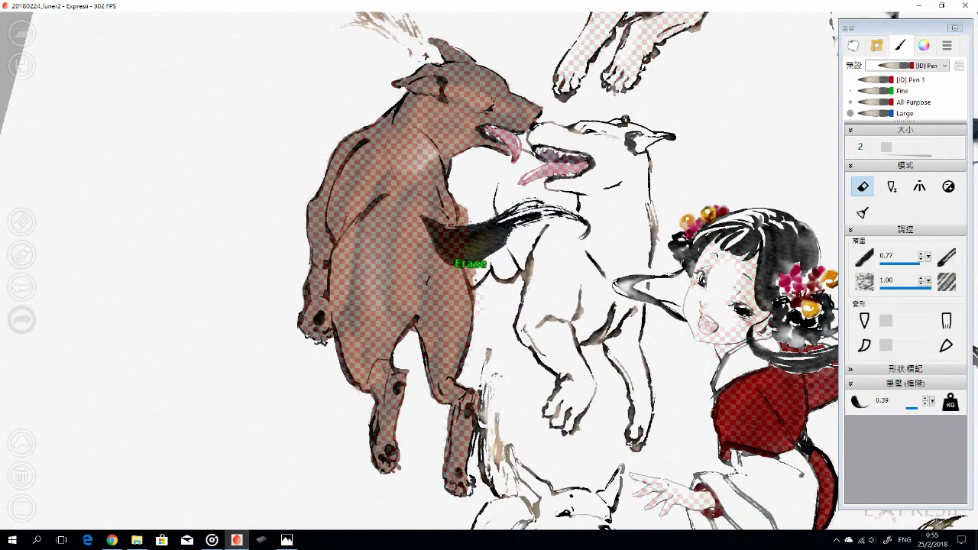
{"action": "scroll", "coordinate": [489, 216], "scroll_direction": "up", "scroll_amount": 1}
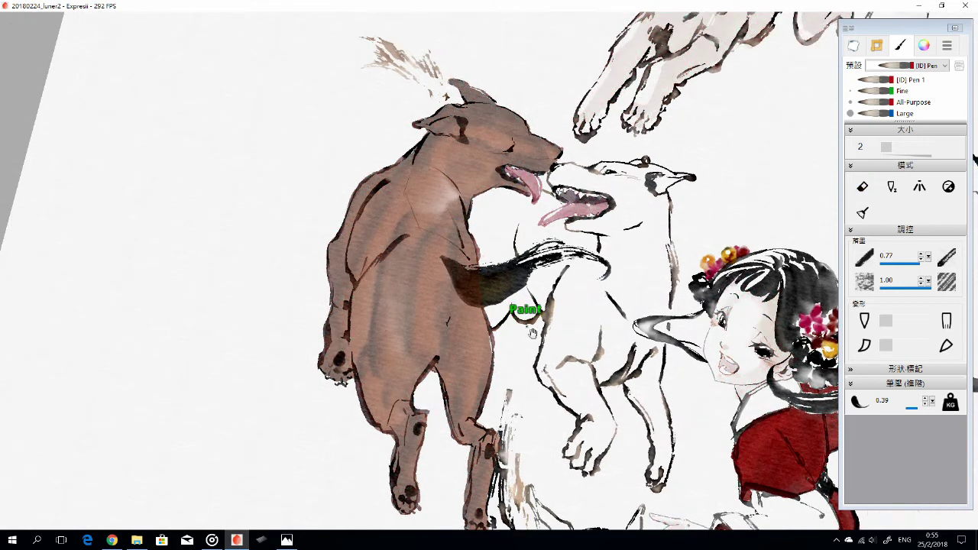
{"action": "scroll", "coordinate": [420, 267], "scroll_direction": "down", "scroll_amount": 2}
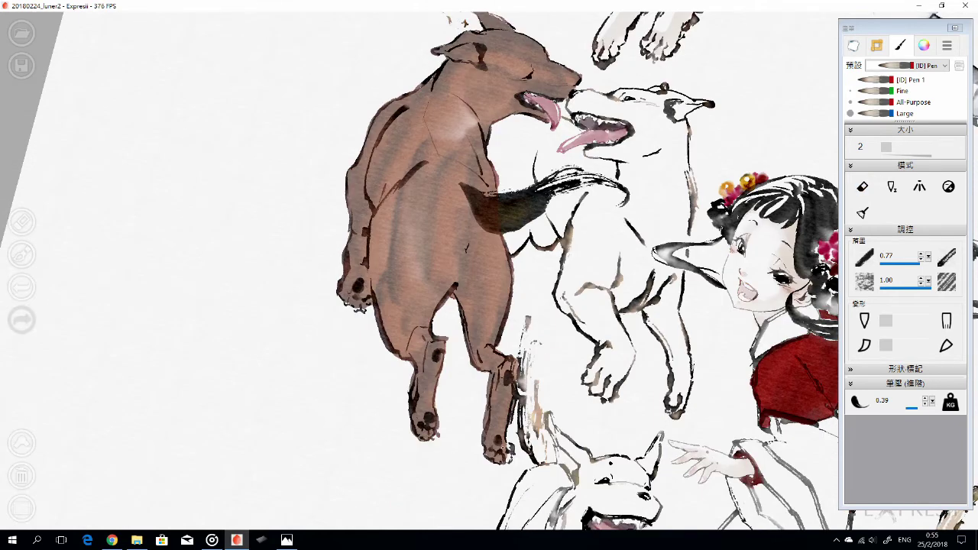
Glaze the upright dog's body with a translucent brown wash at brush size 9 to even out the grey streaks
{"action": "left_click_drag", "start_coordinate": [478, 387], "coordinate": [527, 413]}
{"action": "left_click", "coordinate": [897, 43]}
{"action": "mouse_move", "coordinate": [489, 229]}
{"action": "left_mouse_down"}
{"action": "mouse_move", "coordinate": [458, 214]}
{"action": "mouse_move", "coordinate": [458, 168]}
{"action": "mouse_move", "coordinate": [554, 126]}
{"action": "left_mouse_up"}
{"action": "mouse_move", "coordinate": [458, 221]}
{"action": "left_mouse_down"}
{"action": "mouse_move", "coordinate": [466, 382]}
{"action": "mouse_move", "coordinate": [473, 291]}
{"action": "left_mouse_up"}
{"action": "left_click_drag", "start_coordinate": [528, 336], "coordinate": [504, 397]}
{"action": "left_click_drag", "start_coordinate": [459, 283], "coordinate": [502, 337]}
{"action": "left_click", "coordinate": [924, 45]}
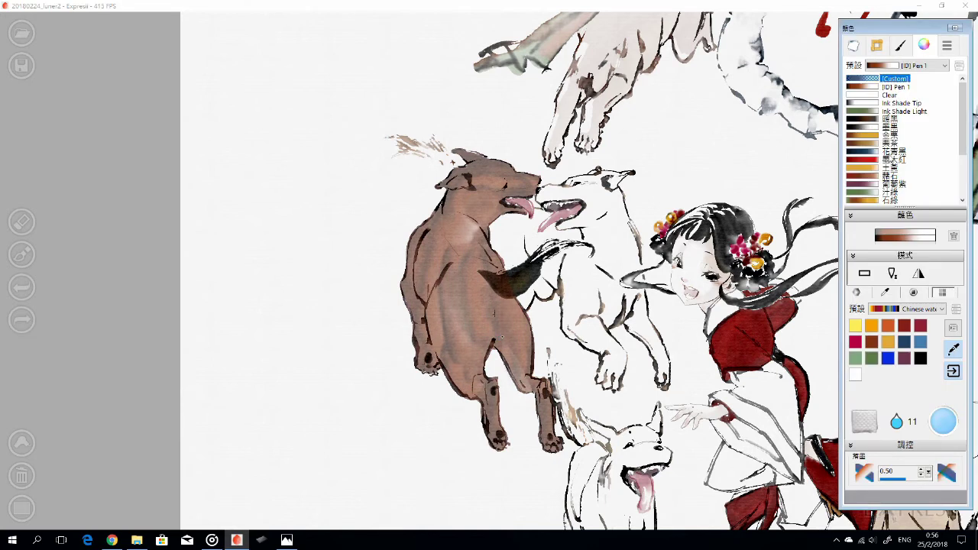
{"action": "mouse_move", "coordinate": [451, 245]}
{"action": "left_mouse_down"}
{"action": "mouse_move", "coordinate": [458, 367]}
{"action": "mouse_move", "coordinate": [473, 191]}
{"action": "mouse_move", "coordinate": [489, 275]}
{"action": "mouse_move", "coordinate": [458, 191]}
{"action": "mouse_move", "coordinate": [504, 168]}
{"action": "mouse_move", "coordinate": [428, 230]}
{"action": "mouse_move", "coordinate": [443, 287]}
{"action": "mouse_move", "coordinate": [447, 207]}
{"action": "left_mouse_up"}
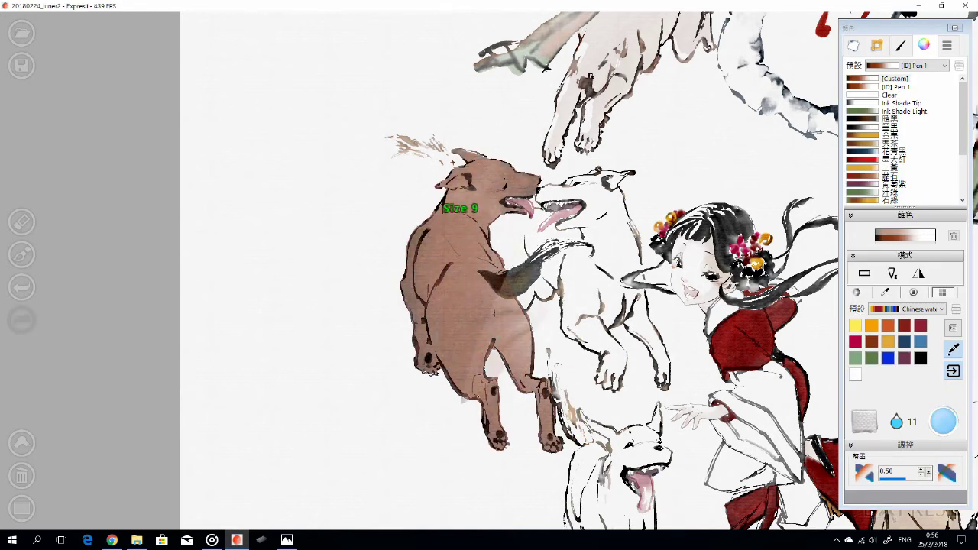
{"action": "left_click", "coordinate": [876, 45]}
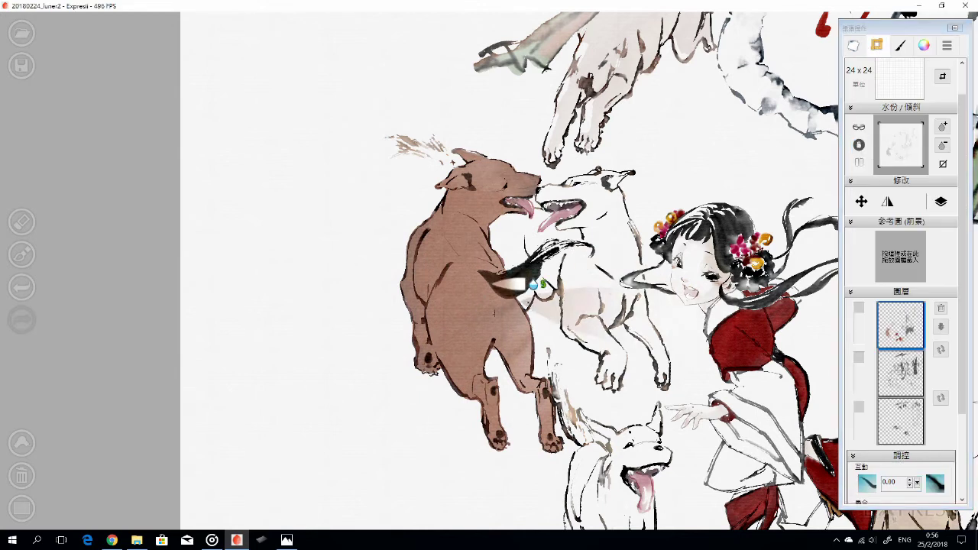
Tint the mouths and tongues of the two facing dogs in crimson pink at brush size 4, erasing the excess and small tongue highlights
{"action": "scroll", "coordinate": [530, 281], "scroll_direction": "up", "scroll_amount": 5}
{"action": "left_click", "coordinate": [924, 45]}
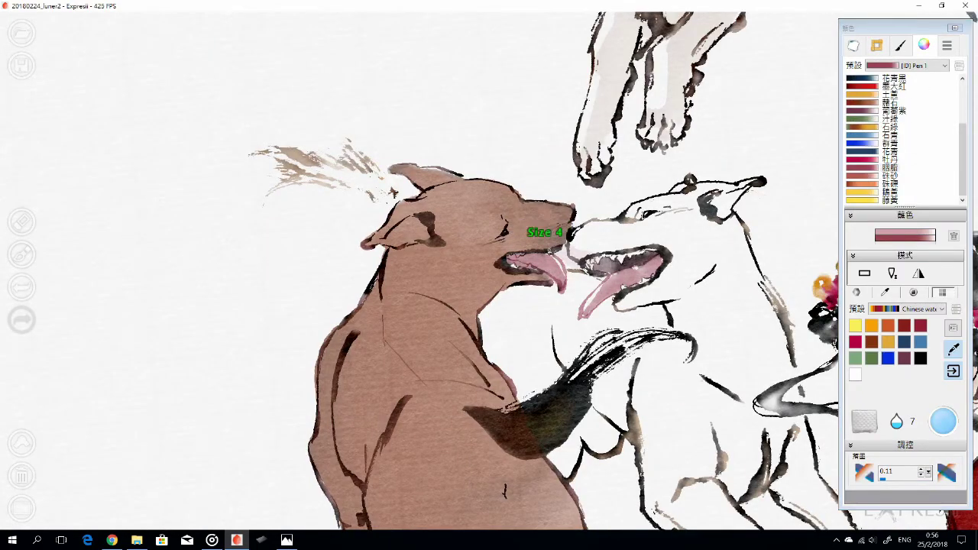
{"action": "key", "text": "e"}
{"action": "key", "text": "e"}
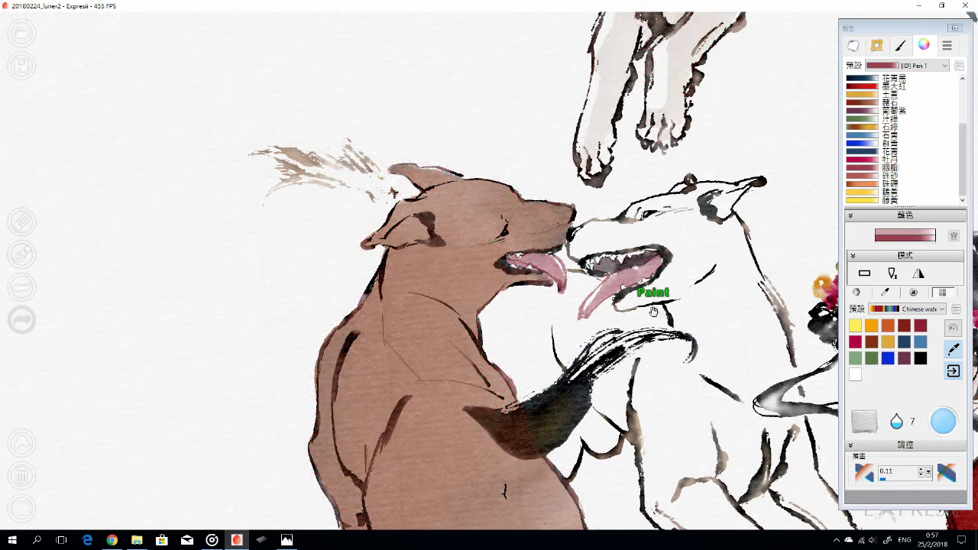
{"action": "mouse_move", "coordinate": [658, 299]}
{"action": "left_mouse_down"}
{"action": "mouse_move", "coordinate": [731, 329]}
{"action": "mouse_move", "coordinate": [780, 275]}
{"action": "left_mouse_up"}
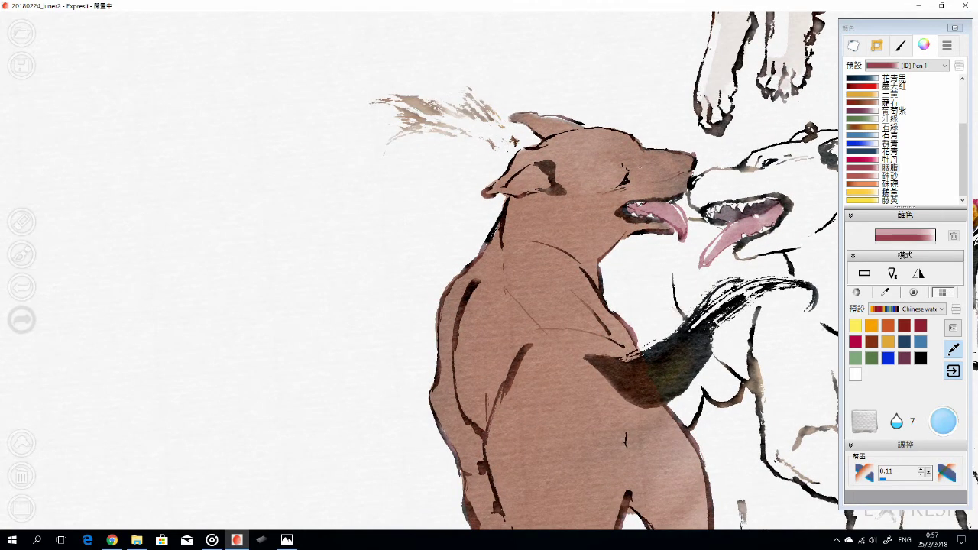
{"action": "key", "text": "e"}
{"action": "key", "text": "e"}
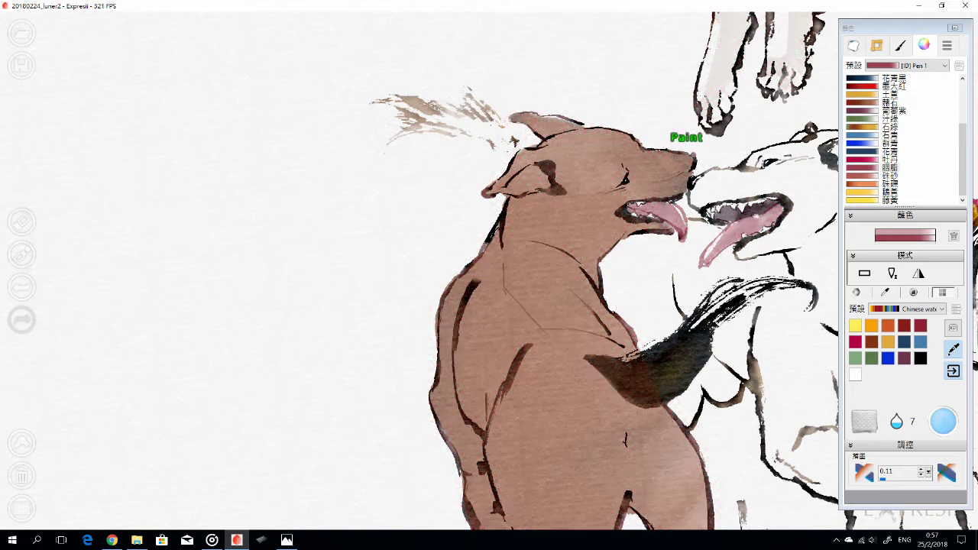
Save the artwork as 20180224_luner2
{"action": "scroll", "coordinate": [601, 305], "scroll_direction": "down", "scroll_amount": 5}
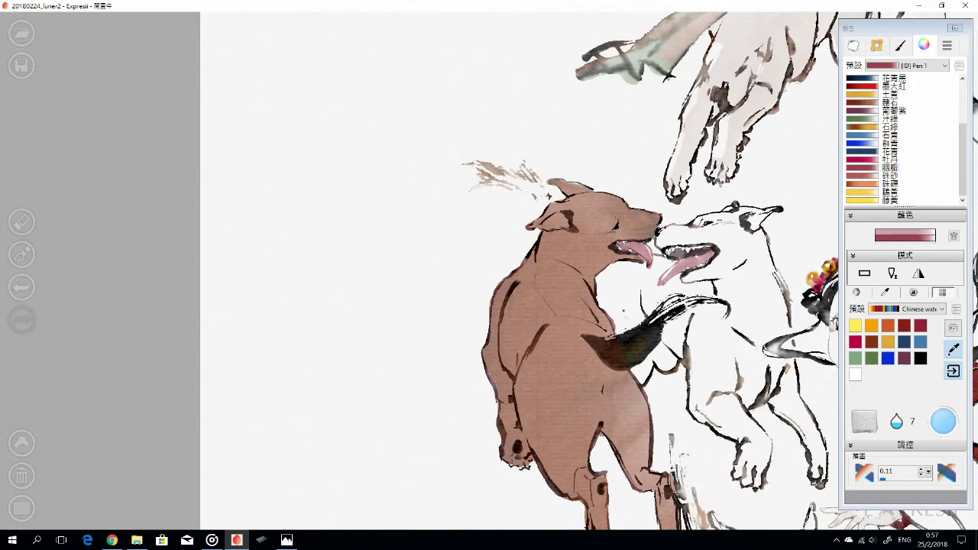
{"action": "left_click", "coordinate": [23, 71]}
{"action": "key", "text": "Return"}
{"action": "left_click", "coordinate": [519, 271]}
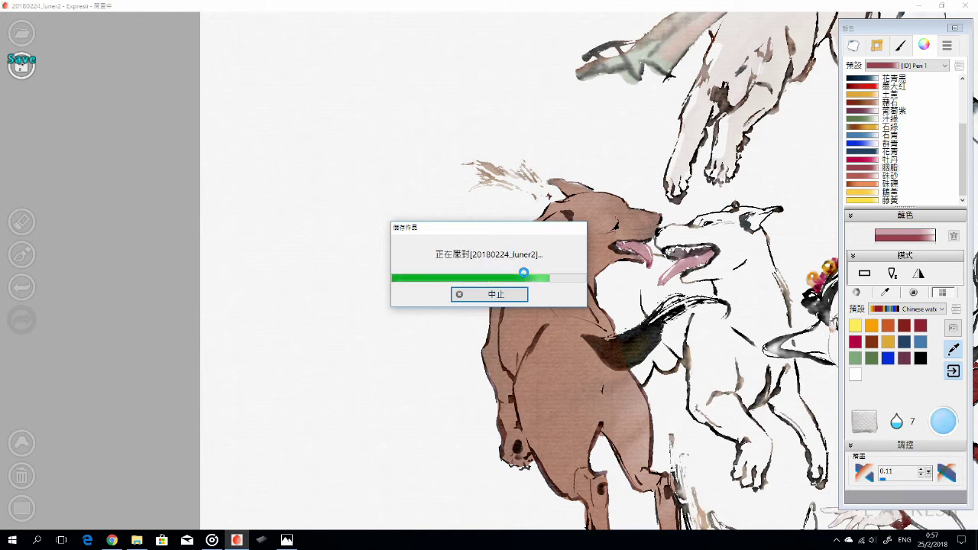
Erase thin white highlights along the brown dog's head and back outline and on its front paw
{"action": "scroll", "coordinate": [518, 145], "scroll_direction": "down", "scroll_amount": 2}
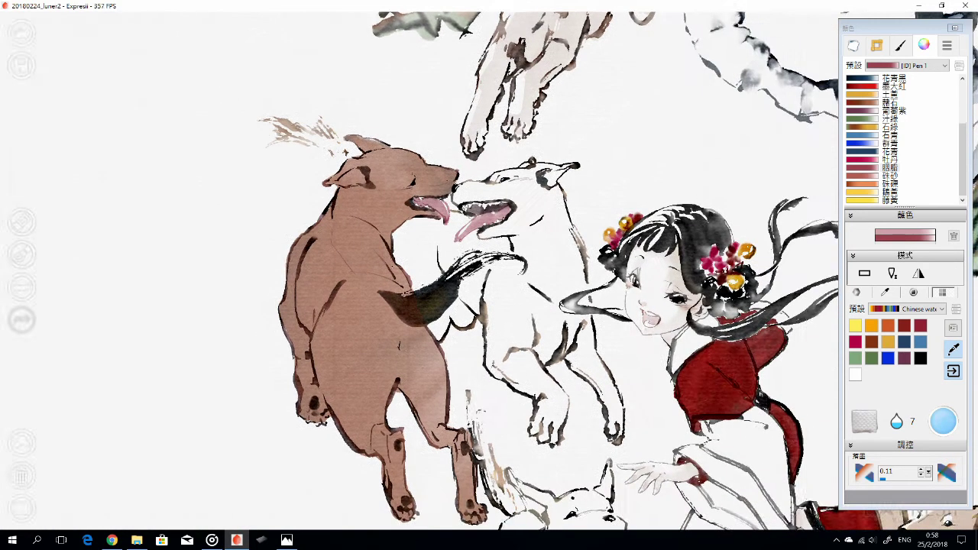
{"action": "scroll", "coordinate": [517, 146], "scroll_direction": "up", "scroll_amount": 2}
{"action": "key", "text": "e"}
{"action": "key", "text": "e"}
{"action": "key", "text": "e"}
{"action": "key", "text": "e"}
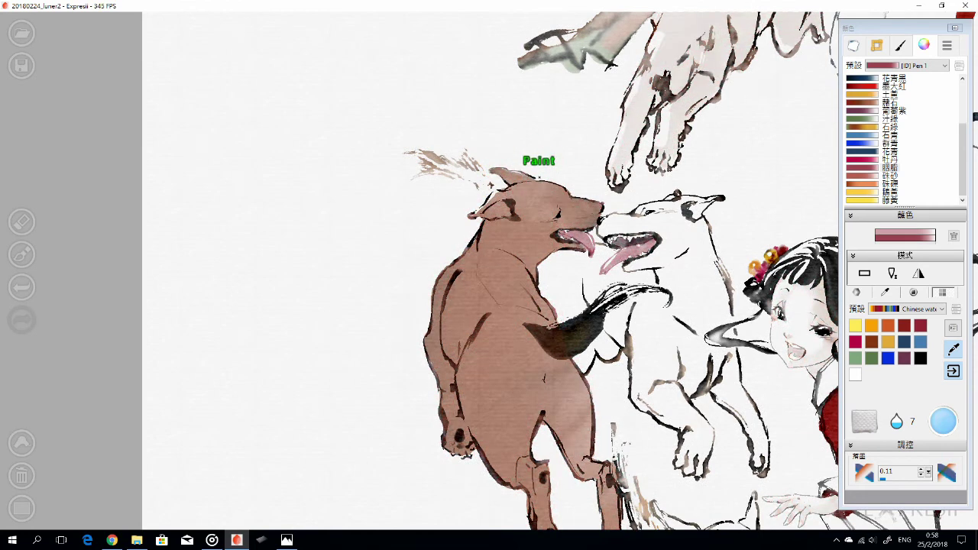
{"action": "key", "text": "e"}
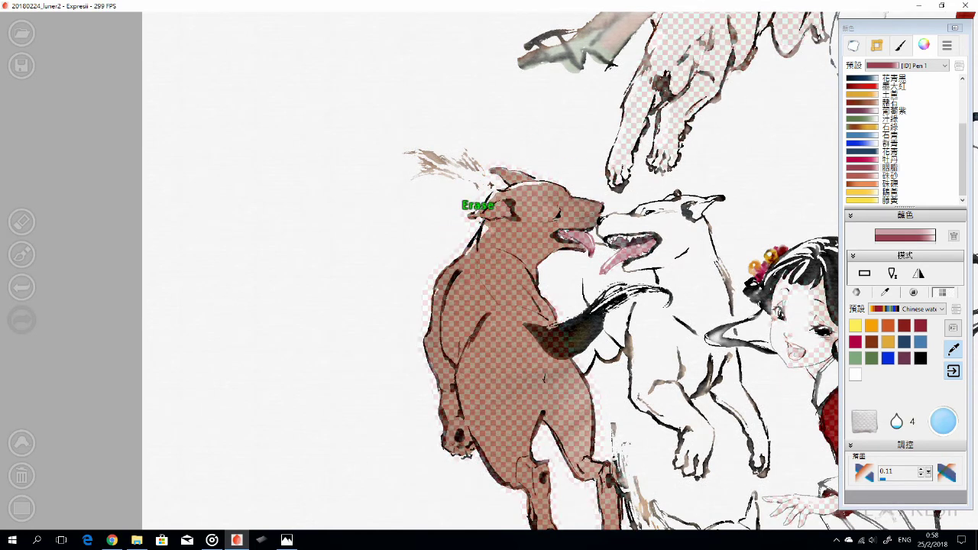
{"action": "key", "text": "e"}
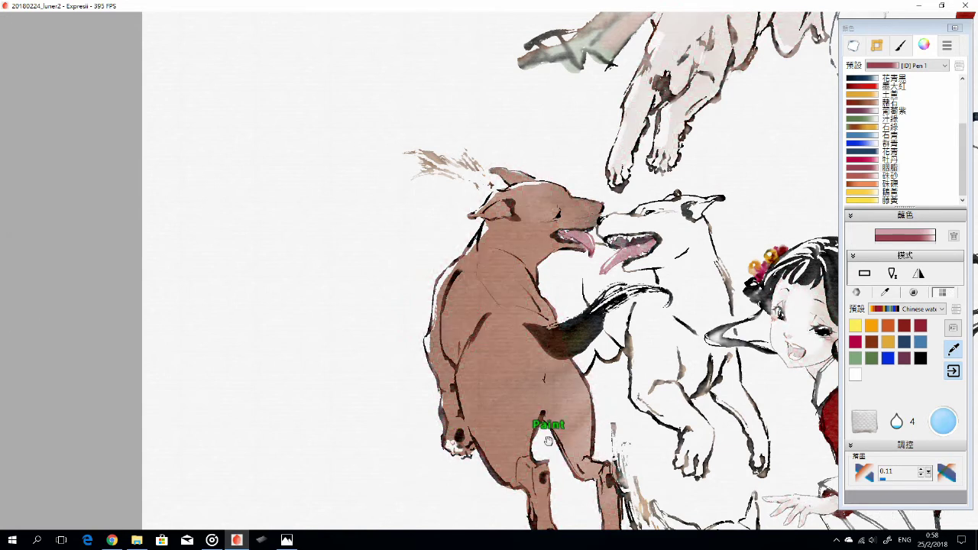
Erase a curved white highlight along the brown dog's flank, beside the foreleg
{"action": "left_click_drag", "start_coordinate": [545, 421], "coordinate": [530, 314]}
{"action": "key", "text": "e"}
{"action": "key", "text": "e"}
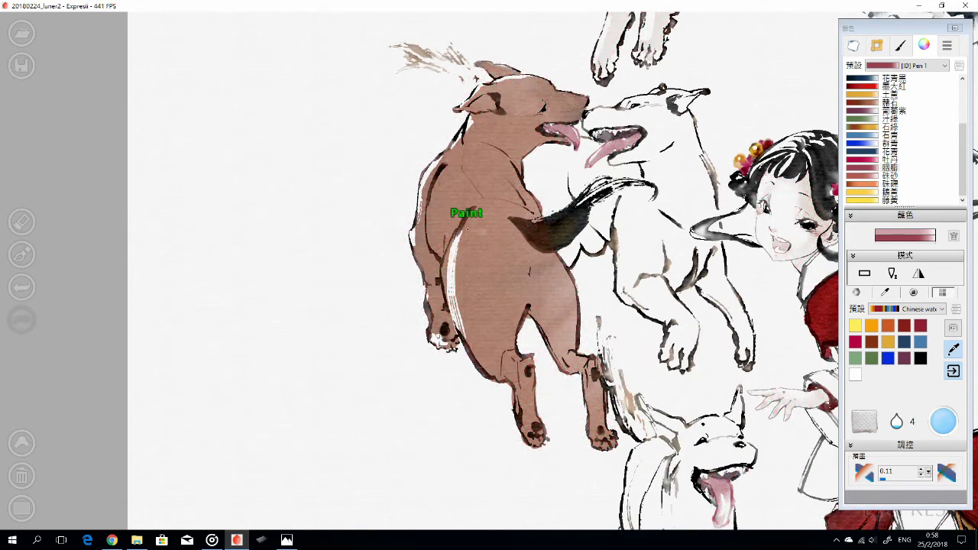
{"action": "key", "text": "e"}
{"action": "key", "text": "e"}
Choose a dark brown gradient and repaint part of the flank to narrow the dog's white highlight
{"action": "left_click", "coordinate": [938, 111]}
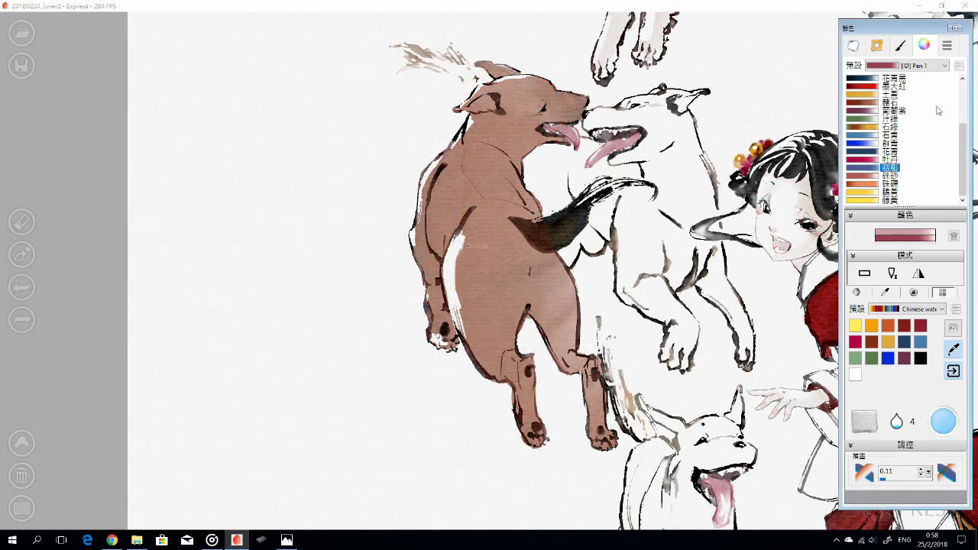
{"action": "scroll", "coordinate": [938, 110], "scroll_direction": "up", "scroll_amount": 5}
{"action": "left_click", "coordinate": [907, 138]}
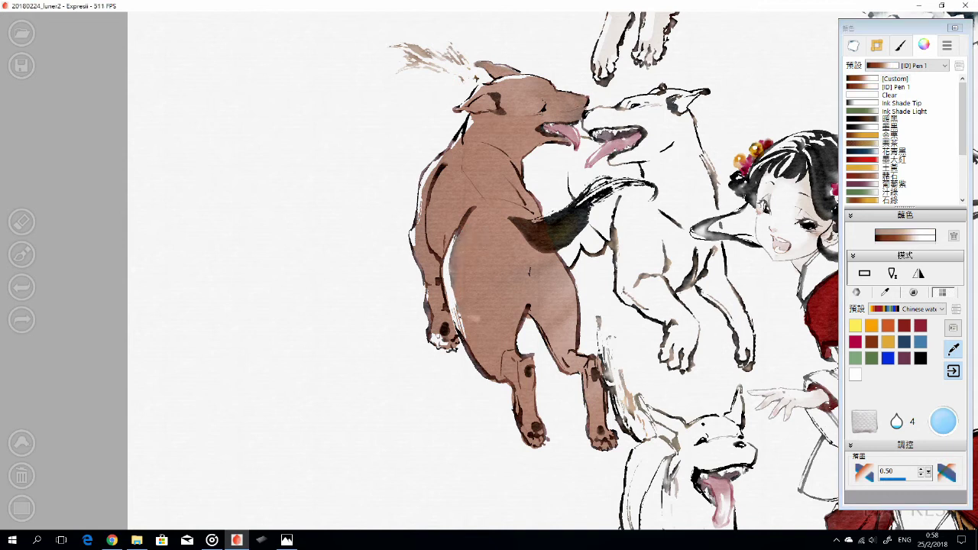
{"action": "mouse_move", "coordinate": [510, 367]}
{"action": "left_mouse_down"}
{"action": "mouse_move", "coordinate": [508, 380]}
{"action": "mouse_move", "coordinate": [479, 364]}
{"action": "left_mouse_up"}
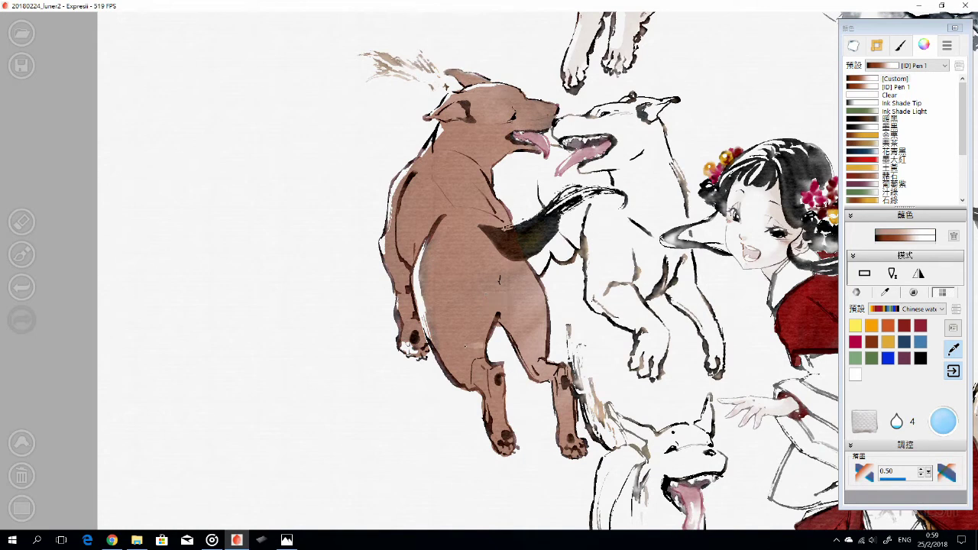
Erase thin white highlights along the inner and outer edges of the brown dog's hind legs
{"action": "key", "text": "e"}
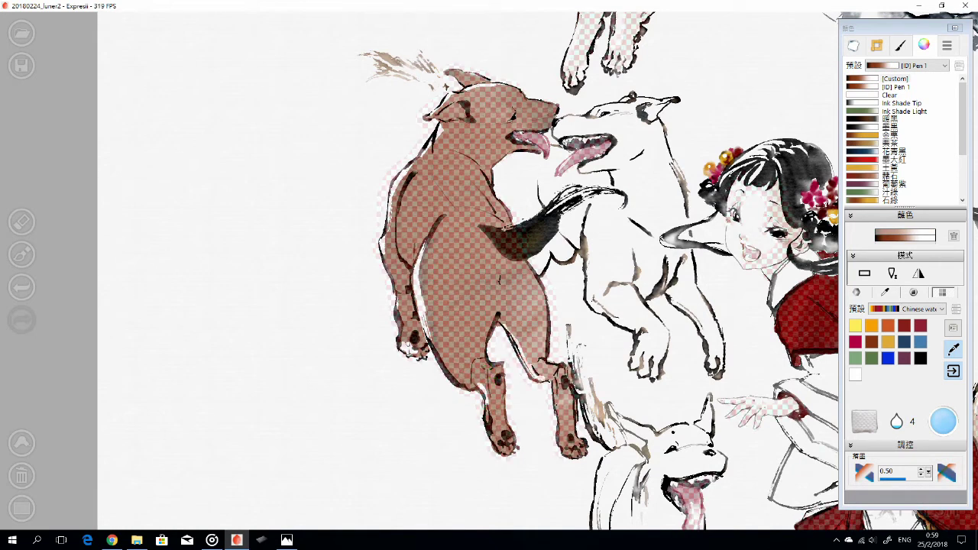
{"action": "key", "text": "e"}
{"action": "key", "text": "e"}
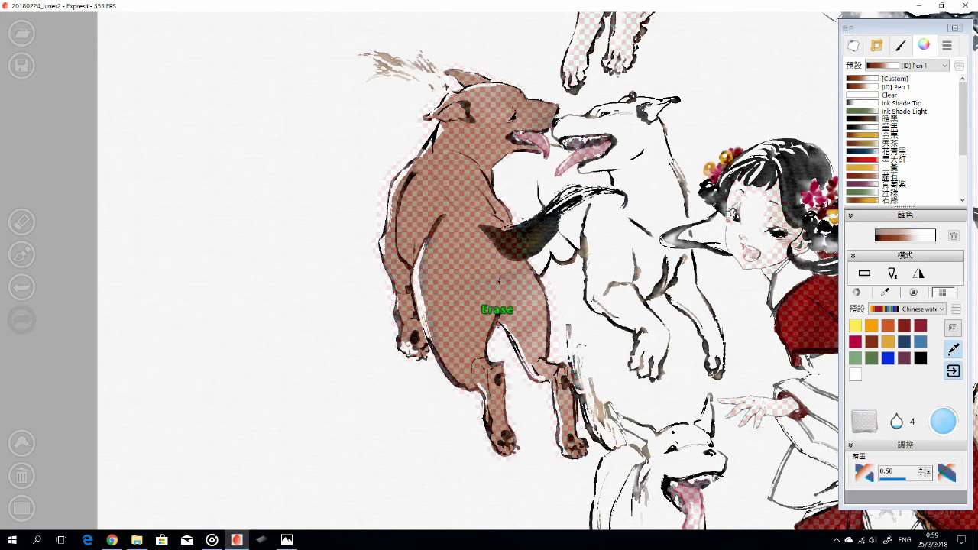
{"action": "key", "text": "e"}
{"action": "scroll", "coordinate": [660, 359], "scroll_direction": "down", "scroll_amount": 5}
{"action": "scroll", "coordinate": [601, 212], "scroll_direction": "up", "scroll_amount": 5}
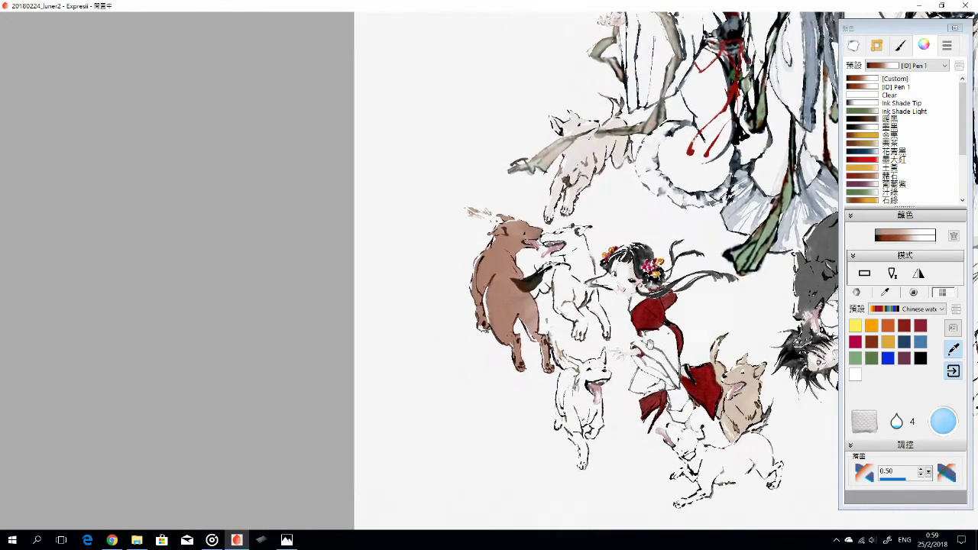
Erase highlights from the pale wash on the body of the leaping dog above the brown one
{"action": "key", "text": "e"}
{"action": "scroll", "coordinate": [600, 213], "scroll_direction": "up", "scroll_amount": 4}
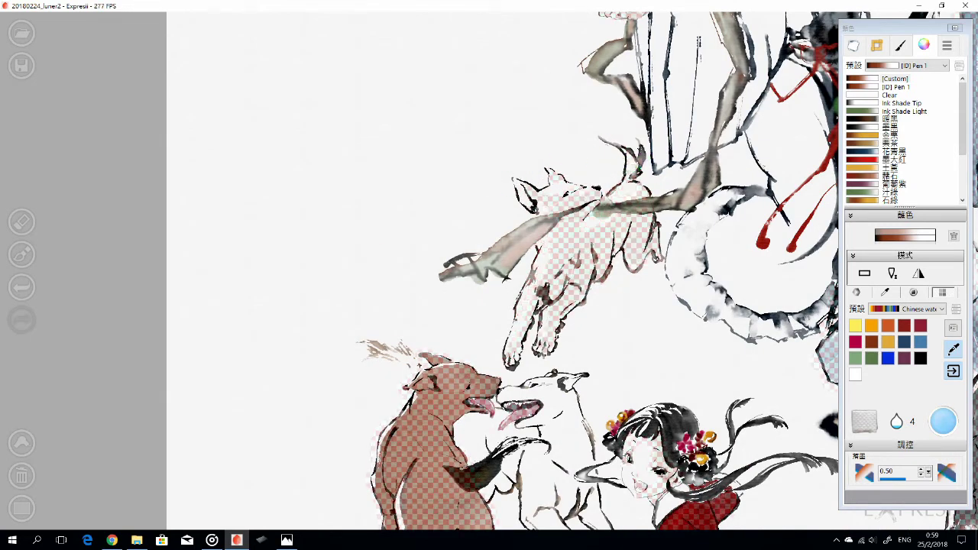
{"action": "mouse_move", "coordinate": [553, 225]}
{"action": "left_mouse_down"}
{"action": "mouse_move", "coordinate": [611, 228]}
{"action": "mouse_move", "coordinate": [571, 266]}
{"action": "left_mouse_up"}
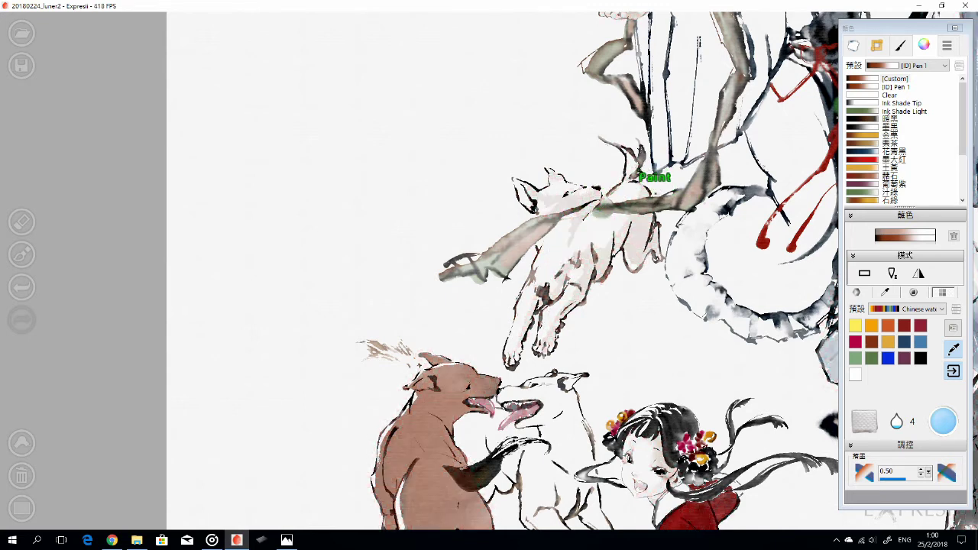
{"action": "scroll", "coordinate": [655, 311], "scroll_direction": "down", "scroll_amount": 3}
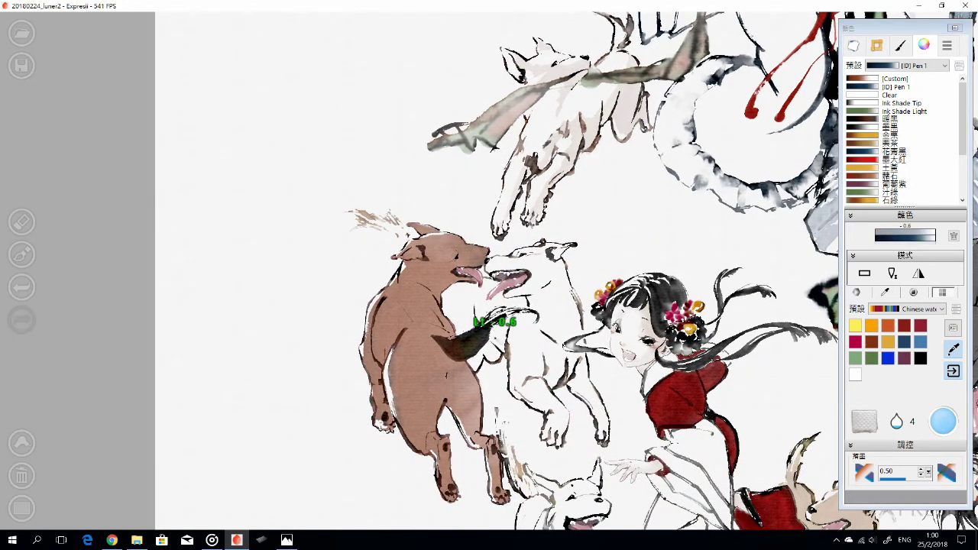
Paint pale grey shading under the white dog's jaw and add grey strokes to the brown dog's feathery tuft
{"action": "scroll", "coordinate": [535, 277], "scroll_direction": "up", "scroll_amount": 1}
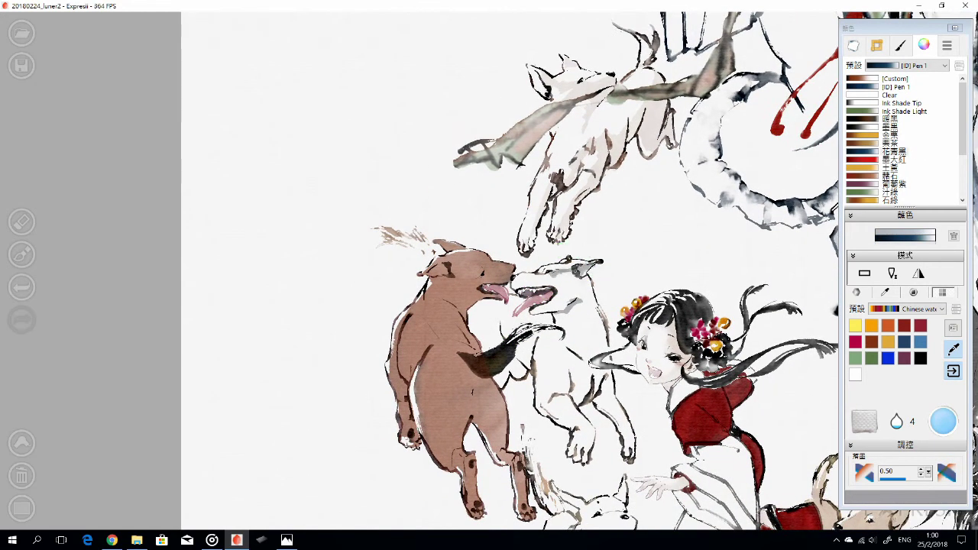
{"action": "key", "text": "e"}
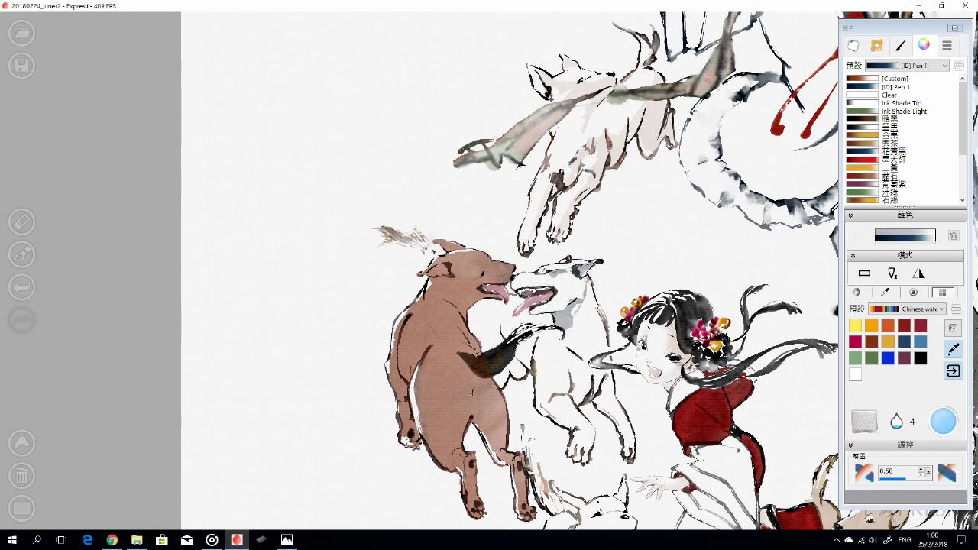
{"action": "key", "text": "e"}
{"action": "key", "text": "e"}
{"action": "key", "text": "e"}
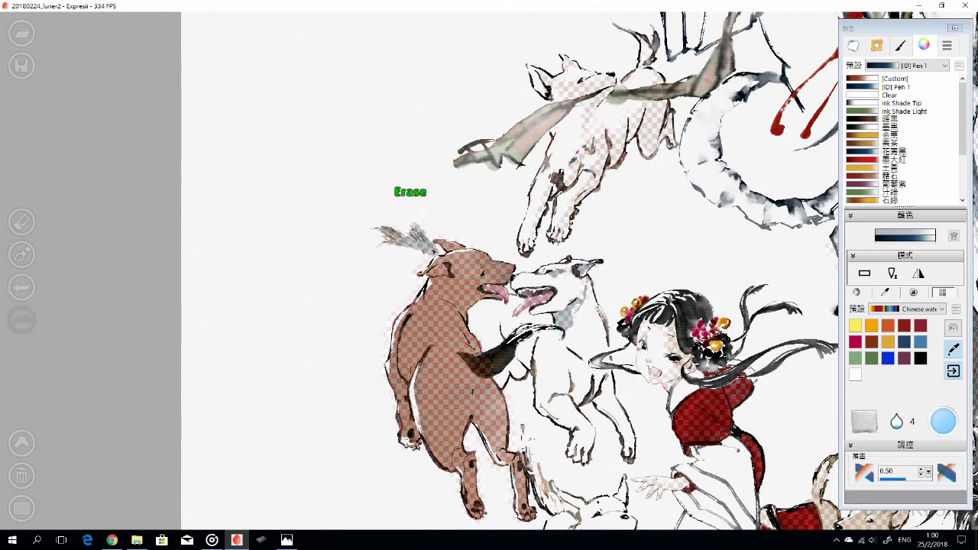
{"action": "key", "text": "e"}
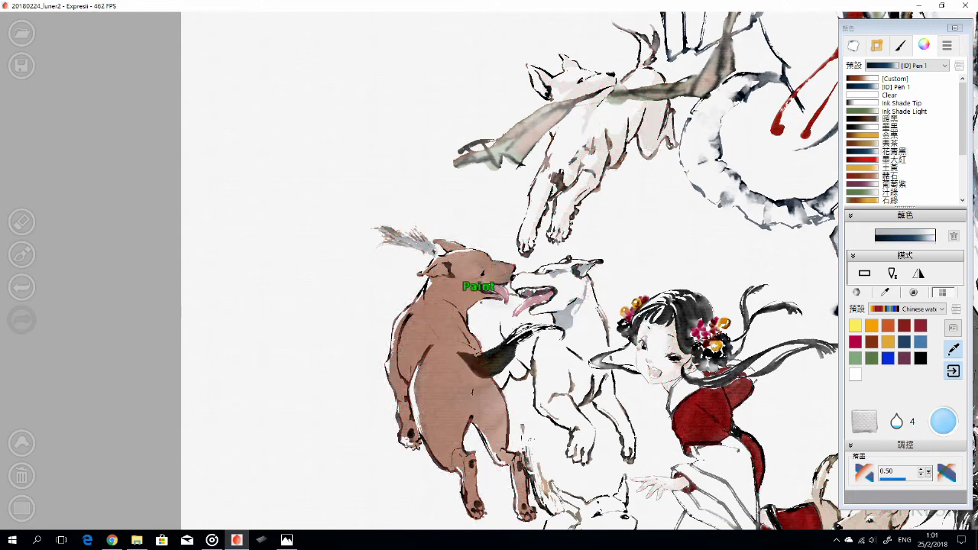
Wash the white dog's chest beside the brown dog with pale grey and erase fine white fur streaks from it
{"action": "left_click_drag", "start_coordinate": [489, 308], "coordinate": [483, 342]}
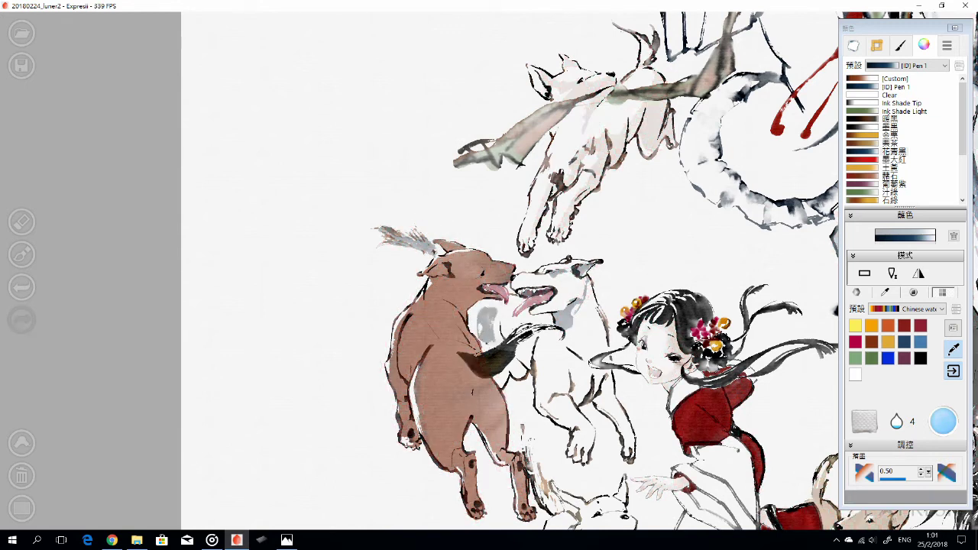
{"action": "key", "text": "e"}
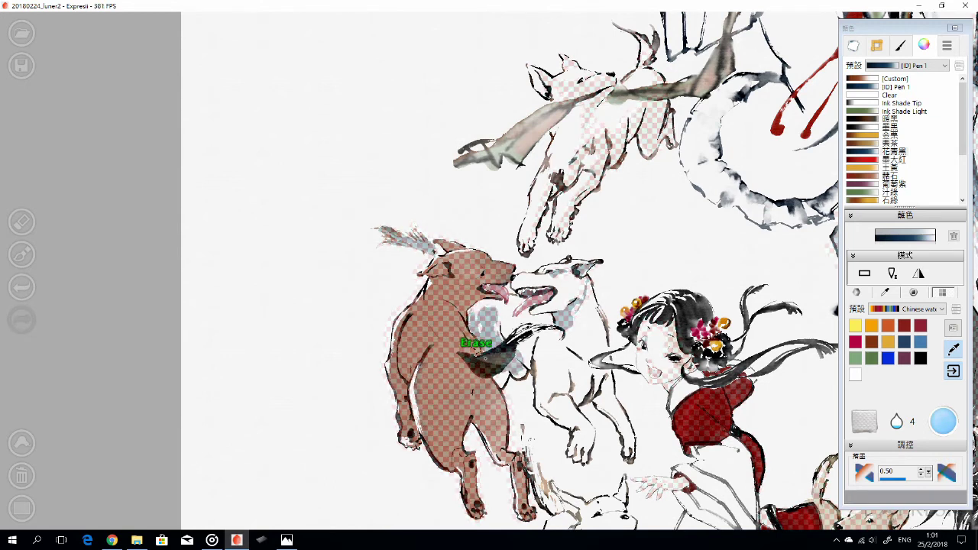
{"action": "key", "text": "e"}
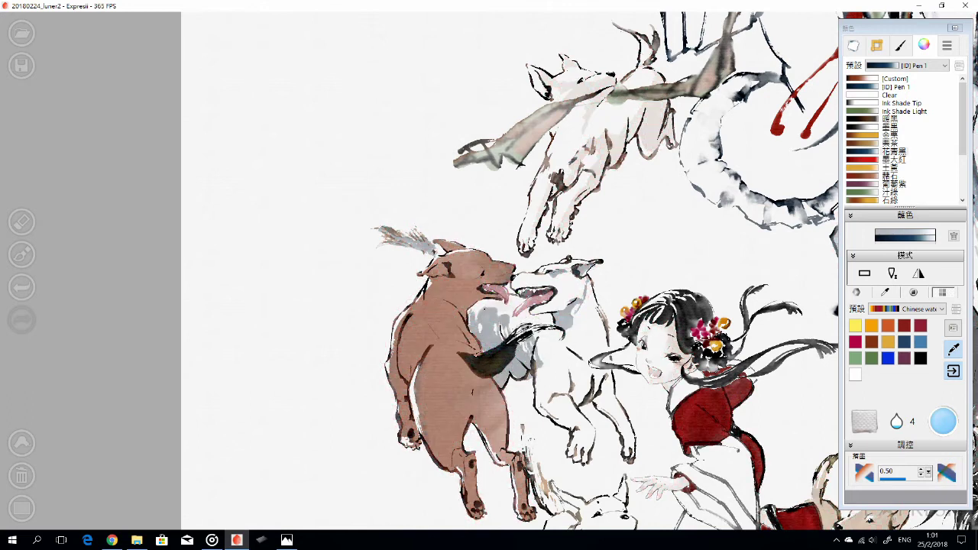
{"action": "key", "text": "e"}
{"action": "key", "text": "e"}
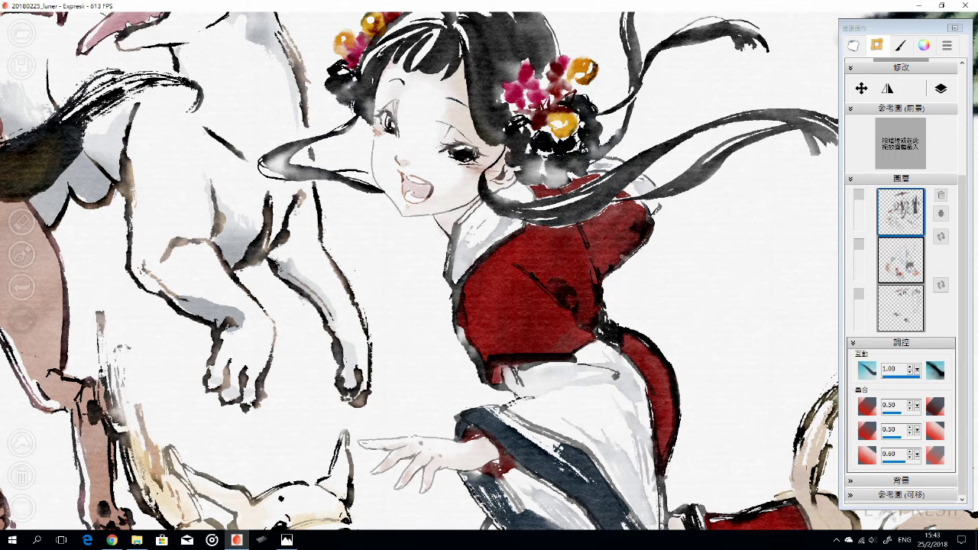
Shade the lower part of the girl's dark blue sleeve bands with black ink
{"action": "left_click_drag", "start_coordinate": [586, 260], "coordinate": [589, 231]}
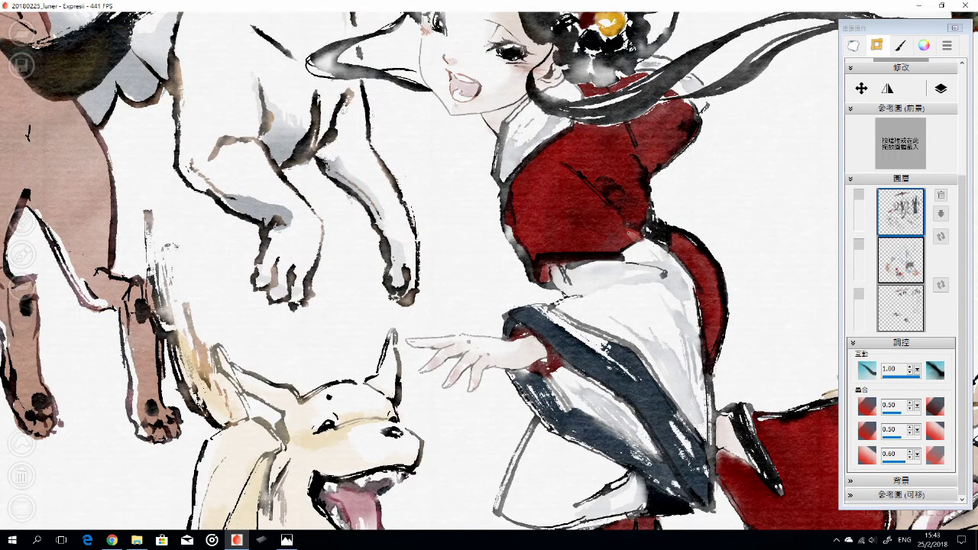
{"action": "scroll", "coordinate": [420, 271], "scroll_direction": "down", "scroll_amount": 2}
{"action": "scroll", "coordinate": [421, 271], "scroll_direction": "up", "scroll_amount": 4}
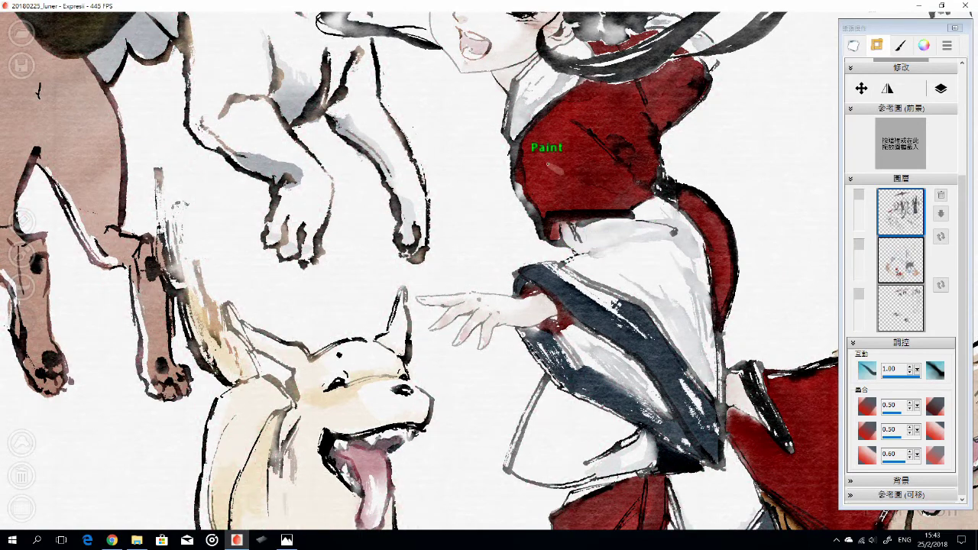
{"action": "left_click_drag", "start_coordinate": [547, 163], "coordinate": [470, 331]}
{"action": "left_click_drag", "start_coordinate": [541, 471], "coordinate": [649, 220]}
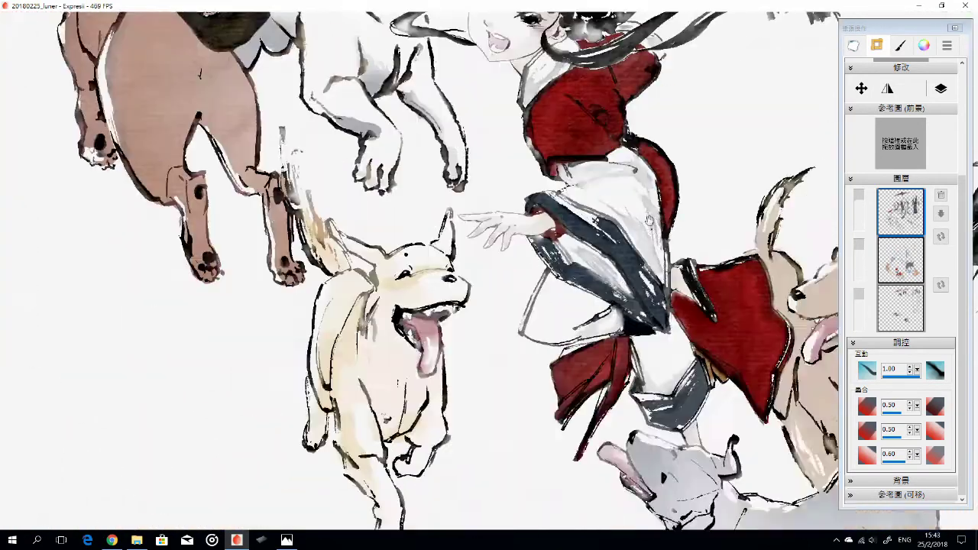
{"action": "scroll", "coordinate": [649, 220], "scroll_direction": "up", "scroll_amount": 2}
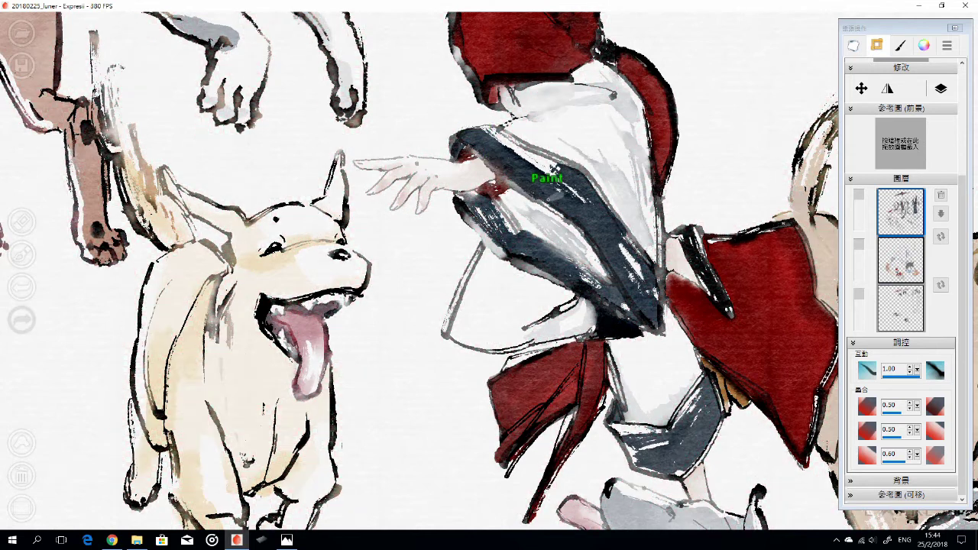
{"action": "key", "text": "c"}
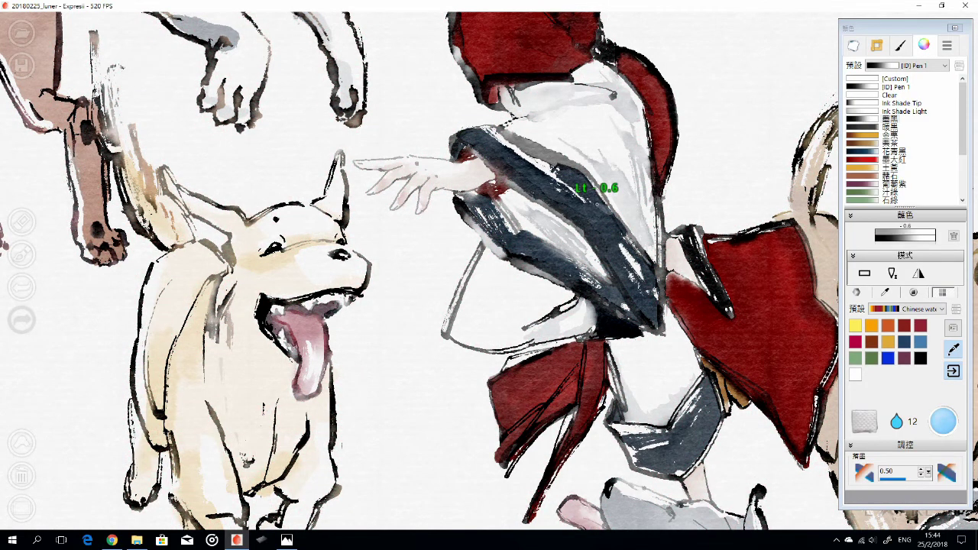
{"action": "mouse_move", "coordinate": [579, 160]}
{"action": "left_mouse_down"}
{"action": "mouse_move", "coordinate": [646, 279]}
{"action": "mouse_move", "coordinate": [659, 325]}
{"action": "left_mouse_up"}
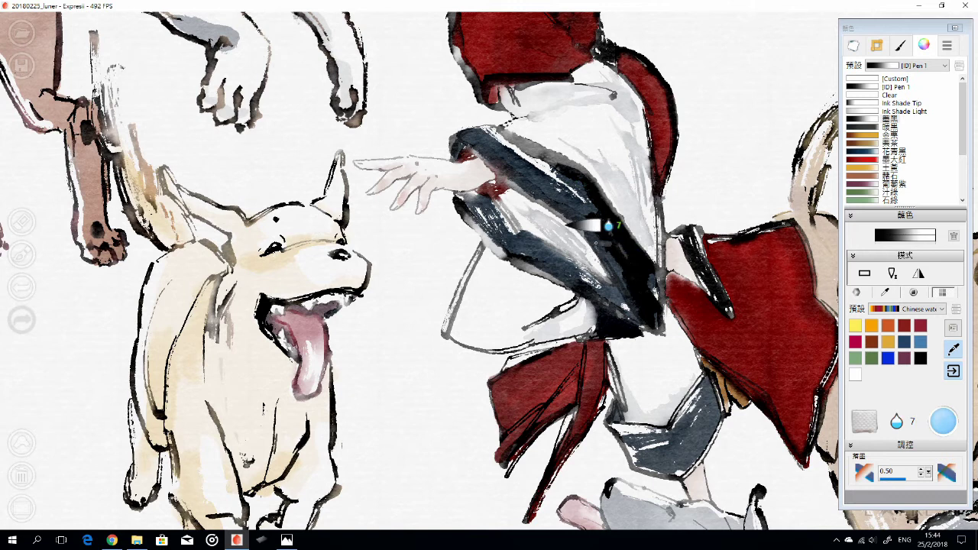
{"action": "left_click_drag", "start_coordinate": [655, 226], "coordinate": [659, 314]}
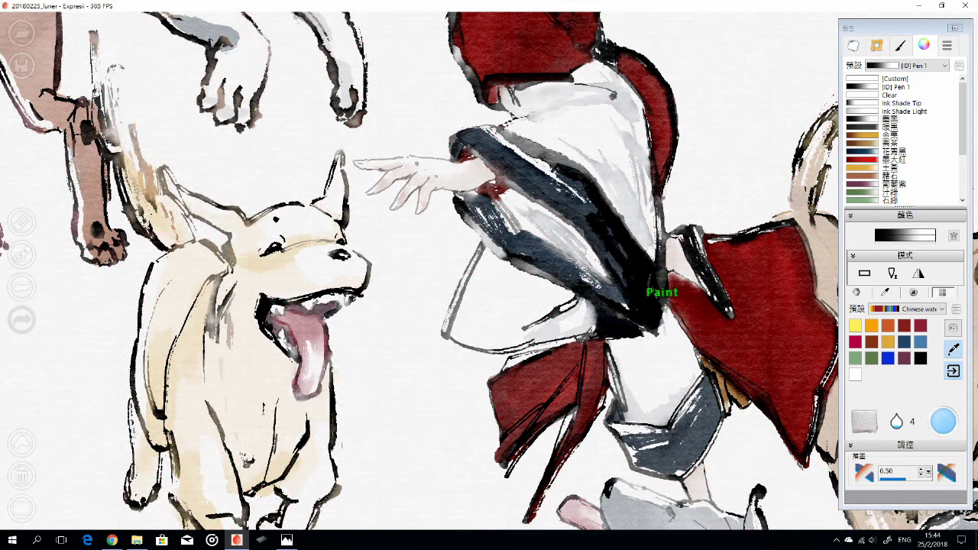
Ink dark folds on the red robe's upper arm and reduce the brush's water amount to 1
{"action": "scroll", "coordinate": [659, 289], "scroll_direction": "up", "scroll_amount": 5}
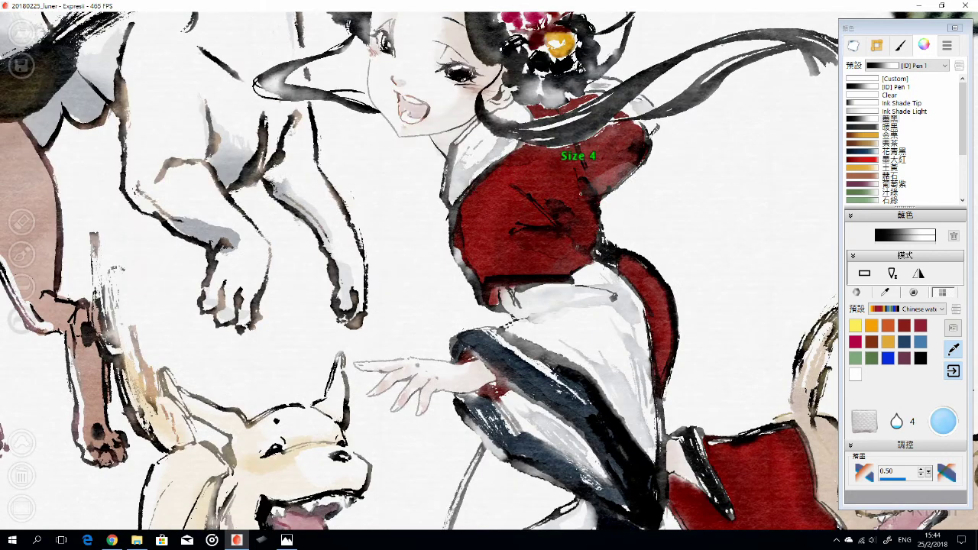
{"action": "mouse_move", "coordinate": [581, 194]}
{"action": "left_mouse_down"}
{"action": "mouse_move", "coordinate": [623, 140]}
{"action": "mouse_move", "coordinate": [641, 75]}
{"action": "mouse_move", "coordinate": [615, 191]}
{"action": "left_mouse_up"}
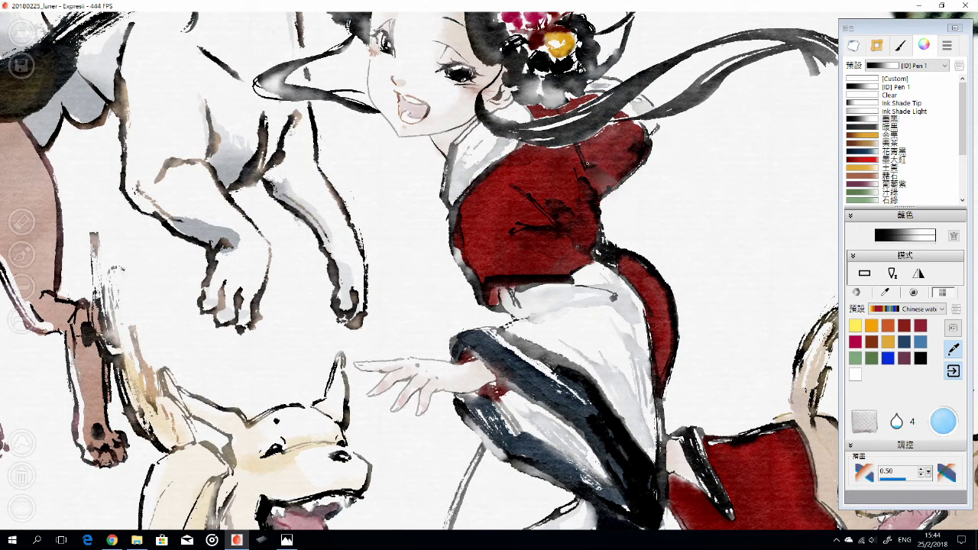
{"action": "key", "text": "bracketleft"}
{"action": "key", "text": "bracketleft"}
{"action": "key", "text": "bracketleft"}
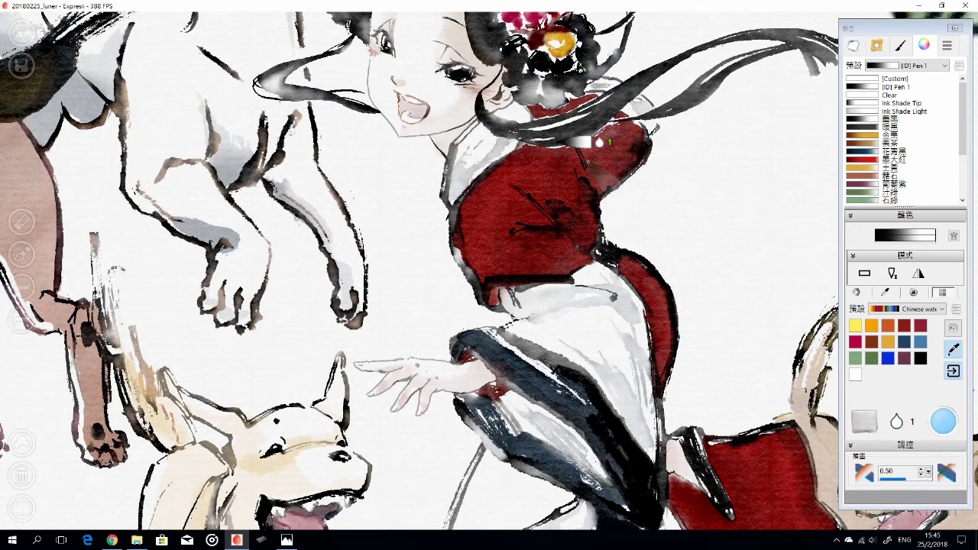
Add dark folds near the red robe's armpit and strengthen the black upper edge of the blue sleeve band
{"action": "scroll", "coordinate": [626, 176], "scroll_direction": "down", "scroll_amount": 1}
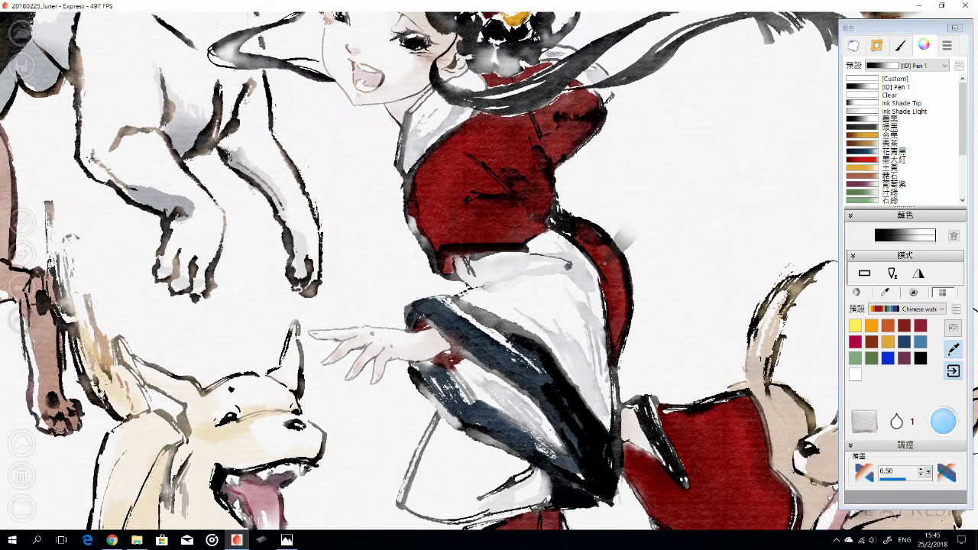
{"action": "scroll", "coordinate": [622, 239], "scroll_direction": "down", "scroll_amount": 3}
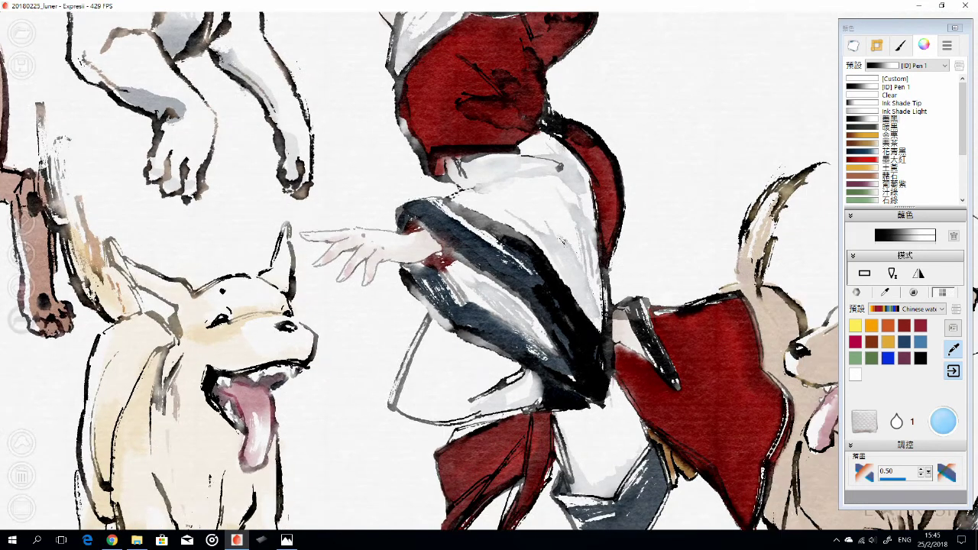
{"action": "scroll", "coordinate": [527, 321], "scroll_direction": "down", "scroll_amount": 1}
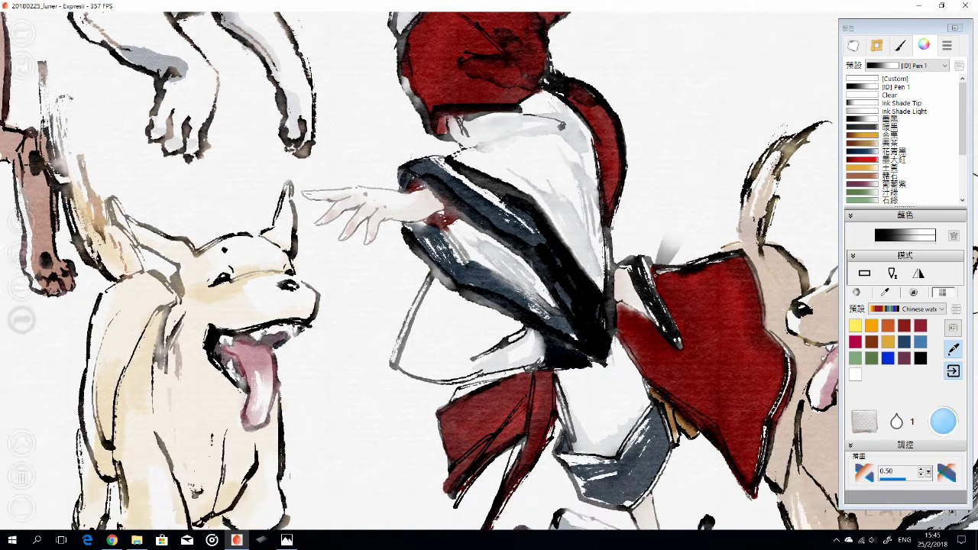
{"action": "scroll", "coordinate": [665, 252], "scroll_direction": "down", "scroll_amount": 1}
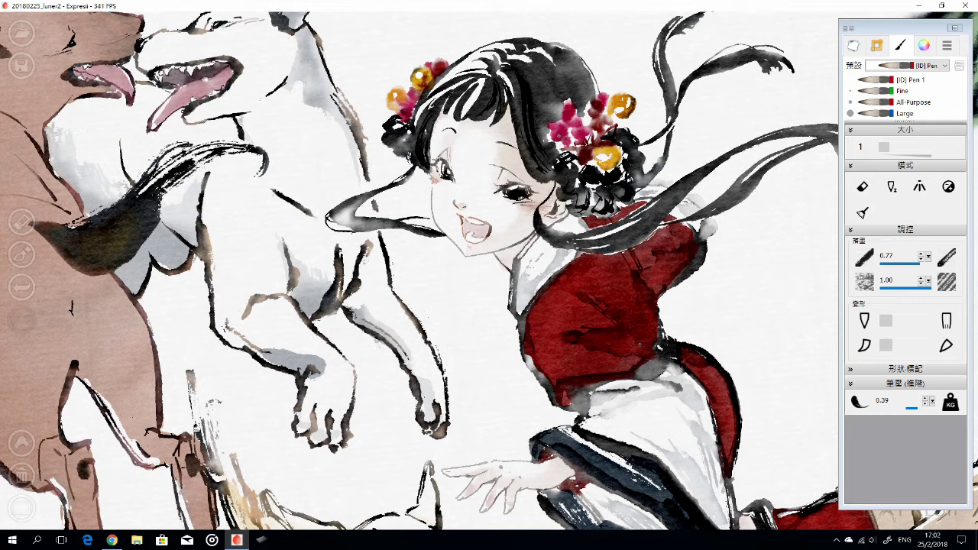
Enlarge the brush to size 2, fill out the girl's hair crown with black ink, and erase thin highlight strands
{"action": "key", "text": "bracketright"}
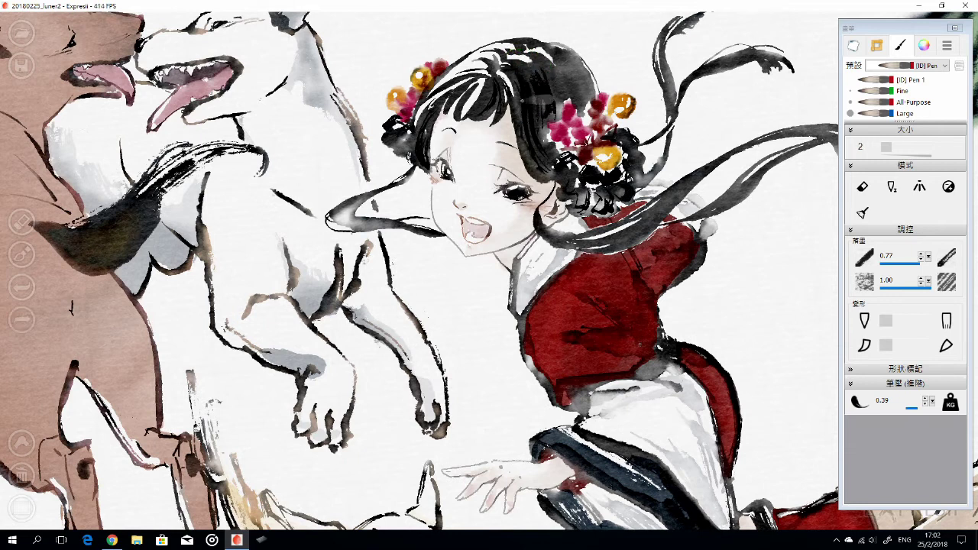
{"action": "mouse_move", "coordinate": [579, 61]}
{"action": "left_mouse_down"}
{"action": "mouse_move", "coordinate": [567, 90]}
{"action": "mouse_move", "coordinate": [544, 70]}
{"action": "left_mouse_up"}
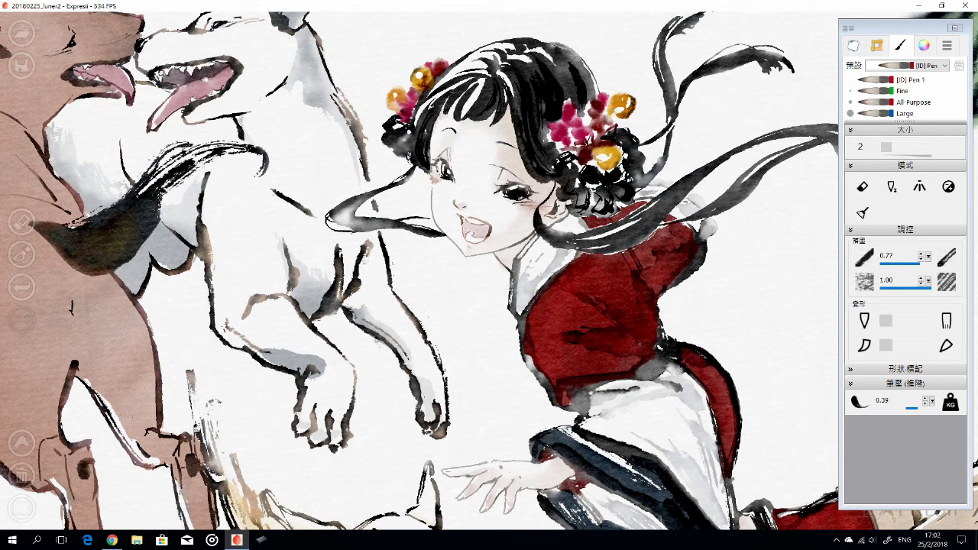
{"action": "key", "text": "e"}
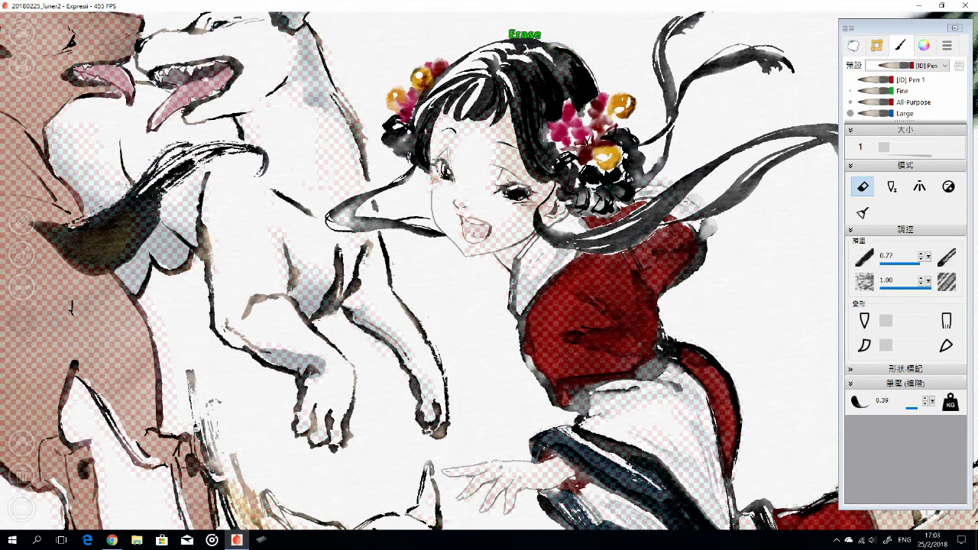
{"action": "key", "text": "e"}
Darken the girl's braided bun and the back of her hair with black ink at water amount 11
{"action": "scroll", "coordinate": [642, 116], "scroll_direction": "down", "scroll_amount": 5}
{"action": "scroll", "coordinate": [642, 115], "scroll_direction": "up", "scroll_amount": 6}
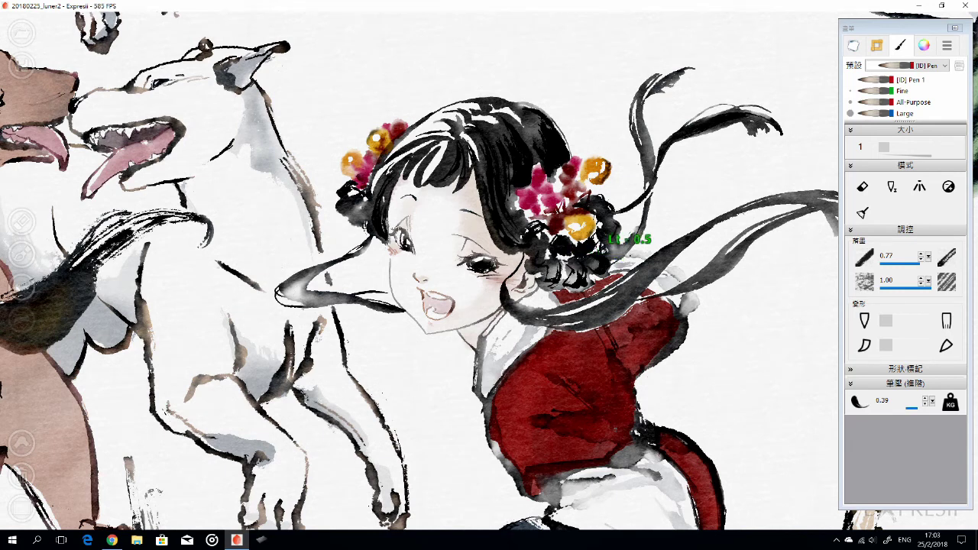
{"action": "left_click", "coordinate": [924, 45]}
{"action": "left_click_drag", "start_coordinate": [561, 282], "coordinate": [572, 265]}
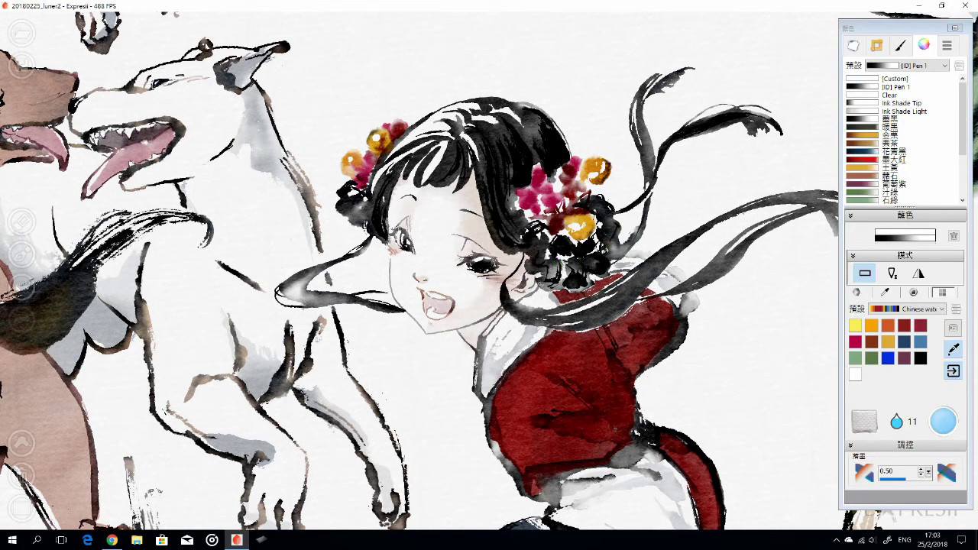
{"action": "left_click_drag", "start_coordinate": [482, 156], "coordinate": [495, 217]}
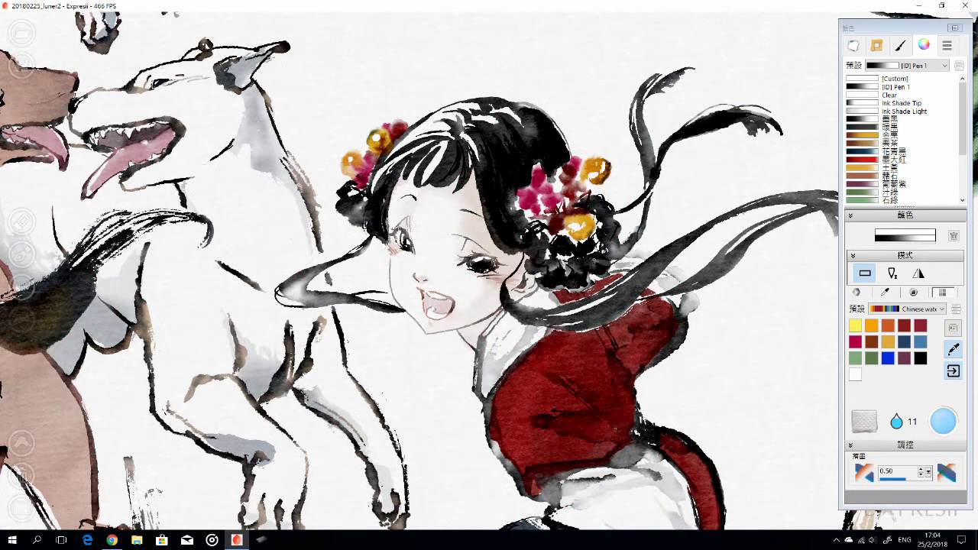
Paint black strands along the girl's long flowing hair locks and out to their frayed tips
{"action": "scroll", "coordinate": [458, 305], "scroll_direction": "down", "scroll_amount": 5}
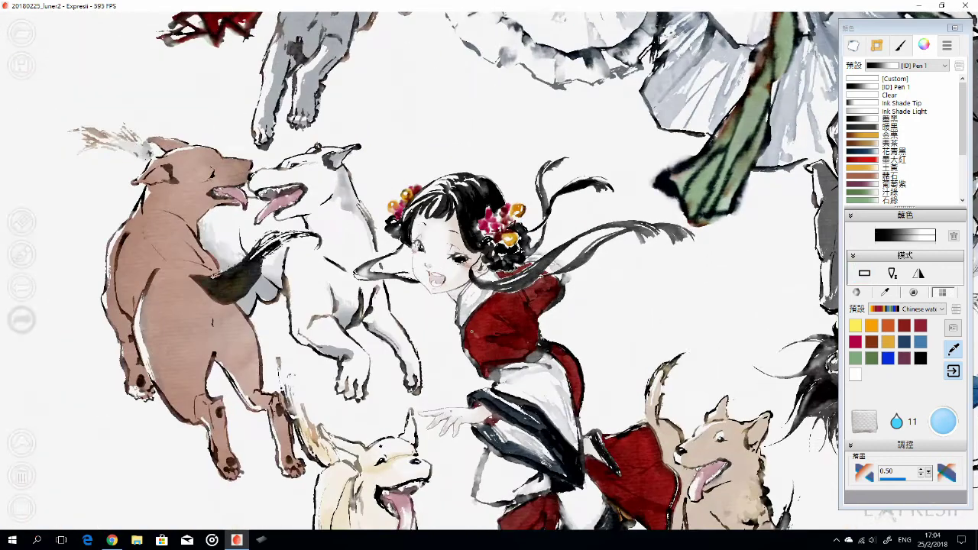
{"action": "scroll", "coordinate": [444, 312], "scroll_direction": "up", "scroll_amount": 5}
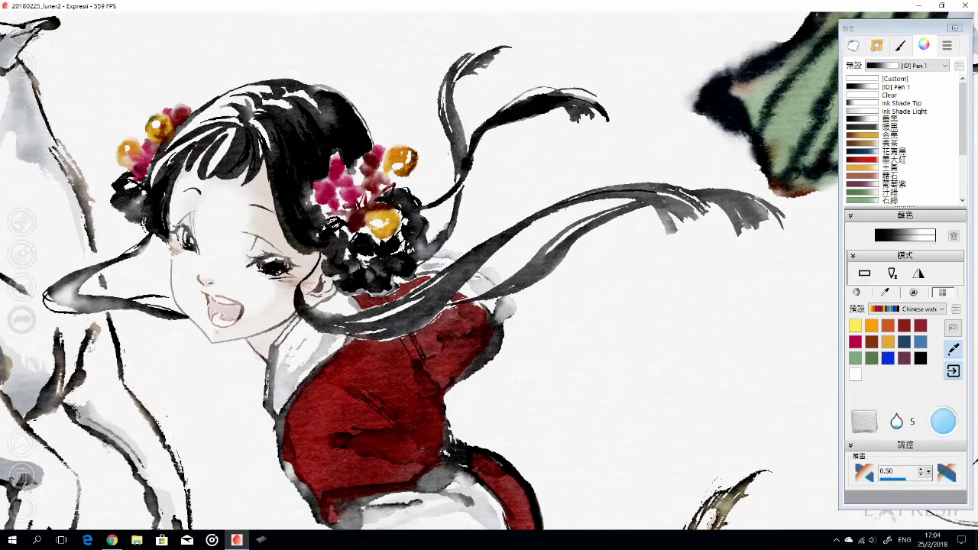
{"action": "left_click_drag", "start_coordinate": [527, 200], "coordinate": [336, 330]}
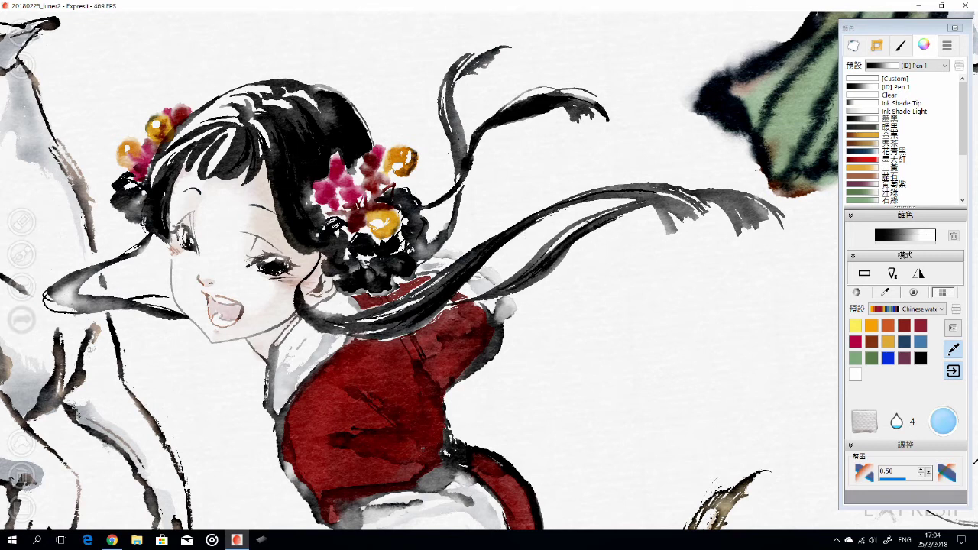
{"action": "left_click_drag", "start_coordinate": [620, 284], "coordinate": [535, 344]}
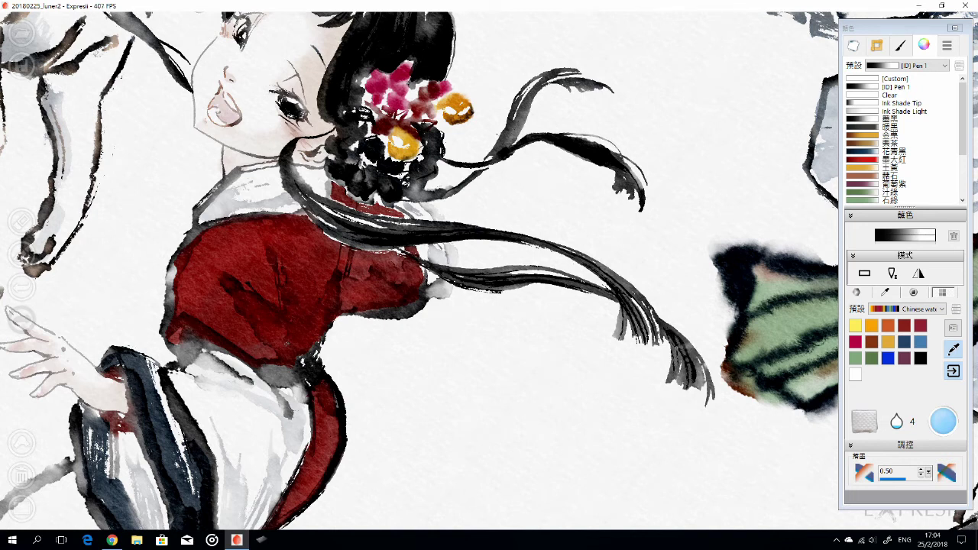
{"action": "left_click_drag", "start_coordinate": [654, 327], "coordinate": [548, 283]}
Fill the grey areas of the long hair locks and their frayed tips with black ink at water amount 10
{"action": "left_click", "coordinate": [864, 273]}
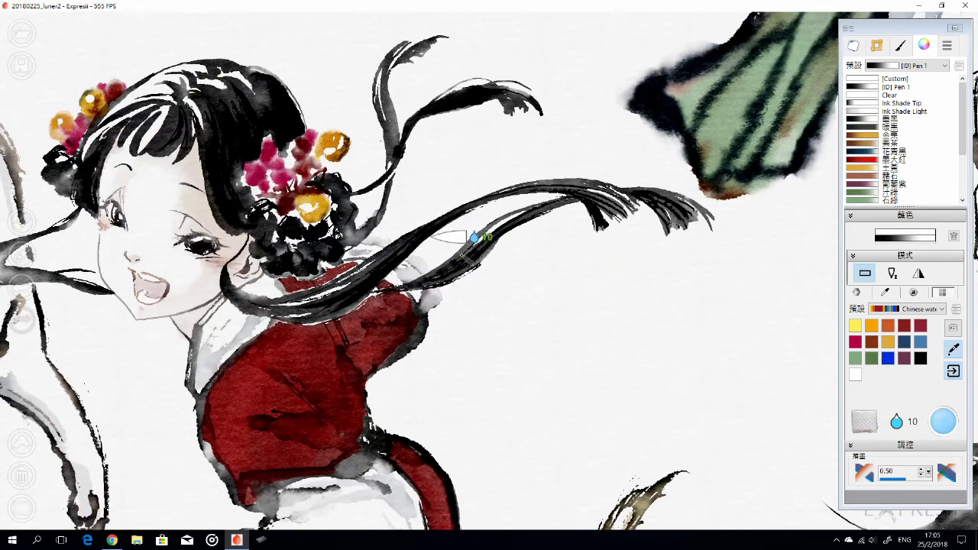
{"action": "mouse_move", "coordinate": [367, 281]}
{"action": "left_mouse_down"}
{"action": "mouse_move", "coordinate": [497, 207]}
{"action": "mouse_move", "coordinate": [580, 190]}
{"action": "left_mouse_up"}
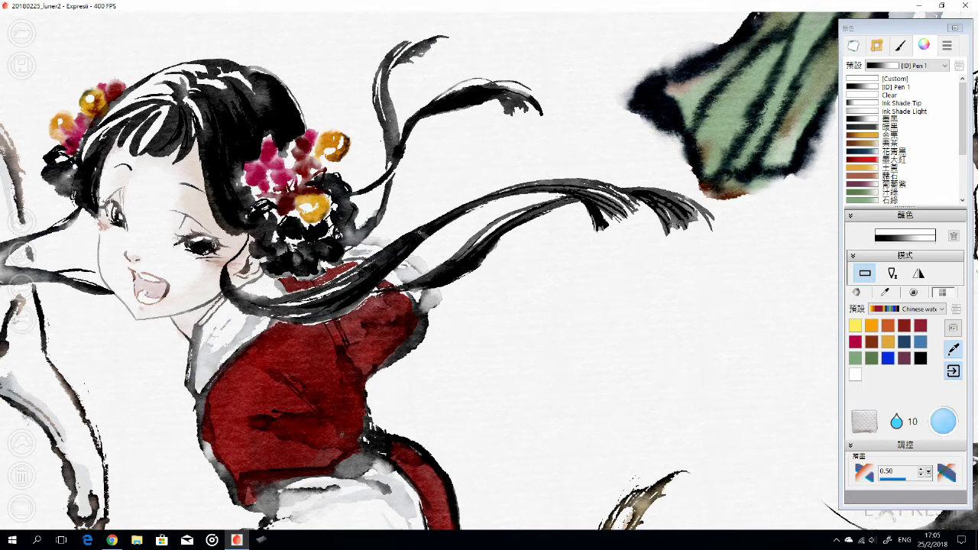
{"action": "mouse_move", "coordinate": [466, 208]}
{"action": "left_mouse_down"}
{"action": "mouse_move", "coordinate": [588, 190]}
{"action": "mouse_move", "coordinate": [664, 203]}
{"action": "left_mouse_up"}
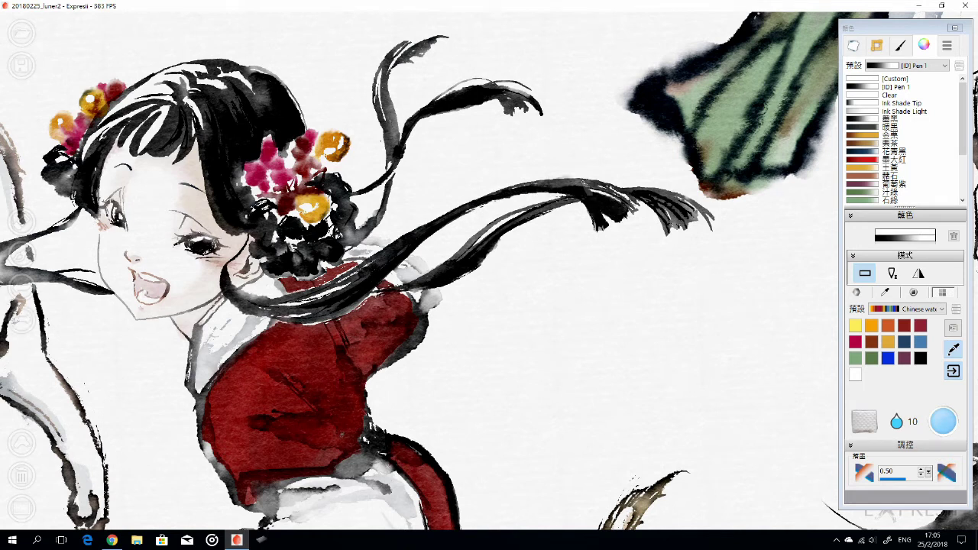
Retouch the frayed ends and lower edge of the girl's long flowing hair locks with black ink and the eraser
{"action": "left_click_drag", "start_coordinate": [546, 183], "coordinate": [688, 206]}
{"action": "mouse_move", "coordinate": [458, 305]}
{"action": "left_mouse_down"}
{"action": "mouse_move", "coordinate": [576, 301]}
{"action": "mouse_move", "coordinate": [531, 389]}
{"action": "left_mouse_up"}
{"action": "key", "text": "e"}
{"action": "mouse_move", "coordinate": [507, 185]}
{"action": "left_mouse_down"}
{"action": "mouse_move", "coordinate": [588, 145]}
{"action": "mouse_move", "coordinate": [759, 132]}
{"action": "left_mouse_up"}
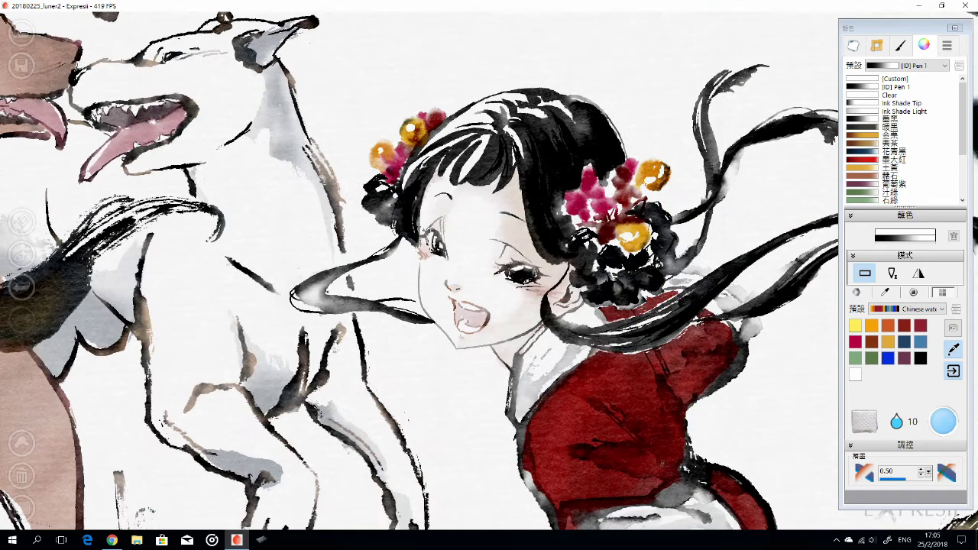
Tone down the white highlights around the parting on the girl's hair crown with grey ink
{"action": "key", "text": "l"}
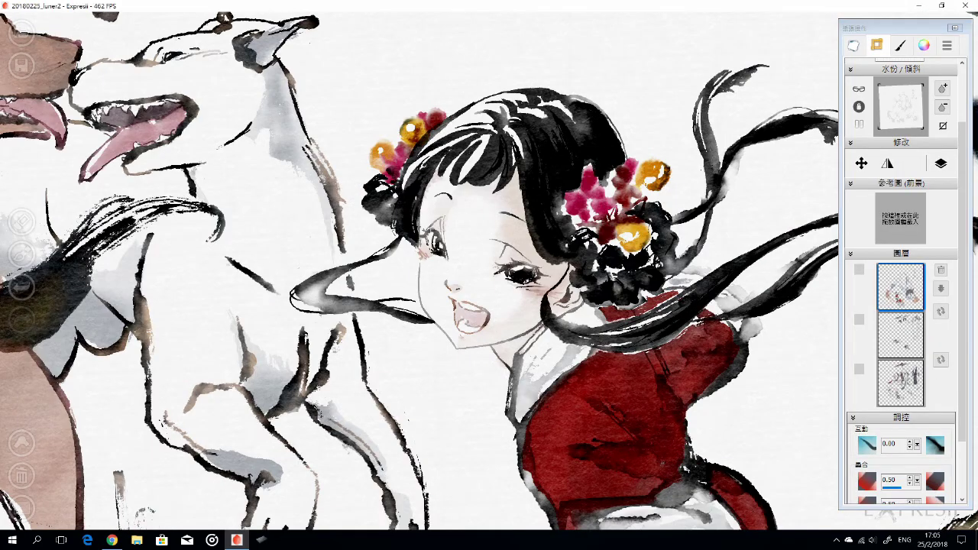
{"action": "left_click_drag", "start_coordinate": [410, 216], "coordinate": [352, 198]}
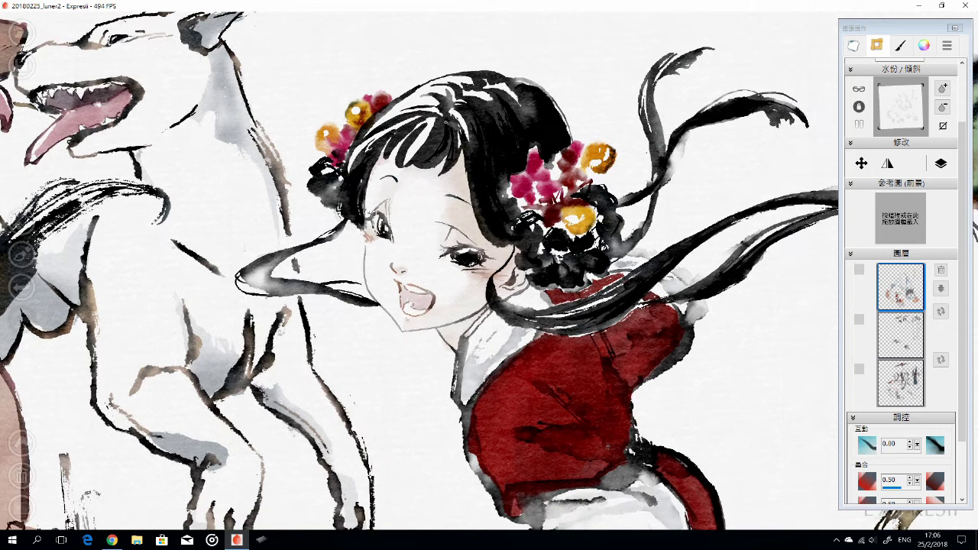
{"action": "mouse_move", "coordinate": [481, 126]}
{"action": "left_mouse_down"}
{"action": "mouse_move", "coordinate": [458, 104]}
{"action": "mouse_move", "coordinate": [492, 72]}
{"action": "mouse_move", "coordinate": [508, 98]}
{"action": "left_mouse_up"}
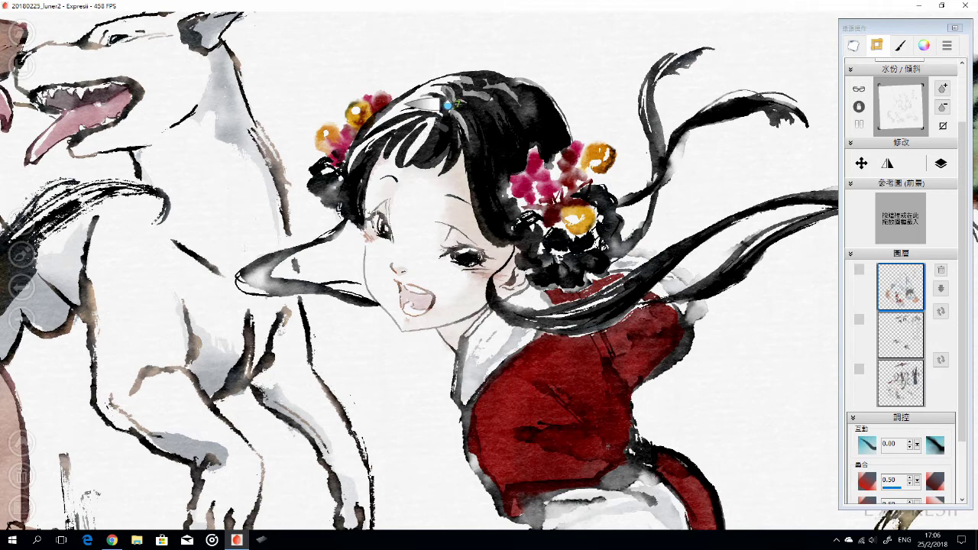
{"action": "scroll", "coordinate": [572, 177], "scroll_direction": "down", "scroll_amount": 3}
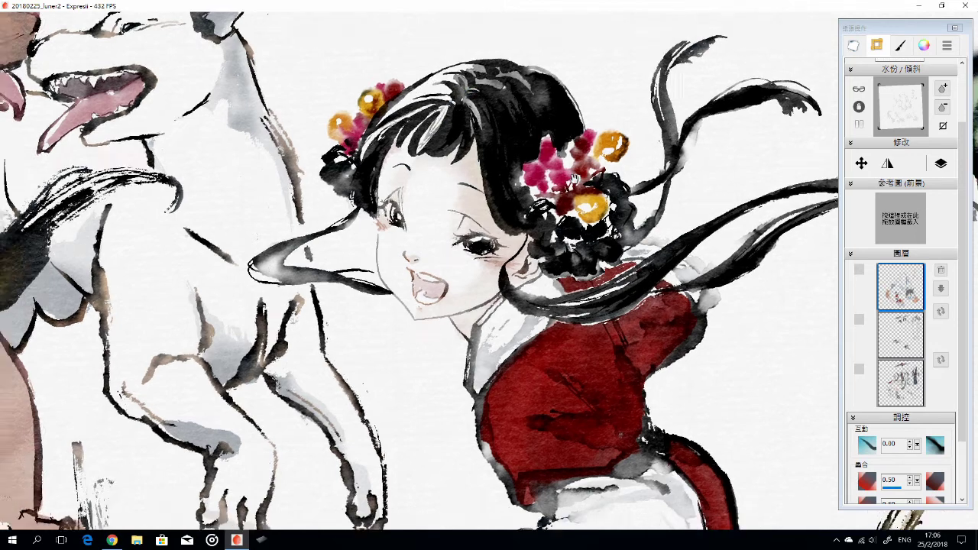
{"action": "left_click_drag", "start_coordinate": [489, 305], "coordinate": [316, 171]}
Bring the bottom layer to the top and outline the fighting man's blue vest along shoulder, collar and side in black at brush size 2
{"action": "left_click", "coordinate": [942, 309]}
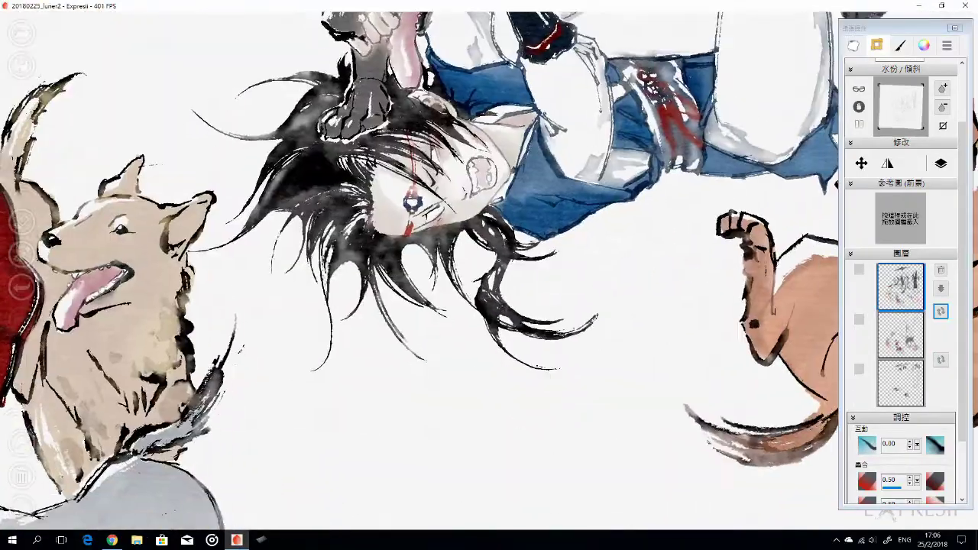
{"action": "scroll", "coordinate": [489, 267], "scroll_direction": "up", "scroll_amount": 3}
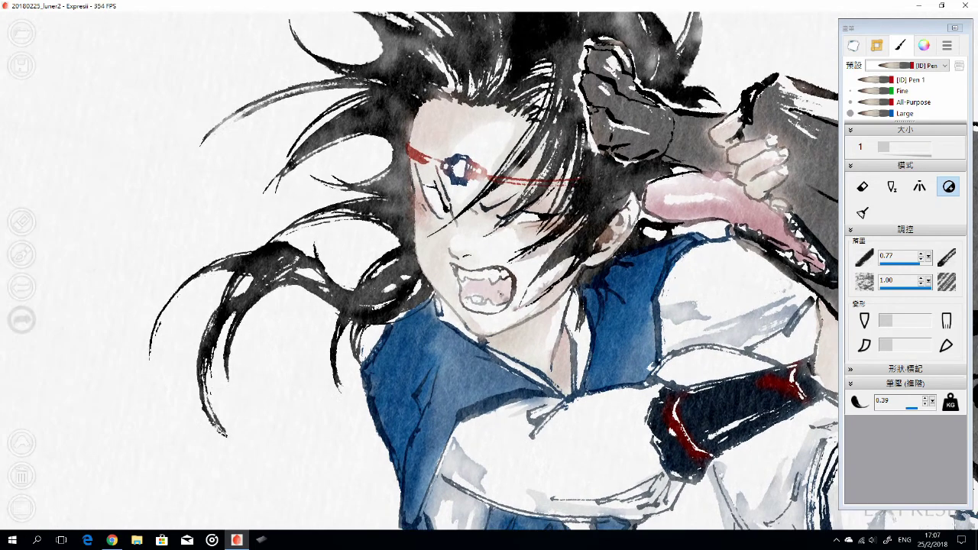
{"action": "scroll", "coordinate": [420, 268], "scroll_direction": "down", "scroll_amount": 5}
{"action": "scroll", "coordinate": [420, 267], "scroll_direction": "up", "scroll_amount": 4}
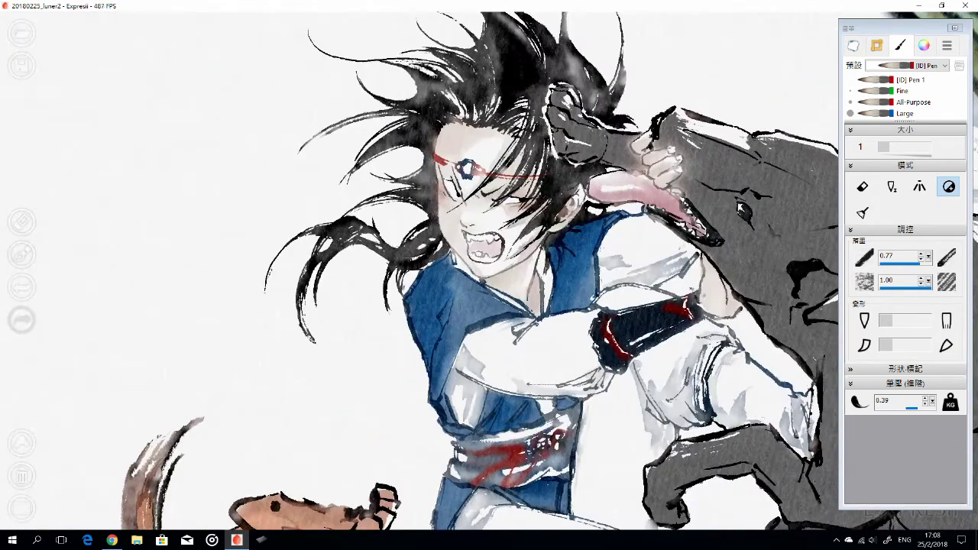
{"action": "left_click", "coordinate": [932, 49]}
{"action": "scroll", "coordinate": [455, 237], "scroll_direction": "up", "scroll_amount": 2}
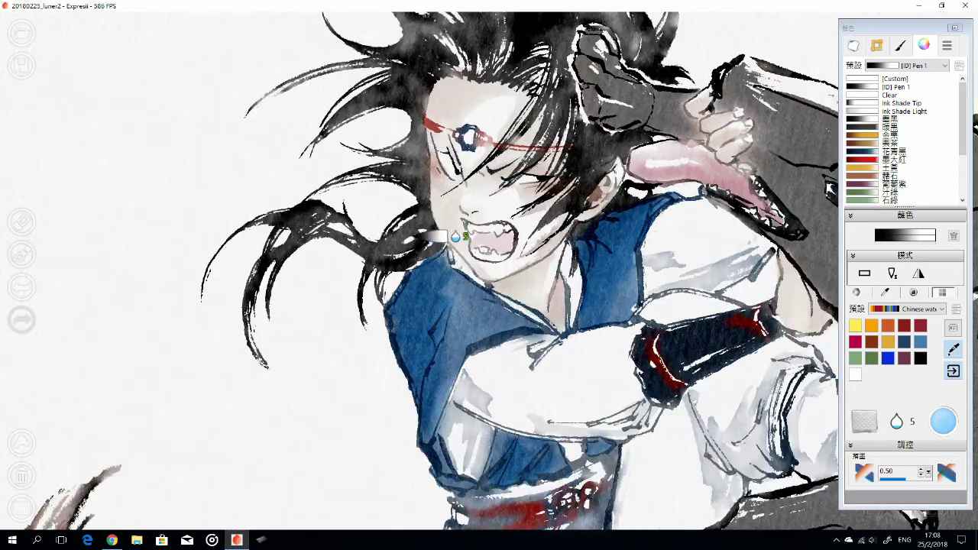
{"action": "key", "text": "b"}
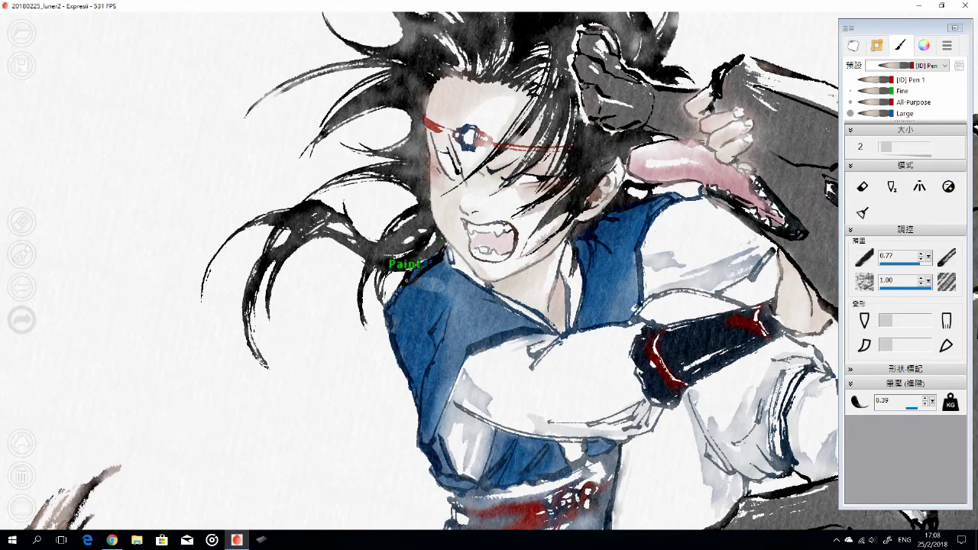
{"action": "mouse_move", "coordinate": [428, 260]}
{"action": "left_mouse_down"}
{"action": "mouse_move", "coordinate": [440, 419]}
{"action": "mouse_move", "coordinate": [420, 450]}
{"action": "left_mouse_up"}
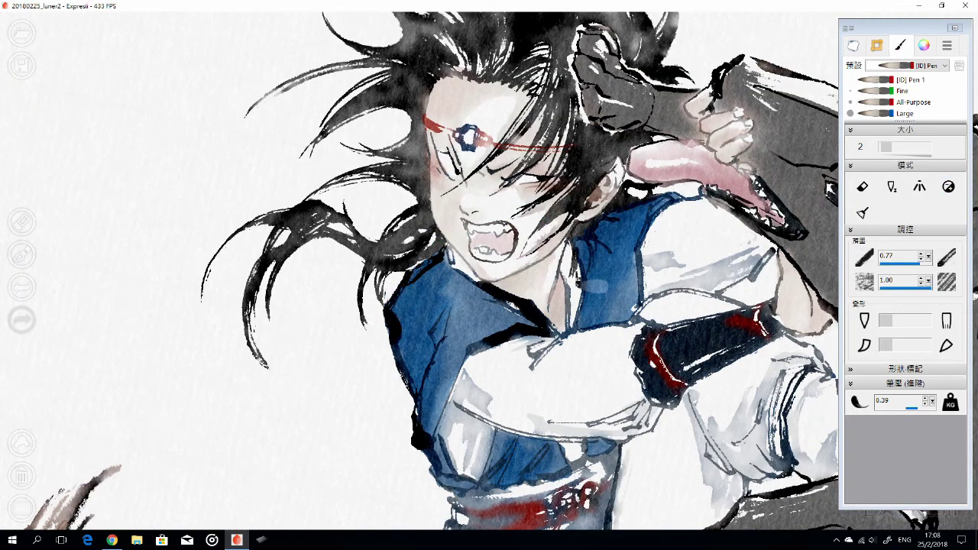
Paint thick black fold lines on the lower part of the man's blue vest, beside his arm and above the sash
{"action": "scroll", "coordinate": [489, 271], "scroll_direction": "down", "scroll_amount": 3}
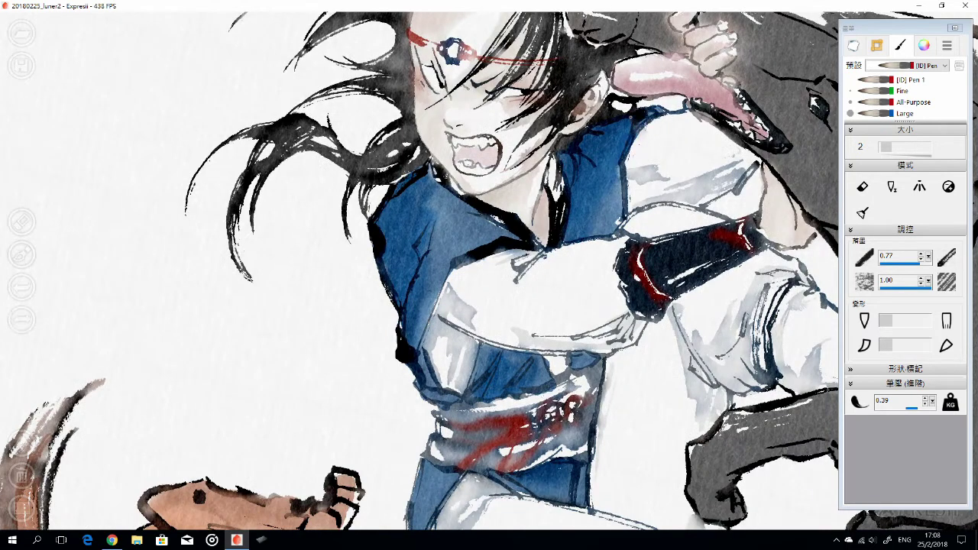
{"action": "left_click_drag", "start_coordinate": [465, 236], "coordinate": [401, 378]}
{"action": "left_click_drag", "start_coordinate": [439, 298], "coordinate": [386, 367]}
{"action": "left_click_drag", "start_coordinate": [489, 343], "coordinate": [454, 393]}
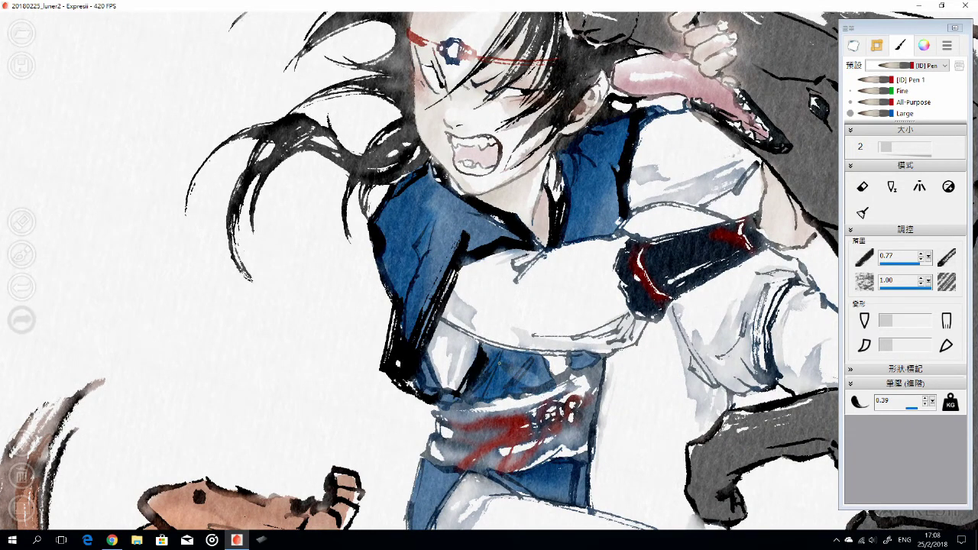
{"action": "mouse_move", "coordinate": [612, 359]}
{"action": "left_mouse_down"}
{"action": "mouse_move", "coordinate": [443, 405]}
{"action": "mouse_move", "coordinate": [440, 428]}
{"action": "left_mouse_up"}
{"action": "left_click_drag", "start_coordinate": [535, 367], "coordinate": [459, 431]}
Retrace the sleeve folds of the woman with the outstretched hand in dark ink at brush size 1, and shade her red shawl's upper end
{"action": "scroll", "coordinate": [489, 270], "scroll_direction": "down", "scroll_amount": 4}
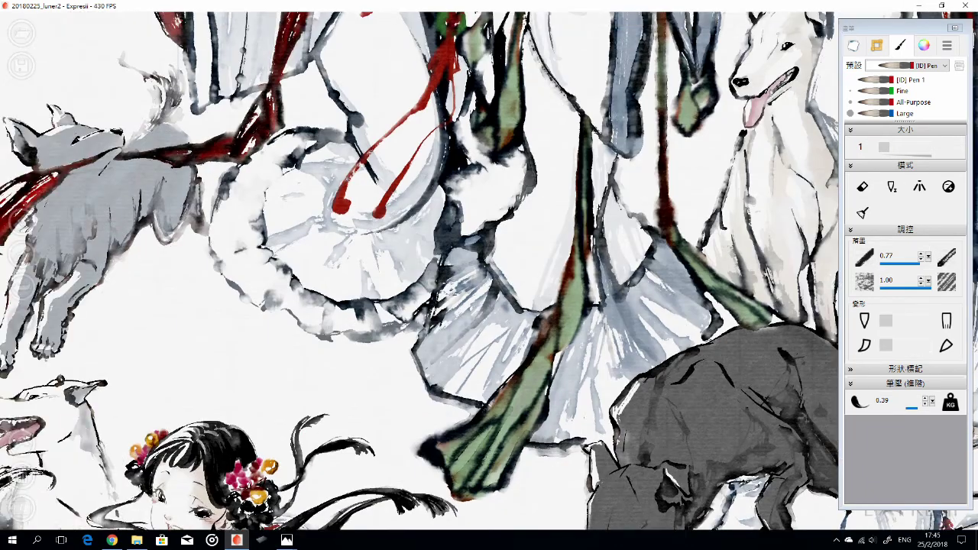
{"action": "scroll", "coordinate": [489, 270], "scroll_direction": "up", "scroll_amount": 3}
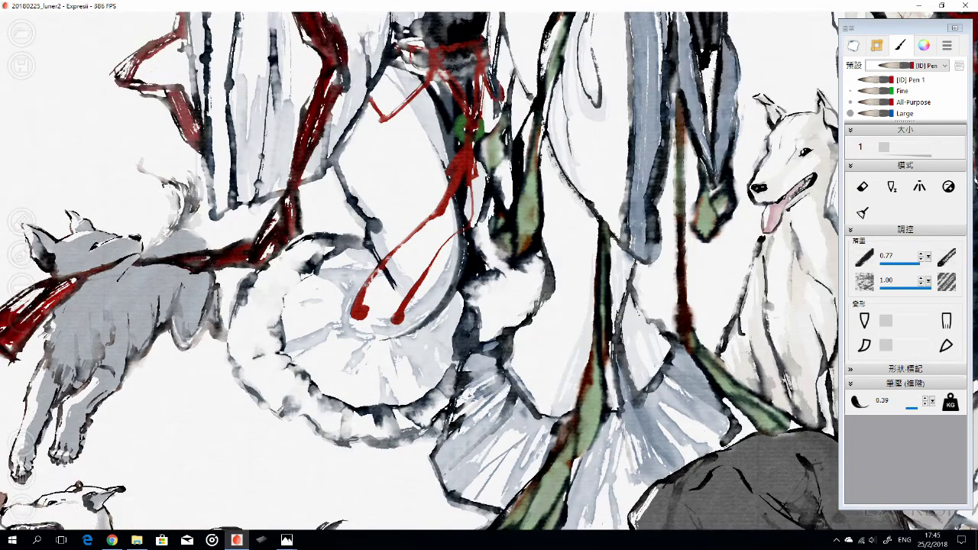
{"action": "scroll", "coordinate": [488, 271], "scroll_direction": "left", "scroll_amount": 5}
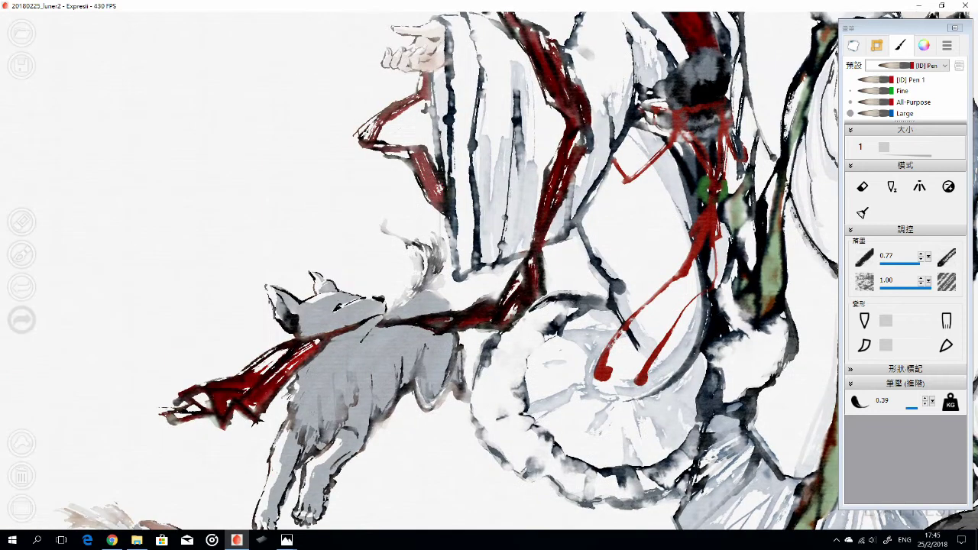
{"action": "mouse_move", "coordinate": [478, 271]}
{"action": "left_mouse_down"}
{"action": "mouse_move", "coordinate": [416, 153]}
{"action": "mouse_move", "coordinate": [365, 131]}
{"action": "mouse_move", "coordinate": [424, 81]}
{"action": "left_mouse_up"}
{"action": "scroll", "coordinate": [489, 271], "scroll_direction": "up", "scroll_amount": 3}
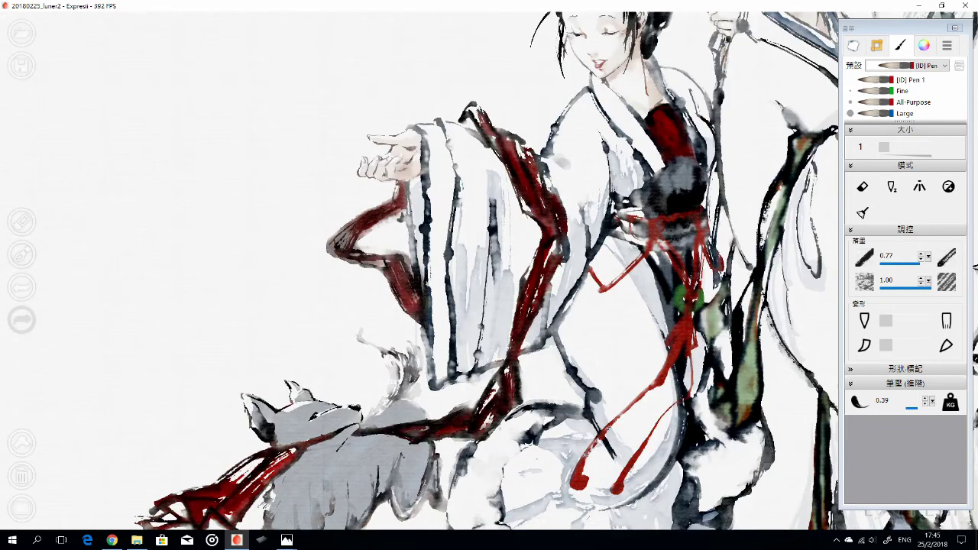
{"action": "left_click_drag", "start_coordinate": [419, 208], "coordinate": [425, 313]}
{"action": "left_click_drag", "start_coordinate": [451, 199], "coordinate": [456, 387]}
{"action": "left_click_drag", "start_coordinate": [430, 306], "coordinate": [432, 379]}
{"action": "left_click_drag", "start_coordinate": [454, 134], "coordinate": [456, 191]}
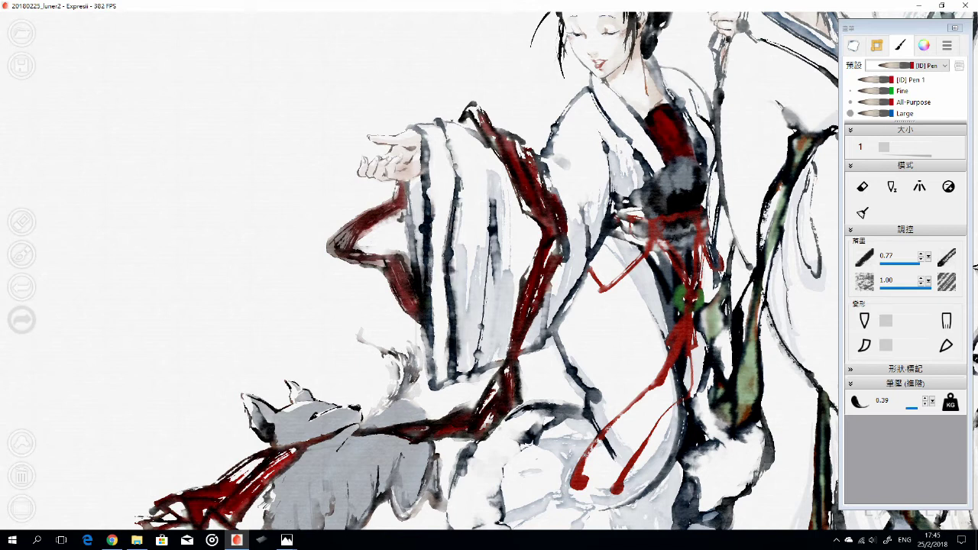
{"action": "left_click_drag", "start_coordinate": [462, 106], "coordinate": [489, 144]}
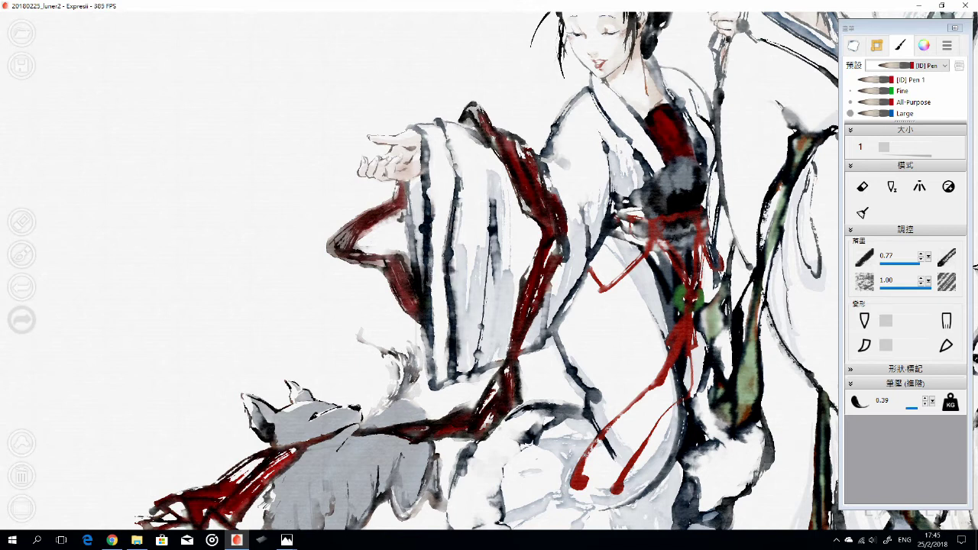
{"action": "left_click_drag", "start_coordinate": [489, 275], "coordinate": [351, 317]}
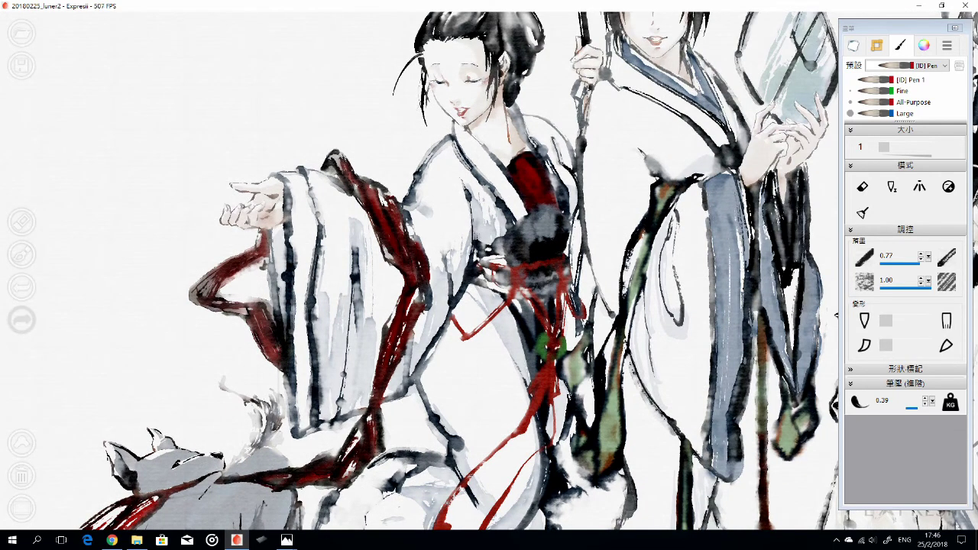
{"action": "left_click_drag", "start_coordinate": [458, 458], "coordinate": [663, 140]}
{"action": "left_click_drag", "start_coordinate": [306, 236], "coordinate": [281, 313]}
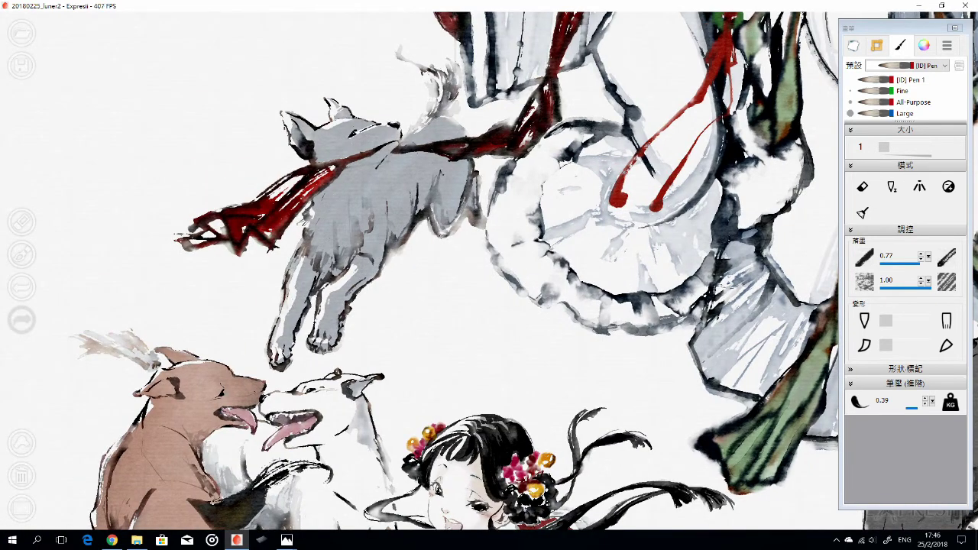
{"action": "mouse_move", "coordinate": [458, 306]}
{"action": "left_mouse_down"}
{"action": "mouse_move", "coordinate": [483, 316]}
{"action": "mouse_move", "coordinate": [467, 264]}
{"action": "mouse_move", "coordinate": [588, 130]}
{"action": "left_mouse_up"}
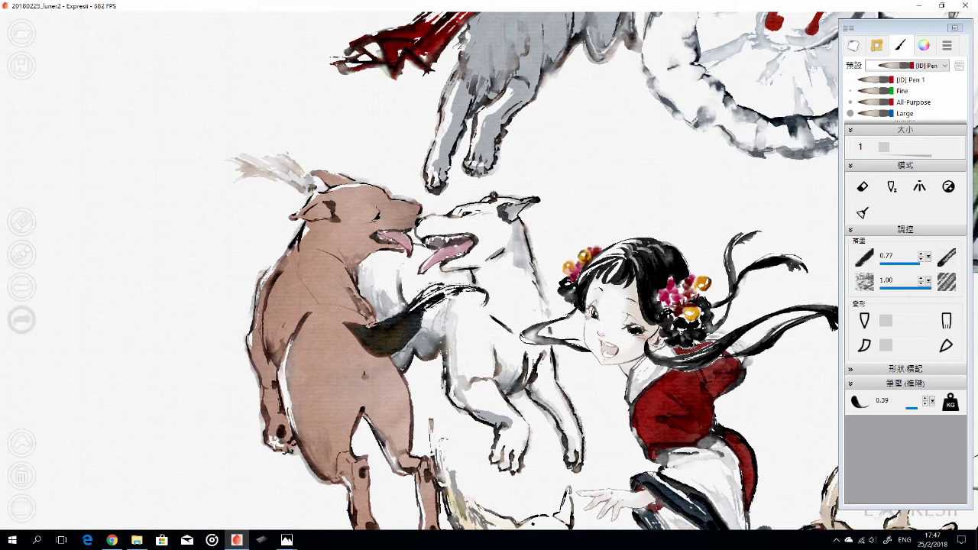
{"action": "scroll", "coordinate": [421, 267], "scroll_direction": "down", "scroll_amount": 3}
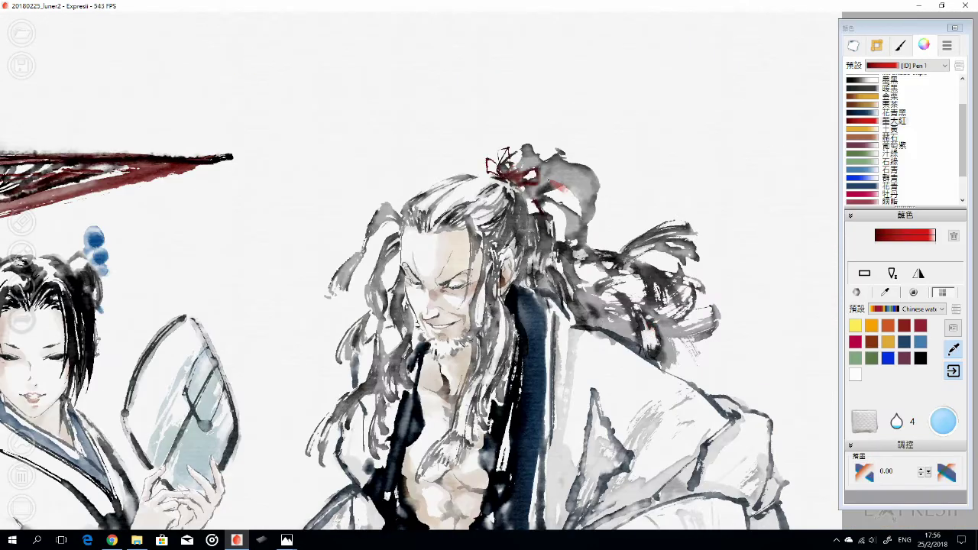
{"action": "scroll", "coordinate": [420, 305], "scroll_direction": "down", "scroll_amount": 3}
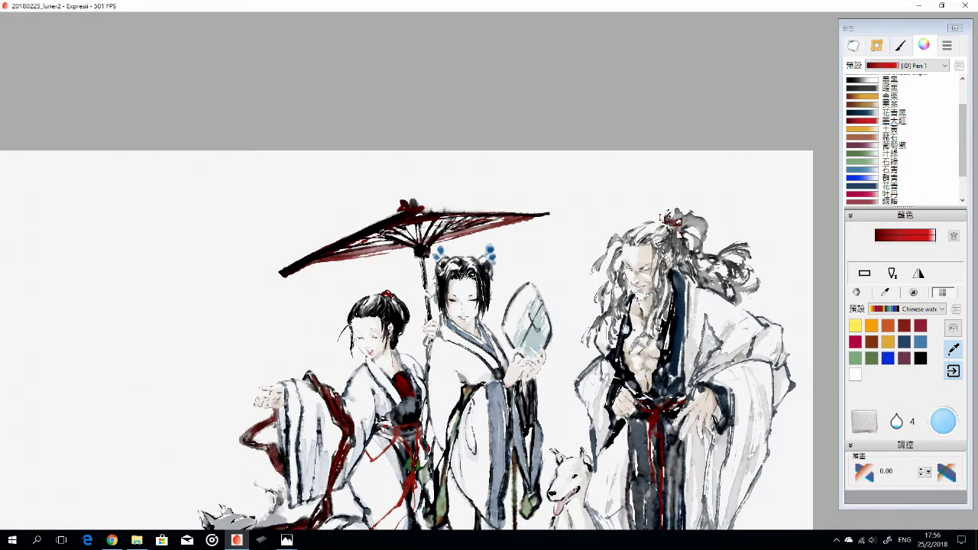
On the top layer, paint a pale pinkish-beige background wash around the two women's heads and the umbrella handle
{"action": "left_click", "coordinate": [876, 45]}
{"action": "left_click", "coordinate": [941, 311]}
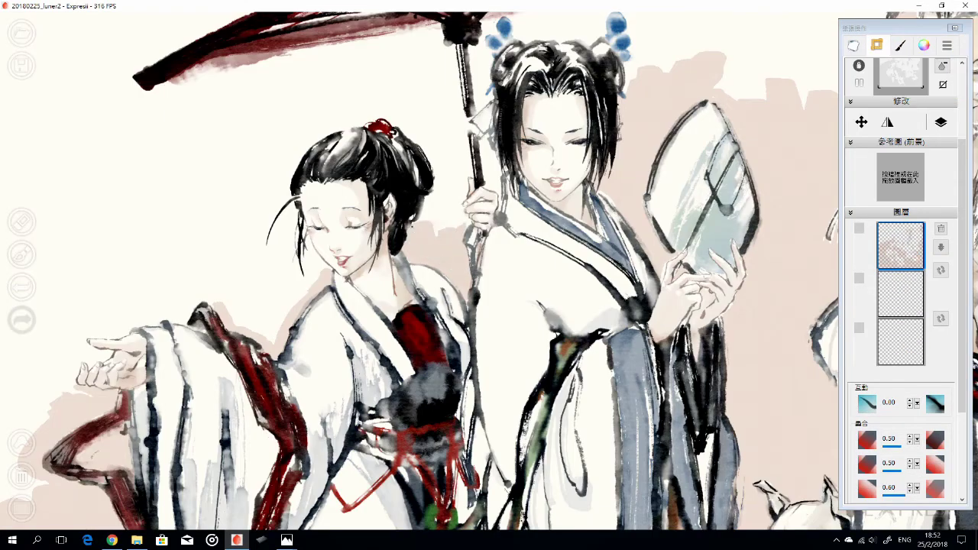
{"action": "left_click_drag", "start_coordinate": [435, 245], "coordinate": [493, 182]}
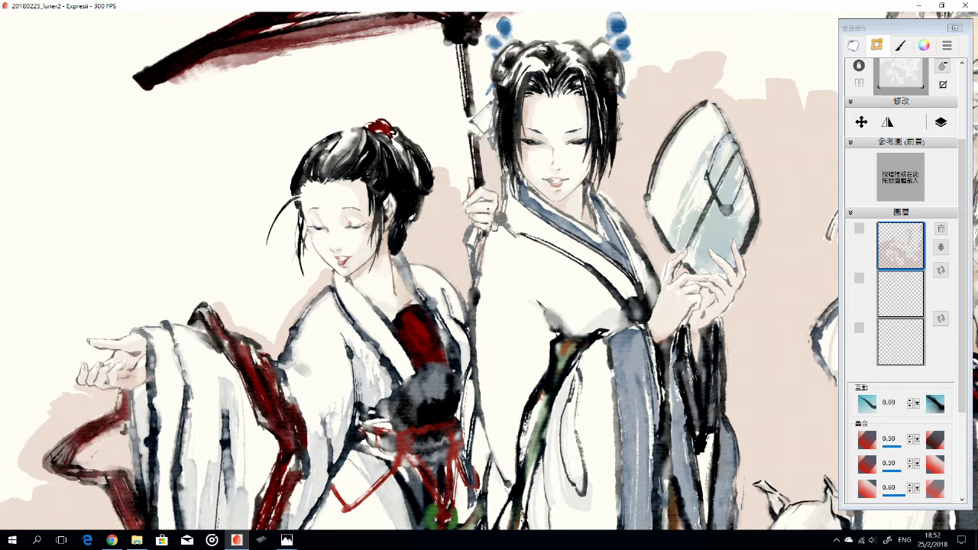
{"action": "left_click_drag", "start_coordinate": [506, 166], "coordinate": [540, 270]}
{"action": "mouse_move", "coordinate": [353, 243]}
{"action": "left_mouse_down"}
{"action": "mouse_move", "coordinate": [321, 264]}
{"action": "mouse_move", "coordinate": [305, 294]}
{"action": "mouse_move", "coordinate": [348, 249]}
{"action": "left_mouse_up"}
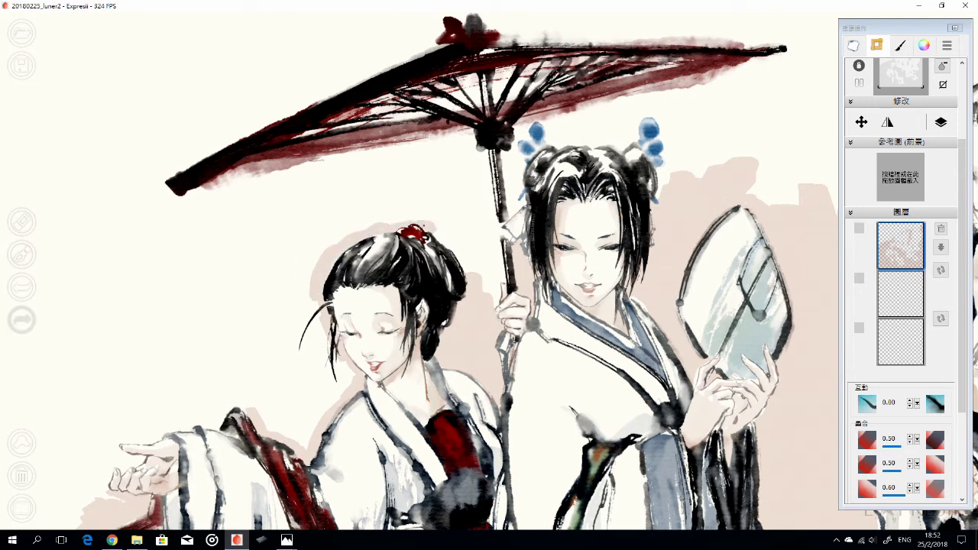
{"action": "left_click_drag", "start_coordinate": [448, 247], "coordinate": [404, 219]}
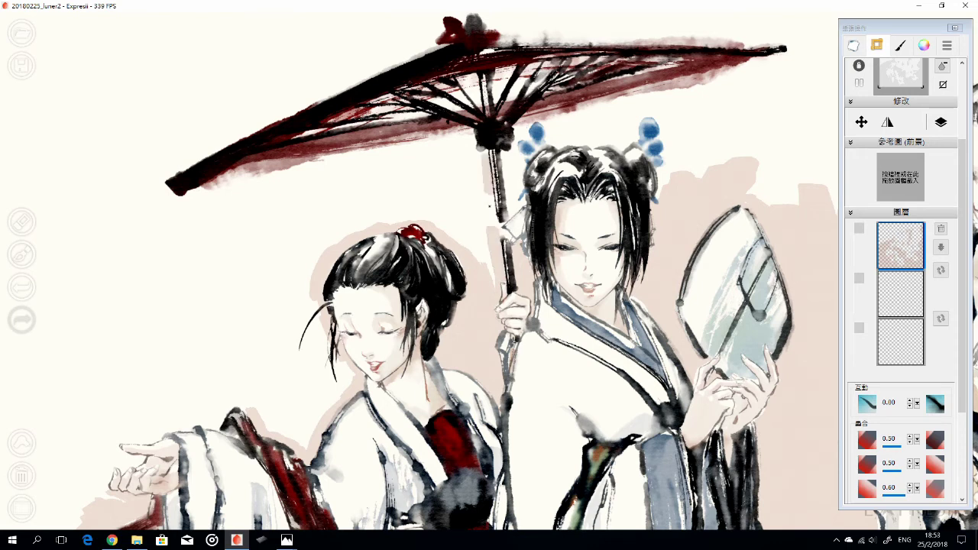
{"action": "left_click_drag", "start_coordinate": [499, 248], "coordinate": [507, 146]}
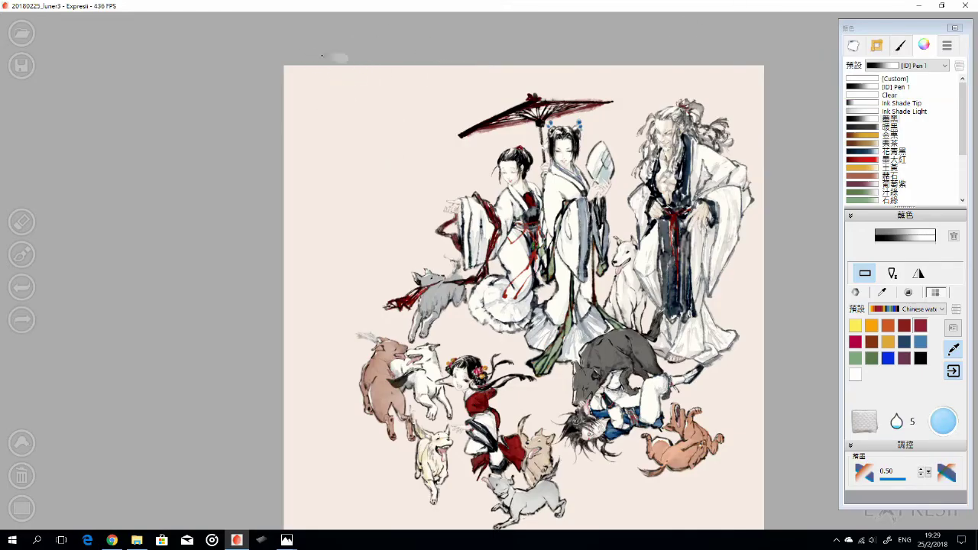
Paint dark forked branches in the paper's upper-left corner with black ink at water amount 5
{"action": "left_click_drag", "start_coordinate": [321, 66], "coordinate": [389, 172]}
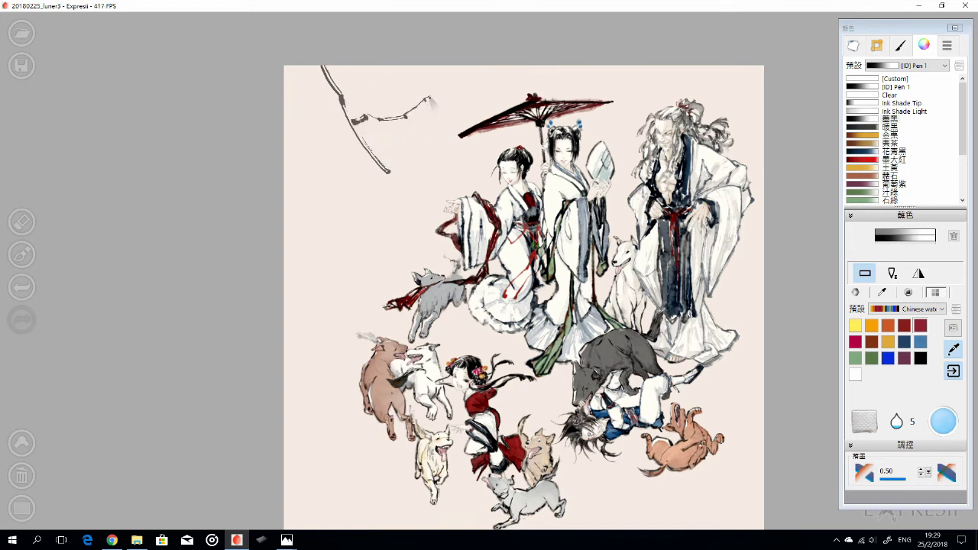
{"action": "left_click_drag", "start_coordinate": [483, 71], "coordinate": [421, 120]}
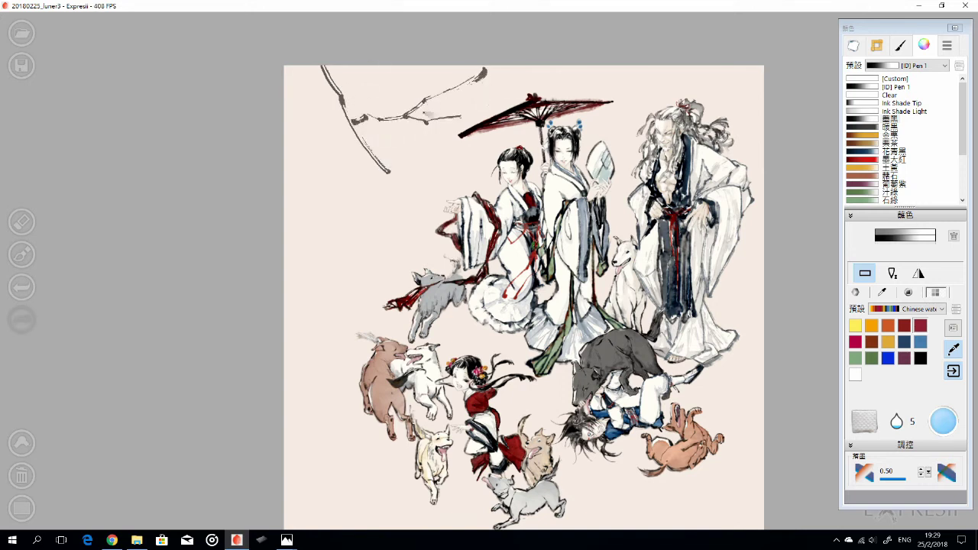
{"action": "key", "text": "ctrl+z"}
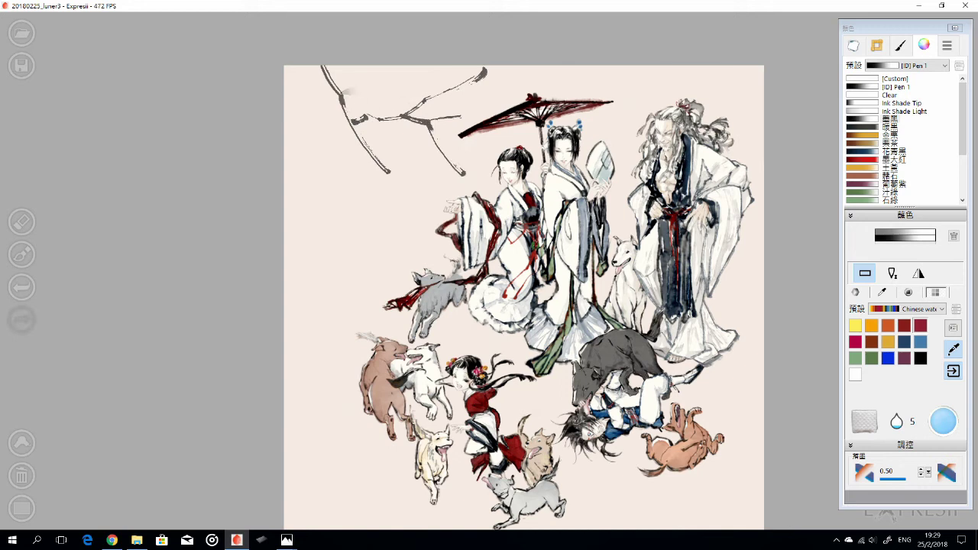
Add faint grey twigs behind the dark branches and paint a thicker branch slanting down from the paper's left edge
{"action": "left_click_drag", "start_coordinate": [337, 90], "coordinate": [318, 132]}
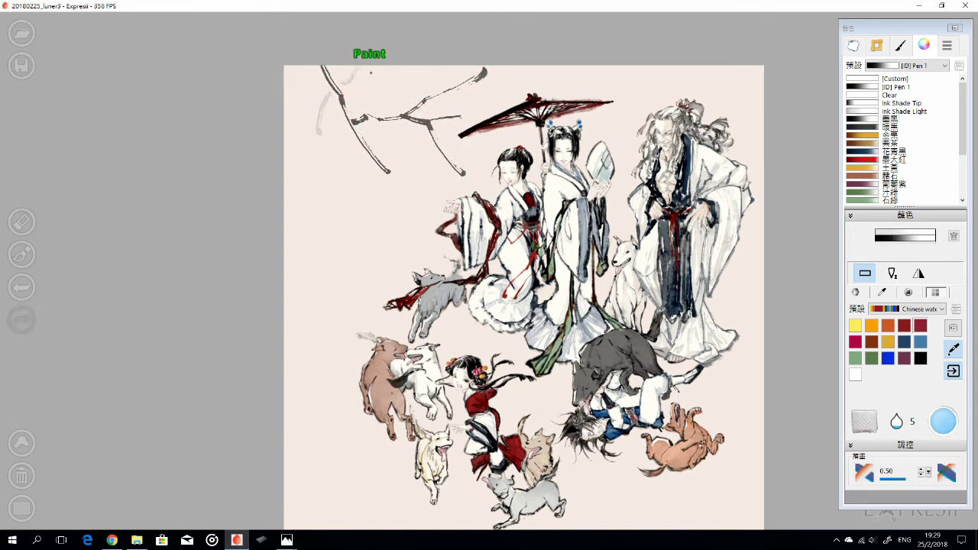
{"action": "left_click_drag", "start_coordinate": [380, 67], "coordinate": [386, 96]}
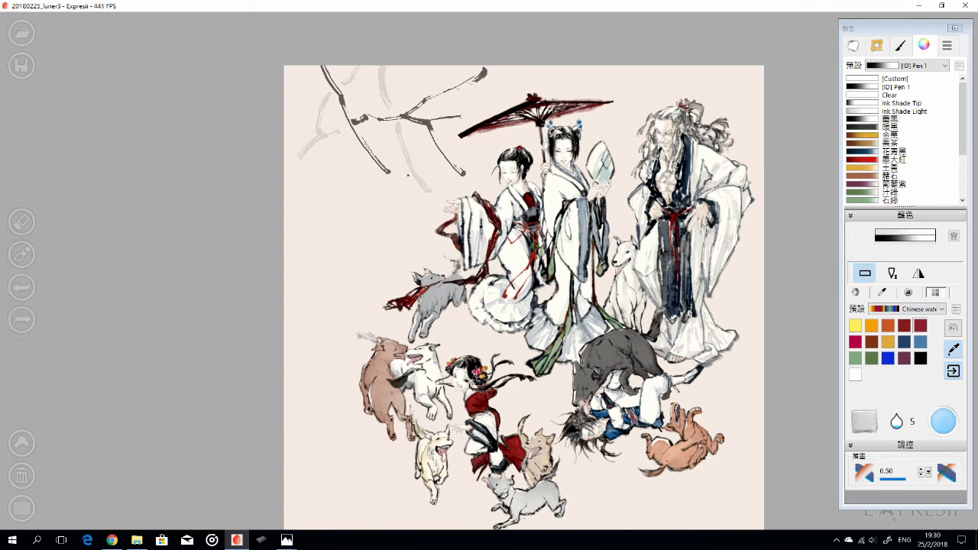
{"action": "mouse_move", "coordinate": [284, 153]}
{"action": "left_mouse_down"}
{"action": "mouse_move", "coordinate": [350, 246]}
{"action": "mouse_move", "coordinate": [403, 287]}
{"action": "left_mouse_up"}
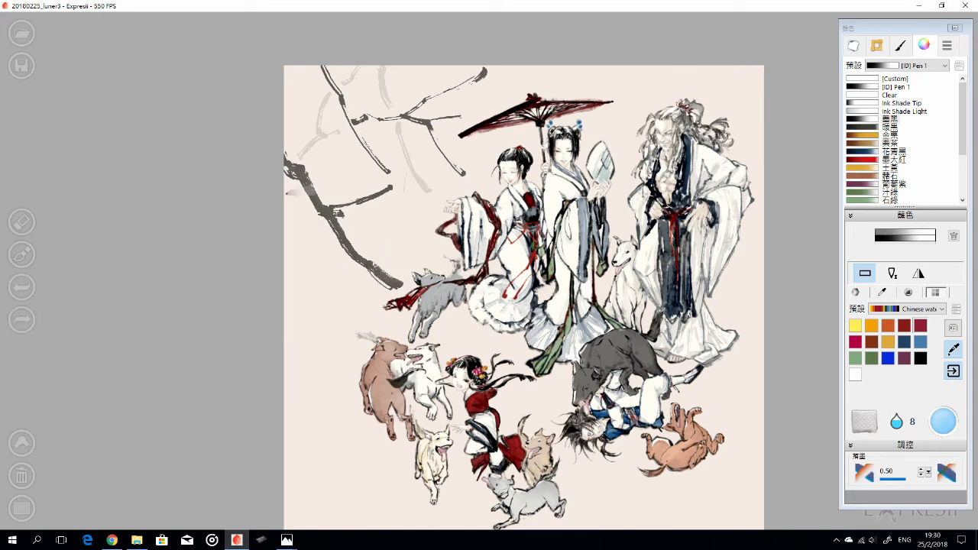
Paint rough dark branches hanging down from the paper's left edge and a forked branch in its lower-right corner
{"action": "mouse_move", "coordinate": [284, 167]}
{"action": "left_mouse_down"}
{"action": "mouse_move", "coordinate": [306, 179]}
{"action": "mouse_move", "coordinate": [291, 248]}
{"action": "mouse_move", "coordinate": [321, 325]}
{"action": "left_mouse_up"}
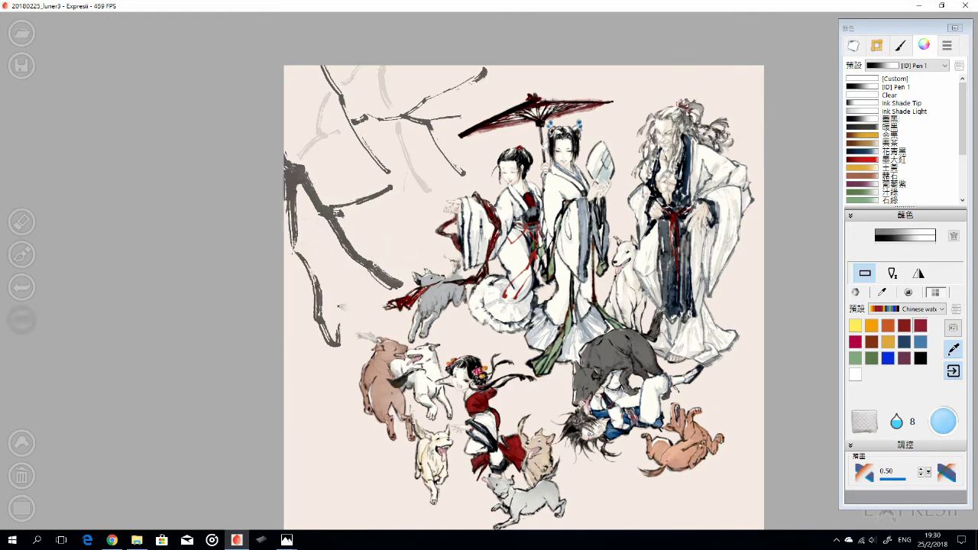
{"action": "left_click_drag", "start_coordinate": [405, 240], "coordinate": [403, 185]}
{"action": "mouse_move", "coordinate": [458, 238]}
{"action": "left_mouse_down"}
{"action": "mouse_move", "coordinate": [447, 293]}
{"action": "mouse_move", "coordinate": [423, 232]}
{"action": "left_mouse_up"}
{"action": "mouse_move", "coordinate": [722, 351]}
{"action": "left_mouse_down"}
{"action": "mouse_move", "coordinate": [690, 417]}
{"action": "mouse_move", "coordinate": [662, 439]}
{"action": "left_mouse_up"}
{"action": "left_click_drag", "start_coordinate": [535, 305], "coordinate": [585, 315]}
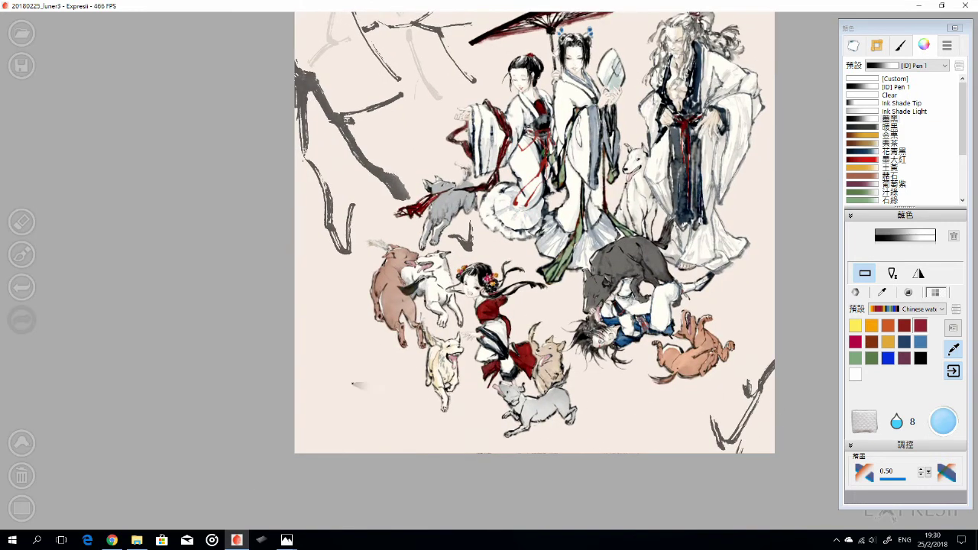
{"action": "scroll", "coordinate": [535, 267], "scroll_direction": "down", "scroll_amount": 3}
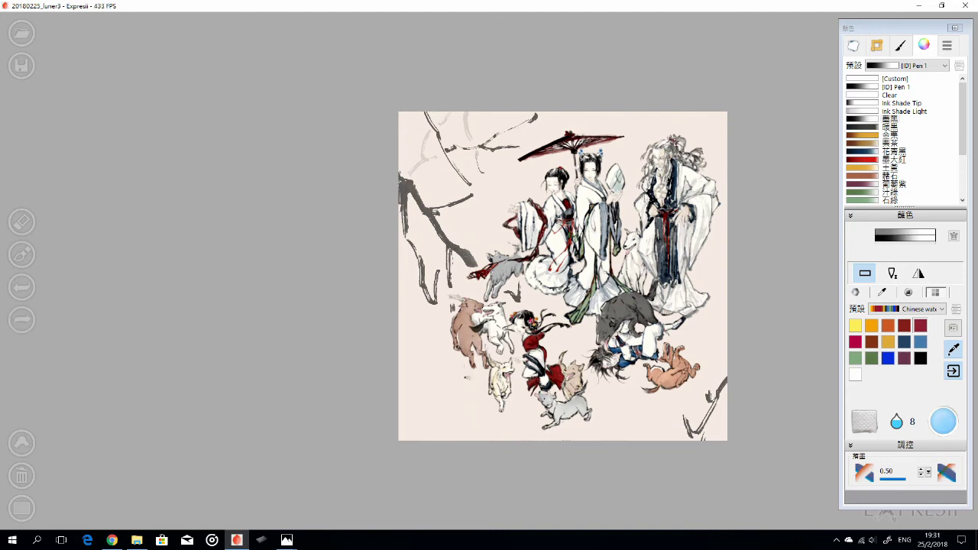
{"action": "mouse_move", "coordinate": [419, 269]}
{"action": "left_mouse_down"}
{"action": "mouse_move", "coordinate": [426, 298]}
{"action": "mouse_move", "coordinate": [408, 370]}
{"action": "left_mouse_up"}
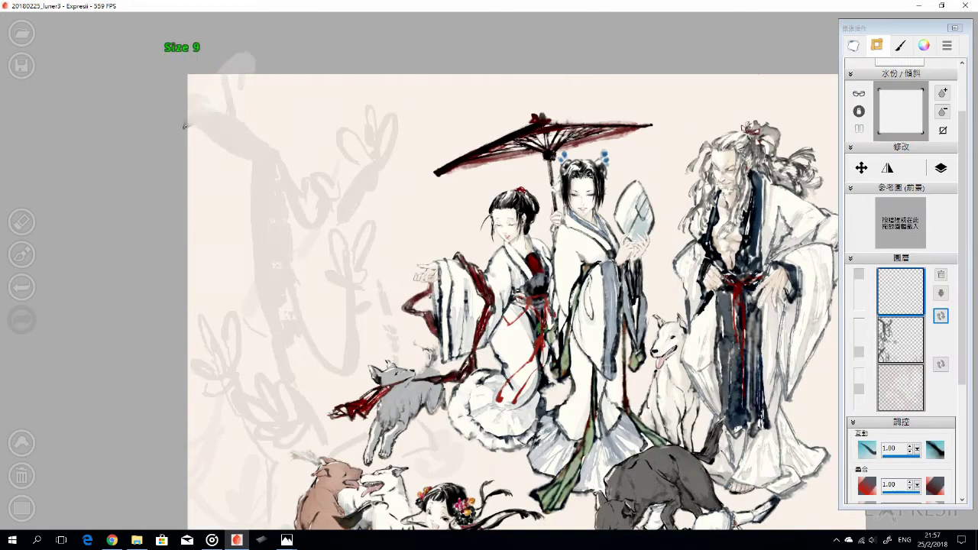
On the top layer at brush size 9, paint a thick black branch with a side twig from the left edge and a greyer branch beneath it
{"action": "mouse_move", "coordinate": [191, 109]}
{"action": "left_mouse_down"}
{"action": "mouse_move", "coordinate": [254, 169]}
{"action": "mouse_move", "coordinate": [289, 298]}
{"action": "mouse_move", "coordinate": [382, 336]}
{"action": "left_mouse_up"}
{"action": "key", "text": "ctrl+z"}
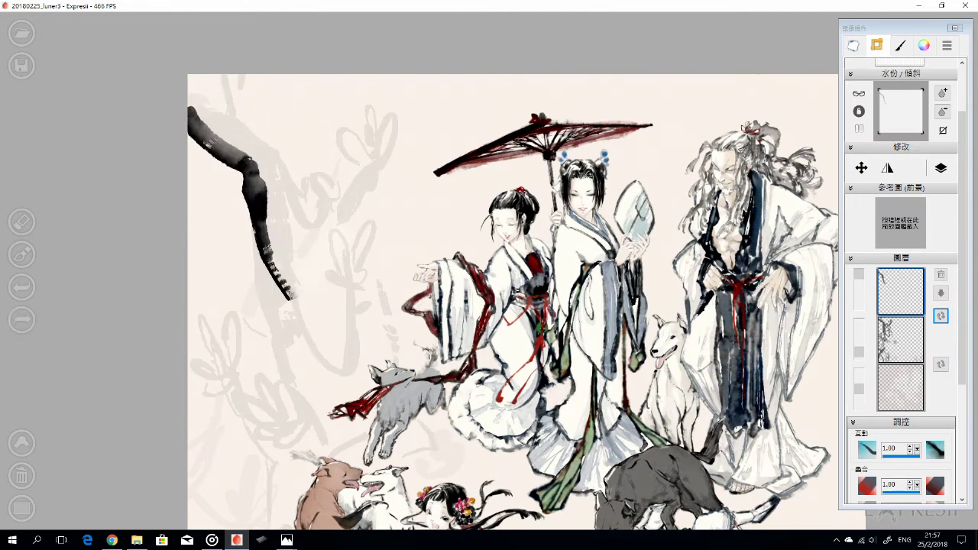
{"action": "key", "text": "ctrl+y"}
{"action": "left_click_drag", "start_coordinate": [306, 307], "coordinate": [397, 260]}
{"action": "key", "text": "ctrl+z"}
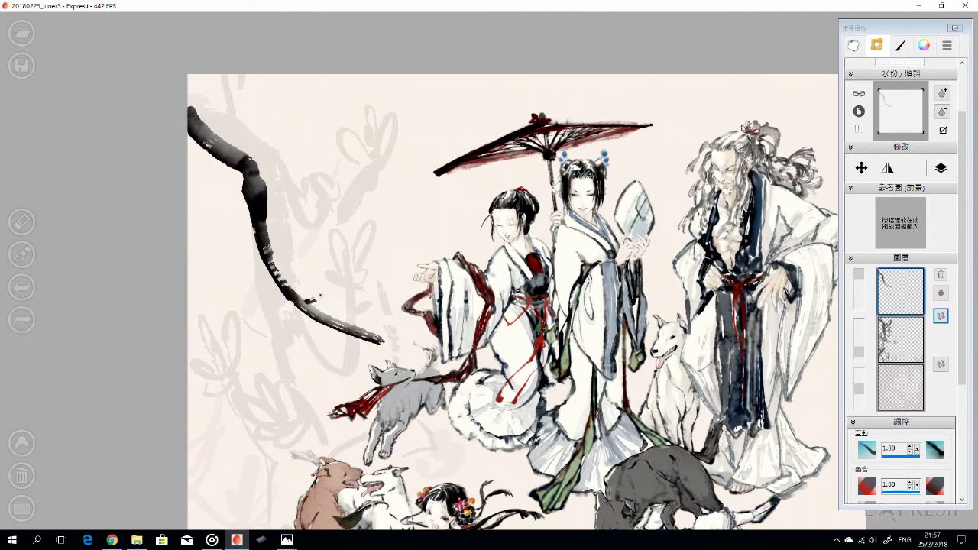
{"action": "left_click_drag", "start_coordinate": [306, 306], "coordinate": [384, 261]}
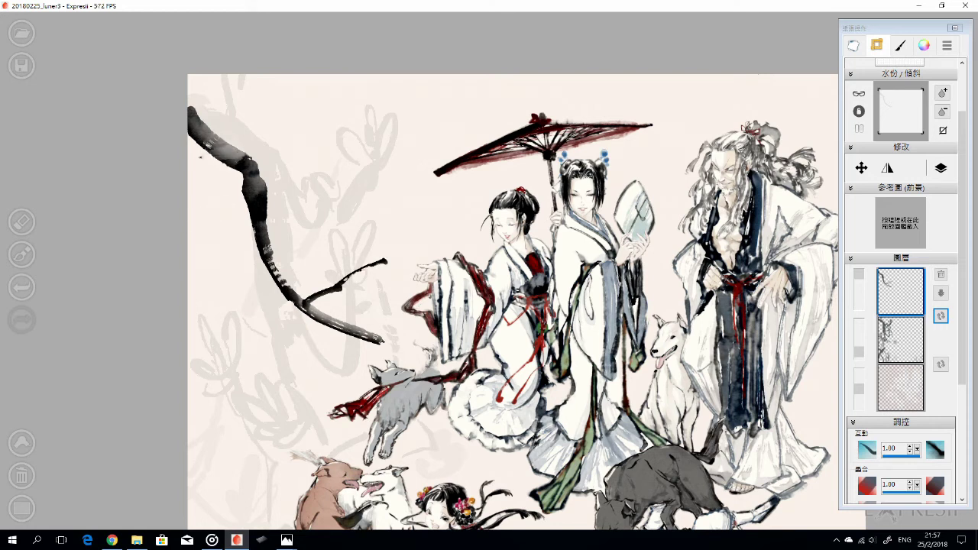
{"action": "left_click_drag", "start_coordinate": [191, 114], "coordinate": [223, 275]}
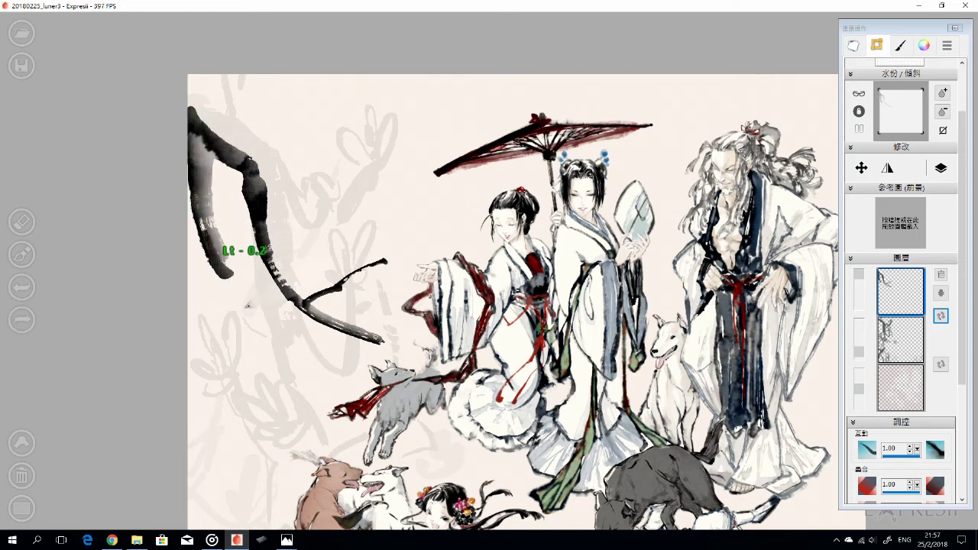
{"action": "left_click_drag", "start_coordinate": [229, 221], "coordinate": [256, 340]}
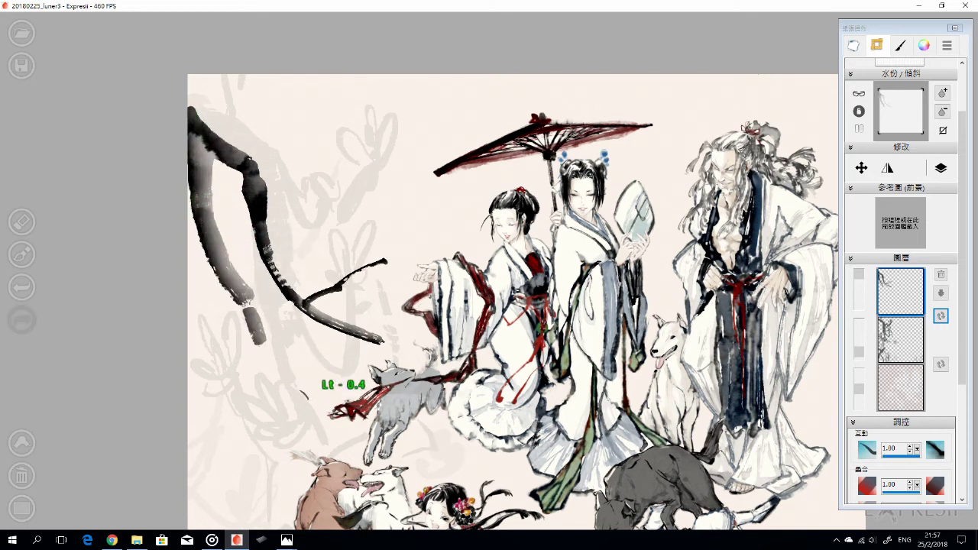
Paint thinner grey forked branches hanging from the paper's top edge, between the thick black branch and the umbrella
{"action": "left_click_drag", "start_coordinate": [193, 96], "coordinate": [244, 109]}
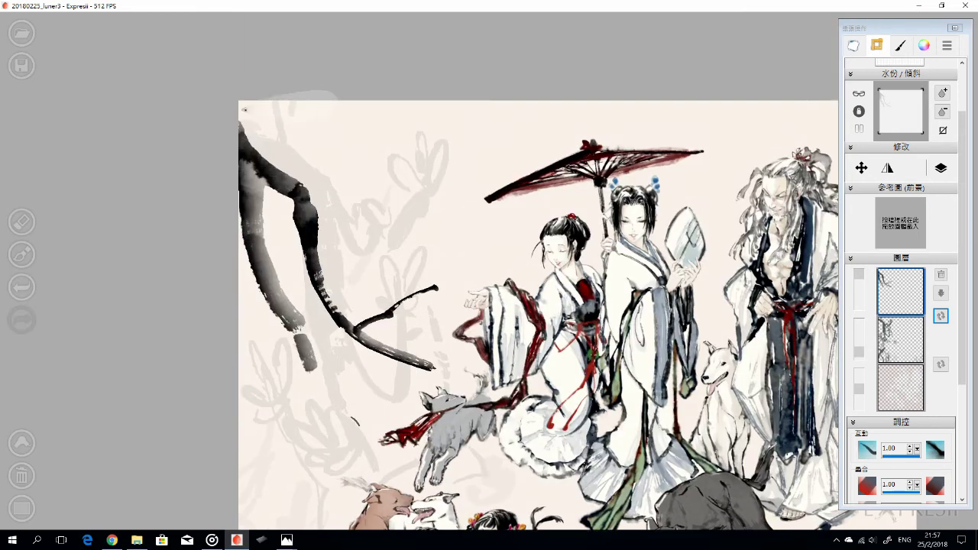
{"action": "left_click_drag", "start_coordinate": [318, 98], "coordinate": [344, 163]}
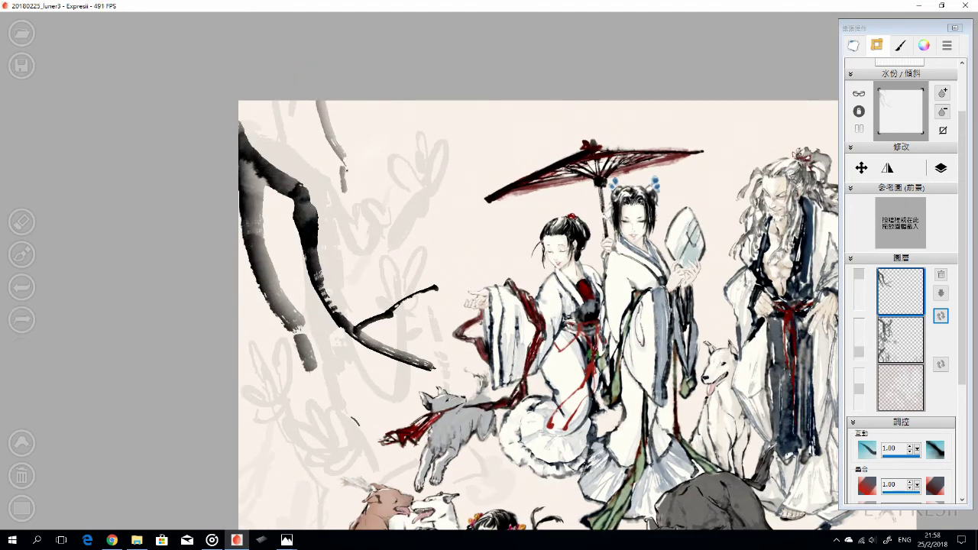
{"action": "left_click_drag", "start_coordinate": [339, 197], "coordinate": [373, 252]}
{"action": "key", "text": "ctrl+z"}
{"action": "left_click_drag", "start_coordinate": [350, 159], "coordinate": [422, 247]}
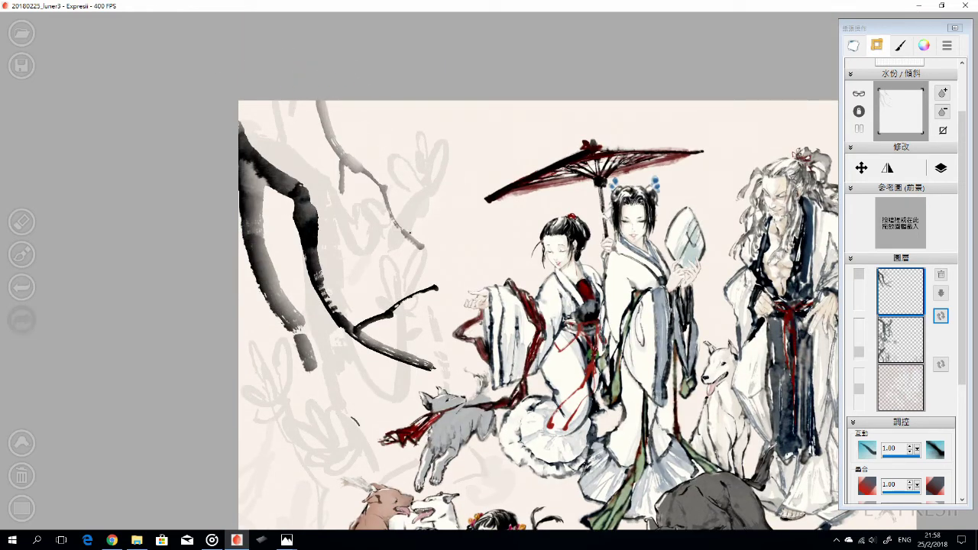
{"action": "mouse_move", "coordinate": [394, 102]}
{"action": "left_mouse_down"}
{"action": "mouse_move", "coordinate": [463, 159]}
{"action": "mouse_move", "coordinate": [493, 139]}
{"action": "left_mouse_up"}
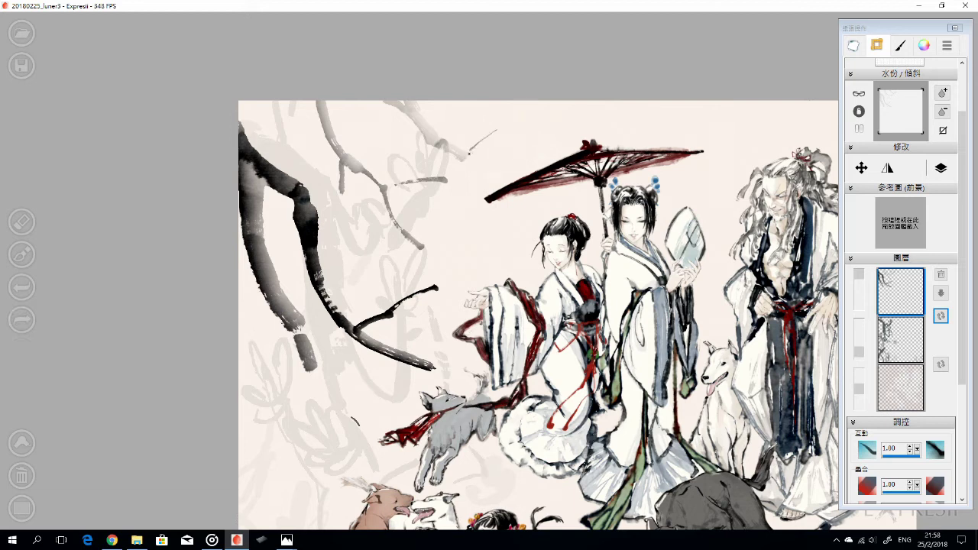
{"action": "mouse_move", "coordinate": [496, 131]}
{"action": "left_mouse_down"}
{"action": "mouse_move", "coordinate": [563, 102]}
{"action": "mouse_move", "coordinate": [543, 116]}
{"action": "left_mouse_up"}
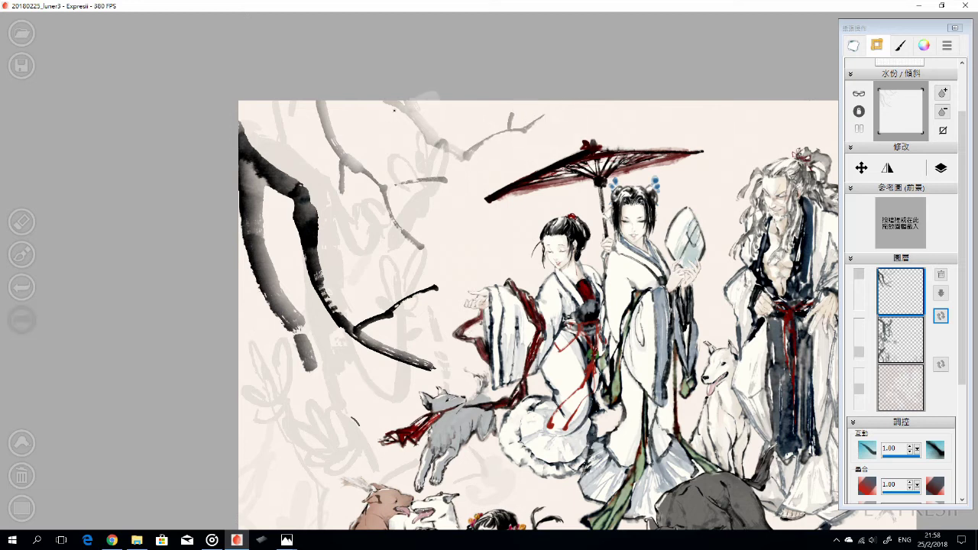
{"action": "left_click_drag", "start_coordinate": [320, 146], "coordinate": [307, 171]}
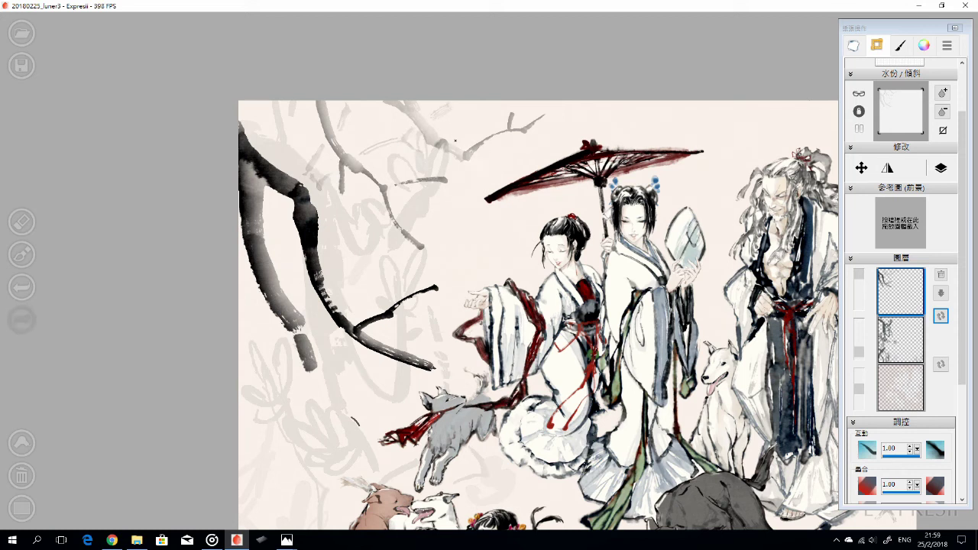
Add small grey twigs around the lower parts of the two thick upper-left branches
{"action": "left_click_drag", "start_coordinate": [353, 419], "coordinate": [372, 306]}
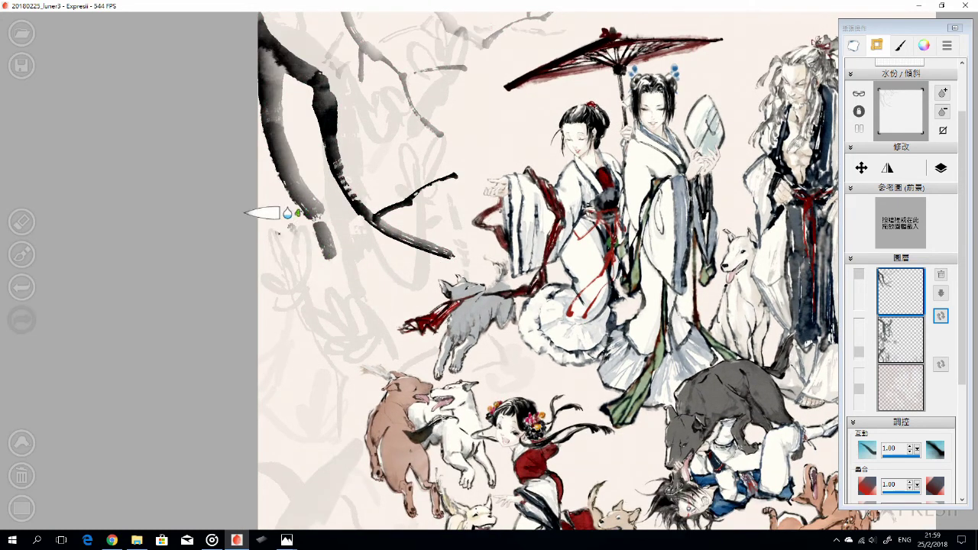
{"action": "left_click_drag", "start_coordinate": [288, 214], "coordinate": [260, 253]}
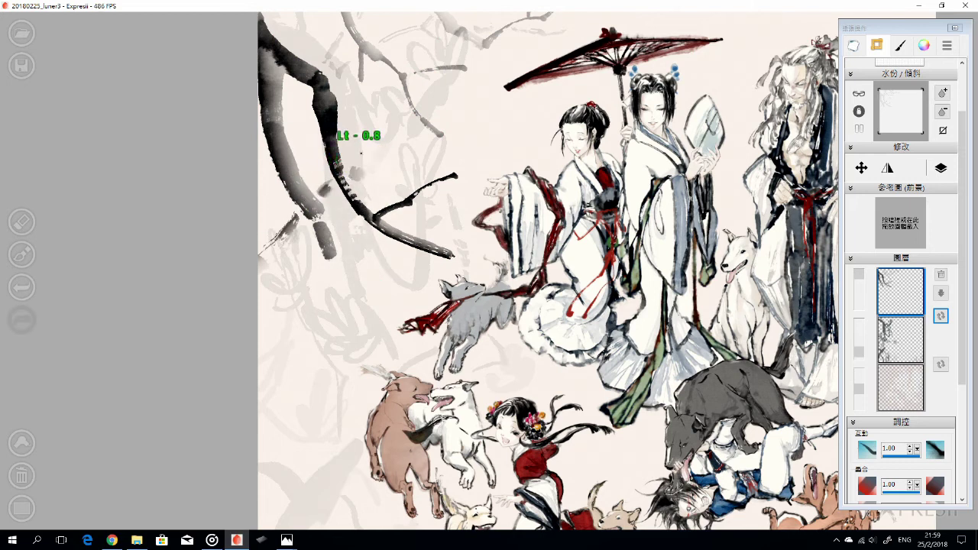
{"action": "left_click_drag", "start_coordinate": [328, 169], "coordinate": [334, 246]}
{"action": "key", "text": "bracketright"}
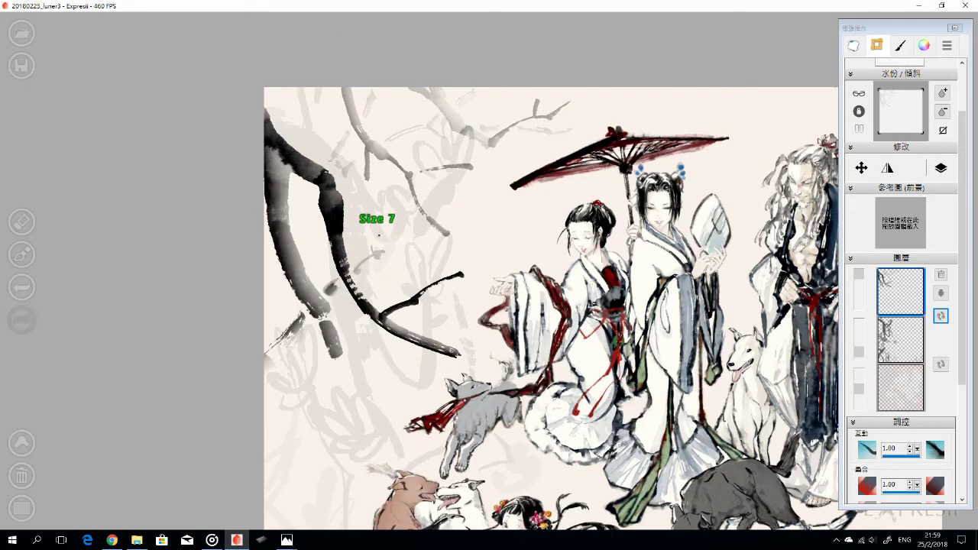
{"action": "key", "text": "e"}
{"action": "key", "text": "e"}
Paint a thin forked twig running from the paper's left edge down toward the brown dog's head
{"action": "scroll", "coordinate": [382, 252], "scroll_direction": "down", "scroll_amount": 3}
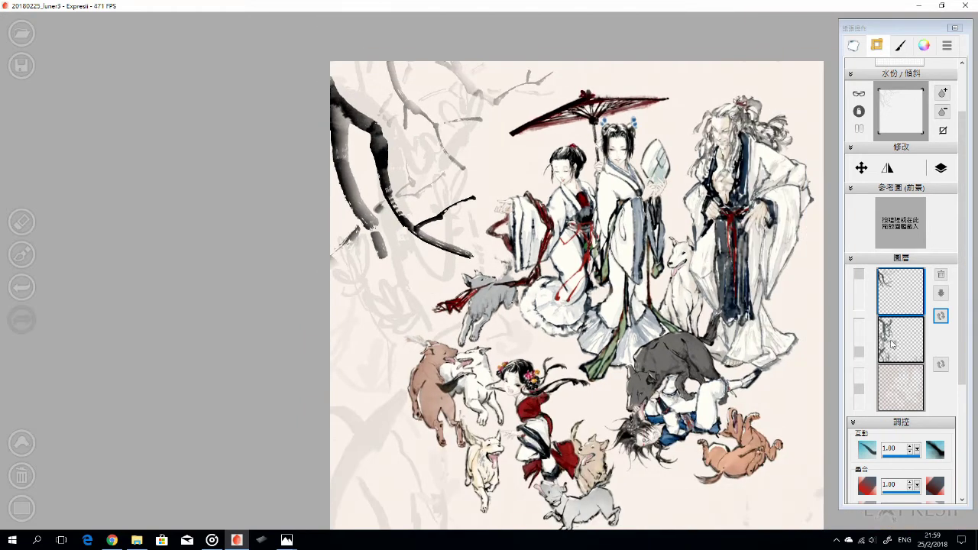
{"action": "left_click", "coordinate": [894, 351]}
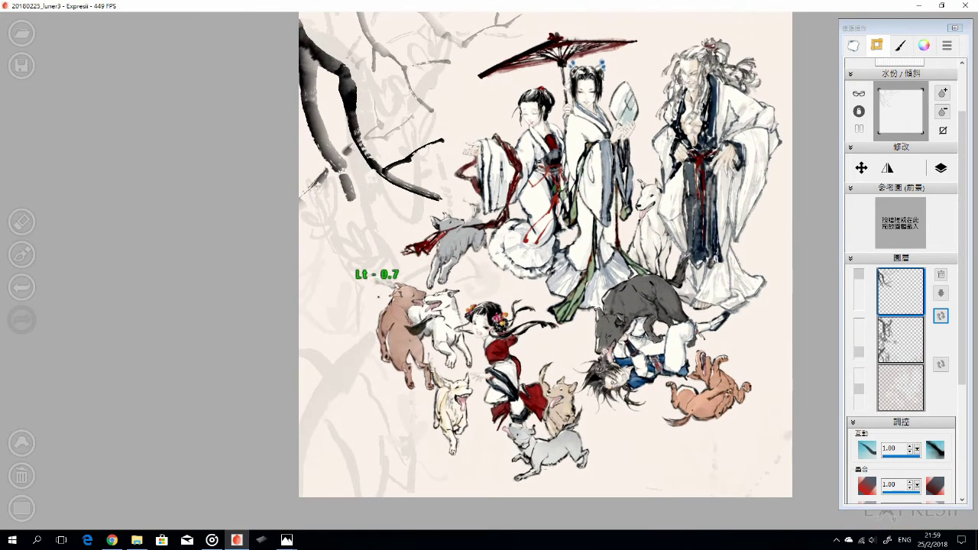
{"action": "left_click_drag", "start_coordinate": [298, 252], "coordinate": [355, 297]}
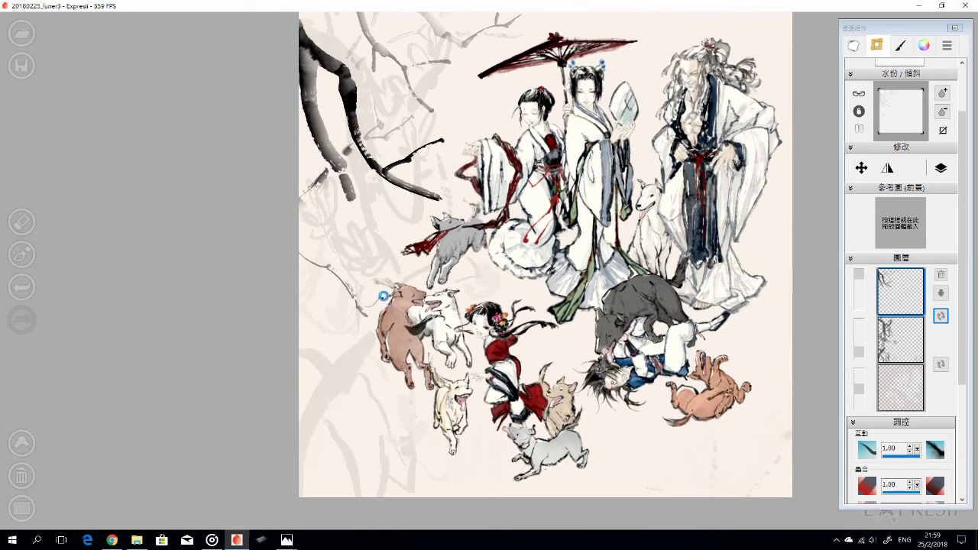
{"action": "key", "text": "e"}
{"action": "key", "text": "e"}
{"action": "left_click_drag", "start_coordinate": [355, 257], "coordinate": [363, 281]}
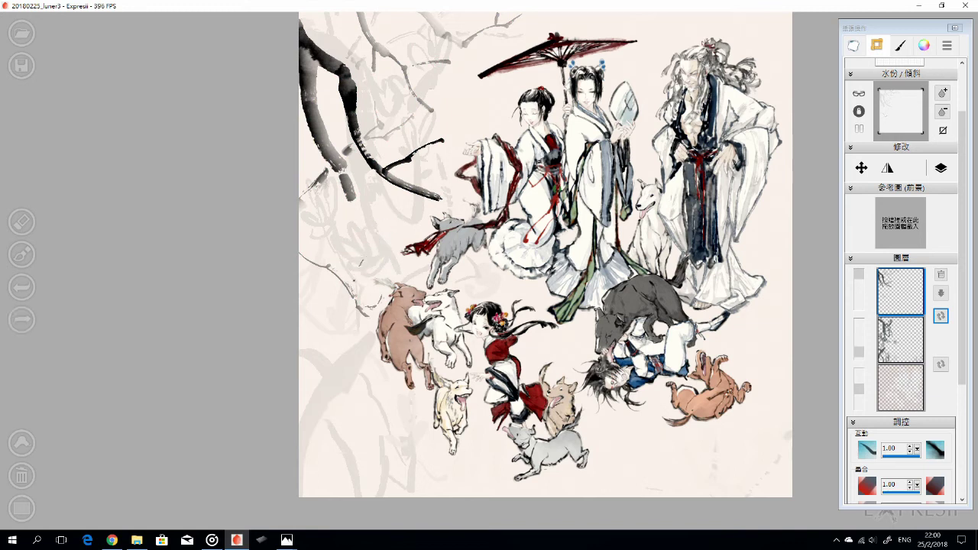
{"action": "key", "text": "ctrl+z"}
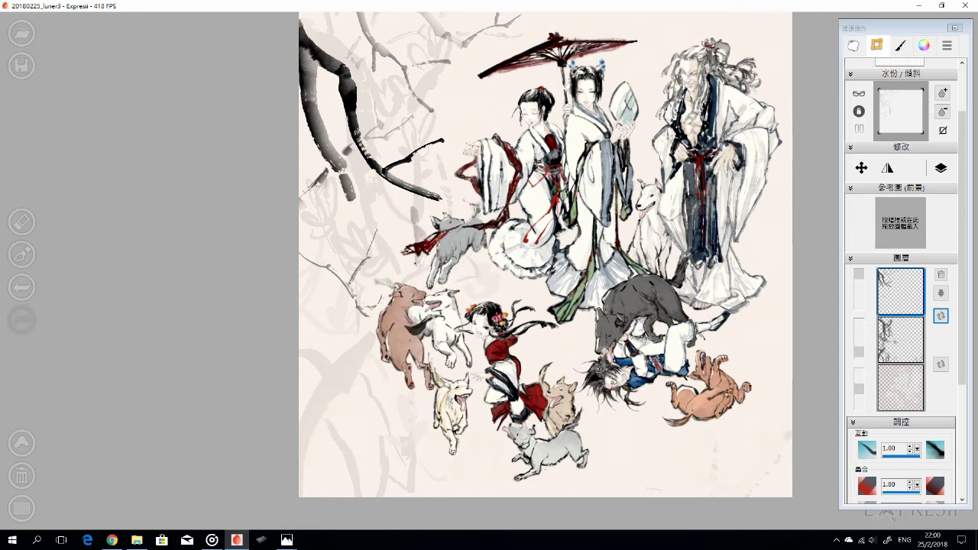
Try to paint a broad grey trunk from beside the brown dog down to the paper's lower-left corner
{"action": "left_click_drag", "start_coordinate": [417, 263], "coordinate": [469, 291]}
{"action": "left_click_drag", "start_coordinate": [373, 331], "coordinate": [329, 405]}
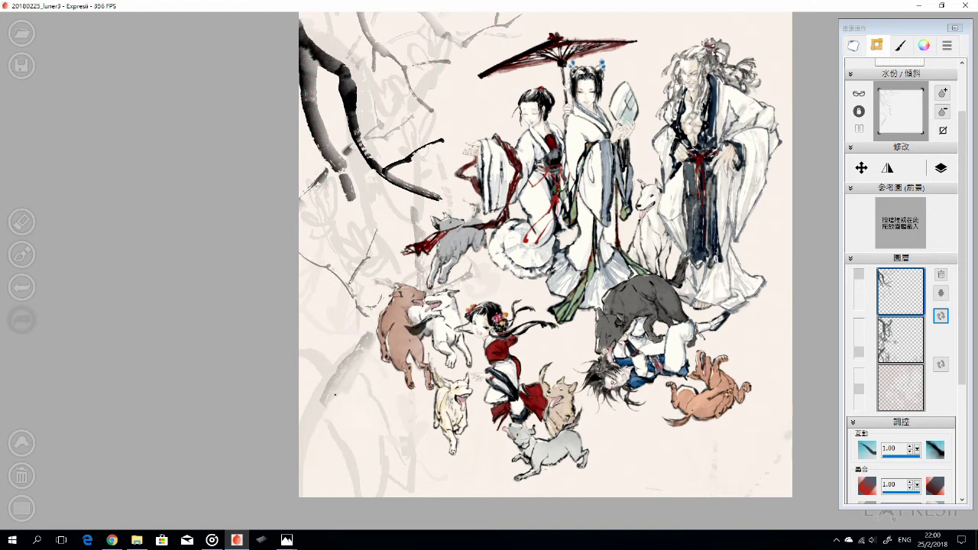
{"action": "left_click_drag", "start_coordinate": [359, 343], "coordinate": [306, 431]}
{"action": "key", "text": "ctrl+z"}
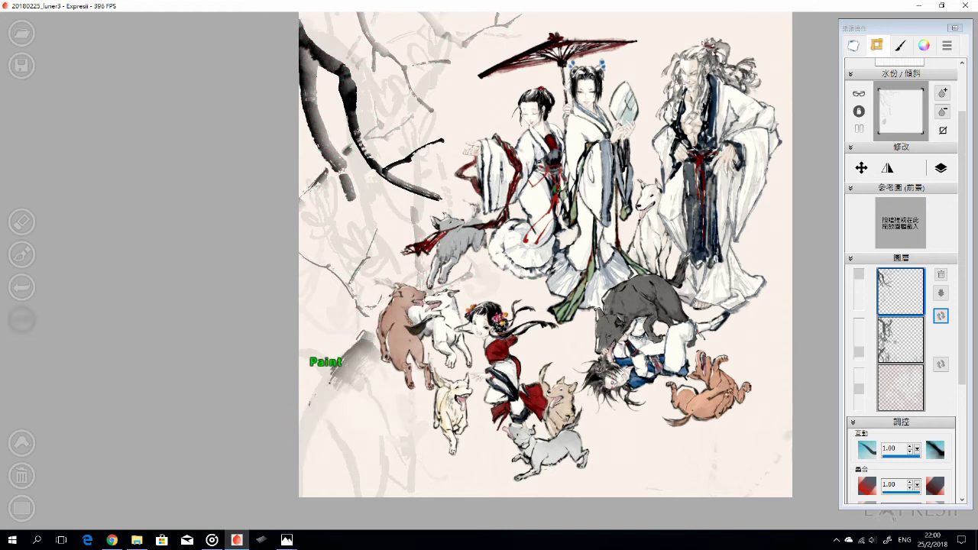
{"action": "mouse_move", "coordinate": [369, 332]}
{"action": "left_mouse_down"}
{"action": "mouse_move", "coordinate": [312, 400]}
{"action": "mouse_move", "coordinate": [302, 470]}
{"action": "left_mouse_up"}
{"action": "left_click_drag", "start_coordinate": [328, 405], "coordinate": [304, 489]}
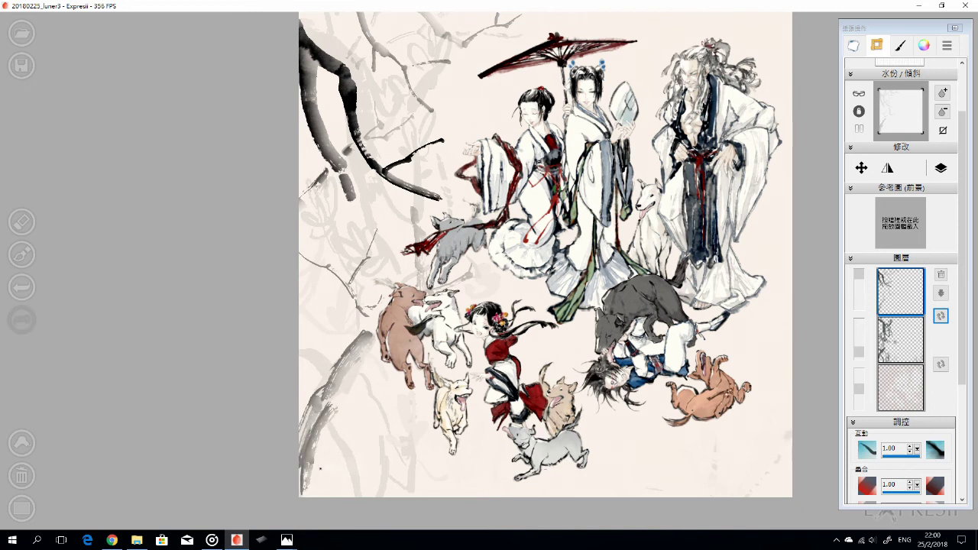
{"action": "key", "text": "ctrl+z"}
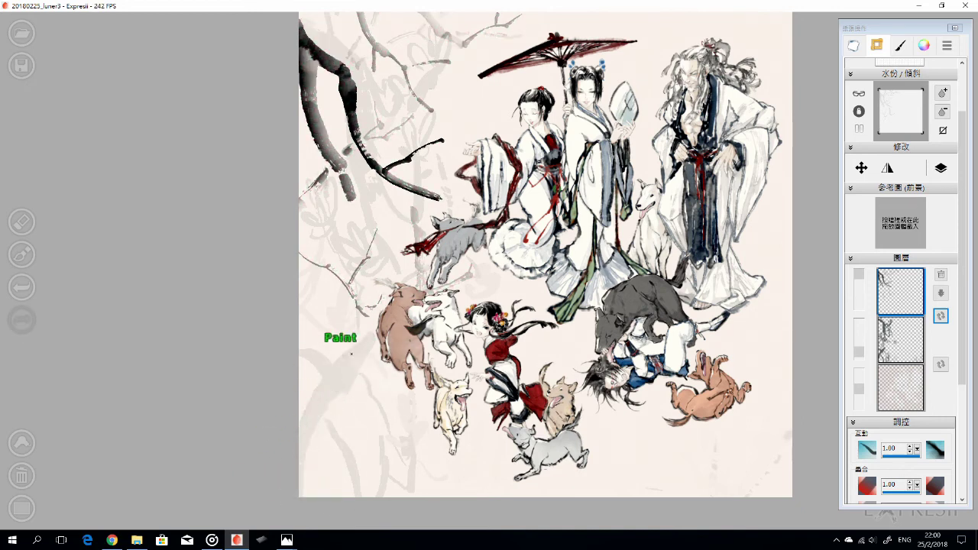
Paint a grey forked branch sweeping across the lower-left corner to the bottom edge, and thicken its main limb with a larger brush
{"action": "key", "text": "bracketright"}
{"action": "left_click_drag", "start_coordinate": [336, 424], "coordinate": [405, 493]}
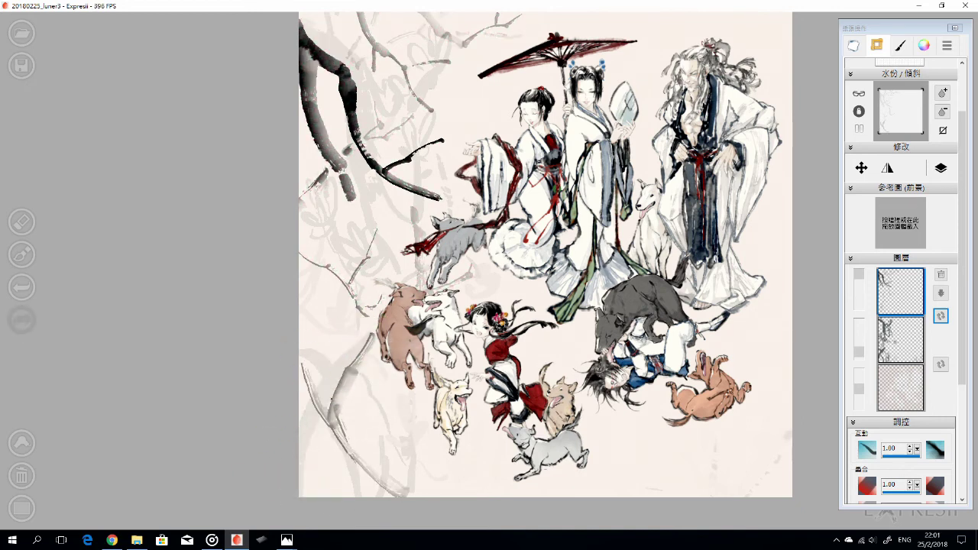
{"action": "key", "text": "bracketright"}
{"action": "key", "text": "bracketright"}
{"action": "mouse_move", "coordinate": [306, 367]}
{"action": "left_mouse_down"}
{"action": "mouse_move", "coordinate": [351, 451]}
{"action": "mouse_move", "coordinate": [416, 496]}
{"action": "left_mouse_up"}
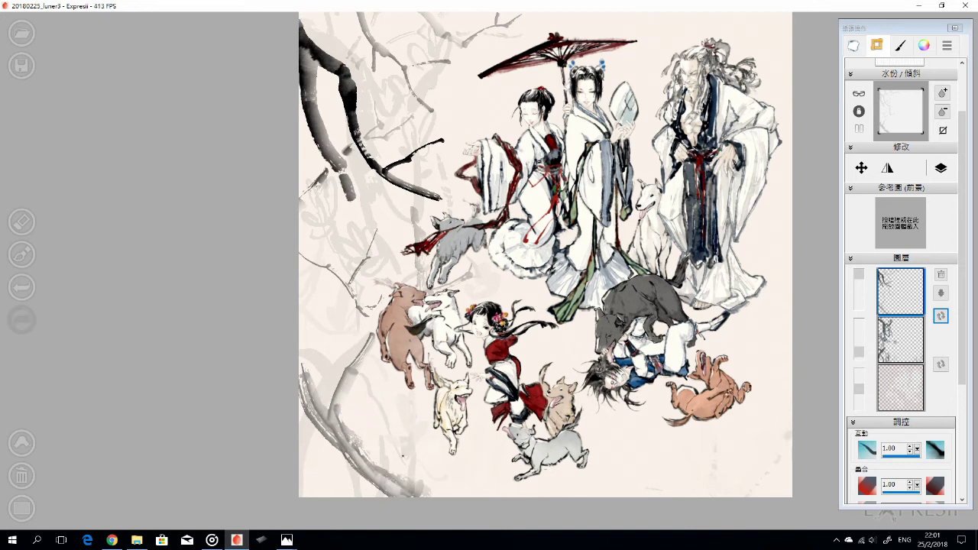
With a smaller brush, thicken the twig beside the brown dog and paint a thin dark branch slanting down from the left edge below it
{"action": "key", "text": "bracketleft"}
{"action": "key", "text": "bracketleft"}
{"action": "key", "text": "bracketleft"}
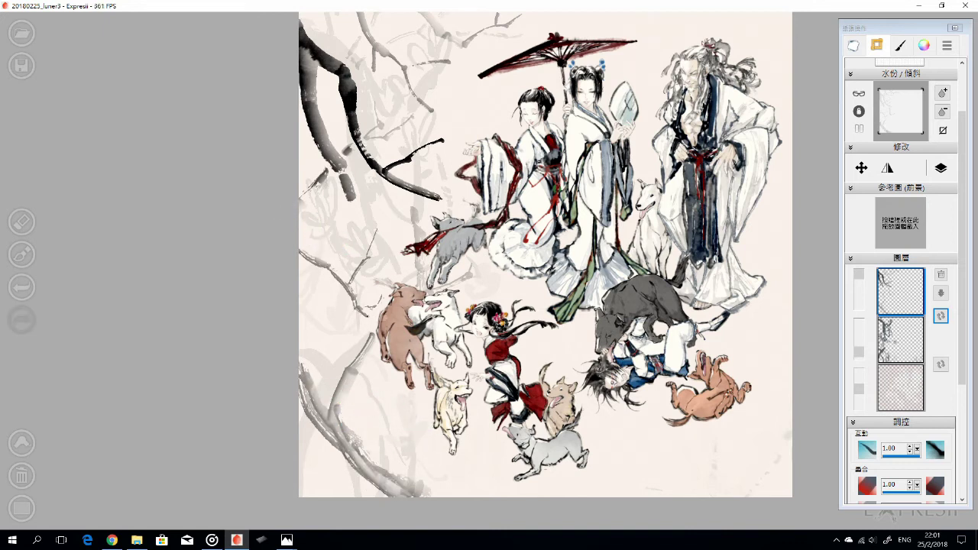
{"action": "key", "text": "bracketleft"}
{"action": "left_click_drag", "start_coordinate": [300, 295], "coordinate": [345, 364]}
Darken the lower-left forked branch at brush size 8 and add a smaller side twig near its lower end
{"action": "key", "text": "bracketright"}
{"action": "key", "text": "bracketright"}
{"action": "key", "text": "bracketright"}
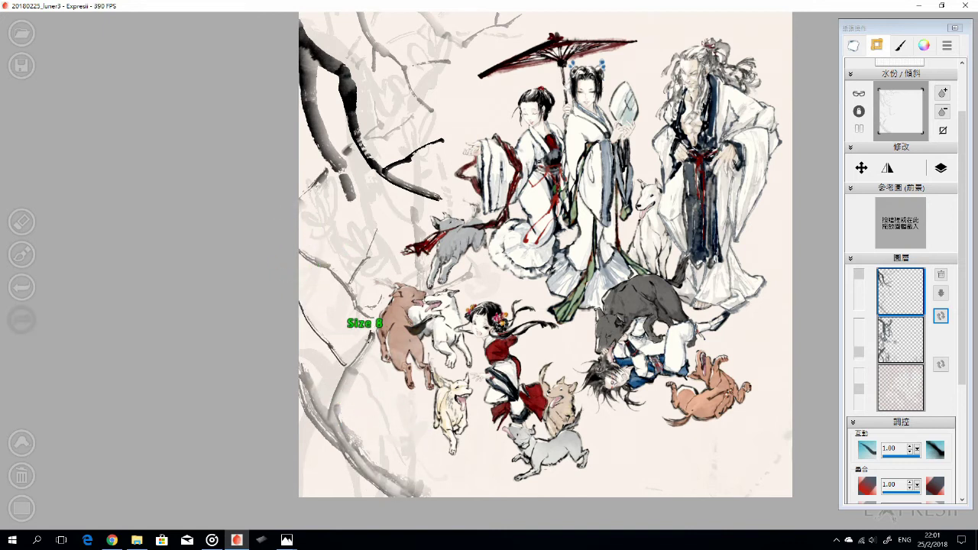
{"action": "mouse_move", "coordinate": [373, 332]}
{"action": "left_mouse_down"}
{"action": "mouse_move", "coordinate": [329, 418]}
{"action": "mouse_move", "coordinate": [382, 489]}
{"action": "left_mouse_up"}
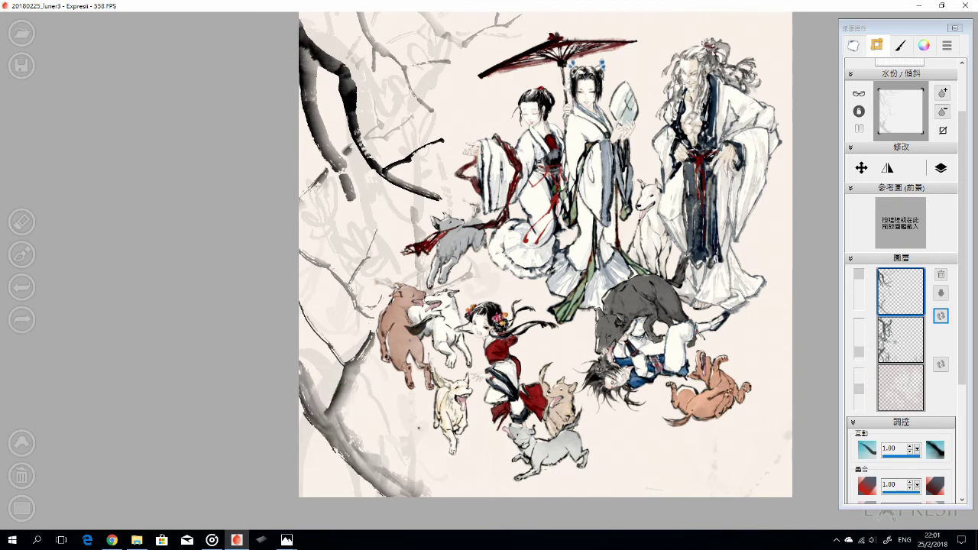
{"action": "key", "text": "bracketleft"}
{"action": "mouse_move", "coordinate": [440, 496]}
{"action": "left_mouse_down"}
{"action": "mouse_move", "coordinate": [408, 499]}
{"action": "mouse_move", "coordinate": [391, 478]}
{"action": "left_mouse_up"}
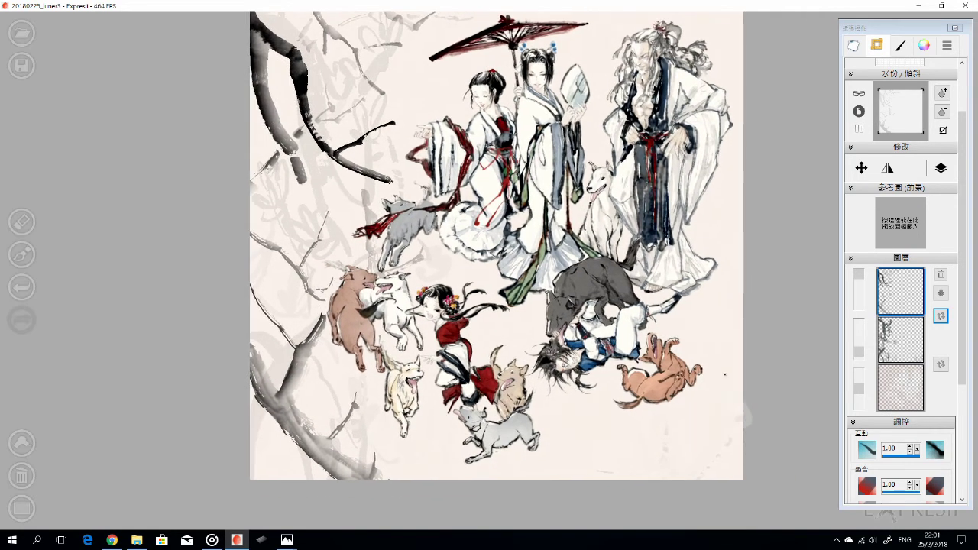
Paint a grey branch reaching inward from the paper's lower-right edge, and add an upright twig behind the orange dog at brush size 7
{"action": "mouse_move", "coordinate": [741, 409]}
{"action": "left_mouse_down"}
{"action": "mouse_move", "coordinate": [660, 445]}
{"action": "mouse_move", "coordinate": [604, 432]}
{"action": "left_mouse_up"}
{"action": "key", "text": "bracketleft"}
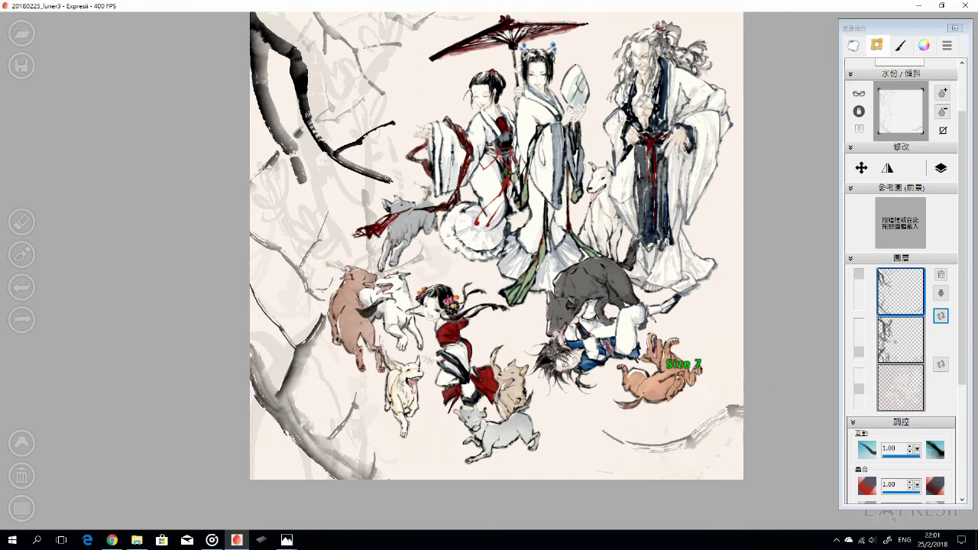
{"action": "left_click_drag", "start_coordinate": [681, 434], "coordinate": [703, 327]}
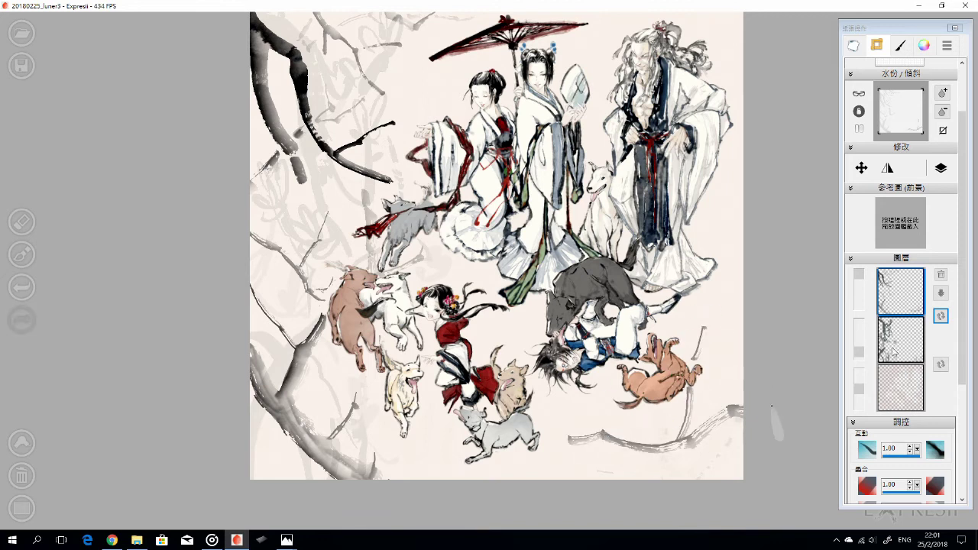
Erase ink from inside the dark upper-left branches so that hollow, dry-brush textured limbs with dark edges remain
{"action": "scroll", "coordinate": [496, 244], "scroll_direction": "down", "scroll_amount": 3}
{"action": "scroll", "coordinate": [547, 275], "scroll_direction": "up", "scroll_amount": 2}
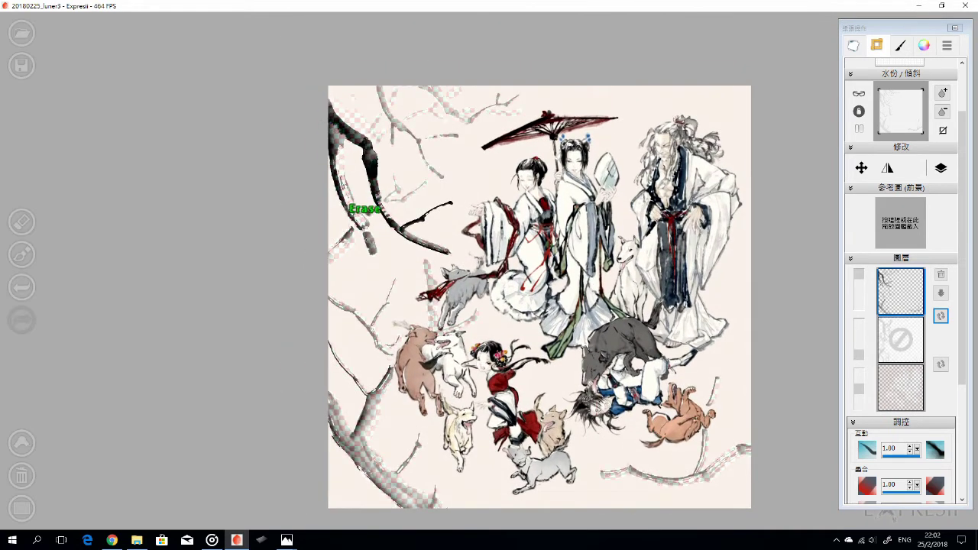
{"action": "mouse_move", "coordinate": [560, 295]}
{"action": "left_mouse_down"}
{"action": "mouse_move", "coordinate": [572, 299]}
{"action": "mouse_move", "coordinate": [544, 292]}
{"action": "left_mouse_up"}
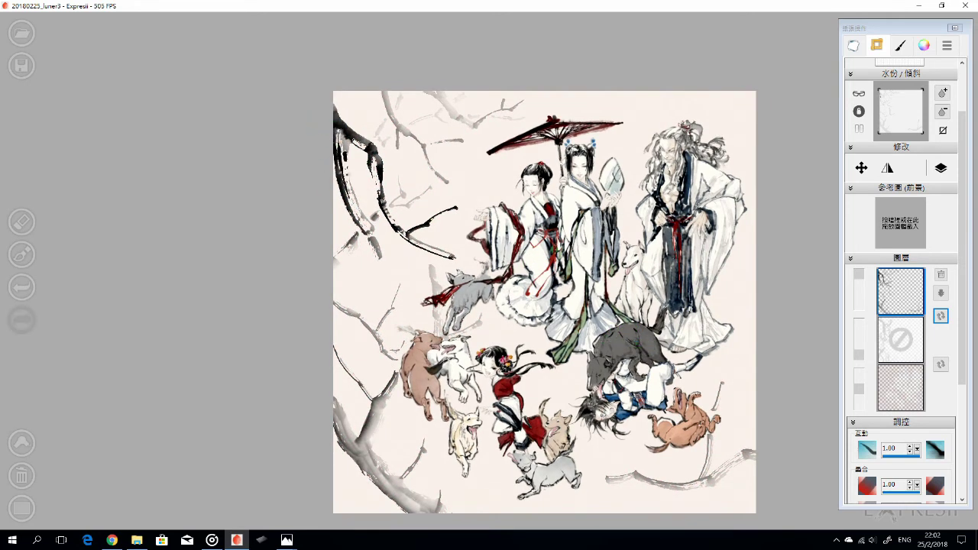
{"action": "left_click", "coordinate": [923, 45]}
{"action": "key", "text": "ctrl+y"}
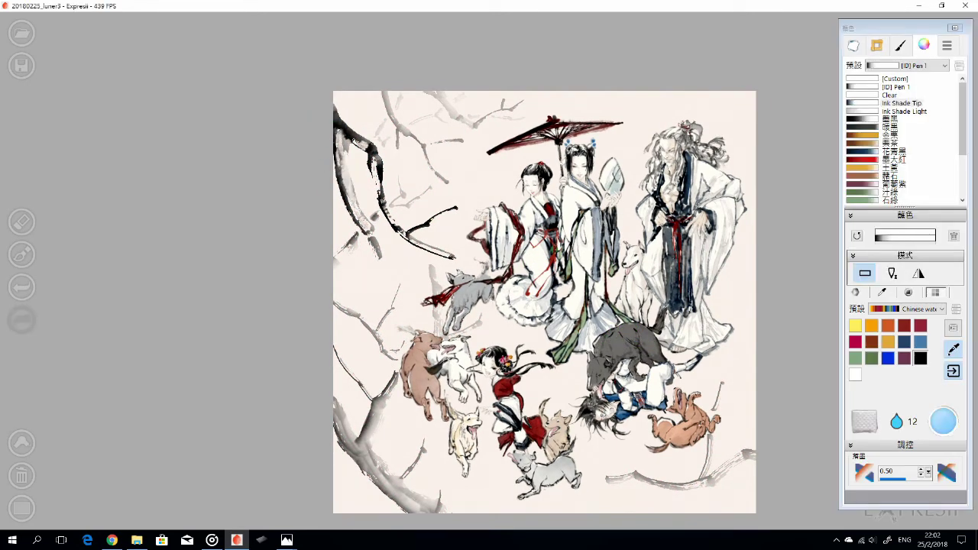
{"action": "scroll", "coordinate": [425, 213], "scroll_direction": "up", "scroll_amount": 2}
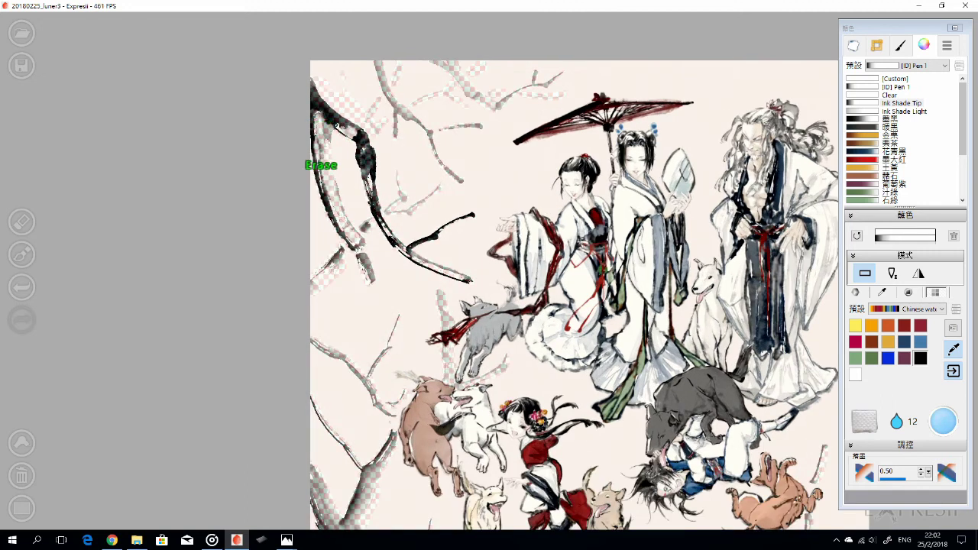
{"action": "key", "text": "e"}
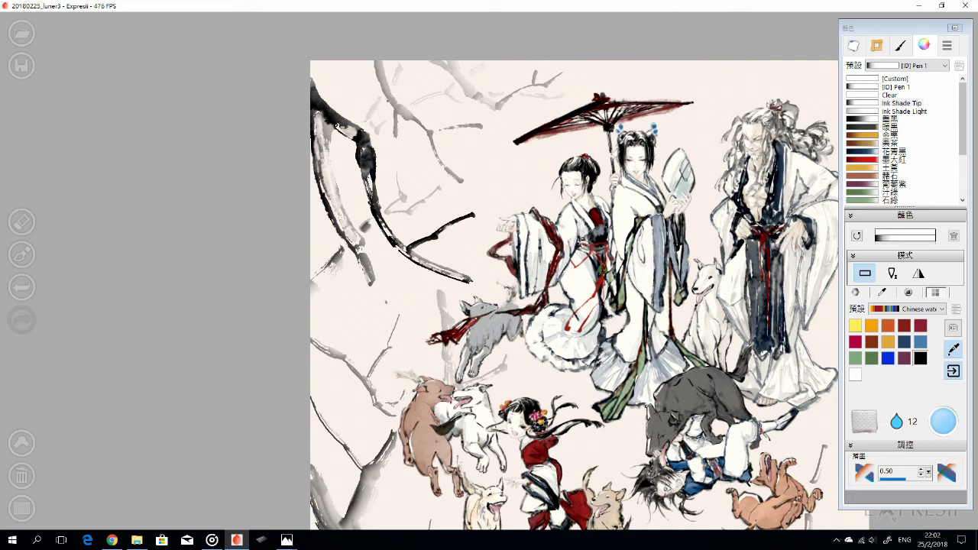
{"action": "scroll", "coordinate": [573, 290], "scroll_direction": "down", "scroll_amount": 3}
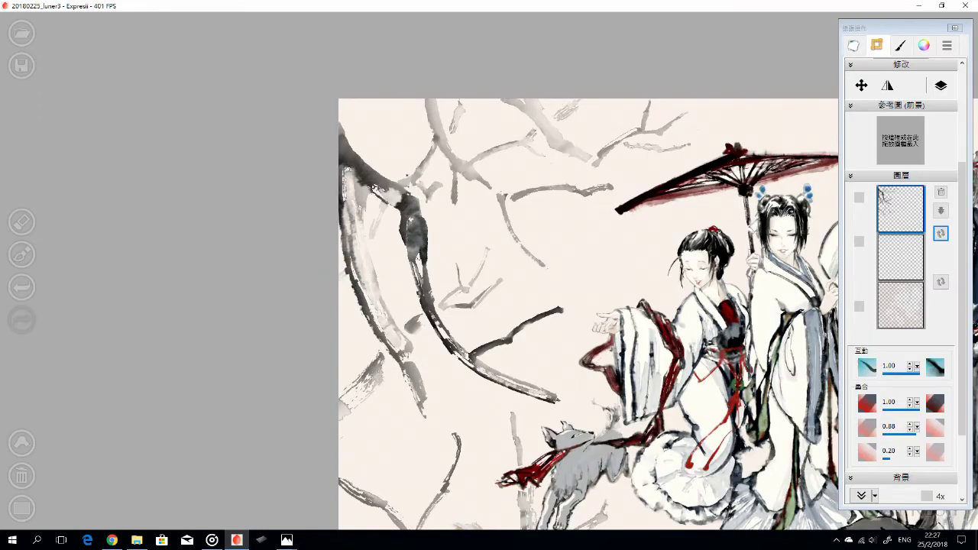
Load the brush with light crimson at water level 6 and pick a different brush tip shape
{"action": "left_click_drag", "start_coordinate": [594, 259], "coordinate": [573, 174]}
{"action": "scroll", "coordinate": [504, 221], "scroll_direction": "up", "scroll_amount": 2}
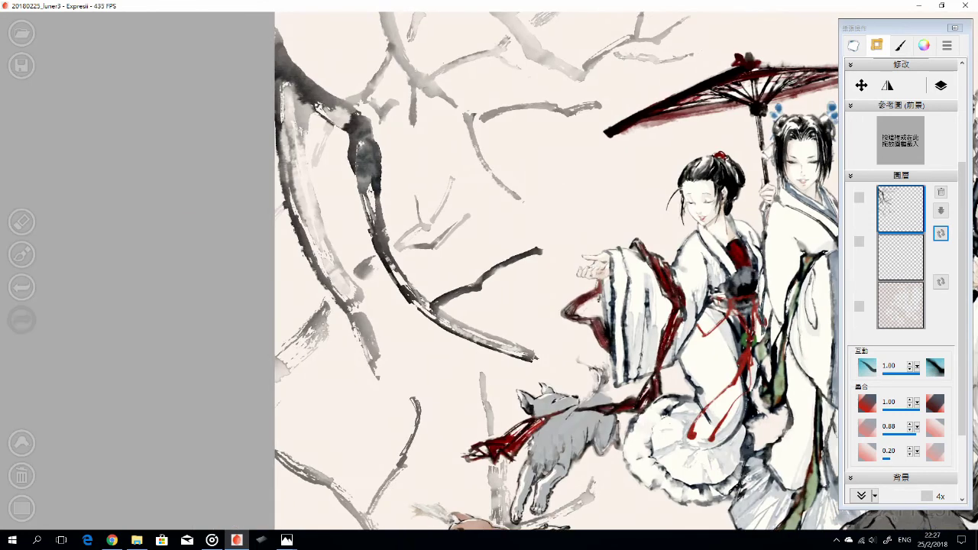
{"action": "left_click", "coordinate": [923, 45]}
{"action": "left_click", "coordinate": [855, 342]}
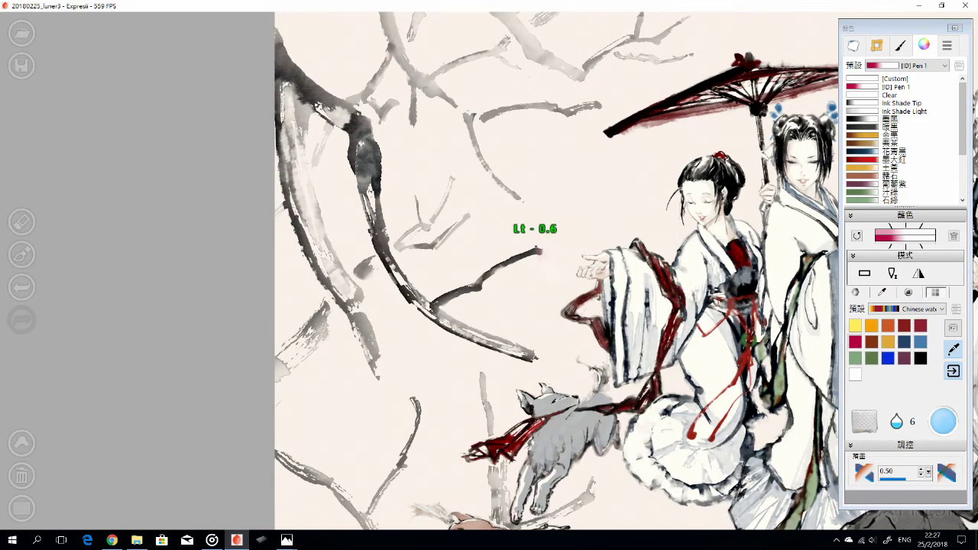
{"action": "scroll", "coordinate": [565, 271], "scroll_direction": "up", "scroll_amount": 2}
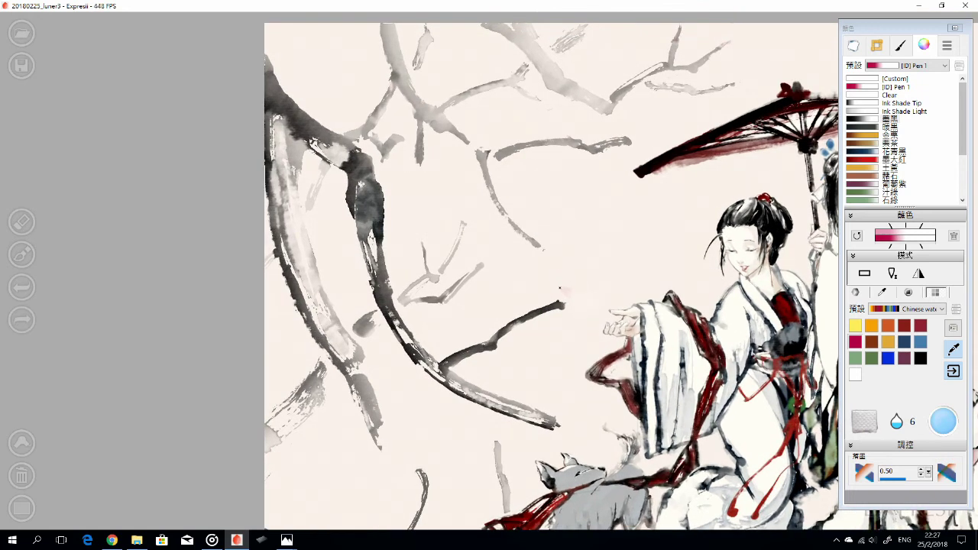
{"action": "left_click", "coordinate": [900, 45]}
{"action": "left_click", "coordinate": [926, 387]}
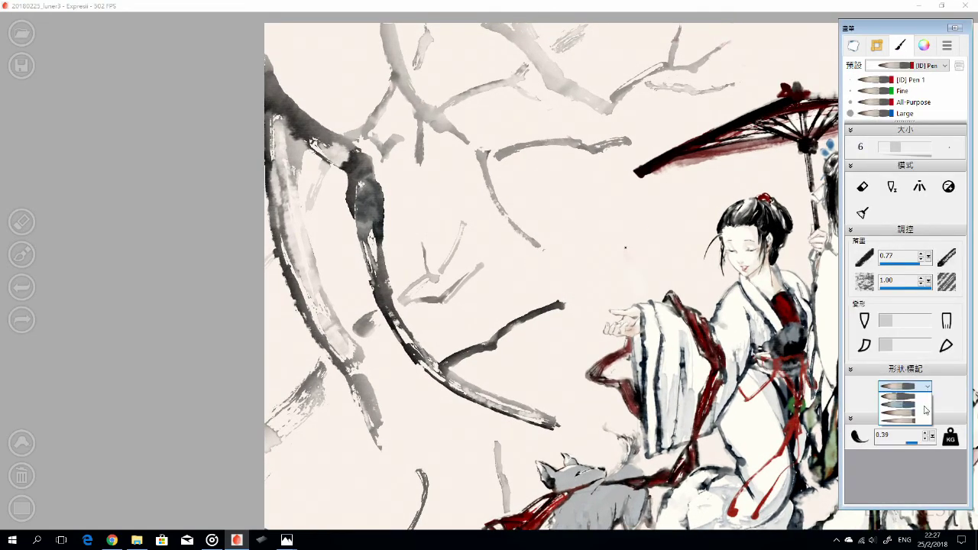
{"action": "left_click", "coordinate": [925, 411]}
At brush size 6, paint a pink blossom at the dark central twig's tip and another at the end of the curved grey twig above it
{"action": "left_click_drag", "start_coordinate": [559, 267], "coordinate": [567, 295]}
{"action": "key", "text": "ctrl+z"}
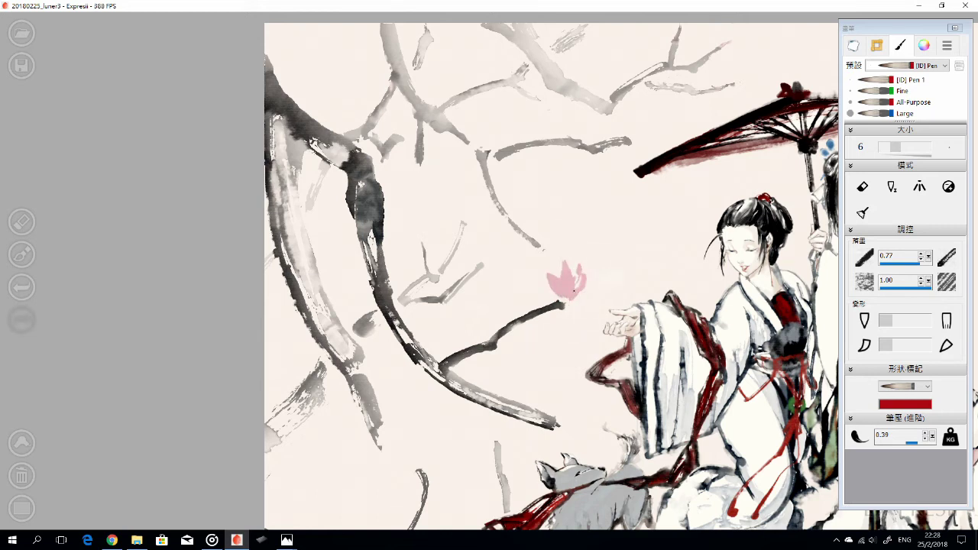
{"action": "scroll", "coordinate": [555, 321], "scroll_direction": "up", "scroll_amount": 2}
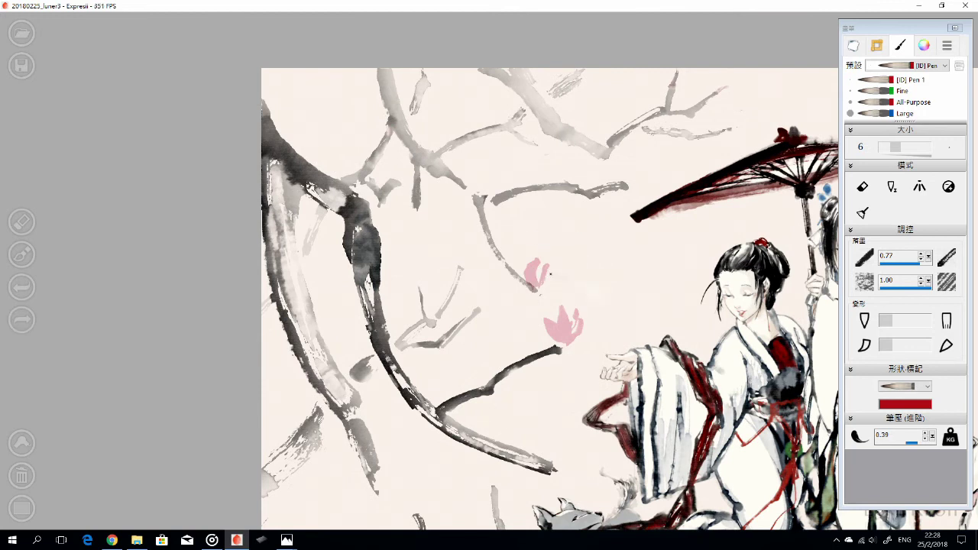
{"action": "left_click_drag", "start_coordinate": [550, 273], "coordinate": [555, 281]}
Paint a bud along the curved grey twig and pale pink blossoms above the small forked twig, filling out the nearby petals
{"action": "left_click", "coordinate": [877, 45]}
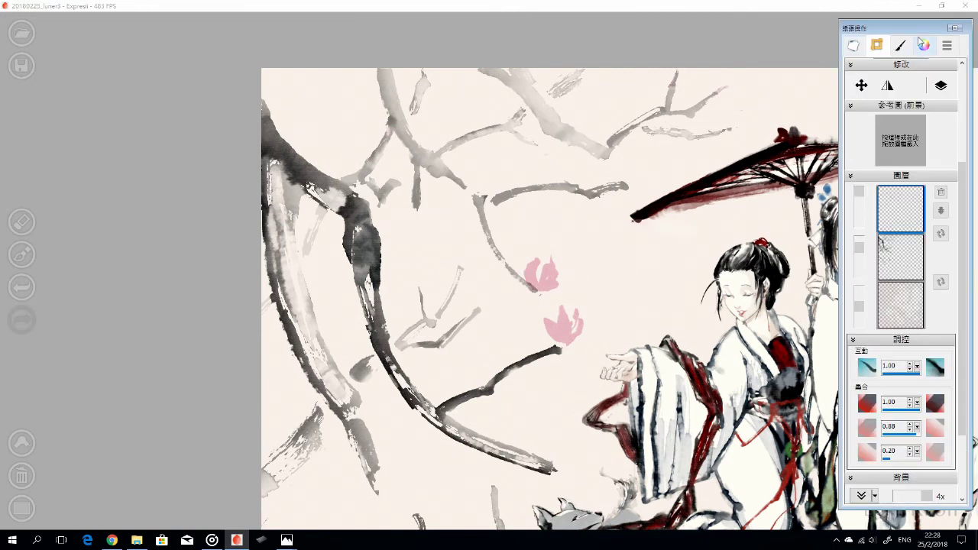
{"action": "left_click", "coordinate": [853, 45]}
{"action": "left_click", "coordinate": [890, 300]}
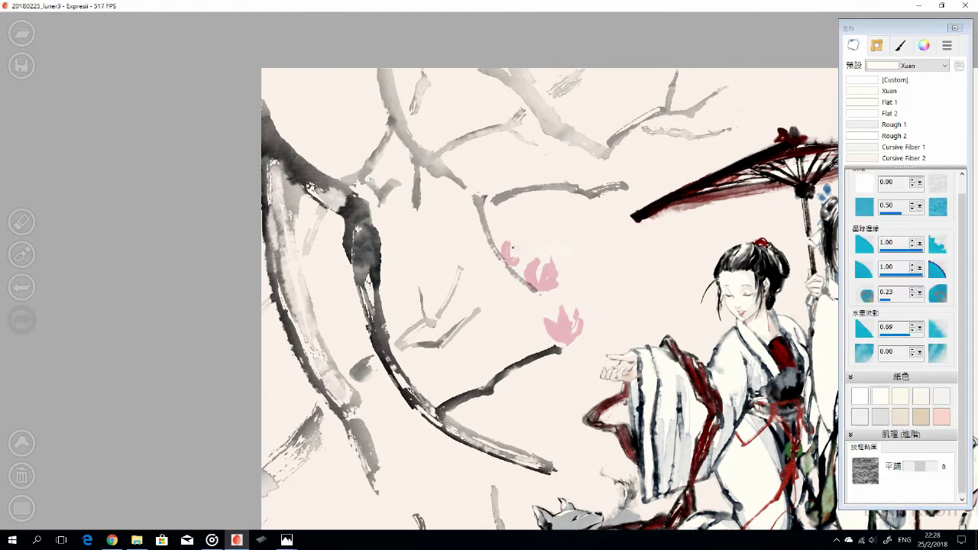
{"action": "mouse_move", "coordinate": [512, 246]}
{"action": "left_mouse_down"}
{"action": "mouse_move", "coordinate": [563, 211]}
{"action": "mouse_move", "coordinate": [521, 214]}
{"action": "mouse_move", "coordinate": [489, 197]}
{"action": "mouse_move", "coordinate": [518, 211]}
{"action": "mouse_move", "coordinate": [532, 196]}
{"action": "mouse_move", "coordinate": [523, 220]}
{"action": "left_mouse_up"}
{"action": "key", "text": "ctrl+z"}
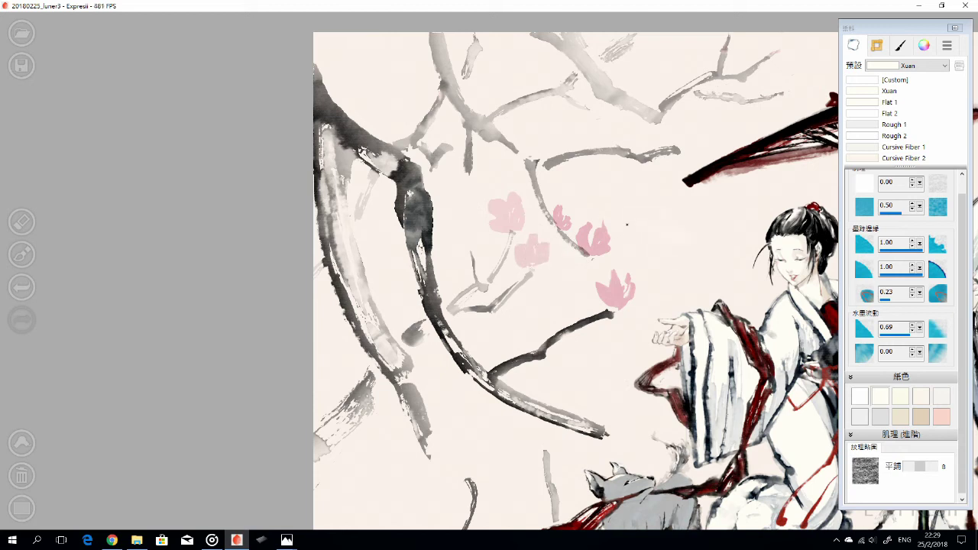
{"action": "key", "text": "ctrl+z"}
{"action": "left_click", "coordinate": [558, 208]}
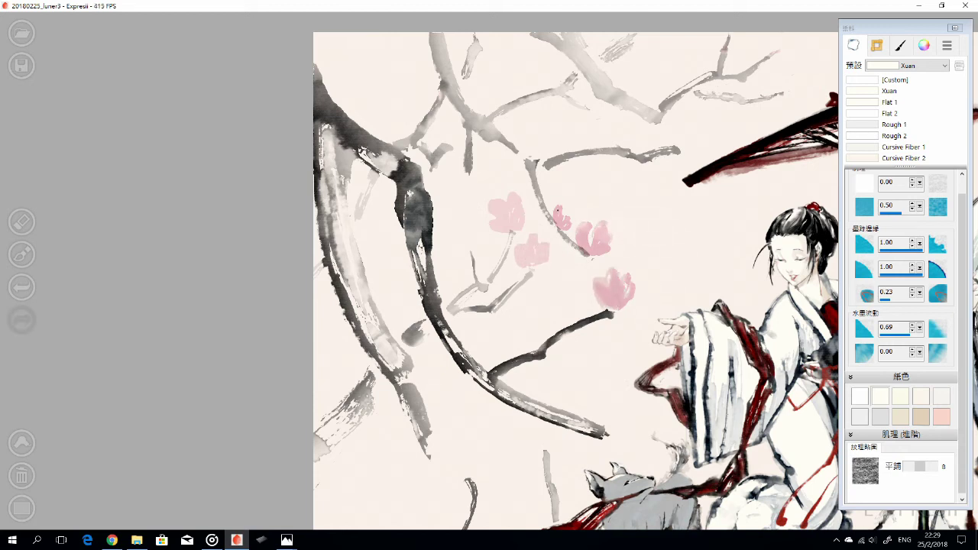
{"action": "left_click_drag", "start_coordinate": [570, 217], "coordinate": [563, 214]}
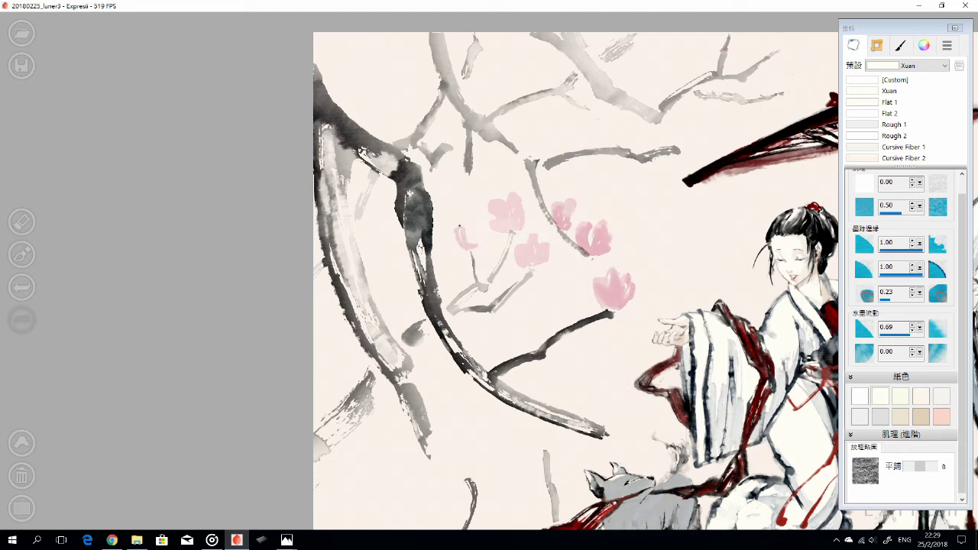
Paint a cluster of pale pink blossoms above the small forked twig beside the dark branch
{"action": "key", "text": "ctrl+z"}
{"action": "mouse_move", "coordinate": [460, 232]}
{"action": "left_mouse_down"}
{"action": "mouse_move", "coordinate": [481, 208]}
{"action": "mouse_move", "coordinate": [465, 210]}
{"action": "mouse_move", "coordinate": [456, 248]}
{"action": "mouse_move", "coordinate": [453, 217]}
{"action": "left_mouse_up"}
{"action": "key", "text": "ctrl+z"}
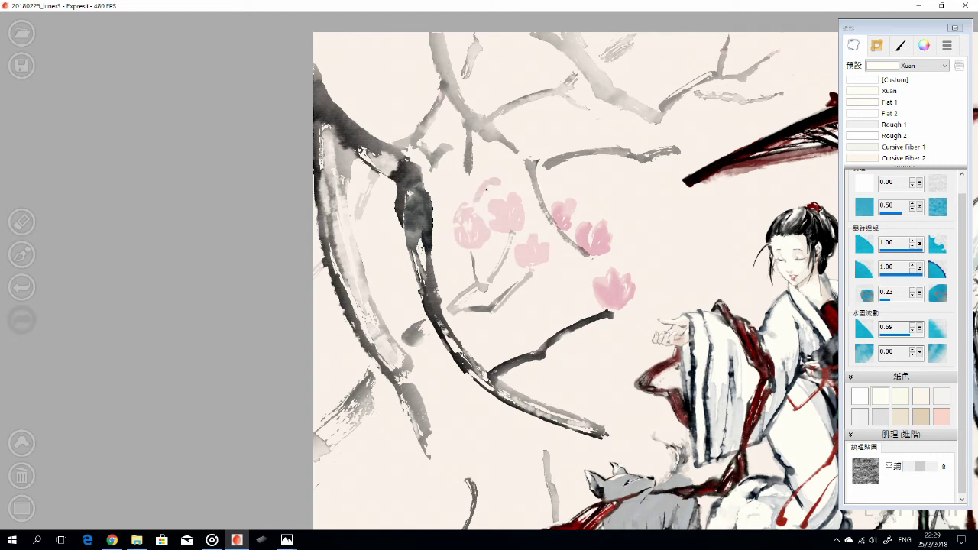
{"action": "left_click_drag", "start_coordinate": [478, 213], "coordinate": [436, 215]}
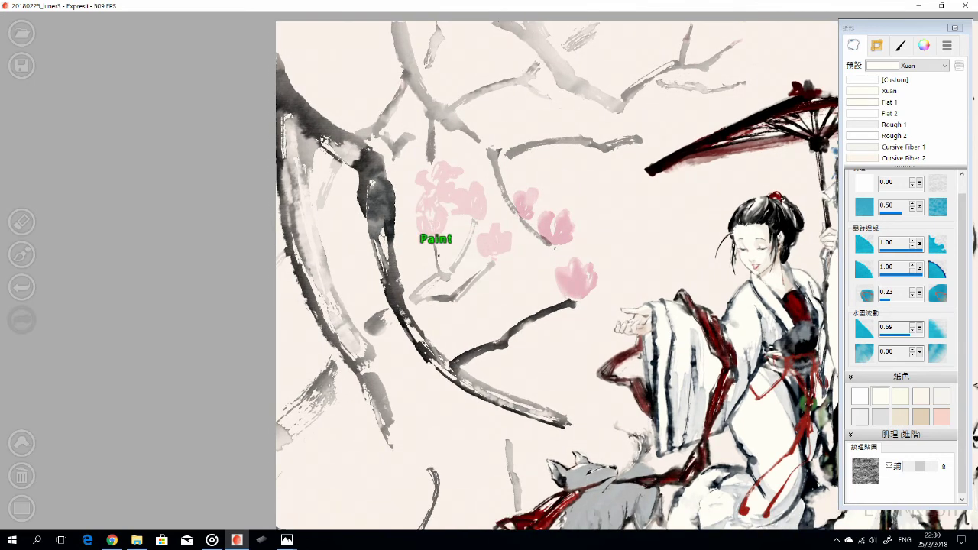
{"action": "key", "text": "ctrl+z"}
{"action": "mouse_move", "coordinate": [428, 288]}
{"action": "left_mouse_down"}
{"action": "mouse_move", "coordinate": [450, 271]}
{"action": "mouse_move", "coordinate": [433, 223]}
{"action": "mouse_move", "coordinate": [463, 285]}
{"action": "mouse_move", "coordinate": [436, 240]}
{"action": "left_mouse_up"}
{"action": "key", "text": "ctrl+z"}
{"action": "key", "text": "ctrl+z"}
{"action": "key", "text": "e"}
Paint falling pink petals around the dark central twig and blossoms at the lower branch ends and beside the dark branch's bend
{"action": "mouse_move", "coordinate": [610, 276]}
{"action": "left_mouse_down"}
{"action": "mouse_move", "coordinate": [563, 257]}
{"action": "mouse_move", "coordinate": [522, 270]}
{"action": "left_mouse_up"}
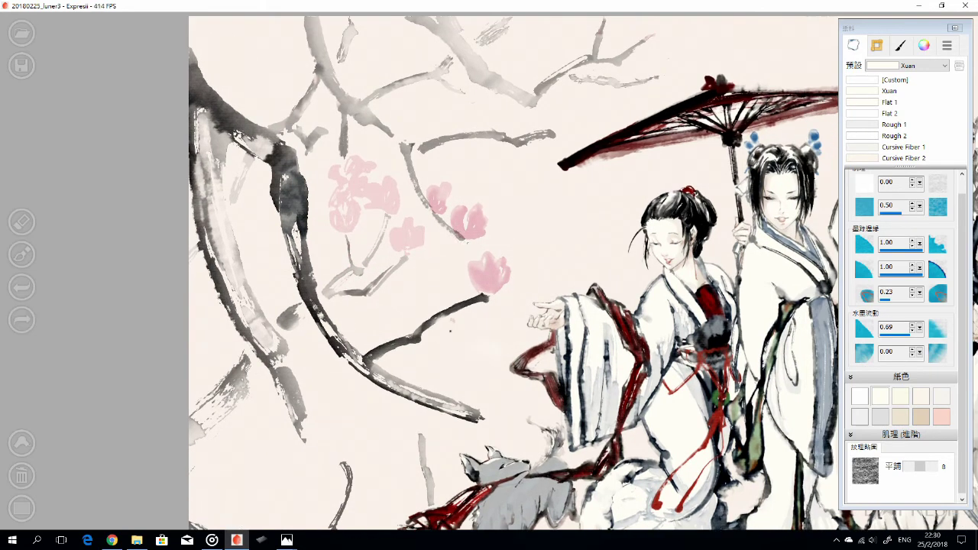
{"action": "mouse_move", "coordinate": [456, 343]}
{"action": "left_mouse_down"}
{"action": "mouse_move", "coordinate": [459, 316]}
{"action": "mouse_move", "coordinate": [441, 287]}
{"action": "left_mouse_up"}
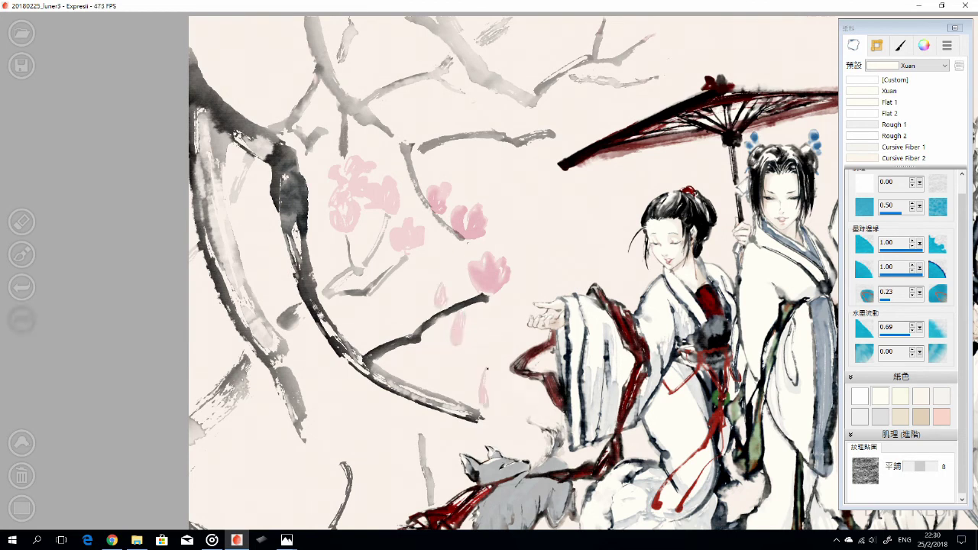
{"action": "scroll", "coordinate": [512, 275], "scroll_direction": "down", "scroll_amount": 3}
{"action": "scroll", "coordinate": [511, 275], "scroll_direction": "up", "scroll_amount": 2}
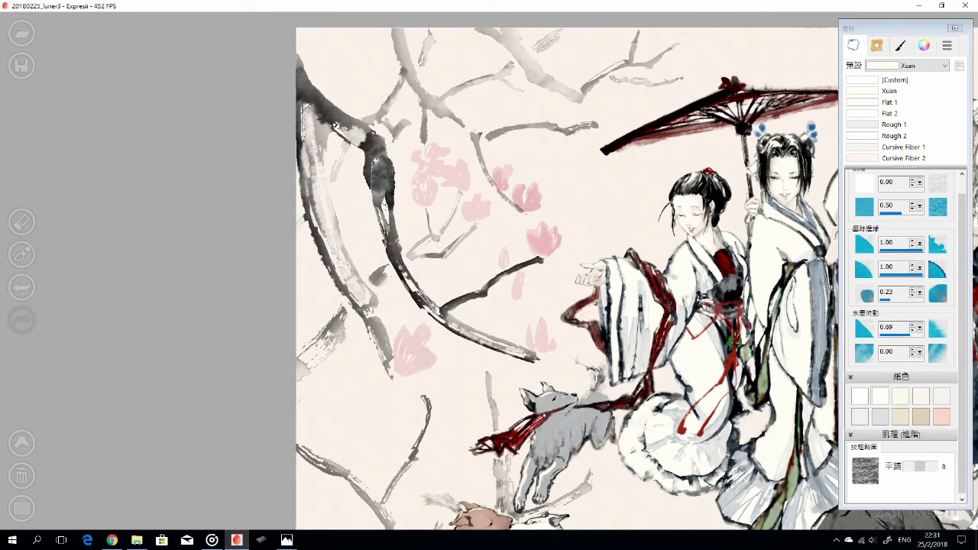
{"action": "mouse_move", "coordinate": [396, 258]}
{"action": "left_mouse_down"}
{"action": "mouse_move", "coordinate": [368, 243]}
{"action": "mouse_move", "coordinate": [365, 262]}
{"action": "left_mouse_up"}
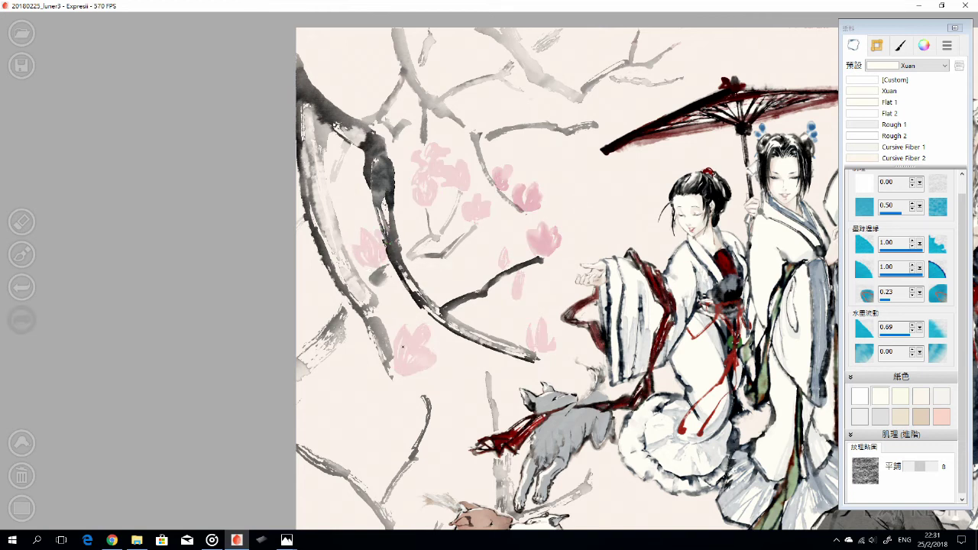
{"action": "left_click_drag", "start_coordinate": [525, 214], "coordinate": [500, 266]}
Paint pale pink blossoms at both ends of the horizontal grey twig reaching toward the parasol
{"action": "left_click_drag", "start_coordinate": [453, 175], "coordinate": [459, 167]}
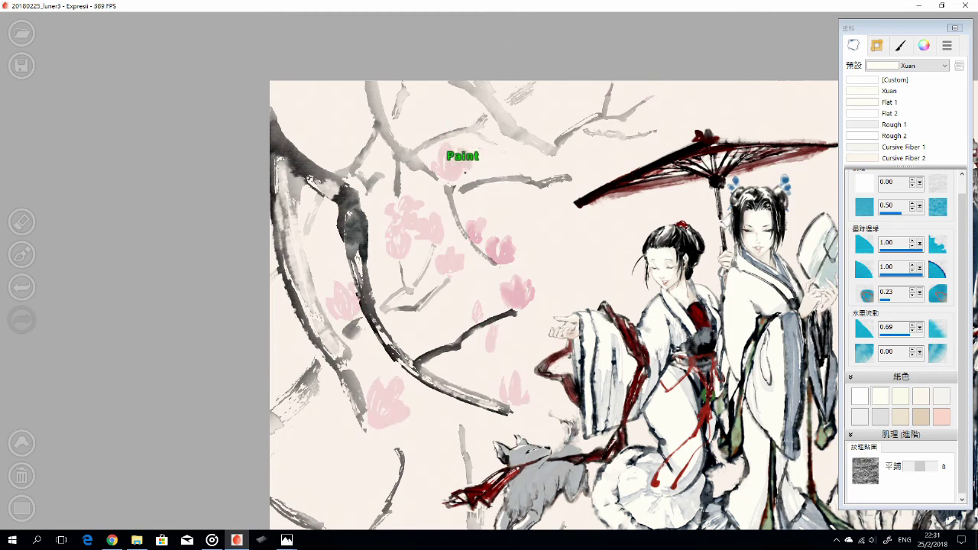
{"action": "mouse_move", "coordinate": [605, 164]}
{"action": "left_mouse_down"}
{"action": "mouse_move", "coordinate": [643, 163]}
{"action": "mouse_move", "coordinate": [614, 200]}
{"action": "left_mouse_up"}
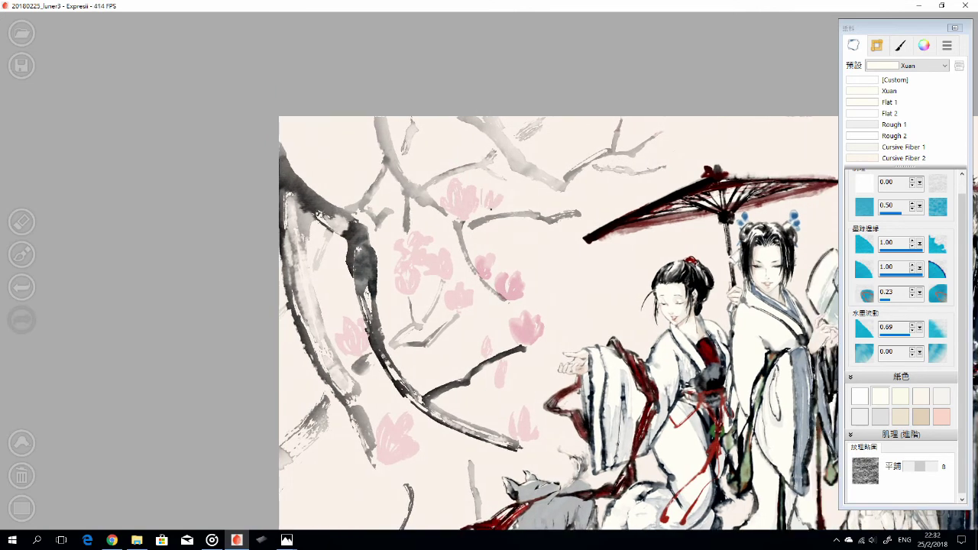
{"action": "scroll", "coordinate": [596, 207], "scroll_direction": "down", "scroll_amount": 3}
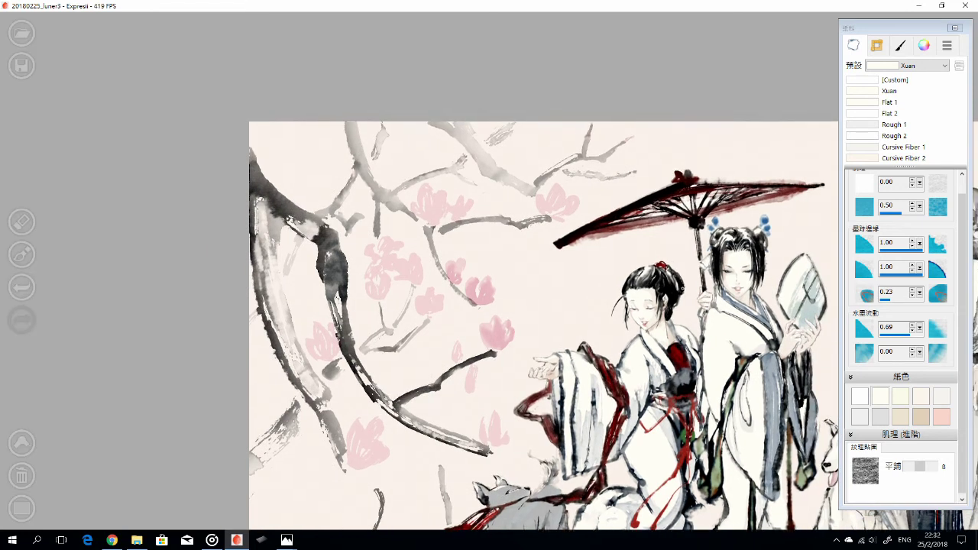
{"action": "scroll", "coordinate": [626, 359], "scroll_direction": "down", "scroll_amount": 3}
{"action": "scroll", "coordinate": [626, 359], "scroll_direction": "up", "scroll_amount": 5}
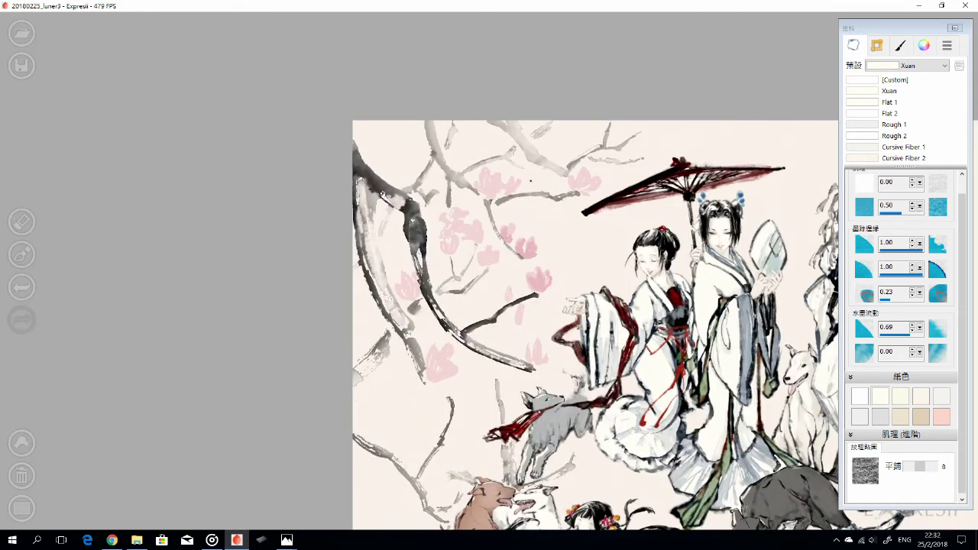
Clear the blossom layer and paint a pale pink open blossom above the dark central twig's tip at water level 10
{"action": "left_click", "coordinate": [940, 209]}
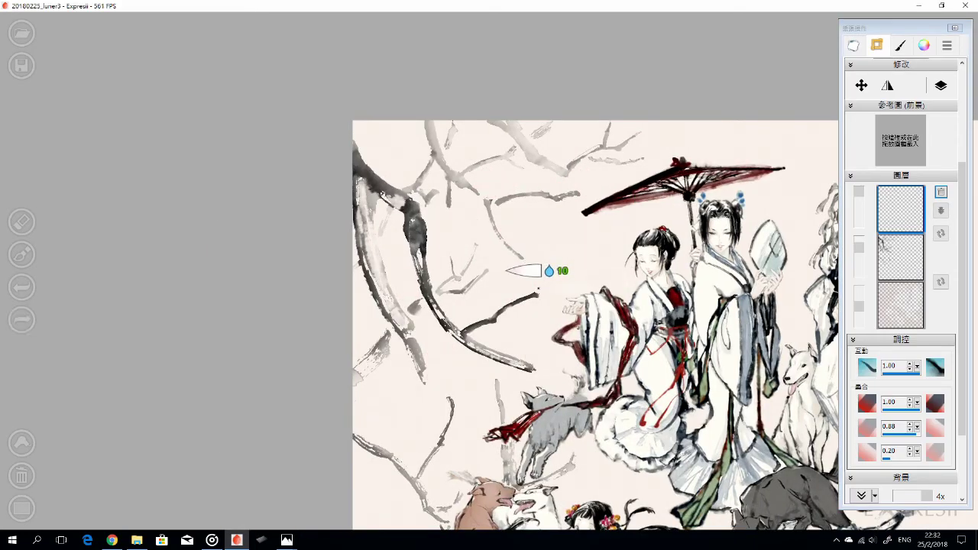
{"action": "left_click", "coordinate": [536, 281]}
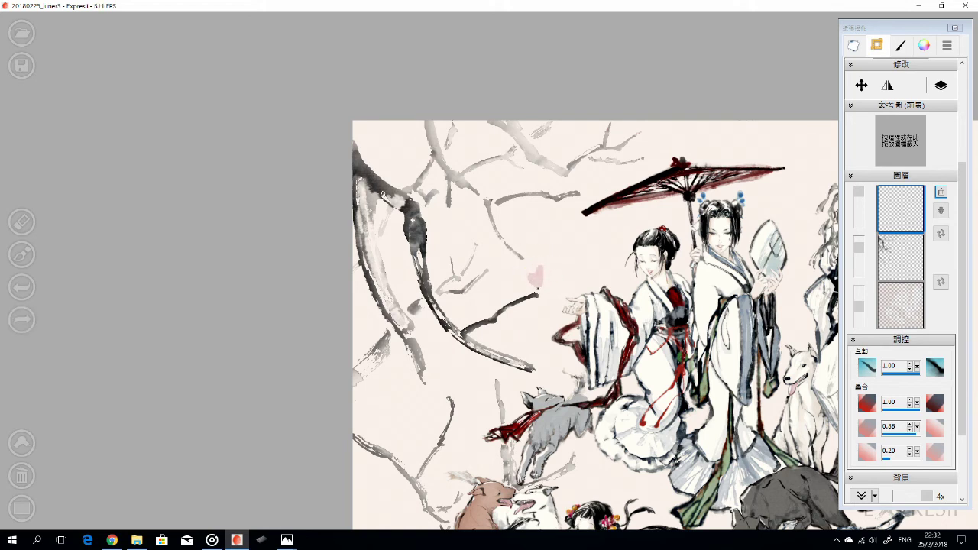
{"action": "left_click_drag", "start_coordinate": [532, 279], "coordinate": [547, 269]}
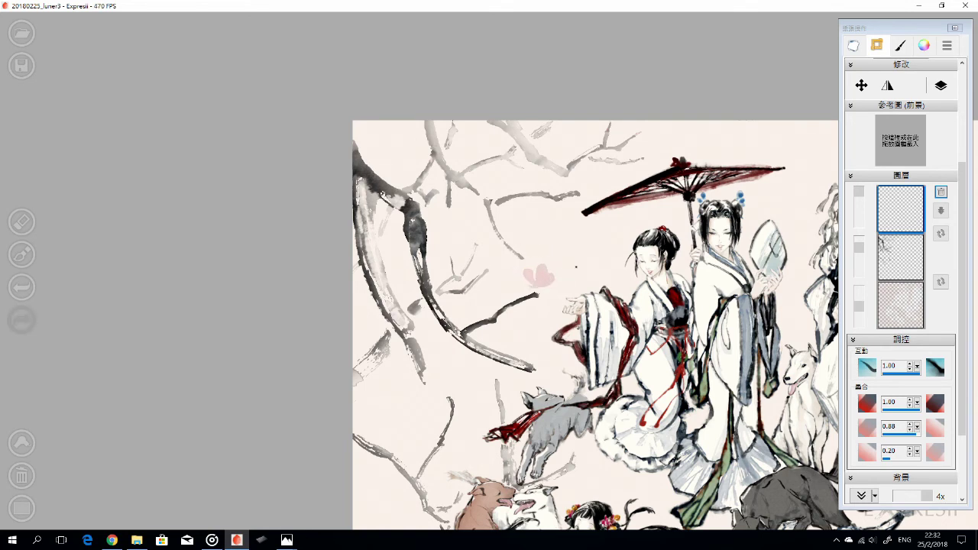
{"action": "scroll", "coordinate": [628, 152], "scroll_direction": "up", "scroll_amount": 2}
Paint a small pink blossom and two buds on the forked twig's tips, plus a partial blossom behind its base
{"action": "left_click_drag", "start_coordinate": [455, 290], "coordinate": [457, 273]}
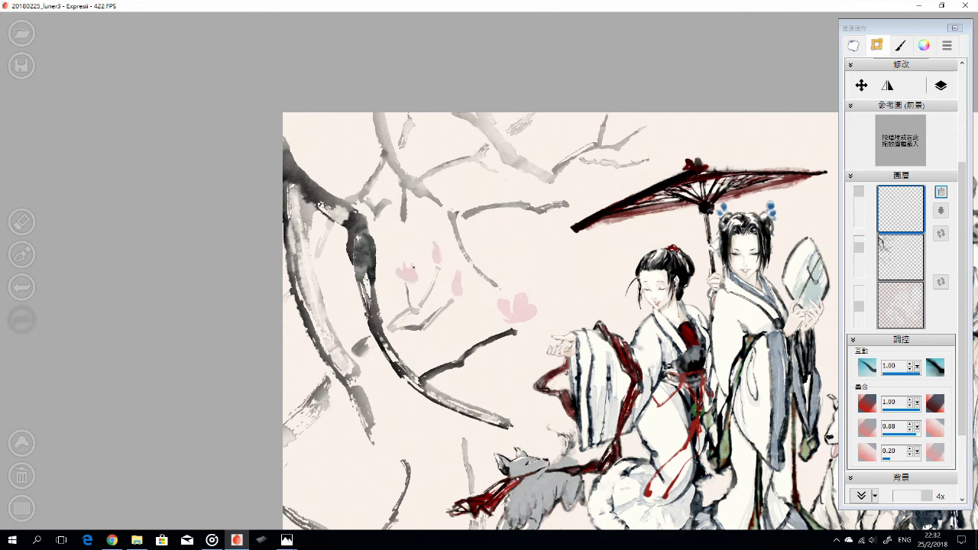
{"action": "key", "text": "ctrl+z"}
{"action": "mouse_move", "coordinate": [416, 260]}
{"action": "left_mouse_down"}
{"action": "mouse_move", "coordinate": [419, 275]}
{"action": "mouse_move", "coordinate": [375, 291]}
{"action": "left_mouse_up"}
{"action": "key", "text": "ctrl+z"}
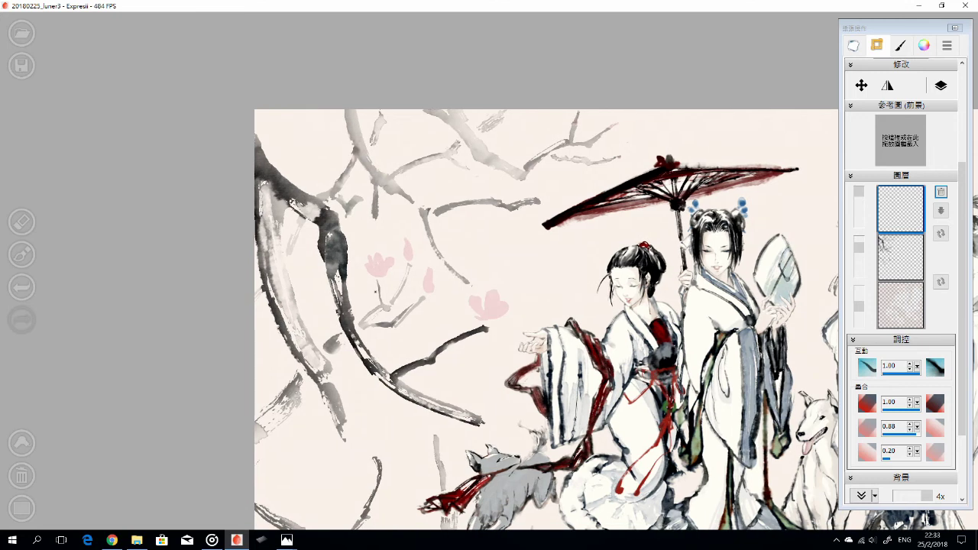
{"action": "left_click_drag", "start_coordinate": [524, 258], "coordinate": [508, 239]}
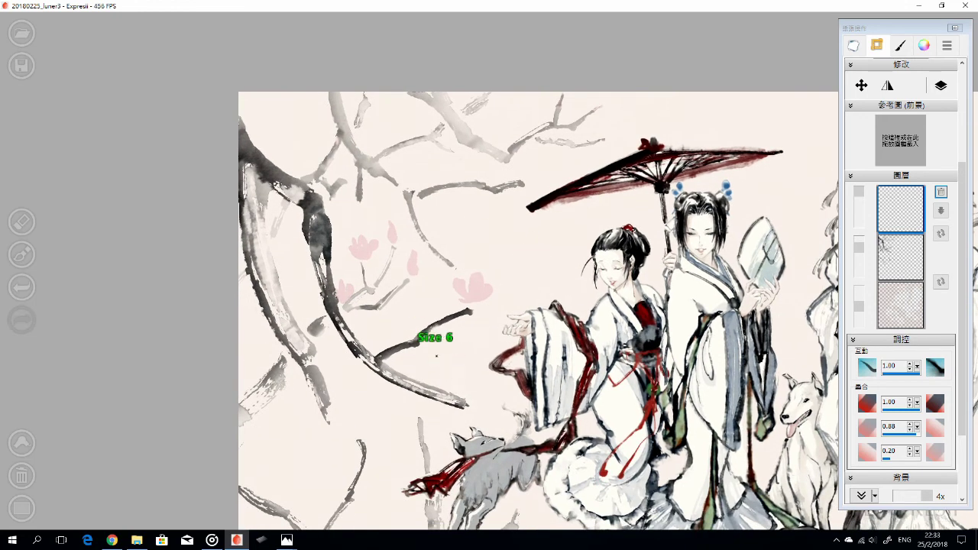
Paint pale pink blossoms and buds at the dark branch's lower tip, the horizontal grey twig's end and the twig tips beside the parasol
{"action": "left_click_drag", "start_coordinate": [446, 371], "coordinate": [462, 388]}
{"action": "key", "text": "ctrl+z"}
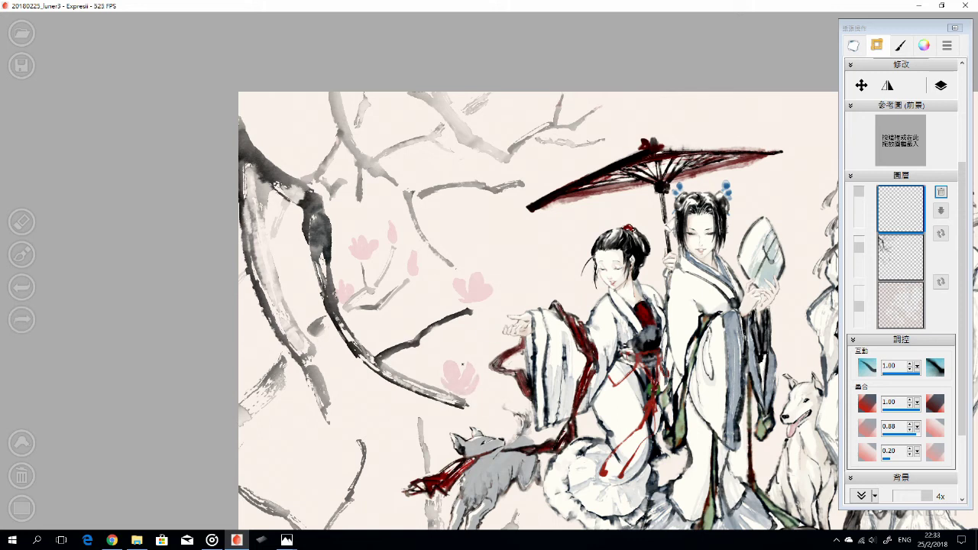
{"action": "left_click_drag", "start_coordinate": [535, 306], "coordinate": [535, 339]}
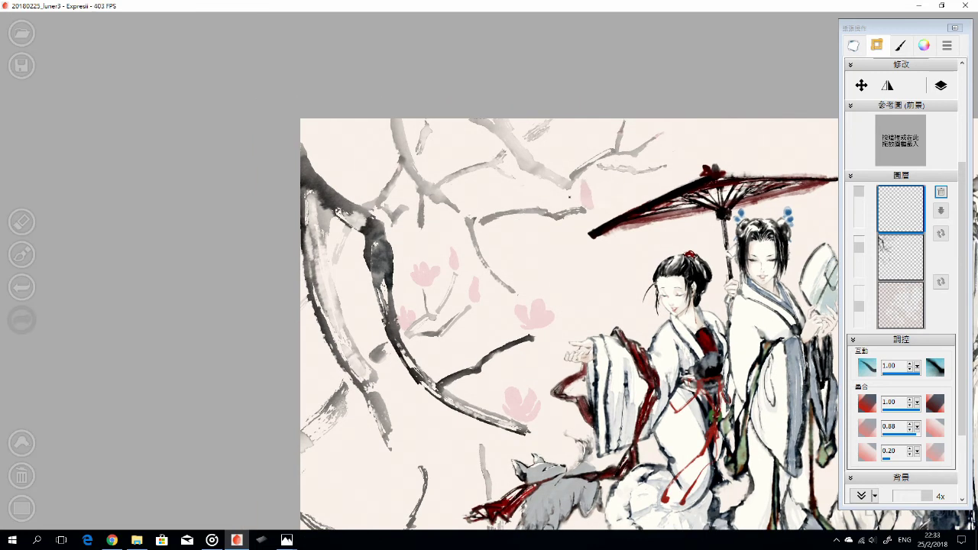
{"action": "left_click_drag", "start_coordinate": [519, 195], "coordinate": [529, 205]}
{"action": "left_click_drag", "start_coordinate": [535, 339], "coordinate": [537, 368]}
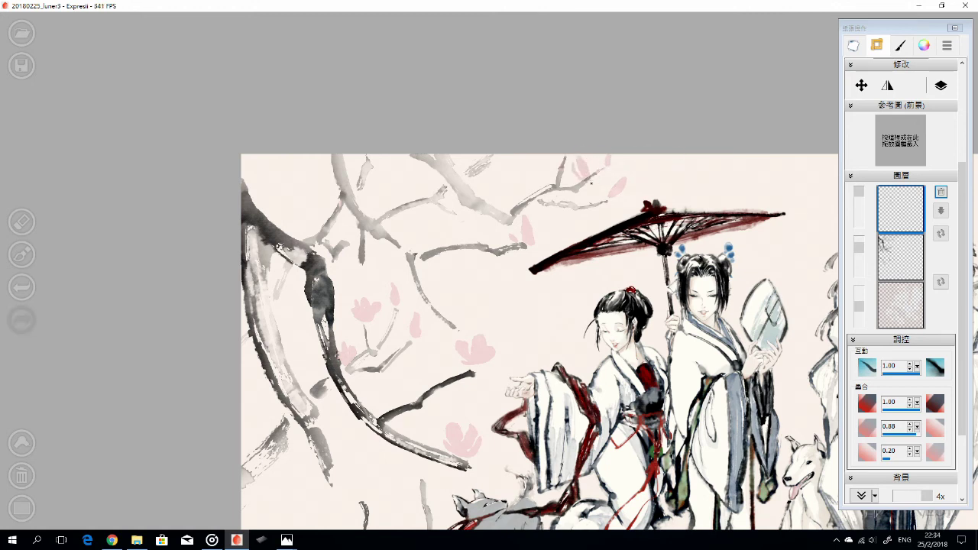
Paint pale pink blossoms along the faded grey branch and twigs at the upper edge of the painting
{"action": "key", "text": "e"}
{"action": "key", "text": "e"}
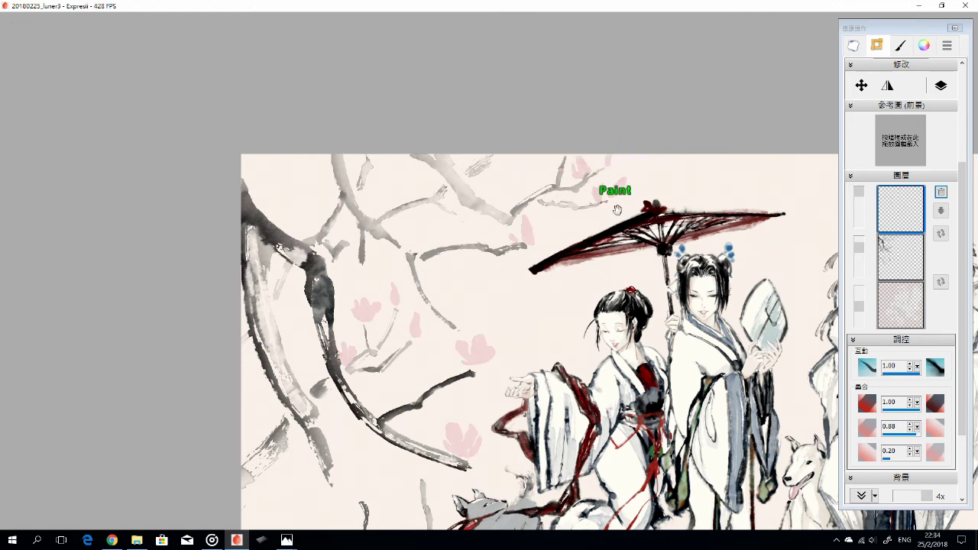
{"action": "left_click_drag", "start_coordinate": [617, 209], "coordinate": [641, 251]}
{"action": "left_click_drag", "start_coordinate": [607, 209], "coordinate": [646, 320]}
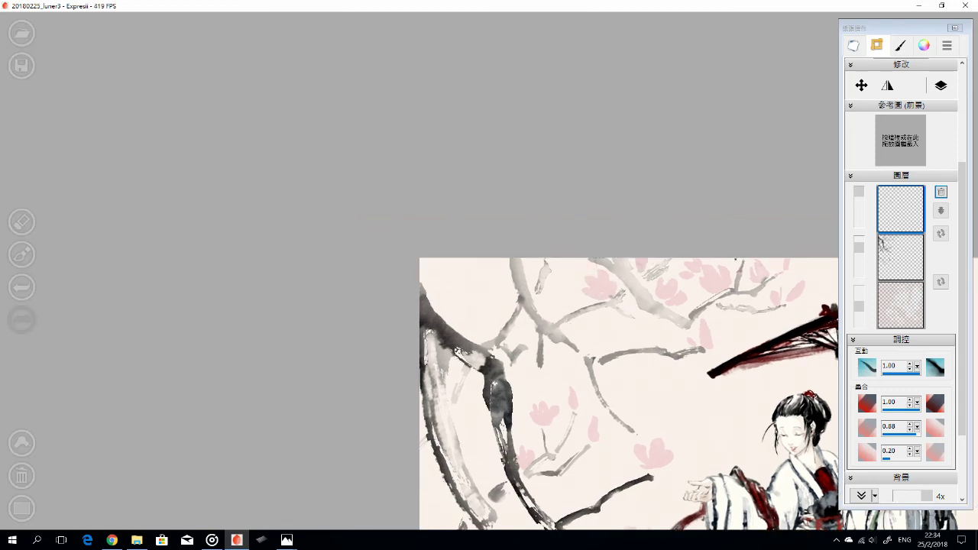
Paint pale pink blossoms at the start and middle of the horizontal grey twig and on the grey branch above it
{"action": "left_click_drag", "start_coordinate": [734, 258], "coordinate": [627, 280]}
{"action": "key", "text": "ctrl+z"}
{"action": "mouse_move", "coordinate": [558, 301]}
{"action": "left_mouse_down"}
{"action": "mouse_move", "coordinate": [564, 283]}
{"action": "mouse_move", "coordinate": [566, 291]}
{"action": "left_mouse_up"}
{"action": "key", "text": "ctrl+z"}
{"action": "key", "text": "e"}
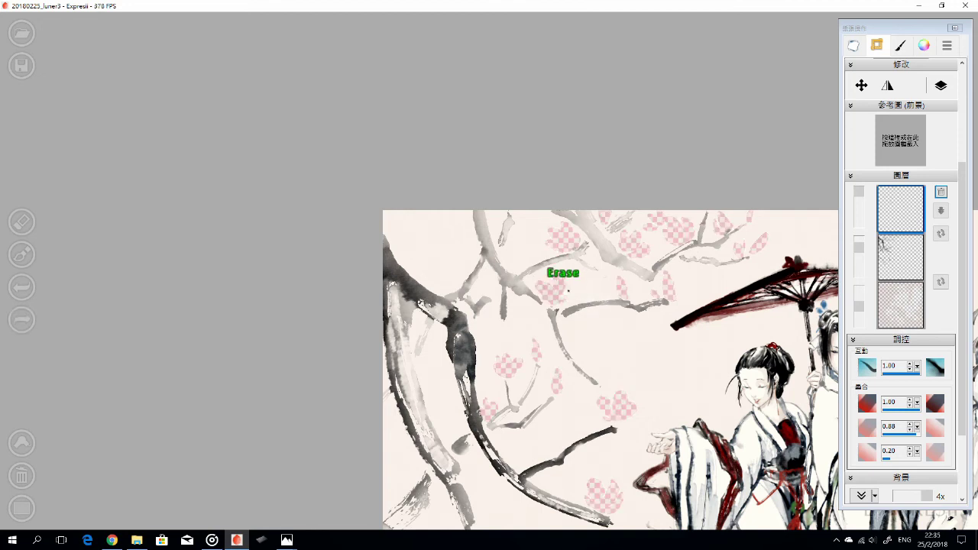
{"action": "key", "text": "e"}
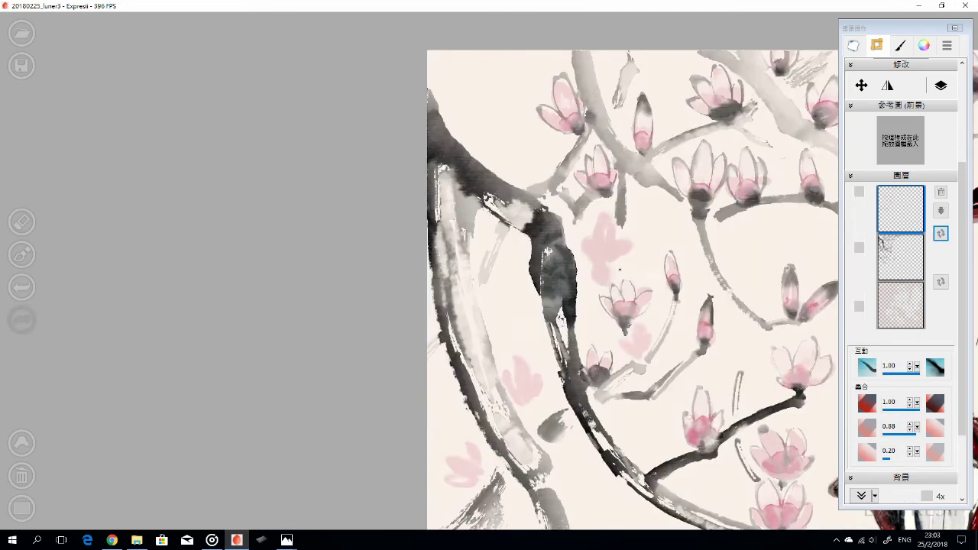
Paint extra pale pink blossoms beside the dark branch's bend and along the left trunk strokes
{"action": "left_click_drag", "start_coordinate": [619, 270], "coordinate": [621, 275]}
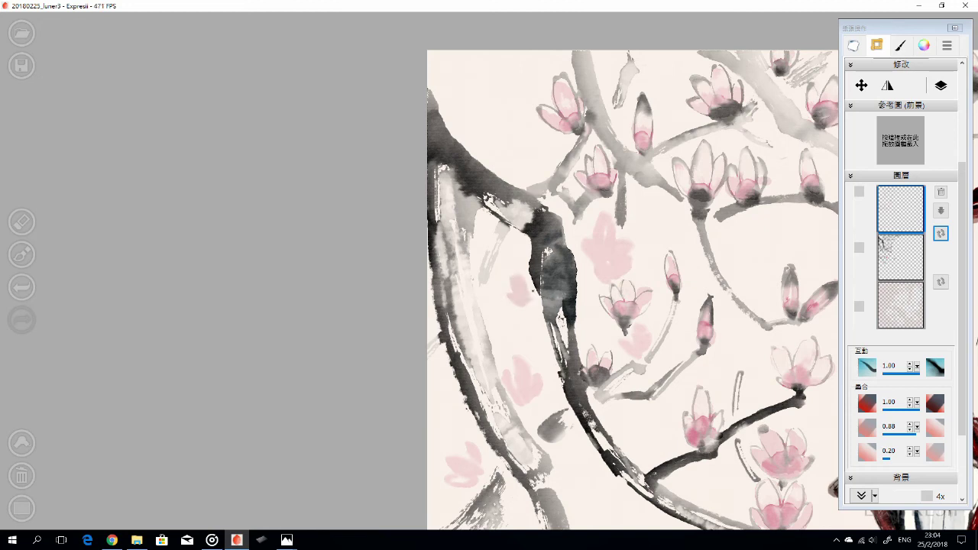
{"action": "left_click_drag", "start_coordinate": [546, 472], "coordinate": [550, 306]}
Bring the branch layer to the front and outline the tall pale blossom beside the dark bend in grey ink with brush size 3
{"action": "left_click", "coordinate": [924, 45]}
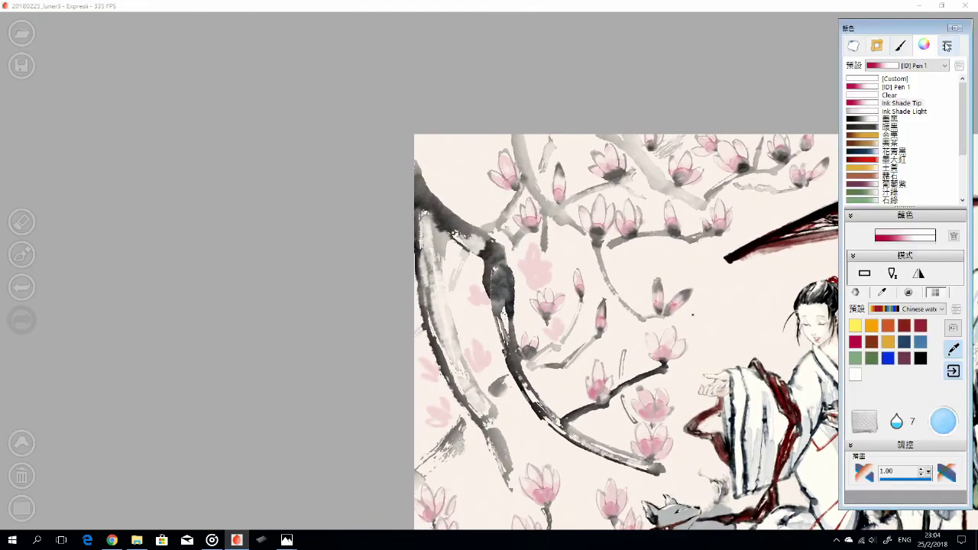
{"action": "left_click", "coordinate": [900, 45]}
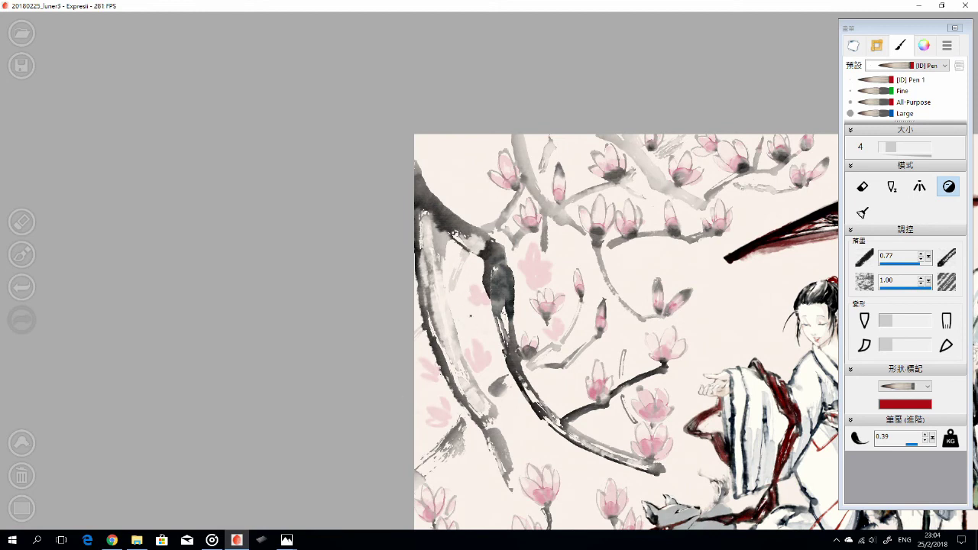
{"action": "key", "text": "bracketright"}
{"action": "key", "text": "bracketright"}
{"action": "key", "text": "l"}
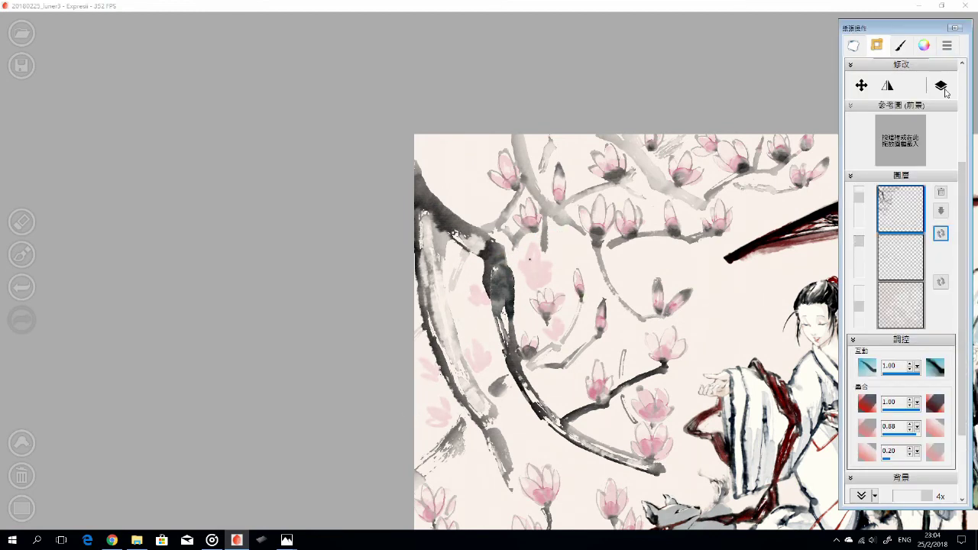
{"action": "key", "text": "c"}
{"action": "scroll", "coordinate": [578, 162], "scroll_direction": "up", "scroll_amount": 3}
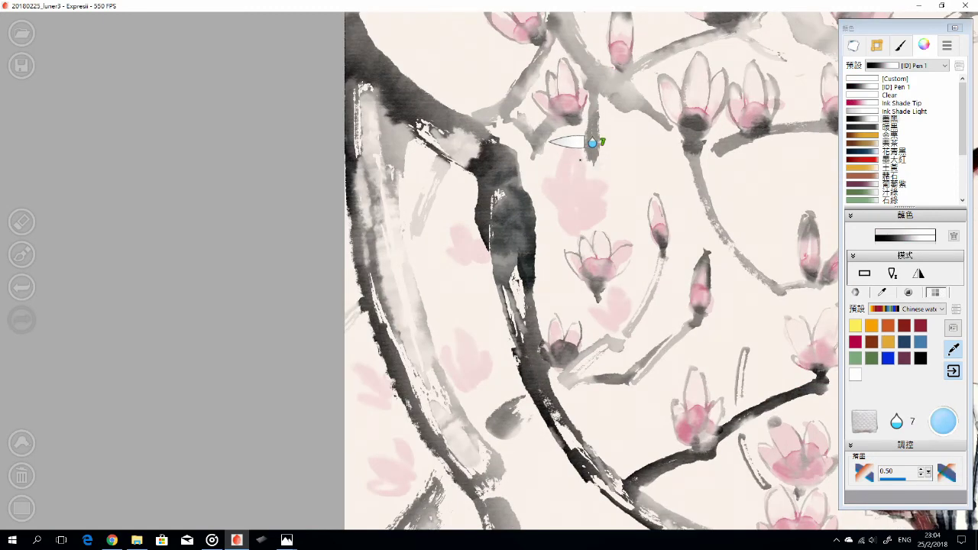
{"action": "key", "text": "l"}
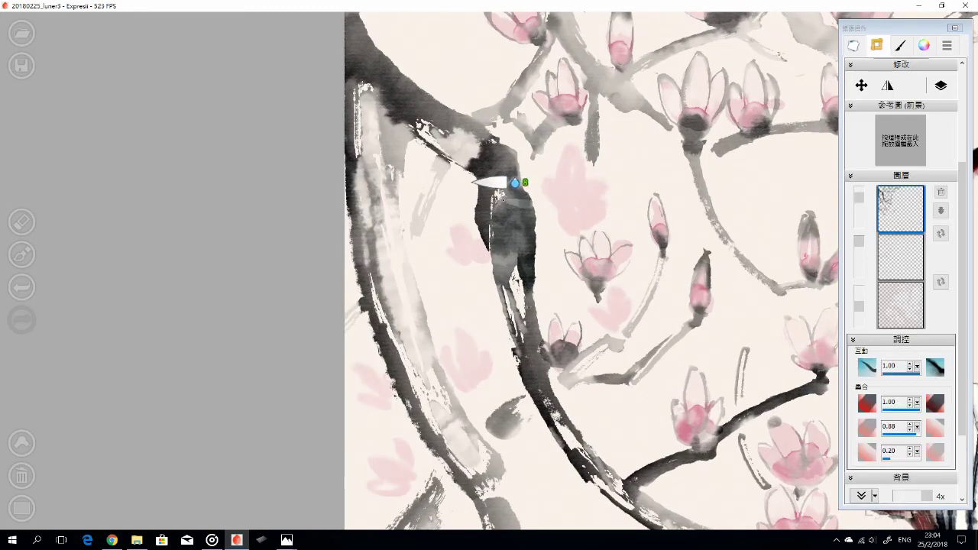
{"action": "key", "text": "b"}
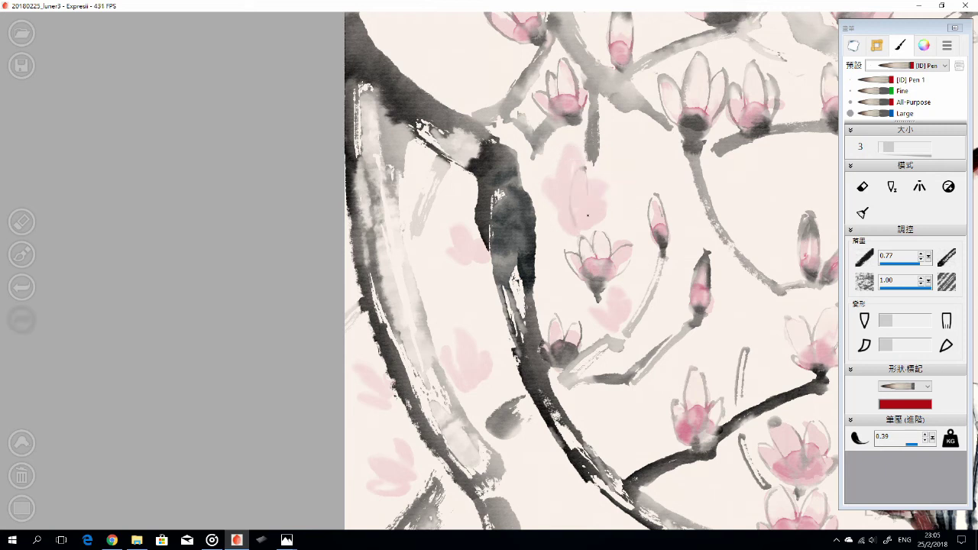
{"action": "left_click_drag", "start_coordinate": [587, 183], "coordinate": [603, 209]}
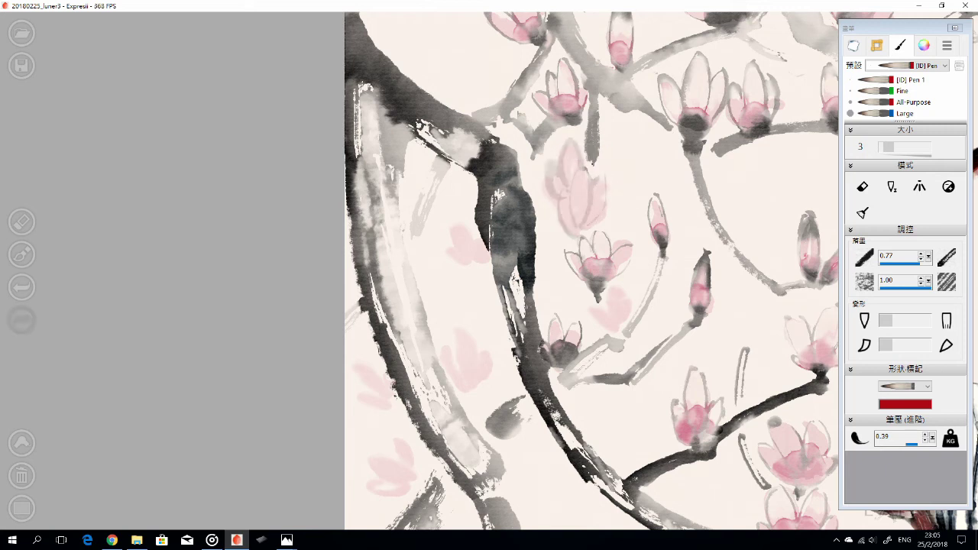
Outline the remaining pale blossoms around the dark branch and trunk in grey ink and shade their bases
{"action": "scroll", "coordinate": [568, 184], "scroll_direction": "left", "scroll_amount": 3}
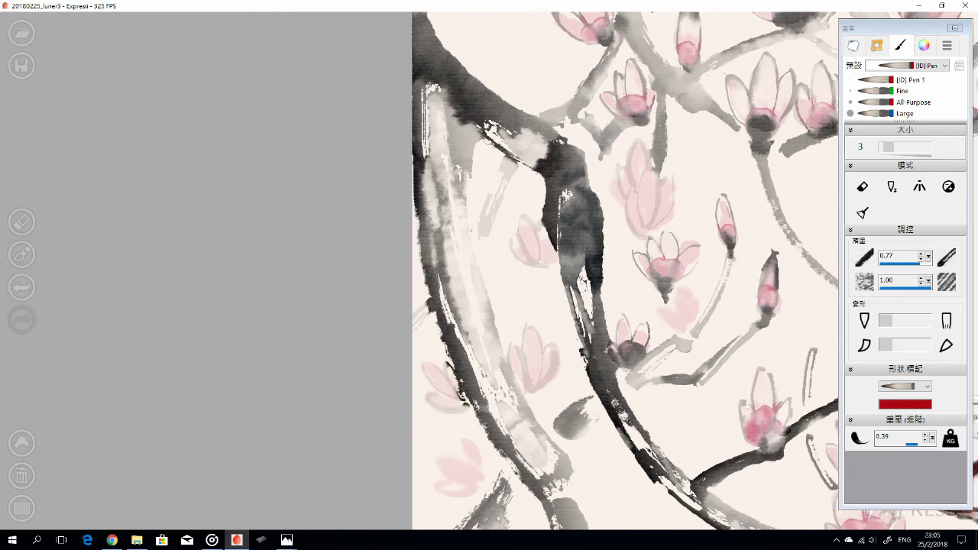
{"action": "scroll", "coordinate": [626, 267], "scroll_direction": "down", "scroll_amount": 3}
{"action": "scroll", "coordinate": [641, 268], "scroll_direction": "down", "scroll_amount": 3}
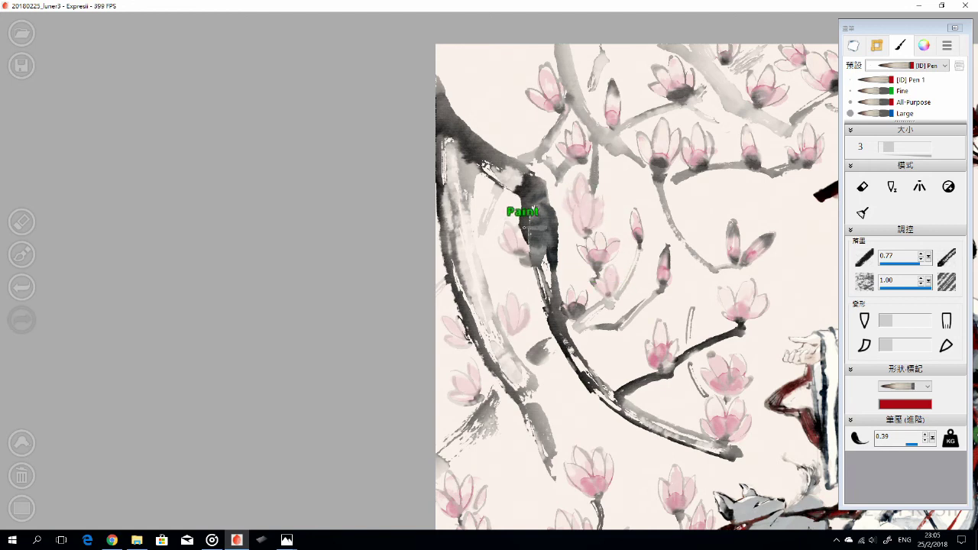
{"action": "left_click_drag", "start_coordinate": [646, 397], "coordinate": [598, 387]}
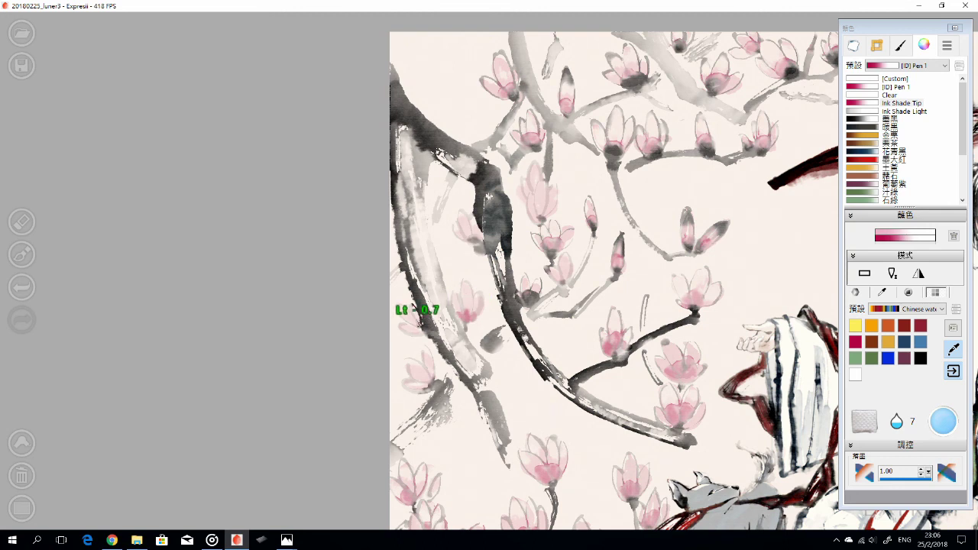
Deepen the lower petals of the blossoms around the dark branch and above the dogs with stronger pink at water level 1
{"action": "left_click_drag", "start_coordinate": [601, 324], "coordinate": [574, 297]}
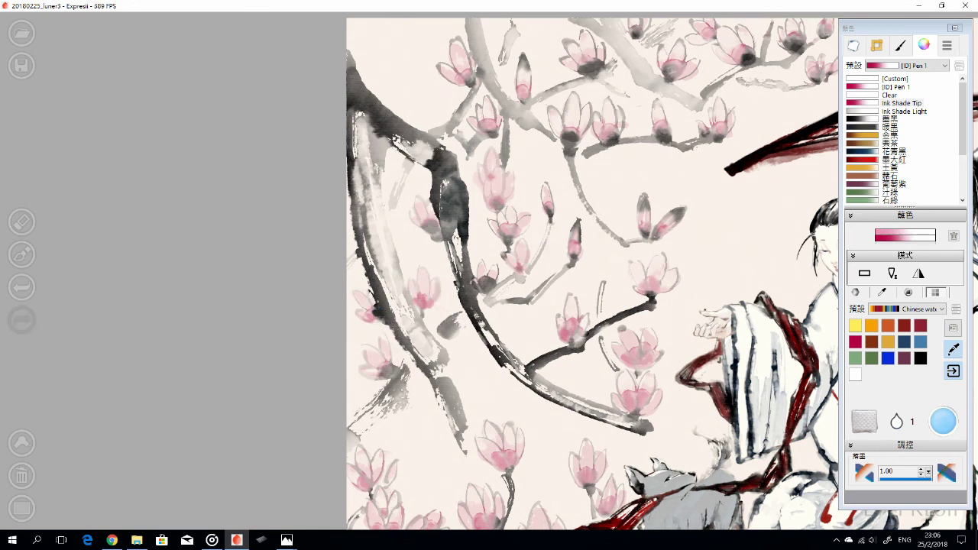
{"action": "scroll", "coordinate": [522, 261], "scroll_direction": "down", "scroll_amount": 2}
{"action": "scroll", "coordinate": [535, 340], "scroll_direction": "down", "scroll_amount": 2}
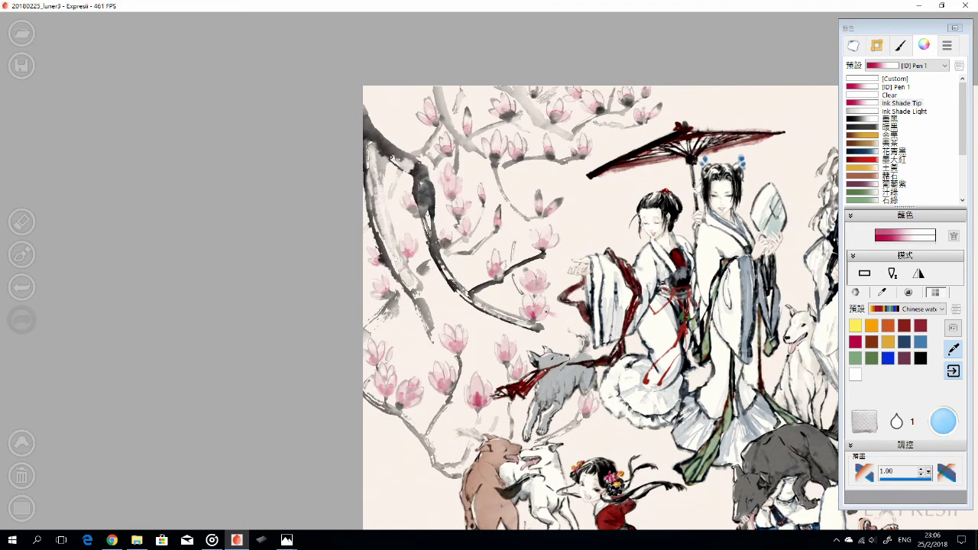
{"action": "left_click_drag", "start_coordinate": [598, 339], "coordinate": [541, 353]}
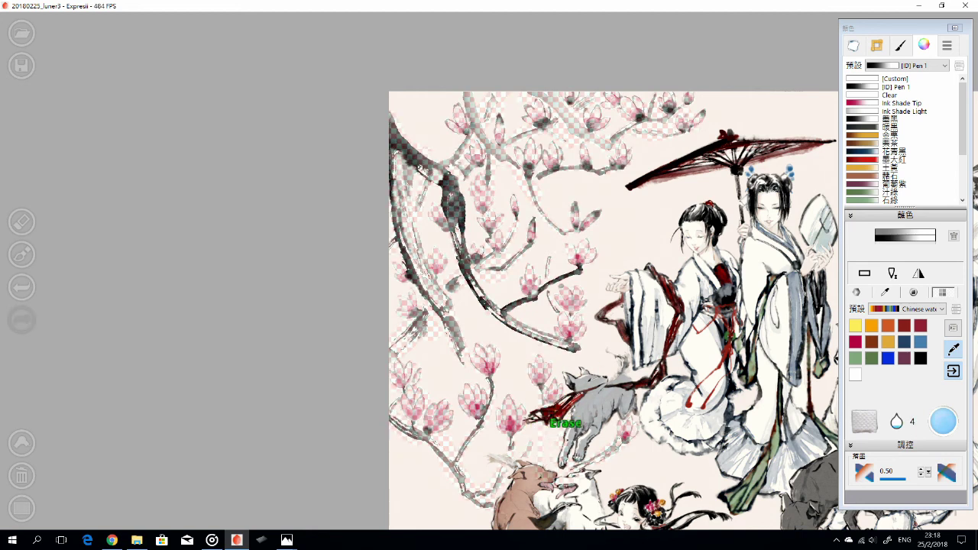
Erase the forked grey twigs carrying the small buds beside the dark branch, and undo the last ink stroke
{"action": "left_click_drag", "start_coordinate": [535, 419], "coordinate": [615, 356]}
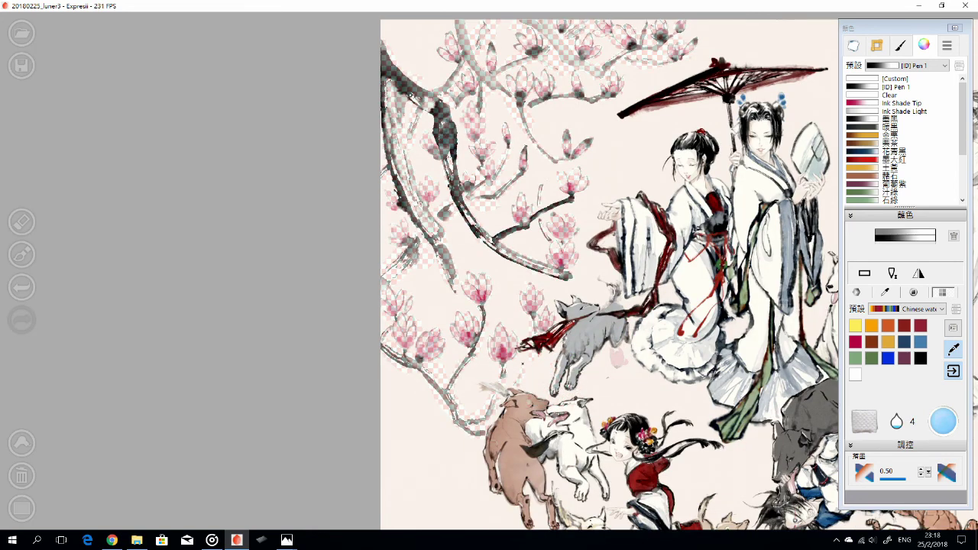
{"action": "left_click_drag", "start_coordinate": [530, 305], "coordinate": [713, 179]}
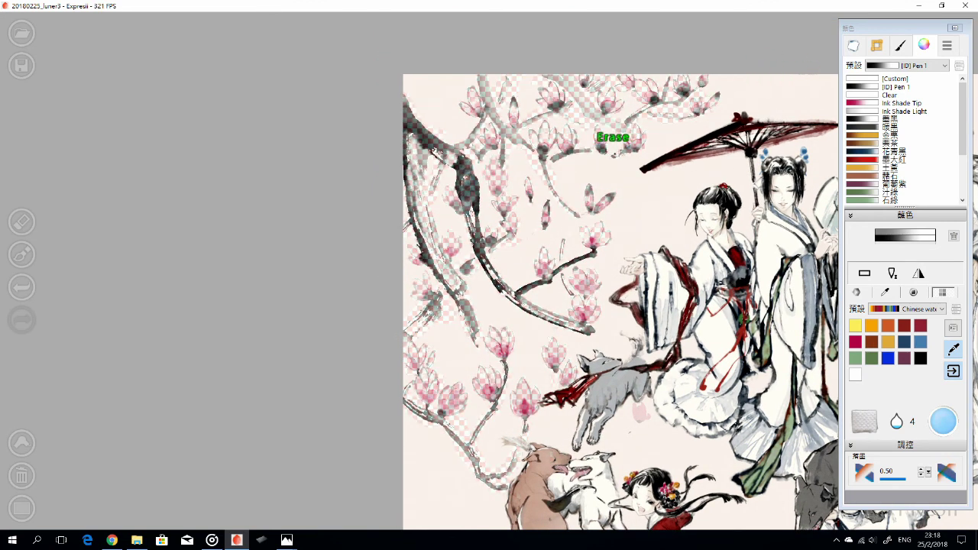
{"action": "key", "text": "e"}
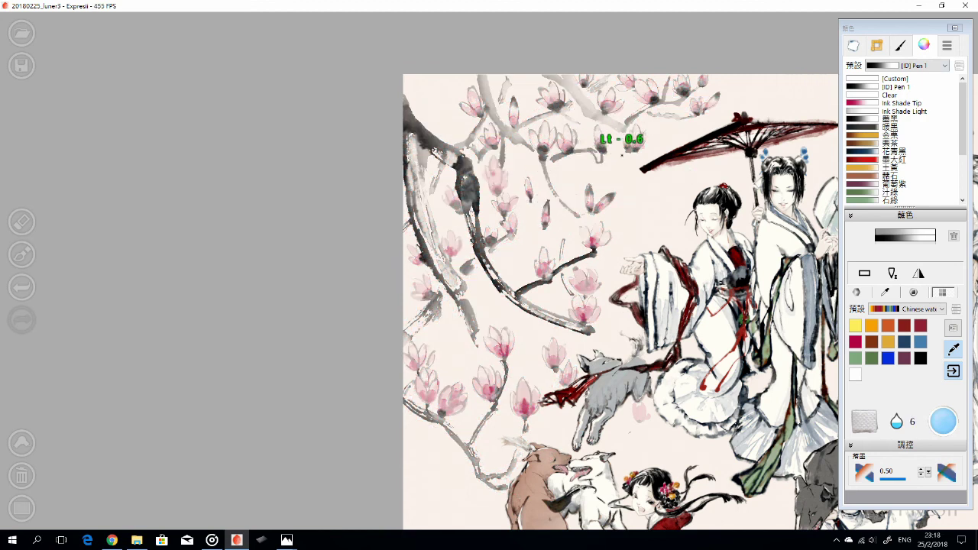
{"action": "key", "text": "ctrl+z"}
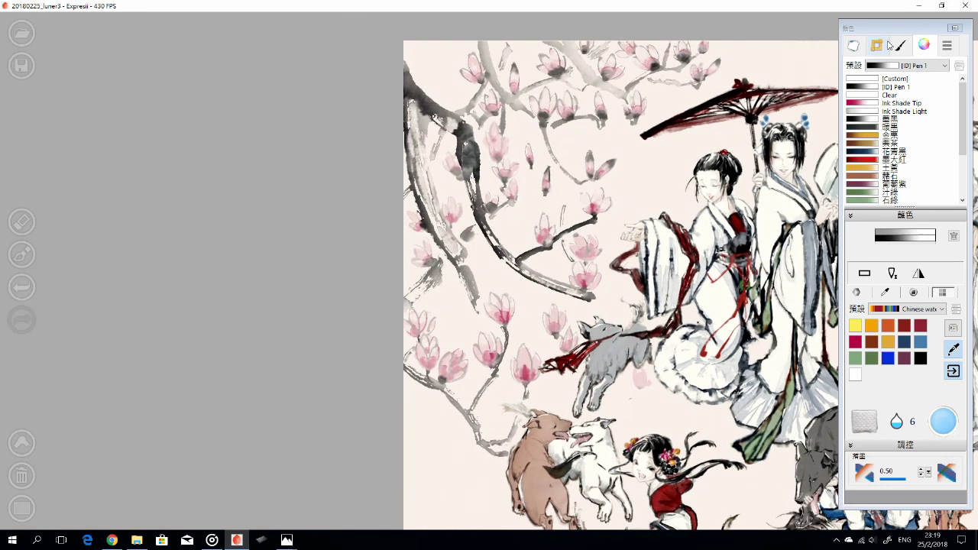
Erase the stray pink petal beside the kneeling figure's skirt, and return the branch layer to the front with brush size 4
{"action": "left_click", "coordinate": [876, 45]}
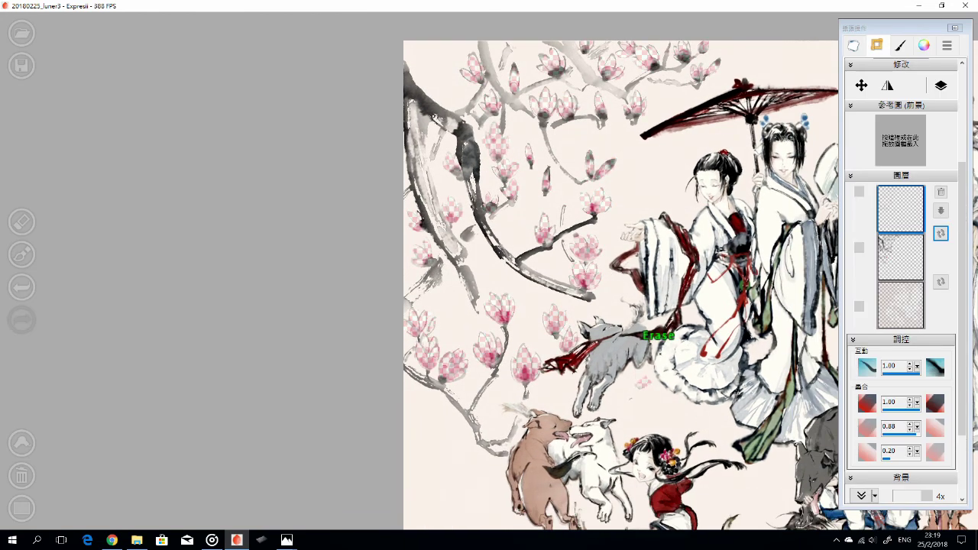
{"action": "key", "text": "4"}
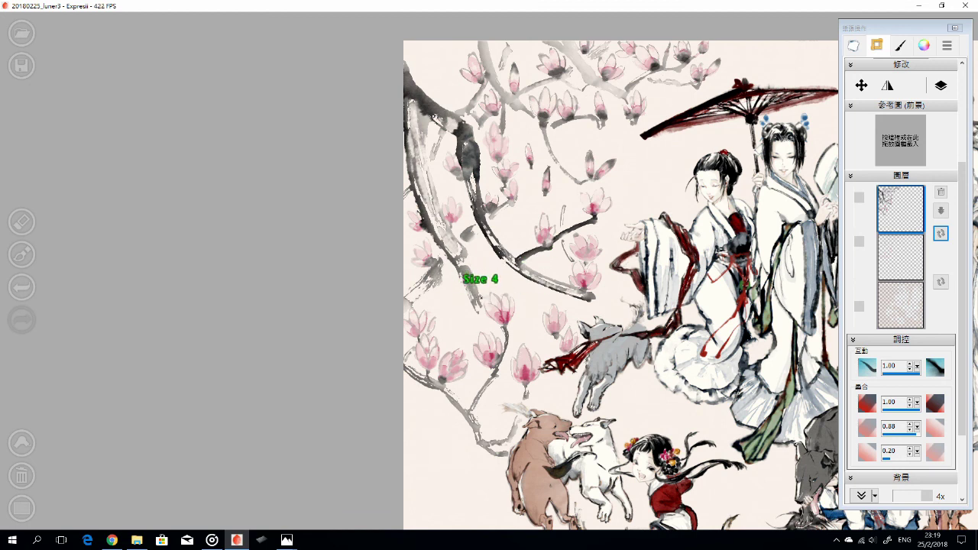
Load the brush with black ink fading to white and set its water level to 2
{"action": "key", "text": "c"}
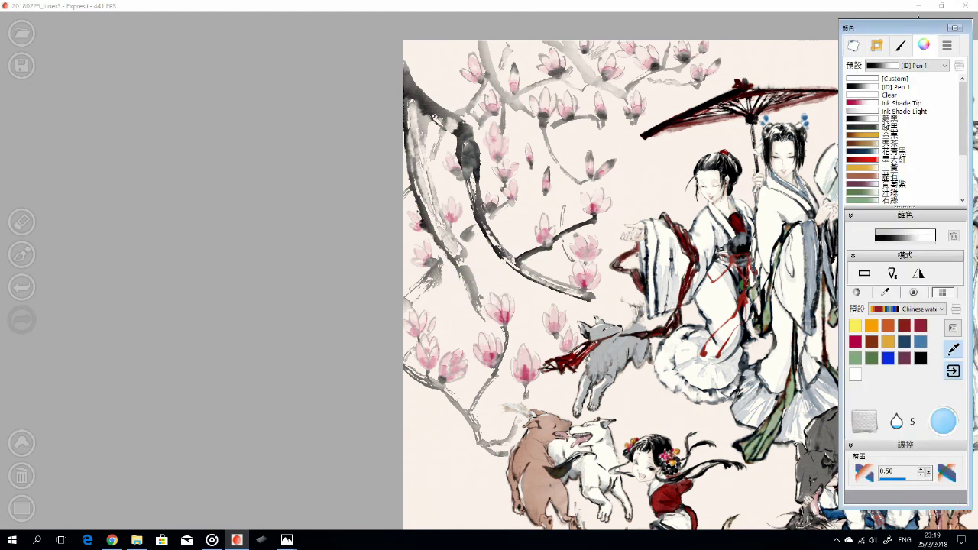
{"action": "key", "text": "5"}
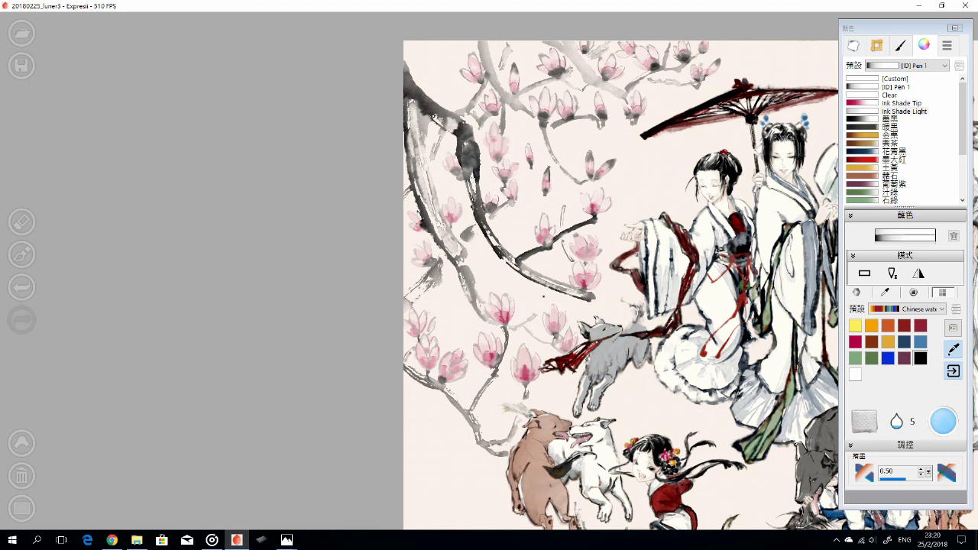
{"action": "key", "text": "6"}
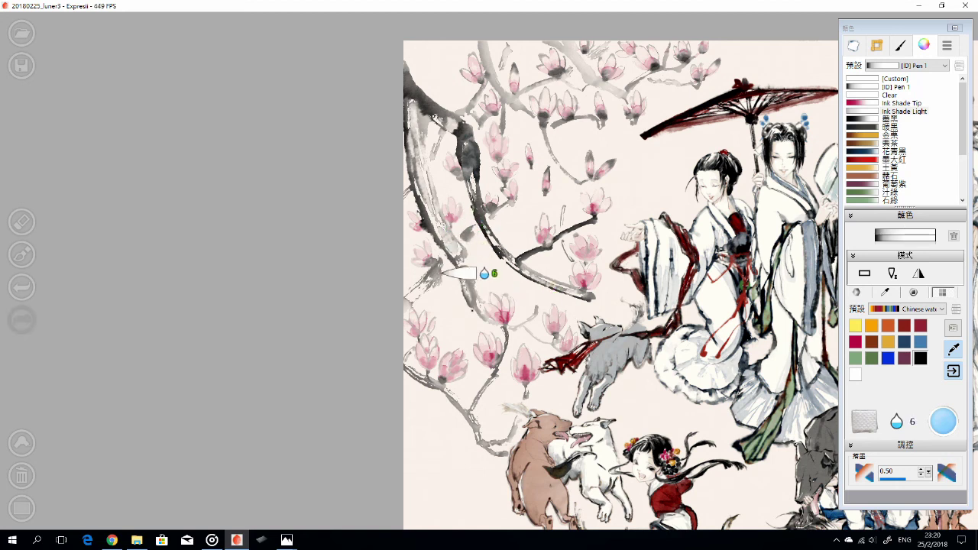
{"action": "key", "text": "2"}
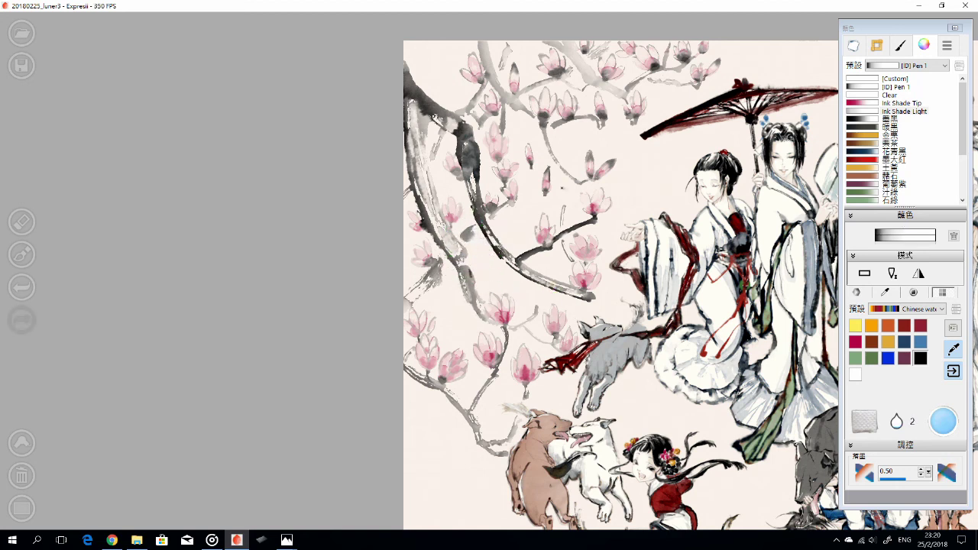